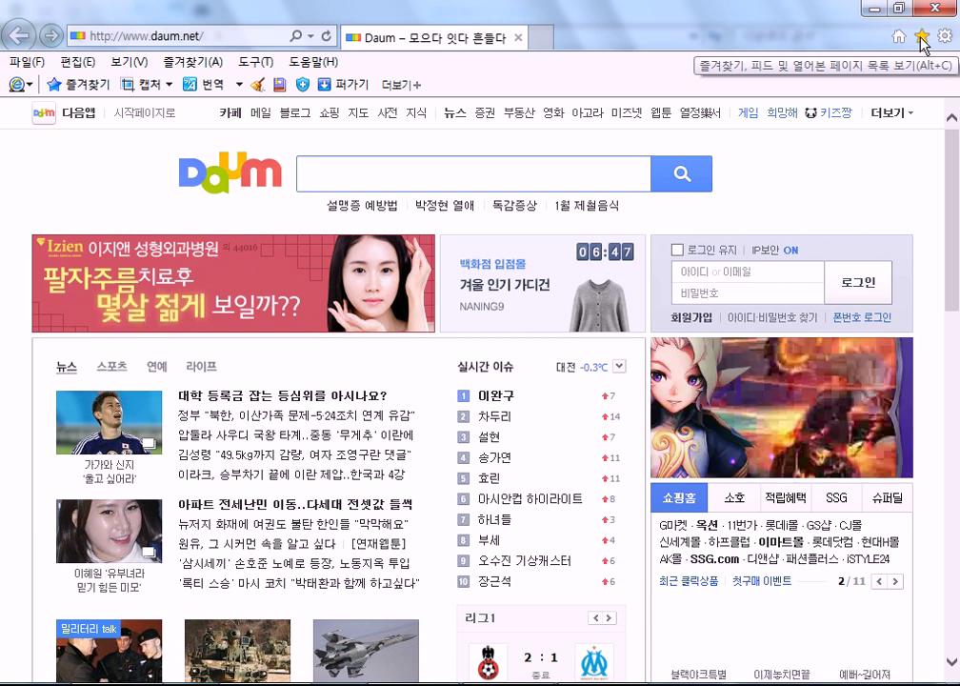
- Open the bookmarked host.new21.net site and its 교재자료실 post "2015 중부 / 새벽컴퓨터교실 엑셀&한글&파워포인트 기본과정(성안당)"
{"action": "left_click", "coordinate": [921, 38]}
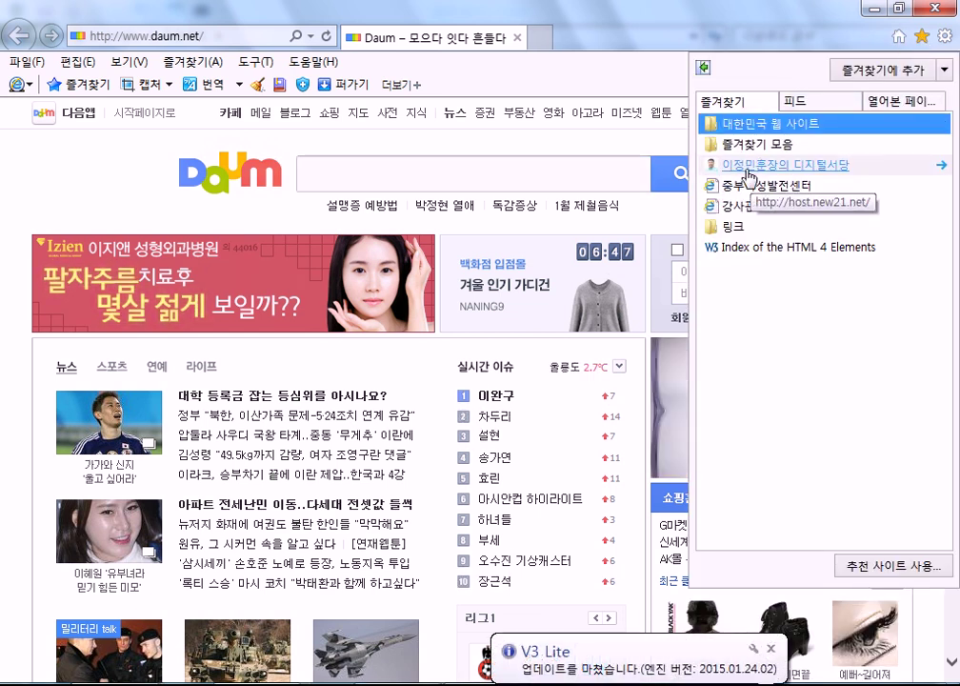
{"action": "left_click", "coordinate": [749, 179]}
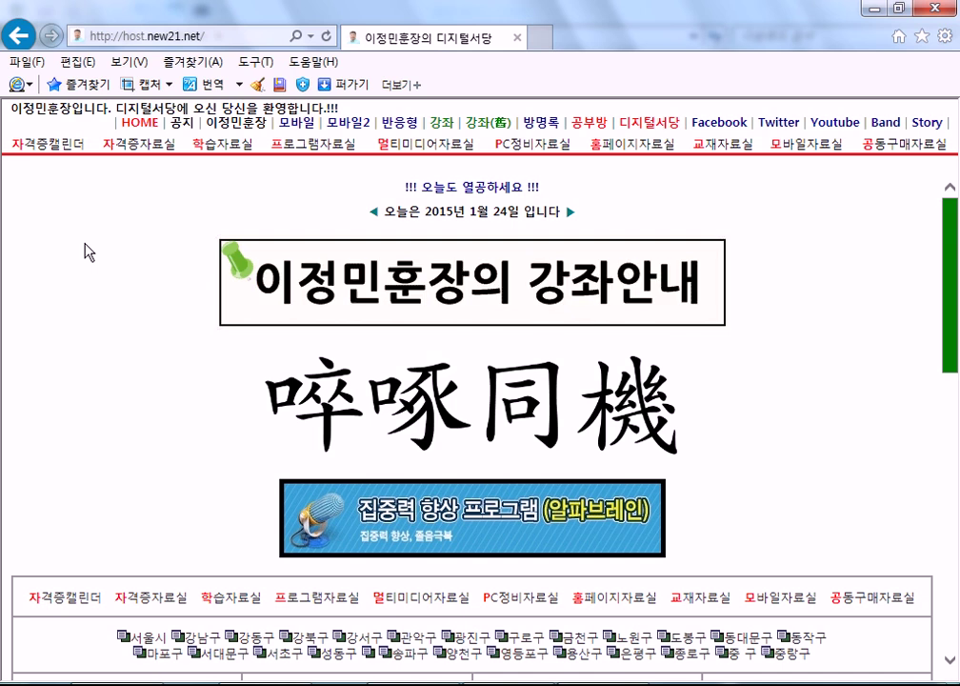
{"action": "left_click", "coordinate": [716, 151]}
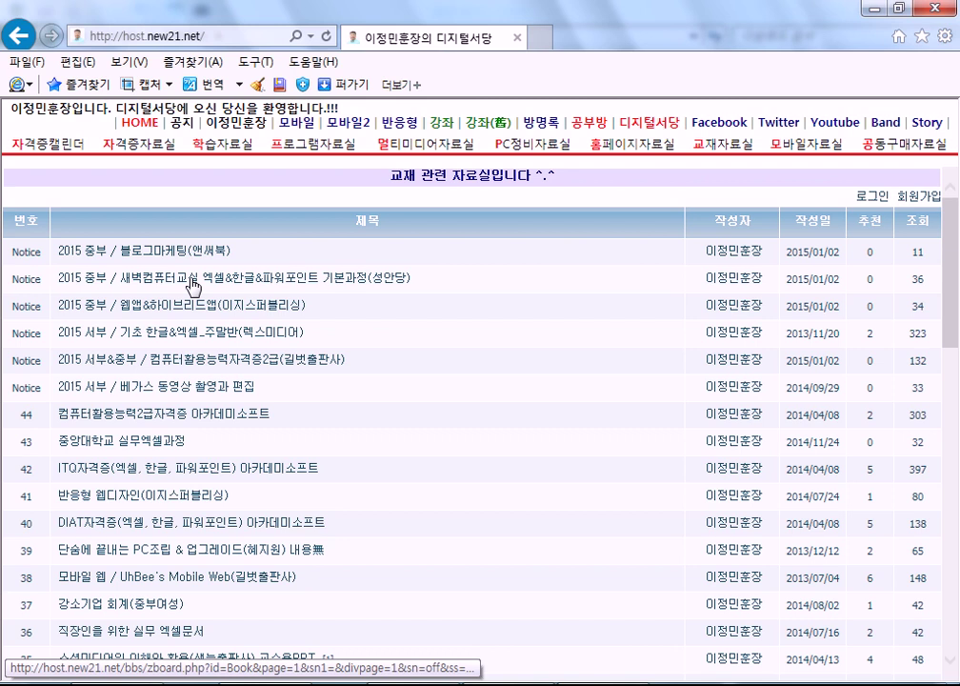
{"action": "left_click", "coordinate": [245, 286]}
- Download the 엑셀2010 archive 315-5211-b.zip from the post and save it
{"action": "scroll", "coordinate": [413, 387], "scroll_direction": "down", "scroll_amount": 10}
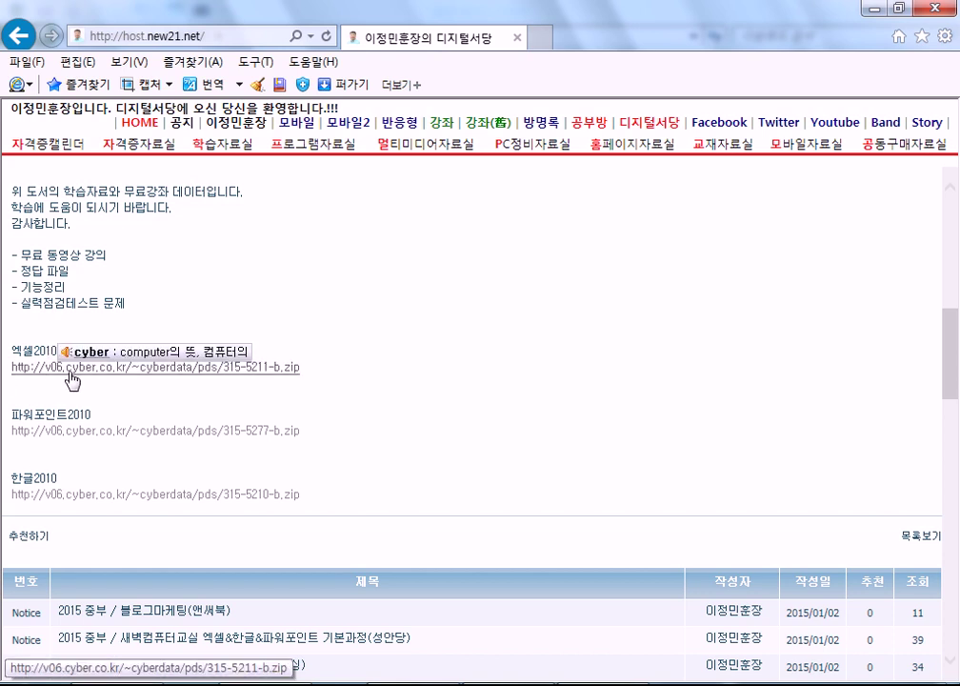
{"action": "left_click", "coordinate": [121, 372]}
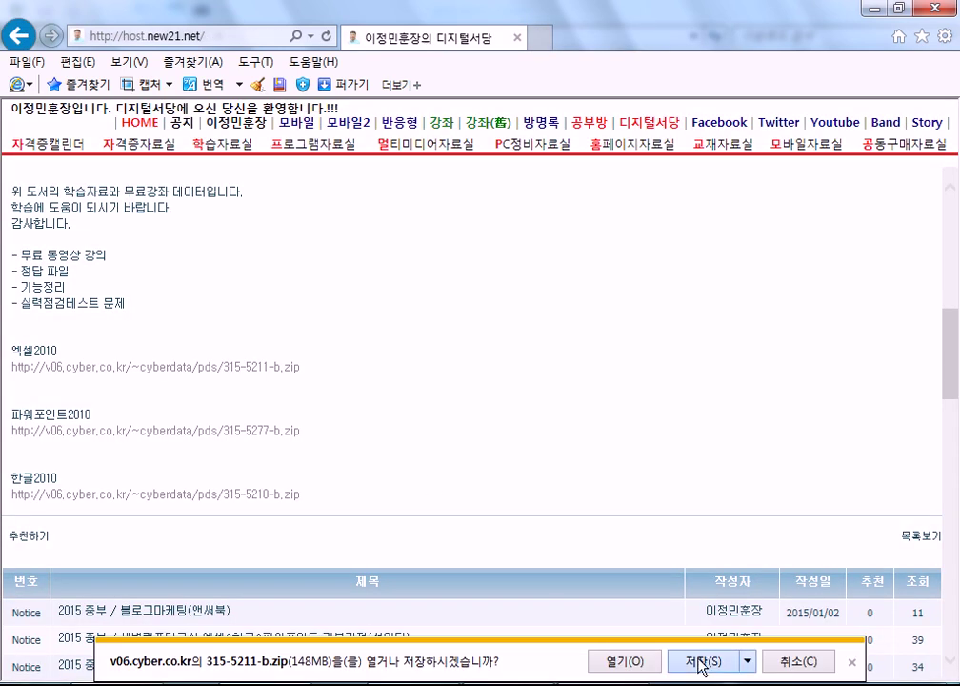
{"action": "left_click", "coordinate": [700, 663]}
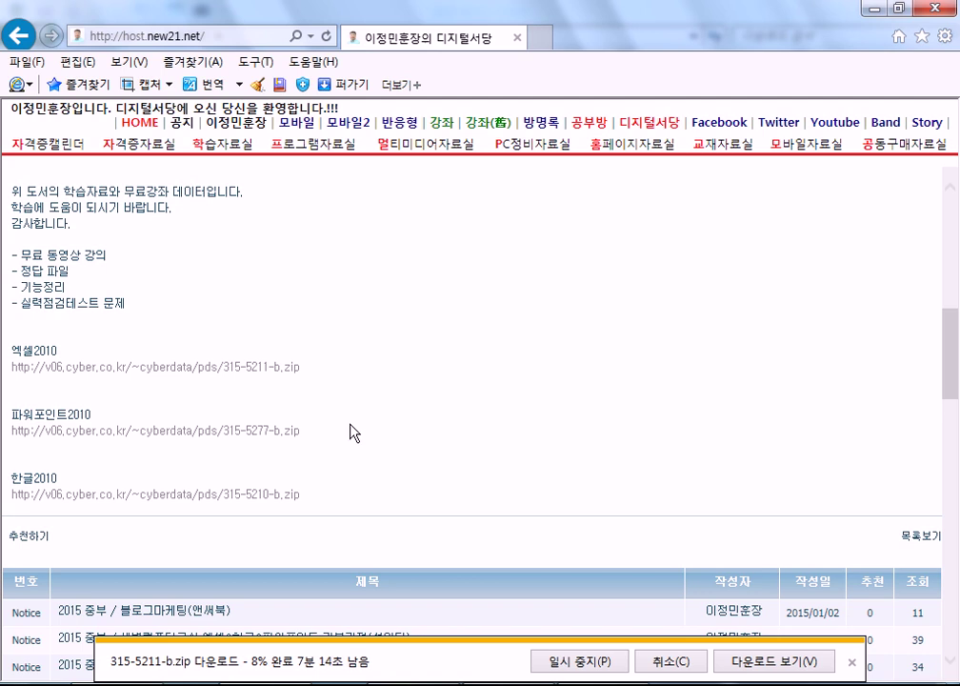
- Switch to the blank Excel workbook, enter 영업1부 in B5 and fill the series down to 영업5부 in B9
{"action": "left_click", "coordinate": [419, 684]}
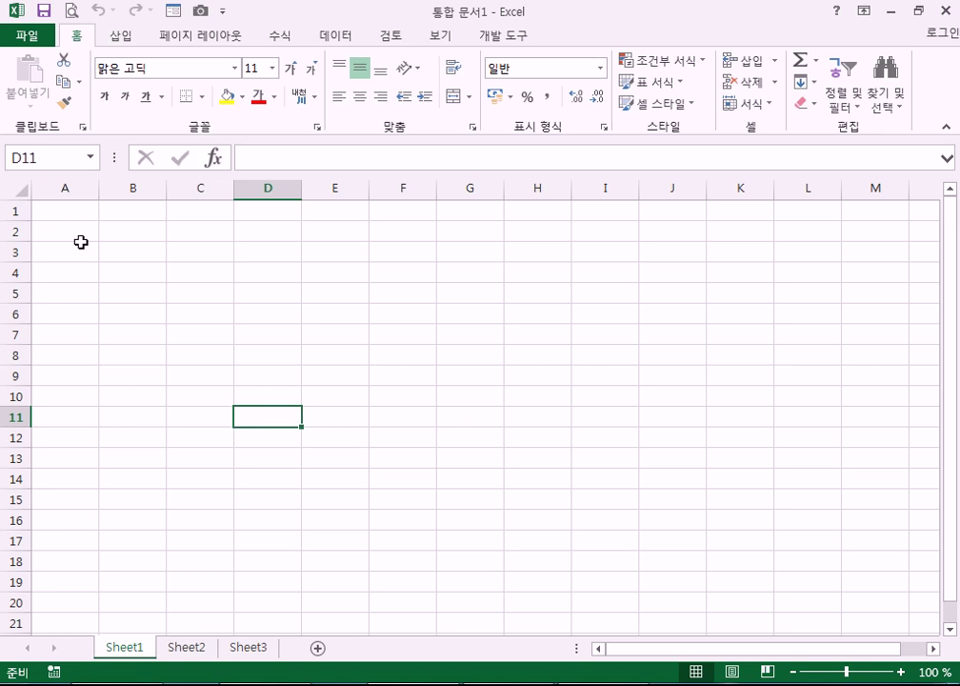
{"action": "left_click", "coordinate": [135, 273]}
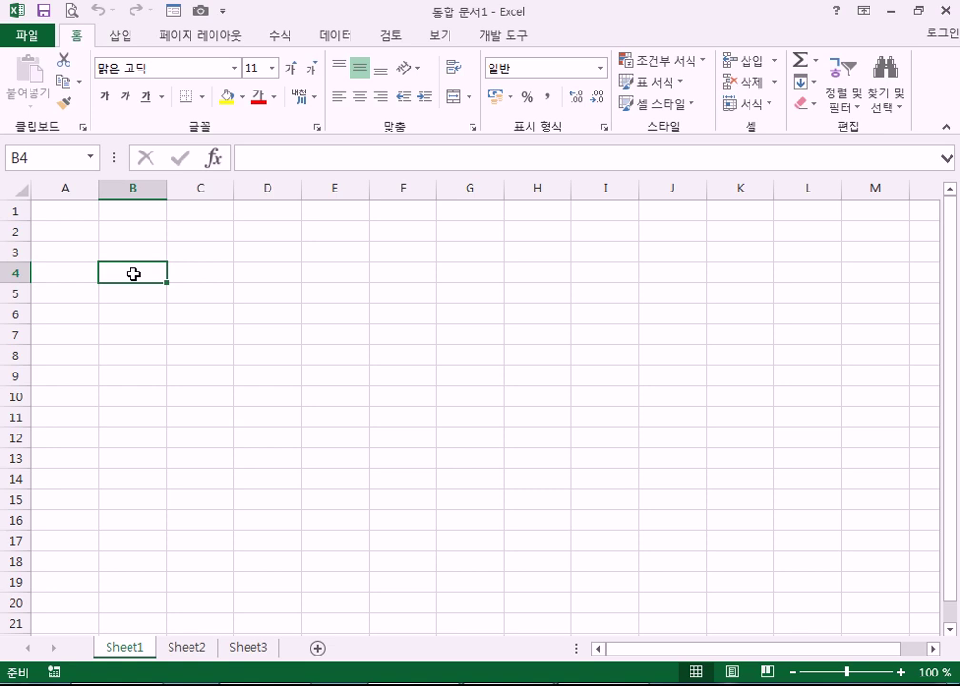
{"action": "key", "text": "Return"}
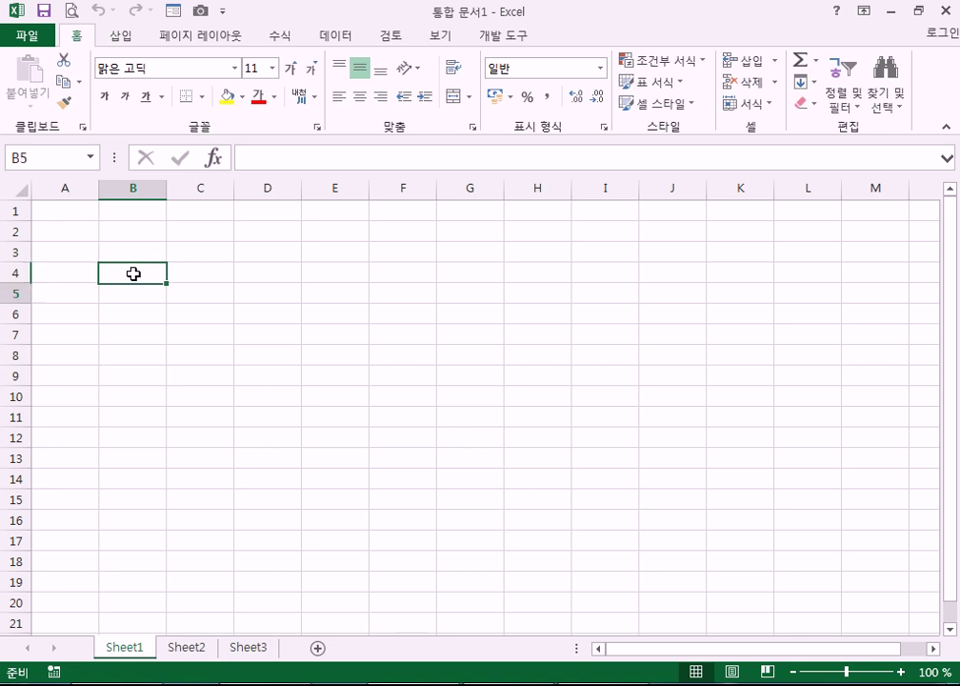
{"action": "type", "text": "영ㅇㅓㅂ1부"}
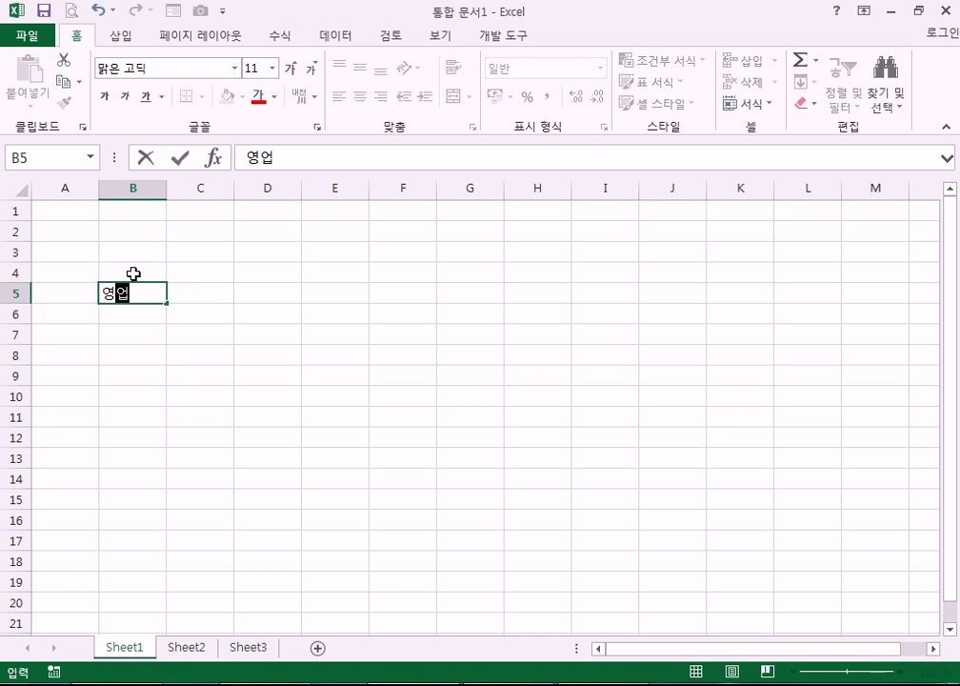
{"action": "key", "text": "ctrl+Return"}
{"action": "key", "text": "Return"}
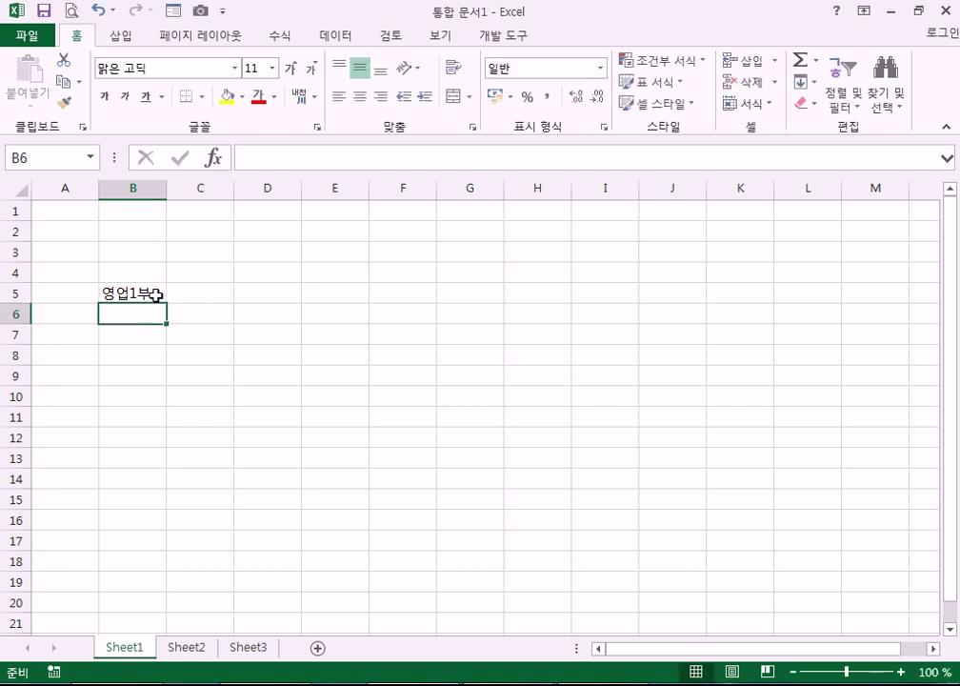
{"action": "left_click", "coordinate": [154, 294]}
{"action": "left_click_drag", "start_coordinate": [166, 304], "coordinate": [166, 382]}
- Enter 1월 in C4 and fill the month series across to 6월 in H4
{"action": "left_click", "coordinate": [209, 271]}
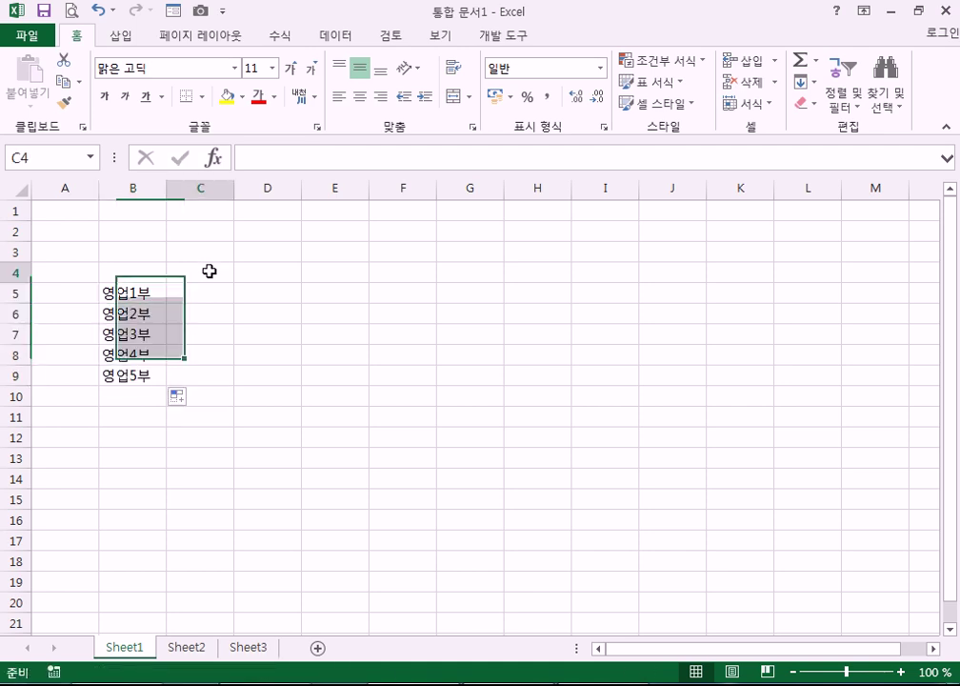
{"action": "type", "text": "1얼"}
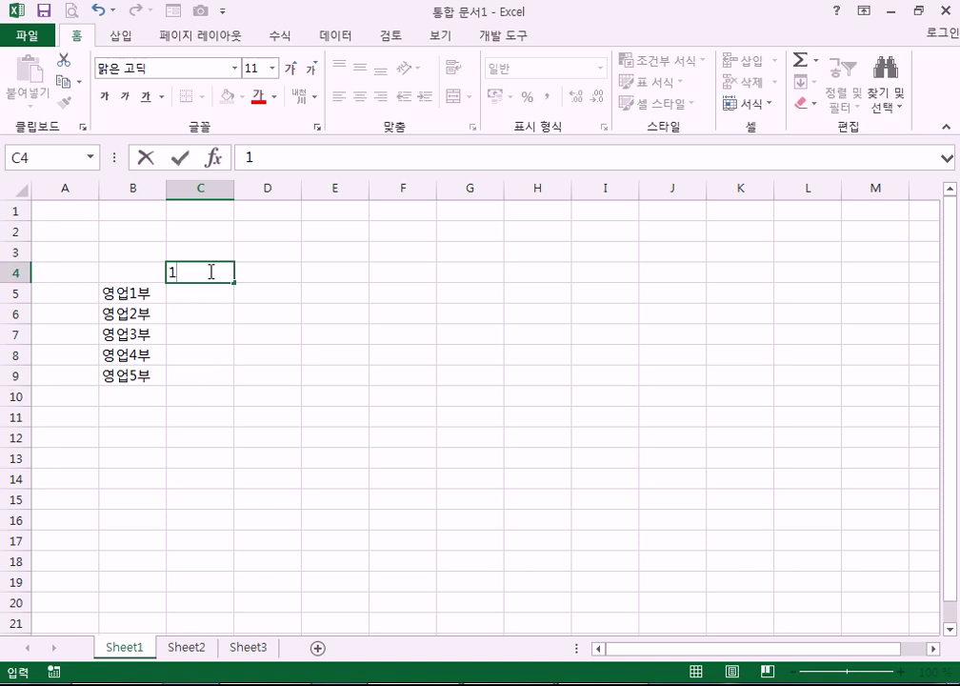
{"action": "key", "text": "BackSpace"}
{"action": "key", "text": "BackSpace"}
{"action": "type", "text": "월"}
{"action": "left_click_drag", "start_coordinate": [234, 282], "coordinate": [540, 294]}
- Select C5:H9 and enter 80, 90, 80, 80 and 85 down the 1월 column
{"action": "left_click_drag", "start_coordinate": [182, 288], "coordinate": [547, 381]}
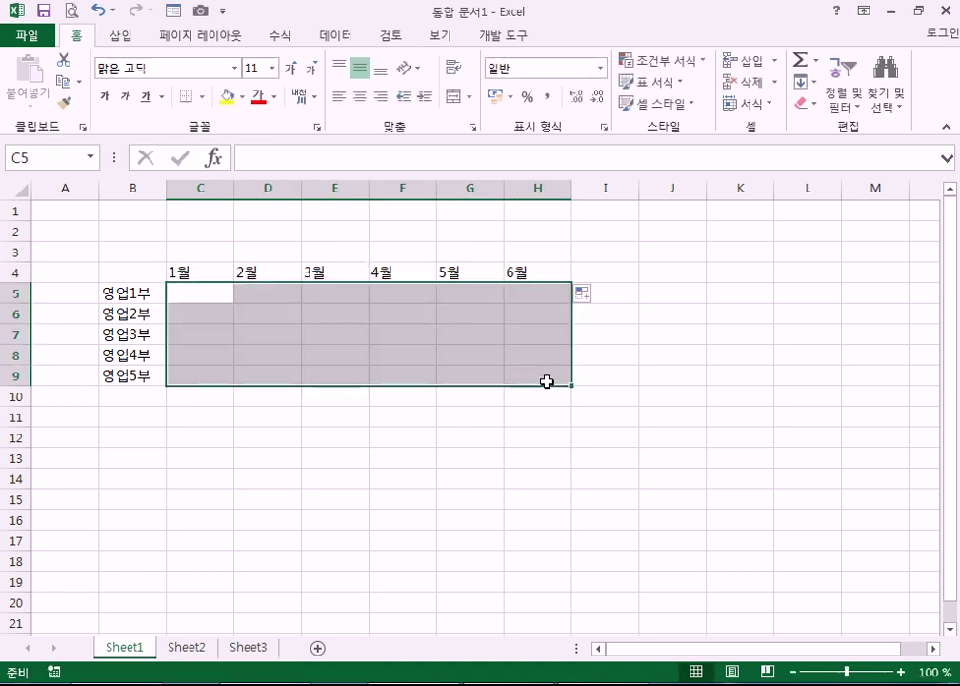
{"action": "type", "text": "80"}
{"action": "key", "text": "Return"}
{"action": "type", "text": "90"}
{"action": "key", "text": "Return"}
{"action": "type", "text": "80"}
{"action": "key", "text": "Return"}
{"action": "type", "text": "80"}
{"action": "key", "text": "Return"}
{"action": "type", "text": "85"}
{"action": "key", "text": "Return"}
- Enter 75, 70, 80, 65 and 70 down the 2월 column, cells D5:D9
{"action": "type", "text": "75"}
{"action": "key", "text": "Return"}
{"action": "type", "text": "70"}
{"action": "key", "text": "Return"}
{"action": "type", "text": "80"}
{"action": "key", "text": "Return"}
{"action": "type", "text": "65"}
{"action": "key", "text": "Return"}
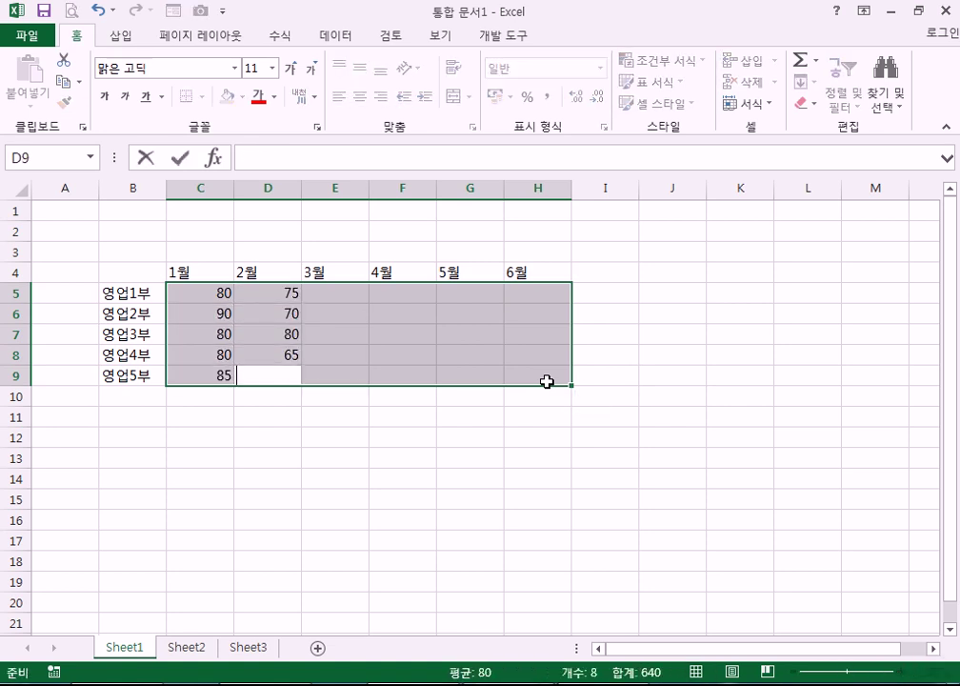
{"action": "type", "text": "70"}
{"action": "key", "text": "Return"}
- Enter 90, 95, 80, 85 and 80 down the 3월 column, cells E5:E9
{"action": "type", "text": "90"}
{"action": "key", "text": "Return"}
{"action": "type", "text": "95"}
{"action": "key", "text": "Return"}
{"action": "type", "text": "80"}
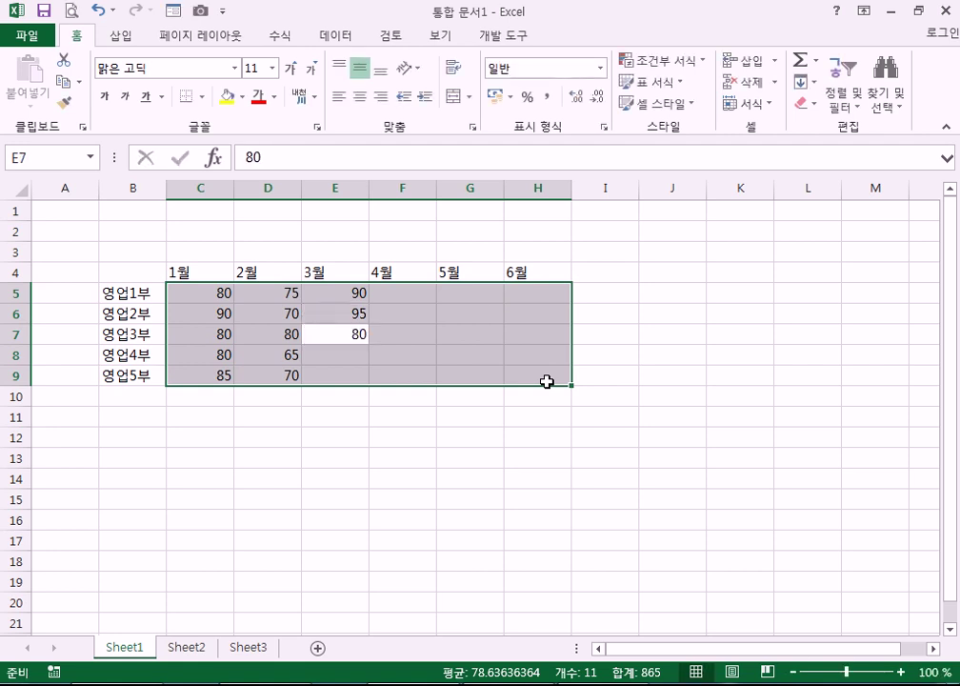
{"action": "key", "text": "Return"}
{"action": "type", "text": "85"}
{"action": "key", "text": "Return"}
{"action": "type", "text": "80"}
{"action": "key", "text": "Return"}
- Enter 80, 85, 90, 90 and 90 down the 4월 column, cells F5:F9
{"action": "type", "text": "80"}
{"action": "key", "text": "Return"}
{"action": "type", "text": "85"}
{"action": "key", "text": "Return"}
{"action": "type", "text": "90"}
{"action": "key", "text": "Return"}
{"action": "type", "text": "90"}
{"action": "key", "text": "Return"}
{"action": "type", "text": "90"}
{"action": "key", "text": "Return"}
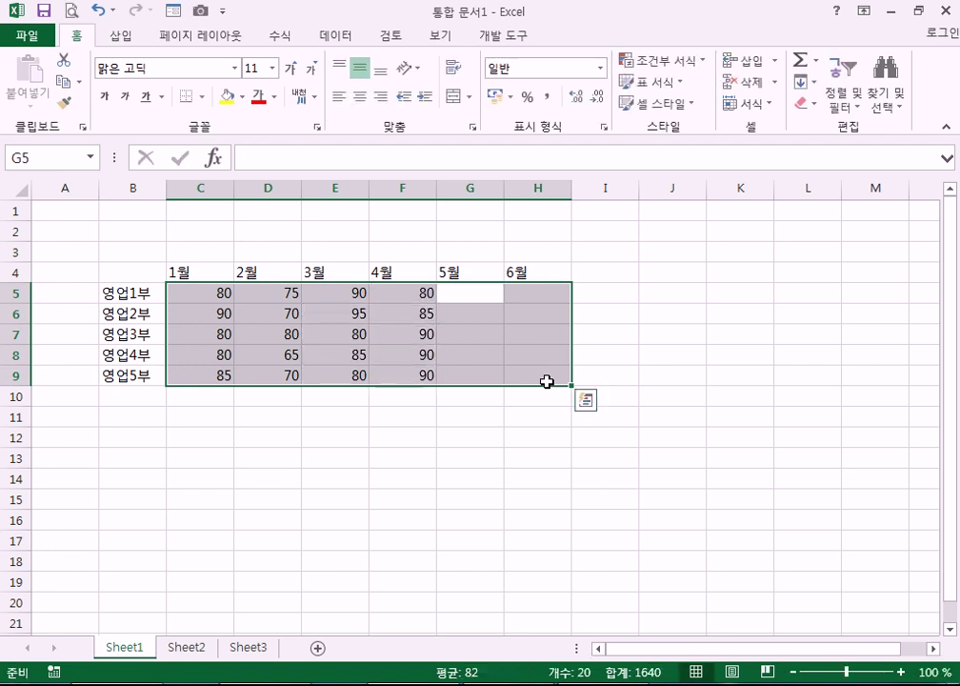
- Enter 85, 85, 90, 80 and 80 down the 5월 column, cells G5:G9
{"action": "type", "text": "85"}
{"action": "key", "text": "Return"}
{"action": "type", "text": "85"}
{"action": "key", "text": "Return"}
{"action": "type", "text": "90"}
{"action": "key", "text": "Return"}
{"action": "type", "text": "80"}
{"action": "key", "text": "Return"}
{"action": "type", "text": "80"}
{"action": "key", "text": "Return"}
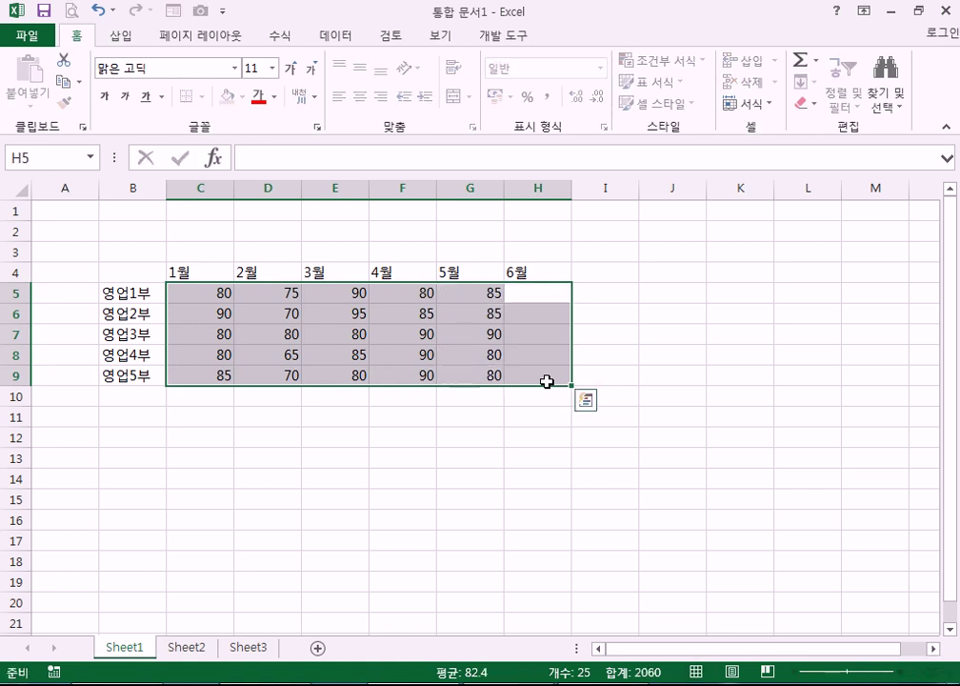
- Enter 90, 80, 80, 85 and 90 in H5:H9 for 6월, and clear all figures from C5:H9
{"action": "type", "text": "90"}
{"action": "key", "text": "Return"}
{"action": "type", "text": "80"}
{"action": "key", "text": "Return"}
{"action": "type", "text": "80"}
{"action": "key", "text": "Return"}
{"action": "type", "text": "85"}
{"action": "key", "text": "Return"}
{"action": "type", "text": "90"}
{"action": "key", "text": "Return"}
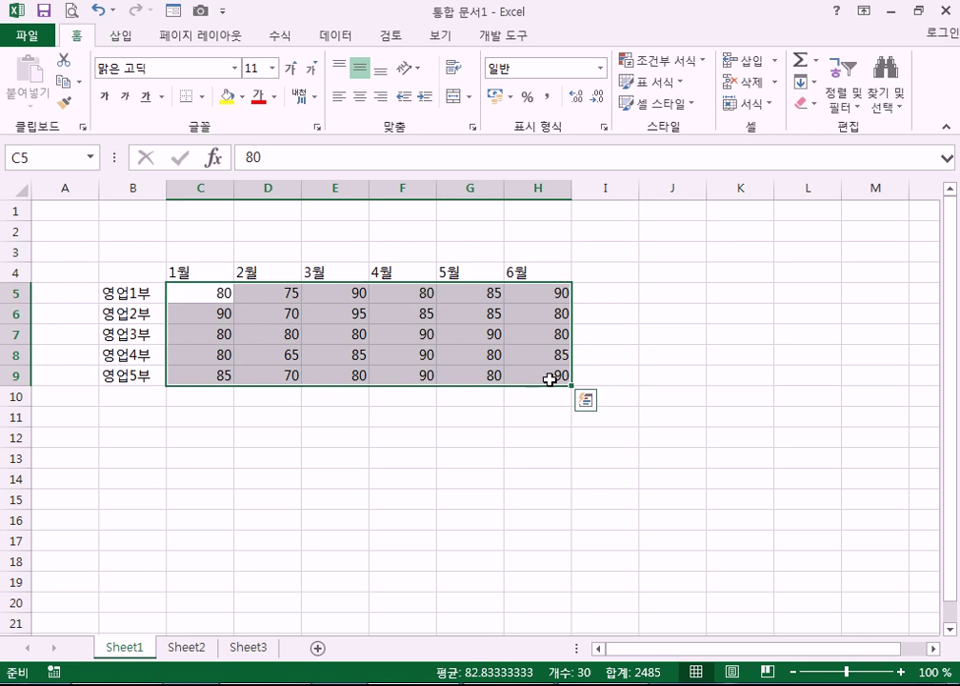
{"action": "key", "text": "Delete"}
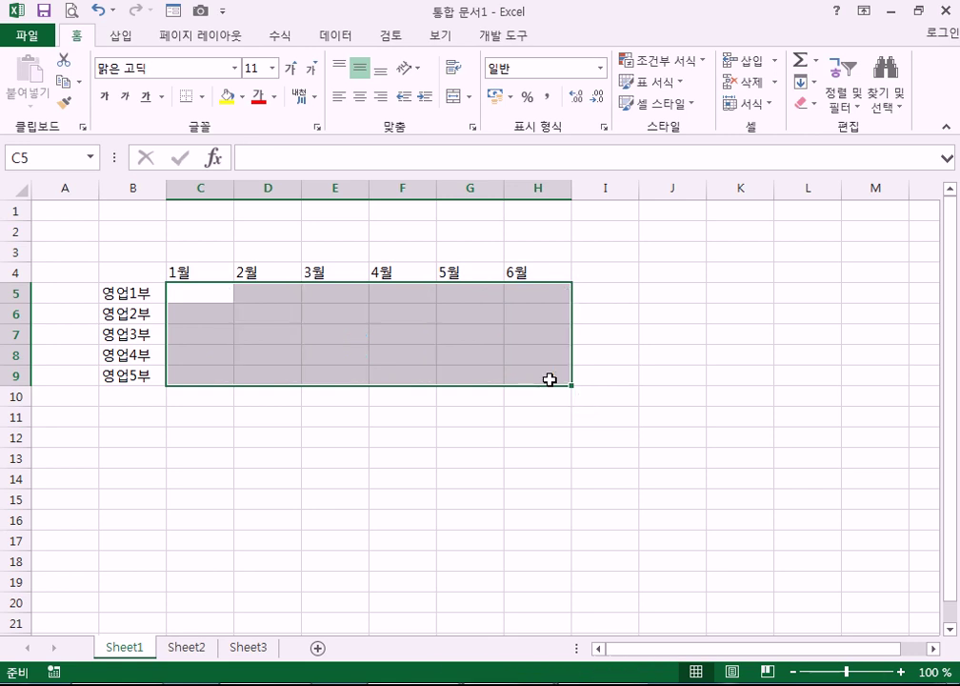
- Select the empty range C5:H9 and enter 80, 90, 80, 80 and 85 in C5:C9 for 1월
{"action": "left_click_drag", "start_coordinate": [199, 290], "coordinate": [534, 388]}
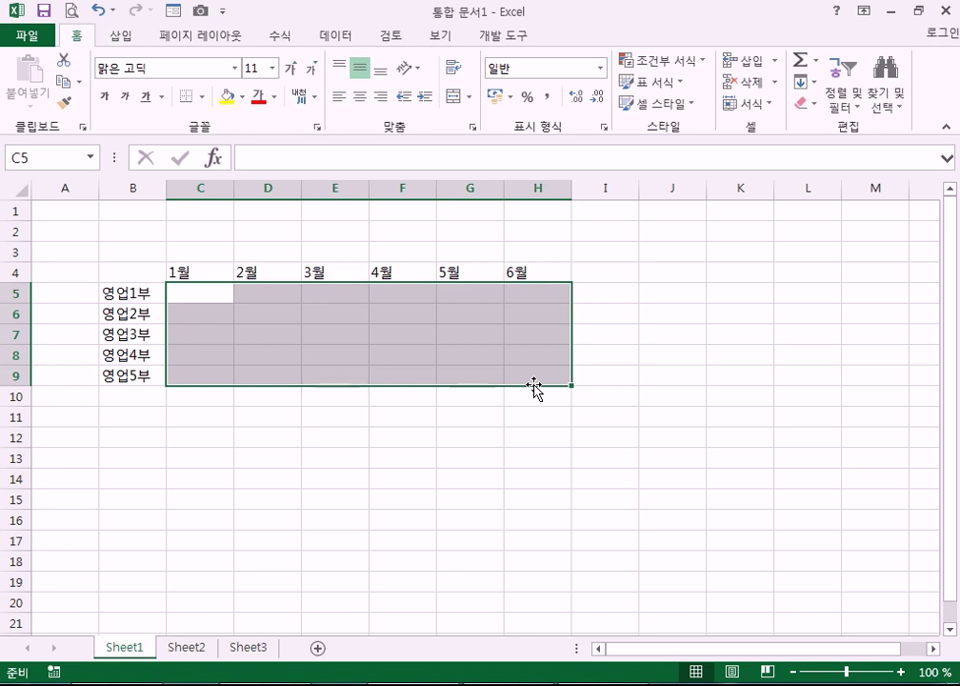
{"action": "type", "text": "8"}
{"action": "type", "text": "0"}
{"action": "key", "text": "Return"}
{"action": "type", "text": "80"}
{"action": "key", "text": "Return"}
{"action": "type", "text": "80"}
{"action": "key", "text": "Return"}
{"action": "type", "text": "85"}
{"action": "key", "text": "Return"}
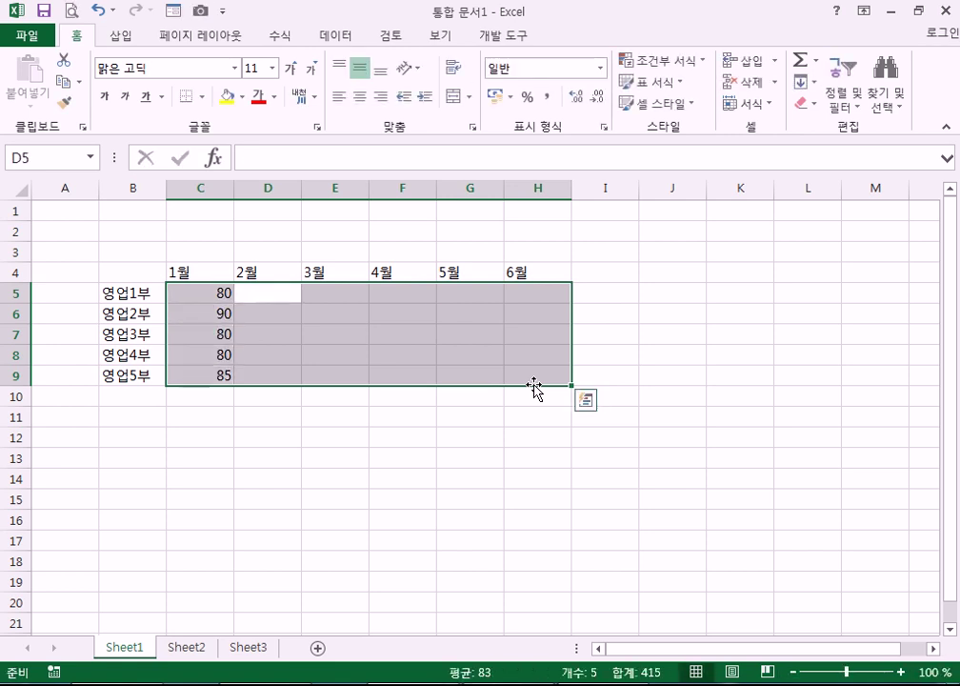
- Within the selected range, enter 75, 70, 80, 65 and 70 in D5:D9 for 2월
{"action": "type", "text": "75"}
{"action": "key", "text": "Return"}
{"action": "type", "text": "70"}
{"action": "key", "text": "Return"}
{"action": "type", "text": "80"}
{"action": "key", "text": "Return"}
{"action": "type", "text": "65"}
{"action": "key", "text": "Return"}
{"action": "type", "text": "70"}
{"action": "key", "text": "Return"}
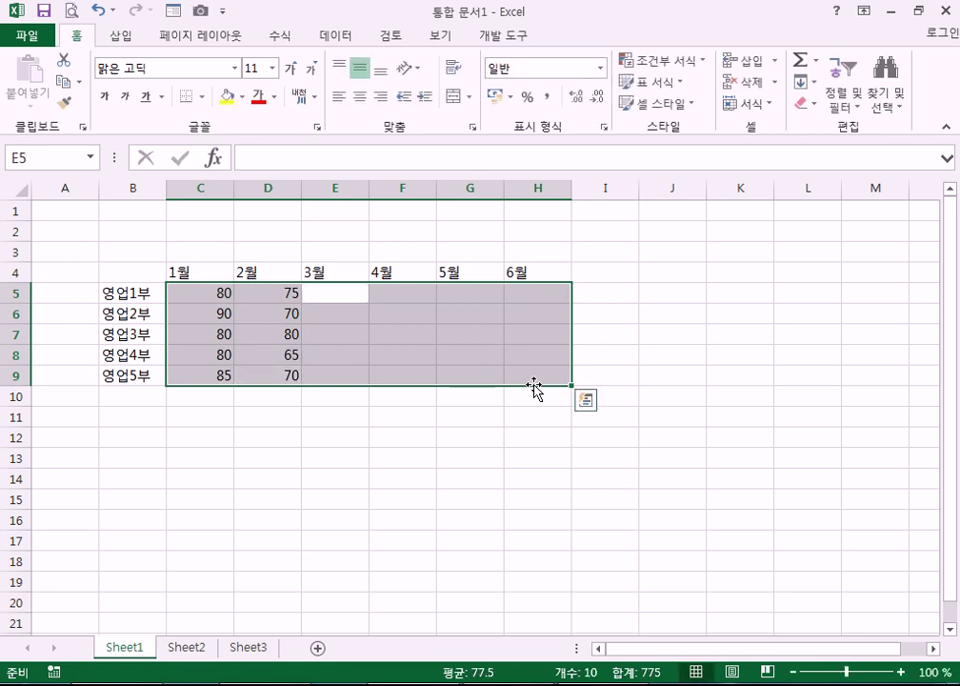
- Within the selected range, enter 90, 95, 80, 85 and 80 in E5:E9 for 3월
{"action": "type", "text": "90"}
{"action": "key", "text": "Return"}
{"action": "type", "text": "95"}
{"action": "key", "text": "Return"}
{"action": "type", "text": "80"}
{"action": "key", "text": "Return"}
{"action": "type", "text": "85"}
{"action": "key", "text": "Return"}
{"action": "type", "text": "80"}
{"action": "key", "text": "Return"}
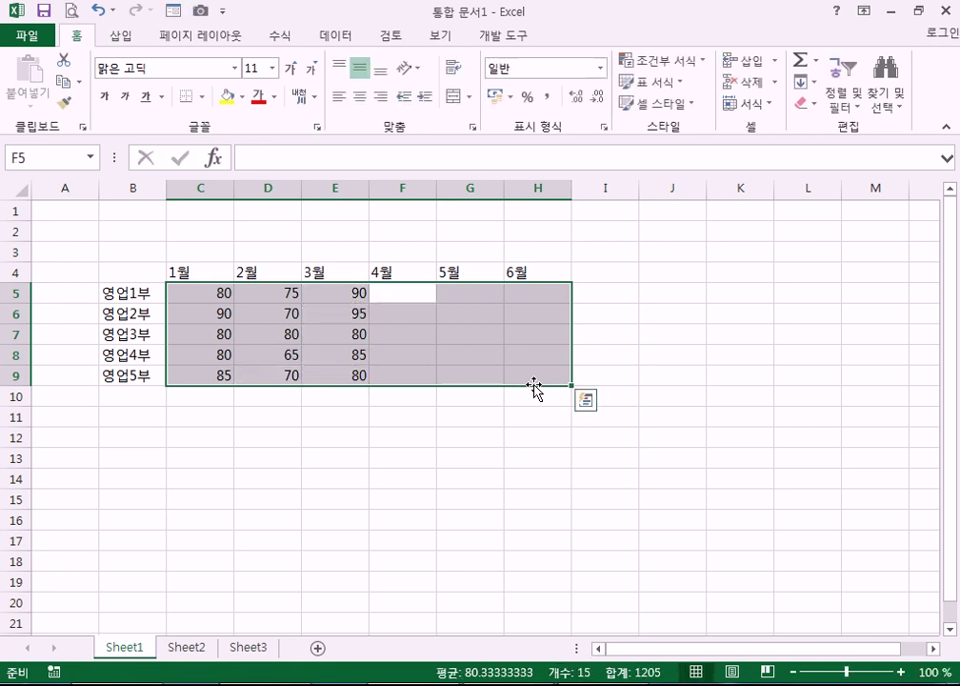
- Within the selected range, enter 80, 85, 90, 90 and 90 in F5:F9 for 4월
{"action": "type", "text": "80"}
{"action": "key", "text": "Return"}
{"action": "type", "text": "9"}
{"action": "key", "text": "BackSpace"}
{"action": "type", "text": "85"}
{"action": "key", "text": "Return"}
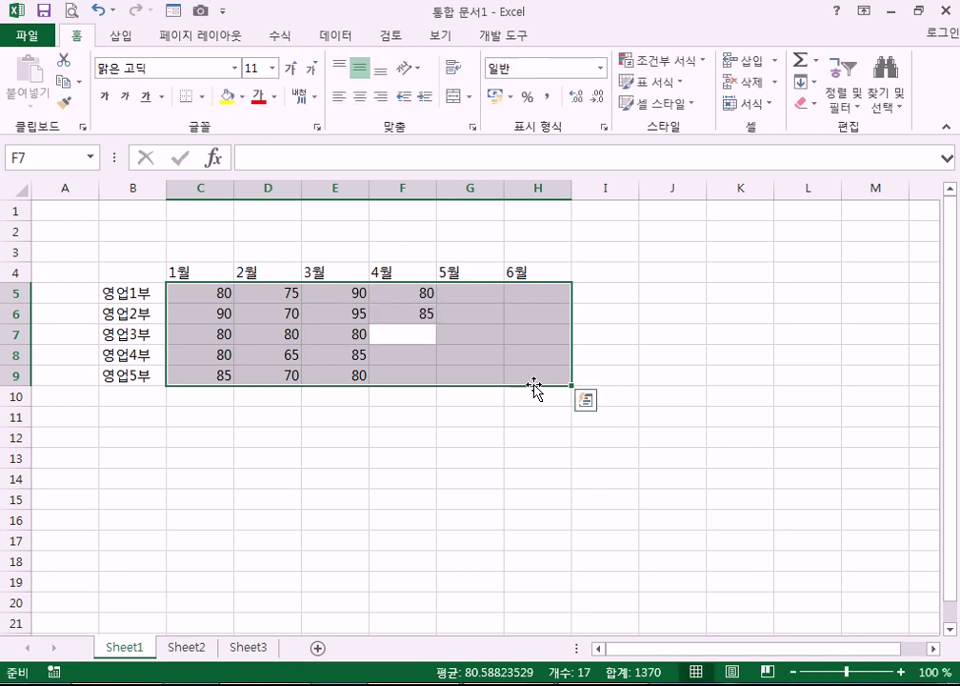
{"action": "type", "text": "90"}
{"action": "key", "text": "Return"}
{"action": "type", "text": "90"}
{"action": "key", "text": "Return"}
{"action": "type", "text": "90"}
{"action": "key", "text": "Return"}
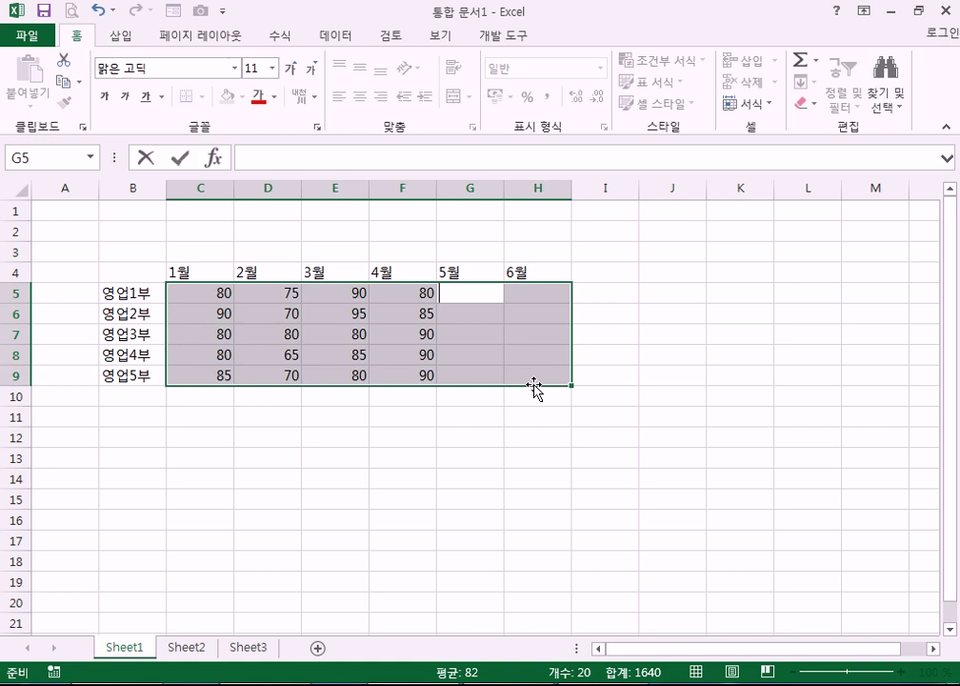
- Within the selected range, enter 85, 85, 90, 80 and 80 in G5:G9 for 5월
{"action": "type", "text": "85"}
{"action": "key", "text": "Return"}
{"action": "type", "text": "85"}
{"action": "key", "text": "Return"}
{"action": "type", "text": "90"}
{"action": "key", "text": "Return"}
{"action": "type", "text": "80"}
{"action": "key", "text": "Return"}
{"action": "type", "text": "80"}
{"action": "key", "text": "Return"}
- Within the selected range, enter 90, 80, 80, 85 and 90 in H5:H9 for 6월
{"action": "type", "text": "90"}
{"action": "key", "text": "Return"}
{"action": "type", "text": "80"}
{"action": "key", "text": "Return"}
{"action": "type", "text": "80"}
{"action": "key", "text": "Return"}
{"action": "type", "text": "85"}
{"action": "key", "text": "Return"}
{"action": "type", "text": "90"}
{"action": "key", "text": "Return"}
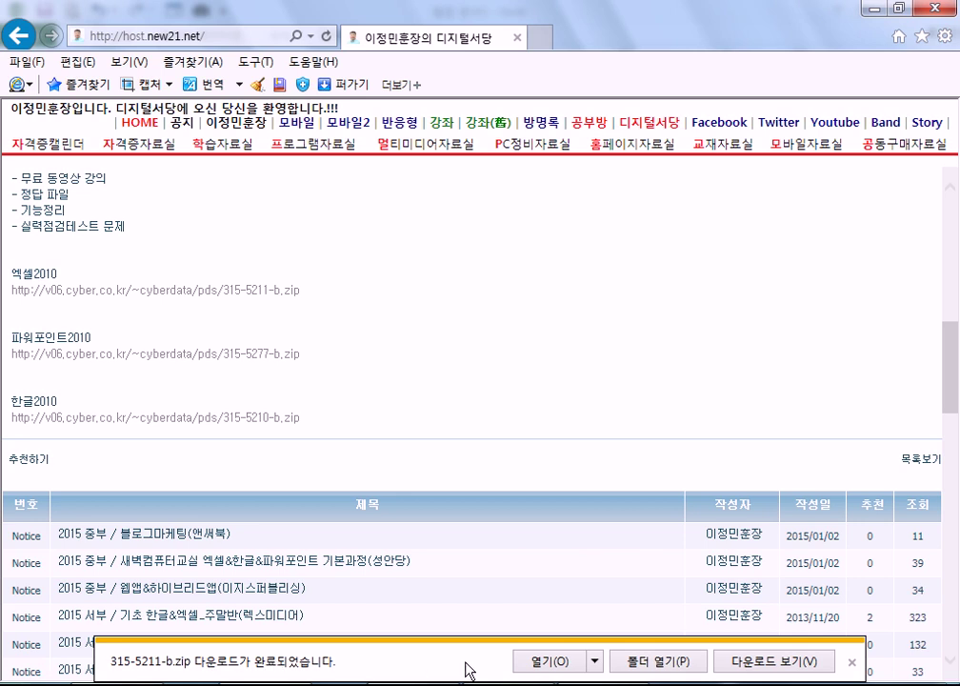
- Open the folder of the browser's finished 315-5211-b.zip download and view the archive's extraction options
{"action": "left_click", "coordinate": [630, 659]}
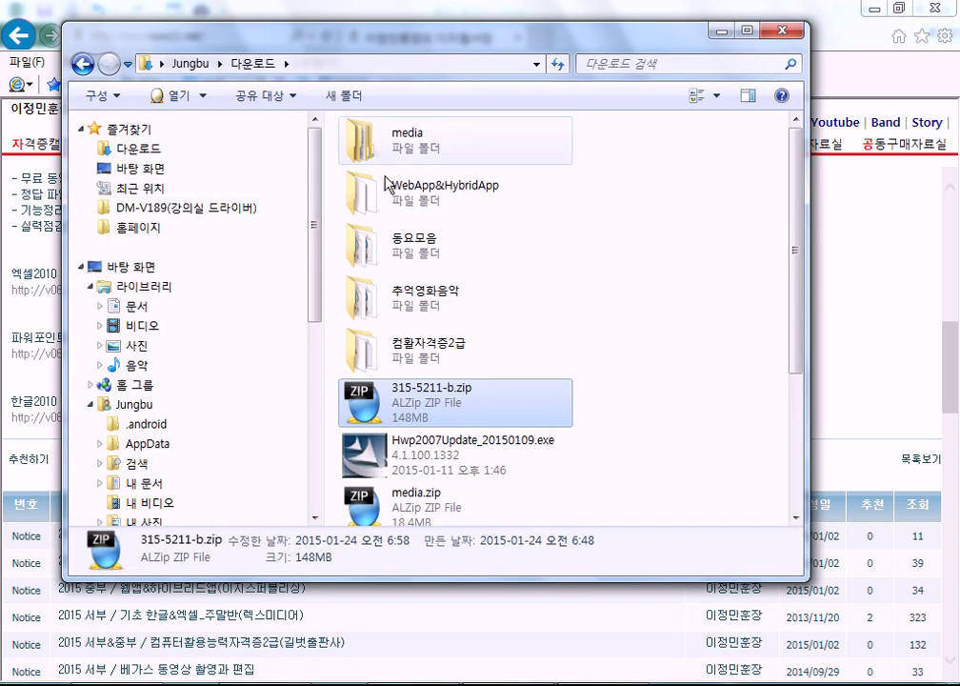
{"action": "double_click", "coordinate": [425, 404]}
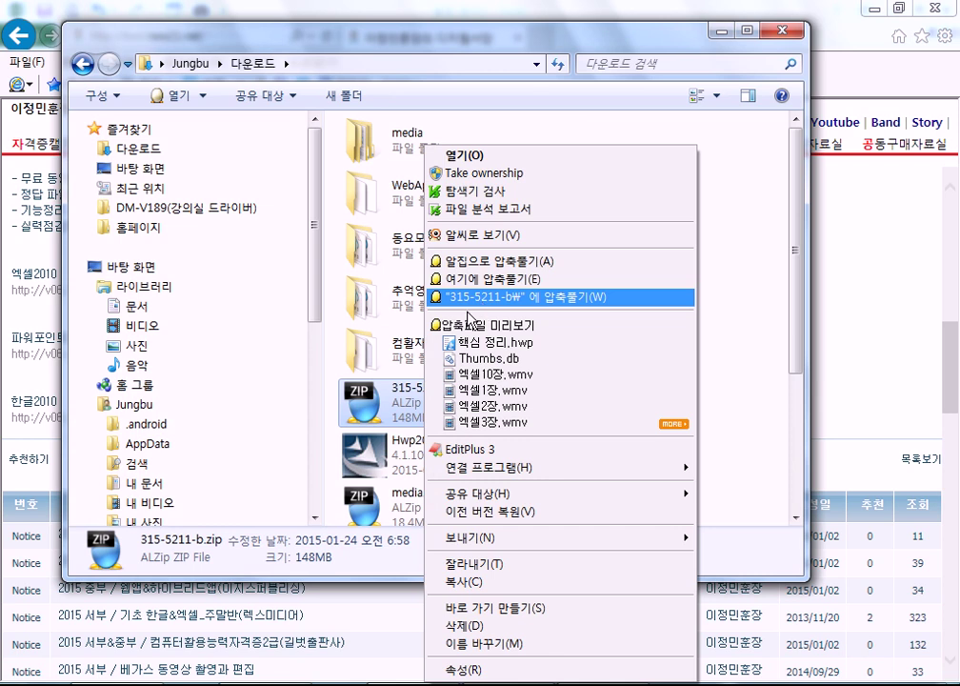
{"action": "right_click", "coordinate": [394, 405]}
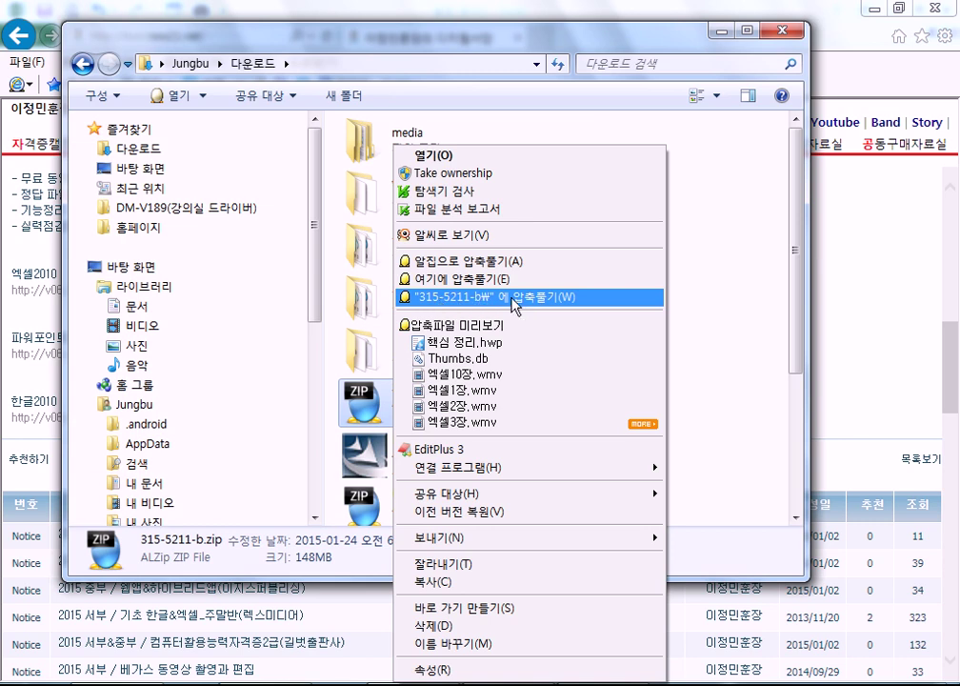
{"action": "left_click", "coordinate": [369, 405]}
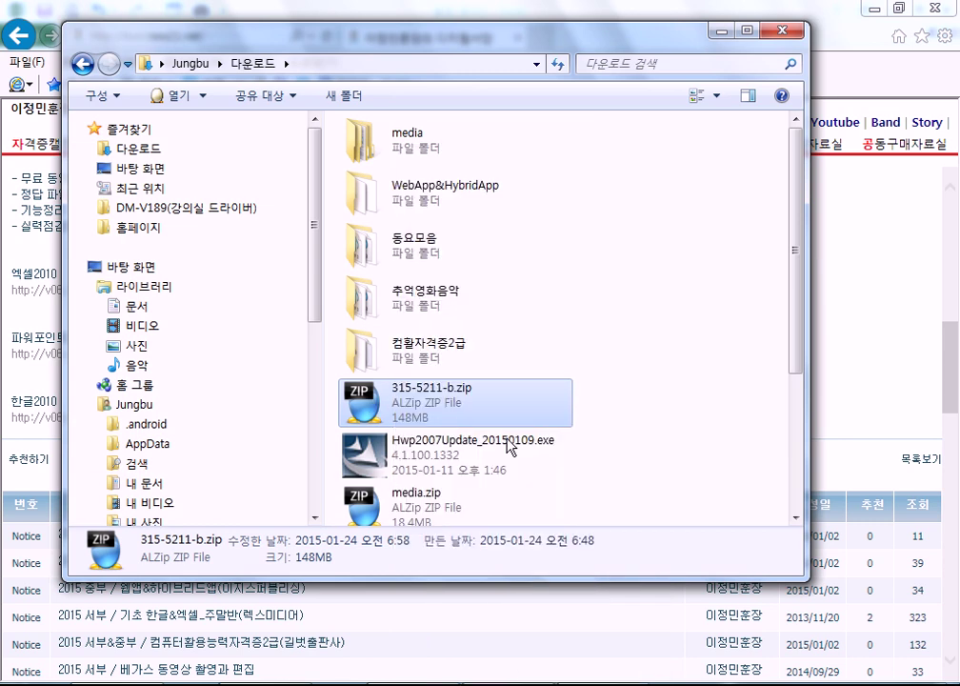
- Rename the downloaded archive 315-5211-b.zip as 엑셀_새벽컴퓨터교실.zip
{"action": "key", "text": "F2"}
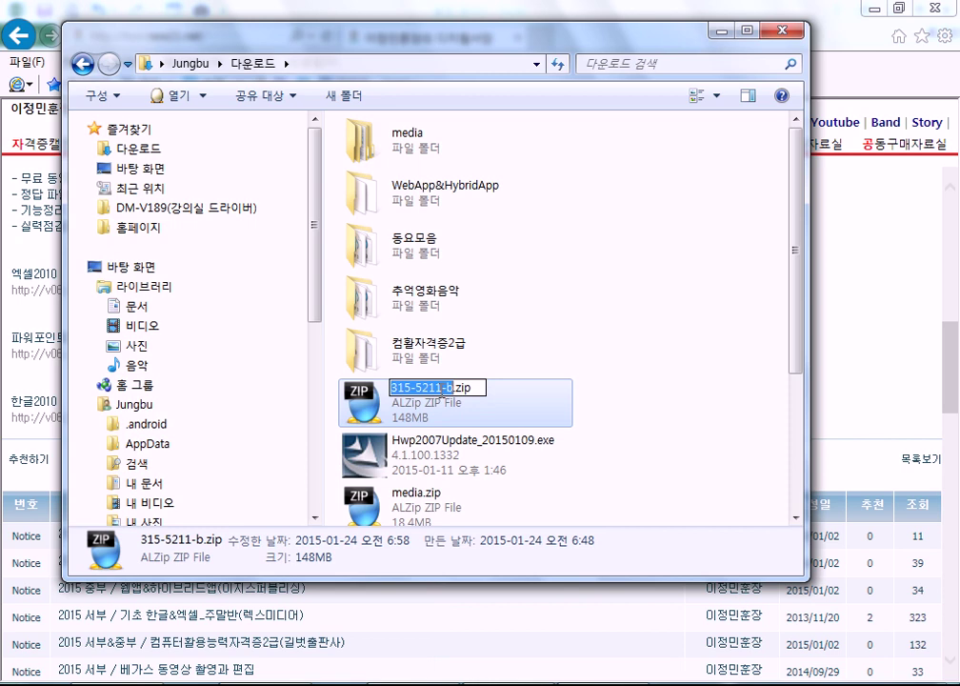
{"action": "type", "text": "엑셀"}
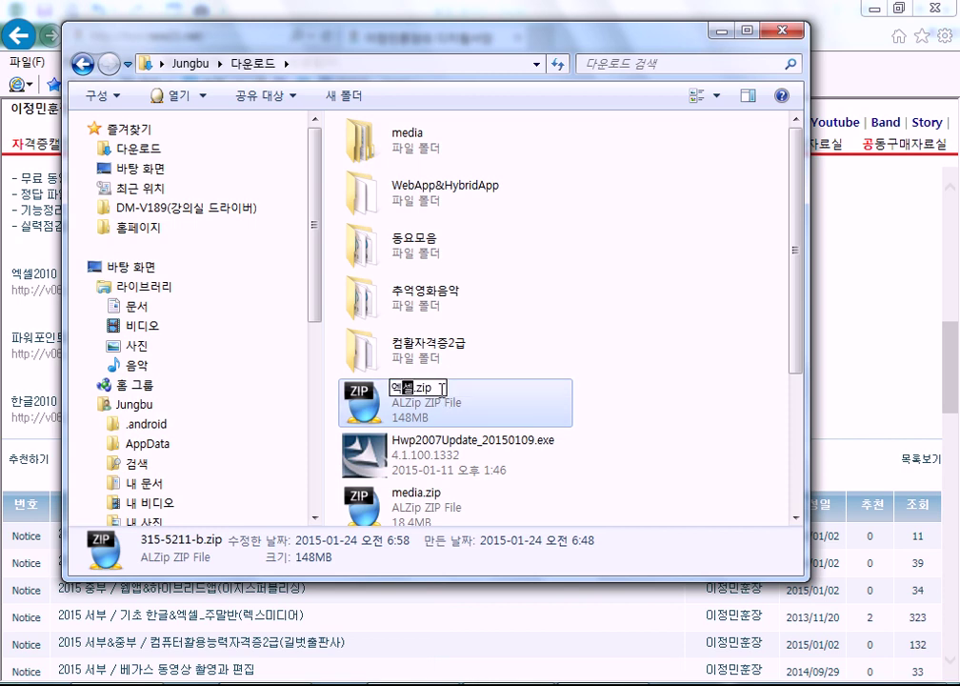
{"action": "type", "text": "_새복엄"}
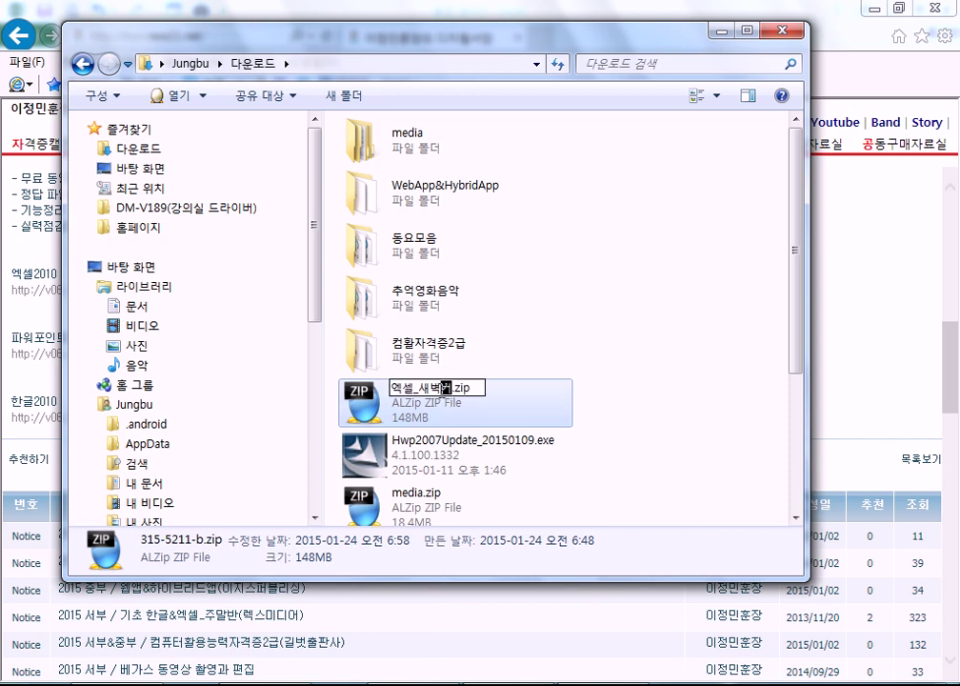
{"action": "type", "text": "퓨터교실"}
{"action": "key", "text": "Return"}
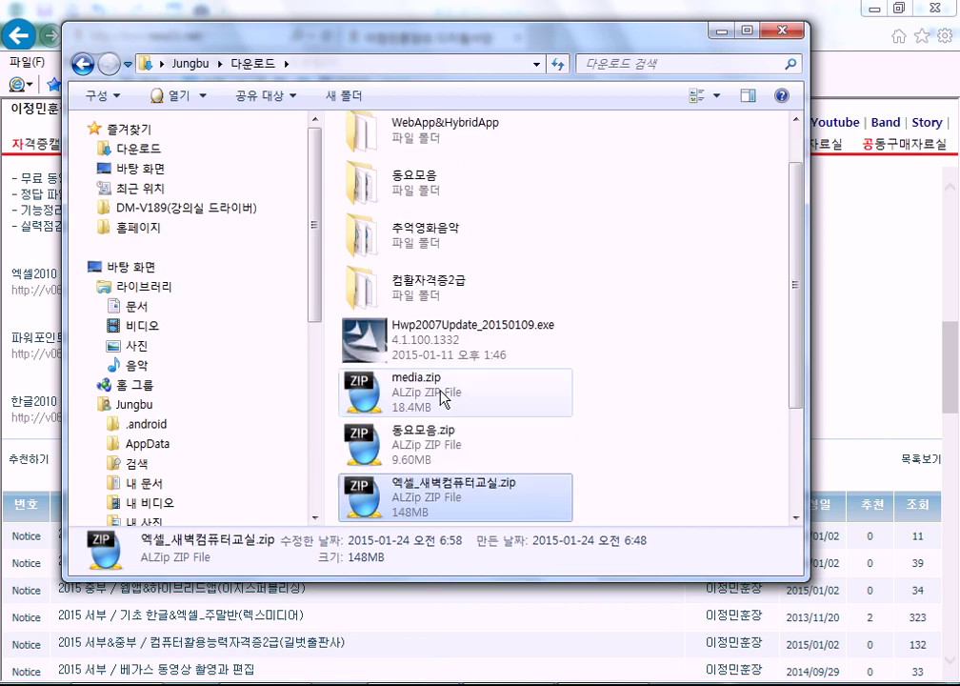
- Extract 엑셀_새벽컴퓨터교실.zip into a folder of the same name within the Downloads folder
{"action": "right_click", "coordinate": [466, 491]}
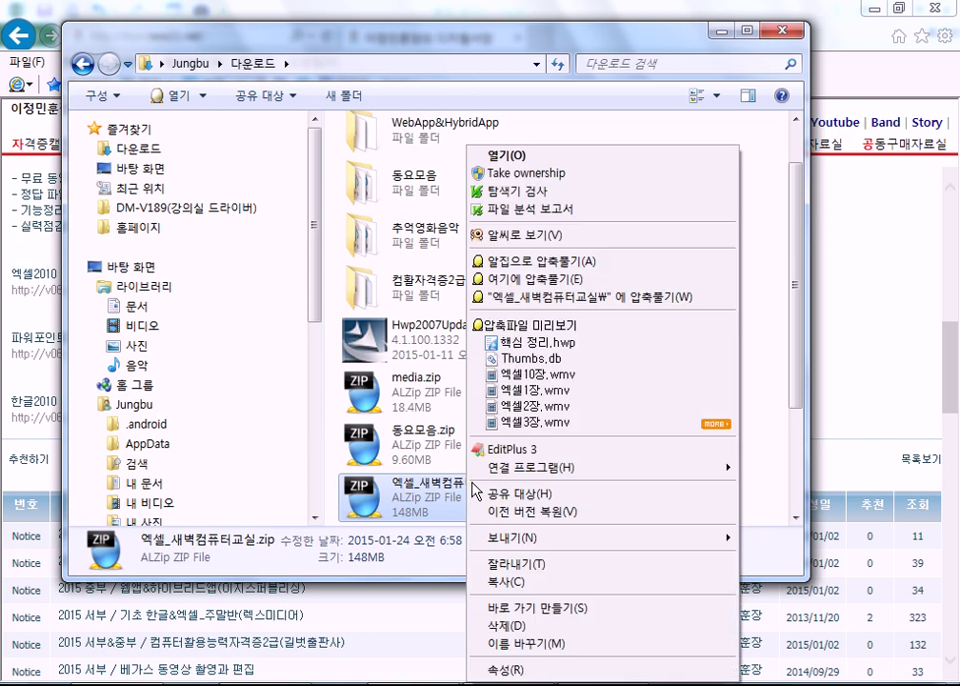
{"action": "left_click", "coordinate": [547, 299]}
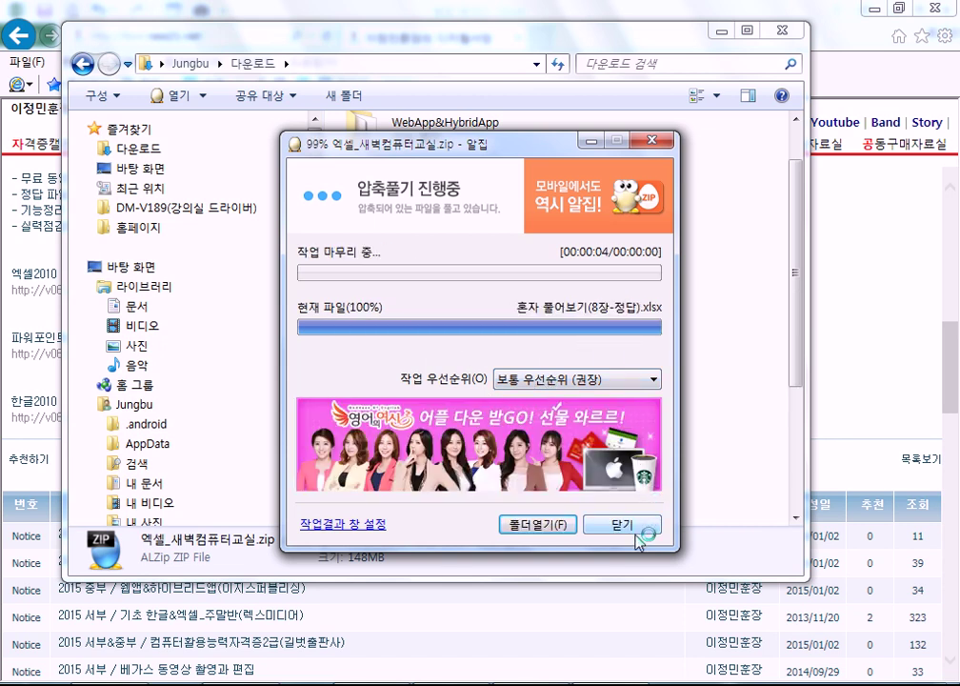
{"action": "left_click", "coordinate": [625, 526]}
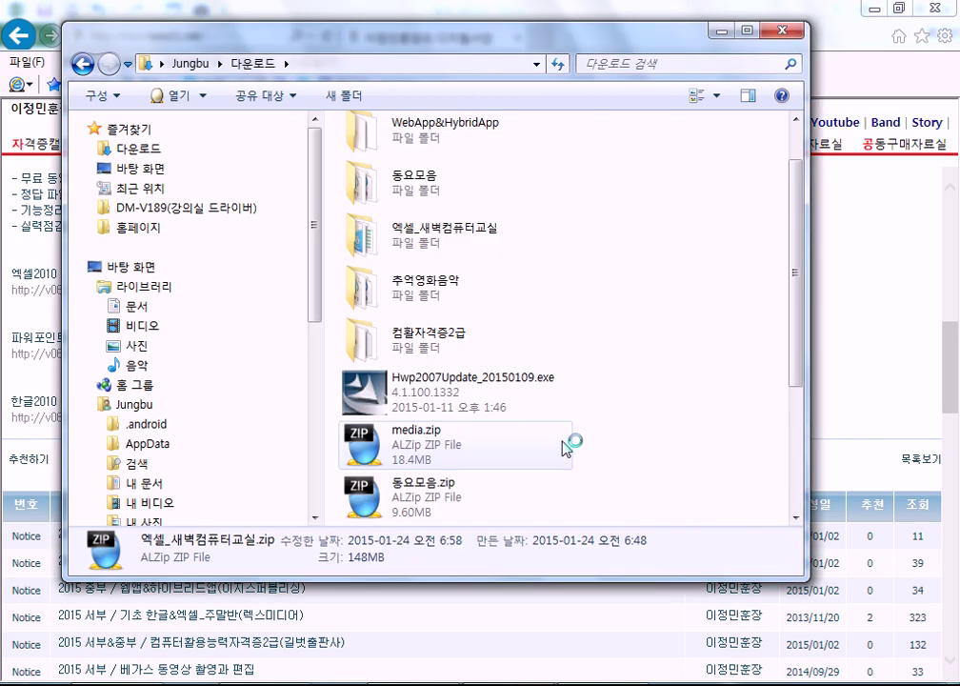
- Move the extracted 엑셀_새벽컴퓨터교실 folder from Downloads into the 문서 library
{"action": "left_click", "coordinate": [386, 235]}
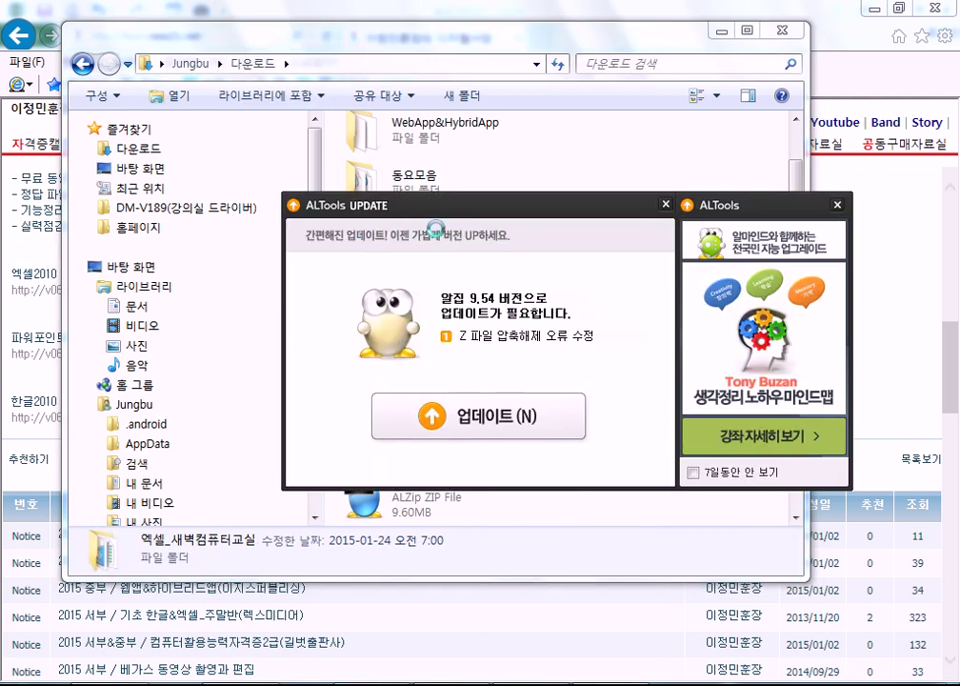
{"action": "left_click", "coordinate": [539, 202]}
{"action": "left_click", "coordinate": [381, 233]}
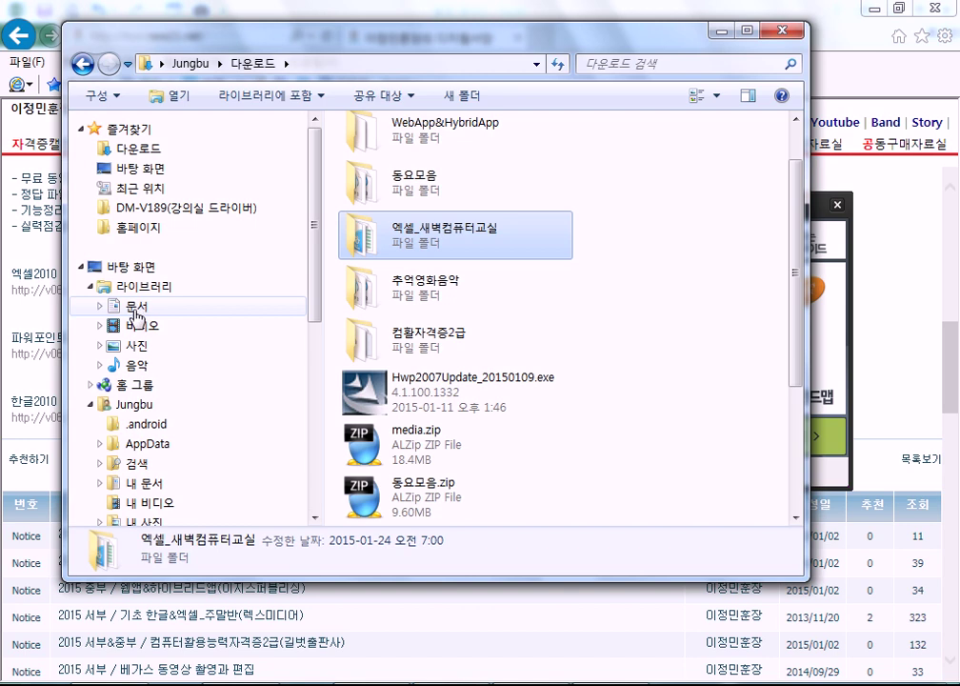
{"action": "left_click_drag", "start_coordinate": [381, 233], "coordinate": [139, 306]}
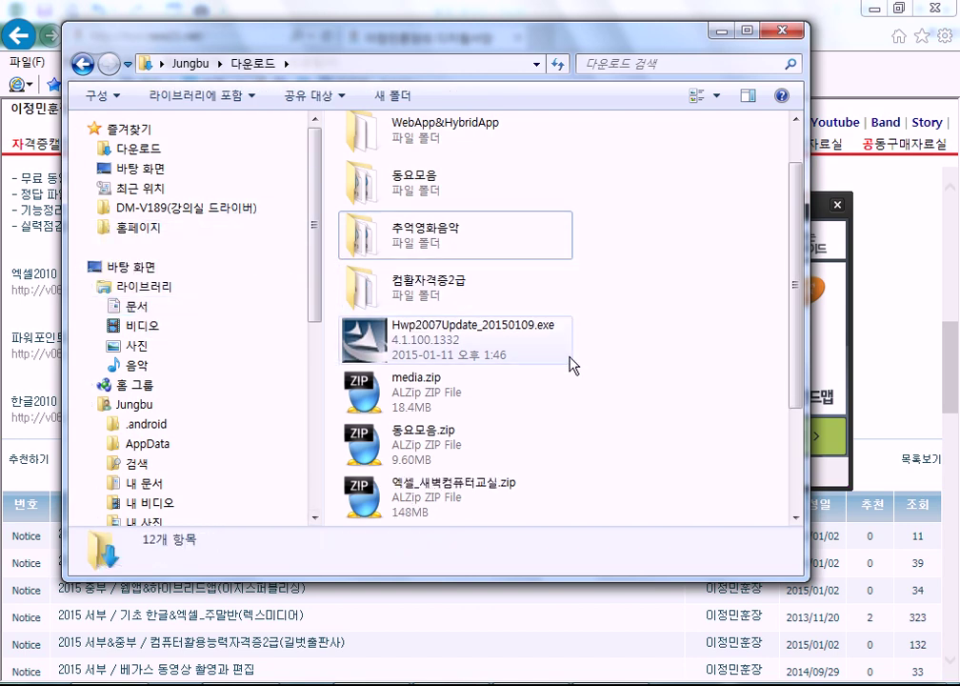
- Reopen the Downloads folder from the favorites and review the extraction options of 엑셀_새벽컴퓨터교실.zip
{"action": "left_click", "coordinate": [121, 129]}
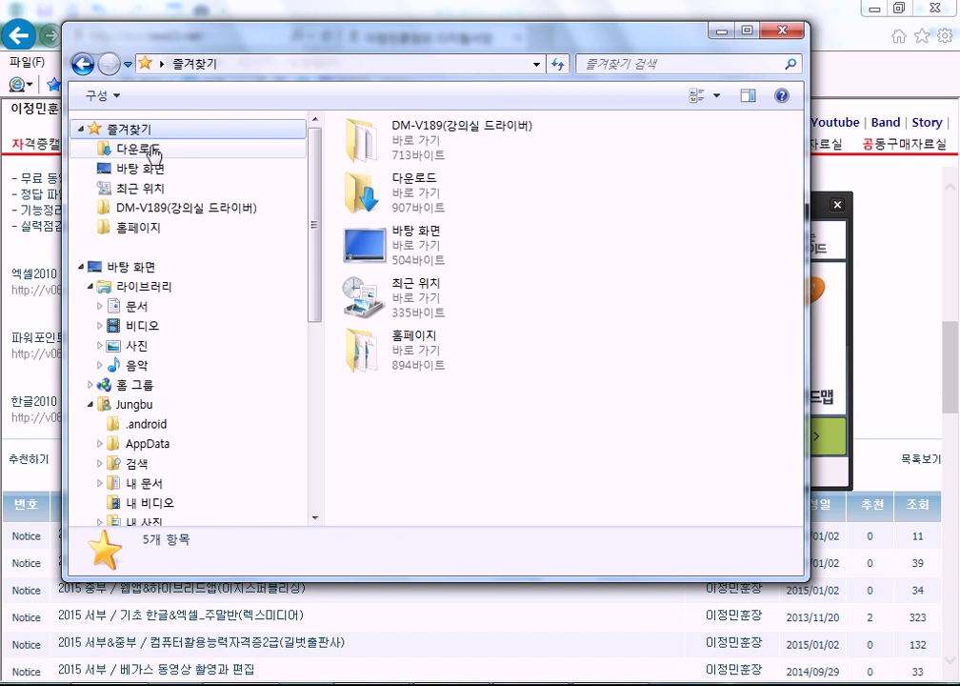
{"action": "left_click", "coordinate": [152, 149]}
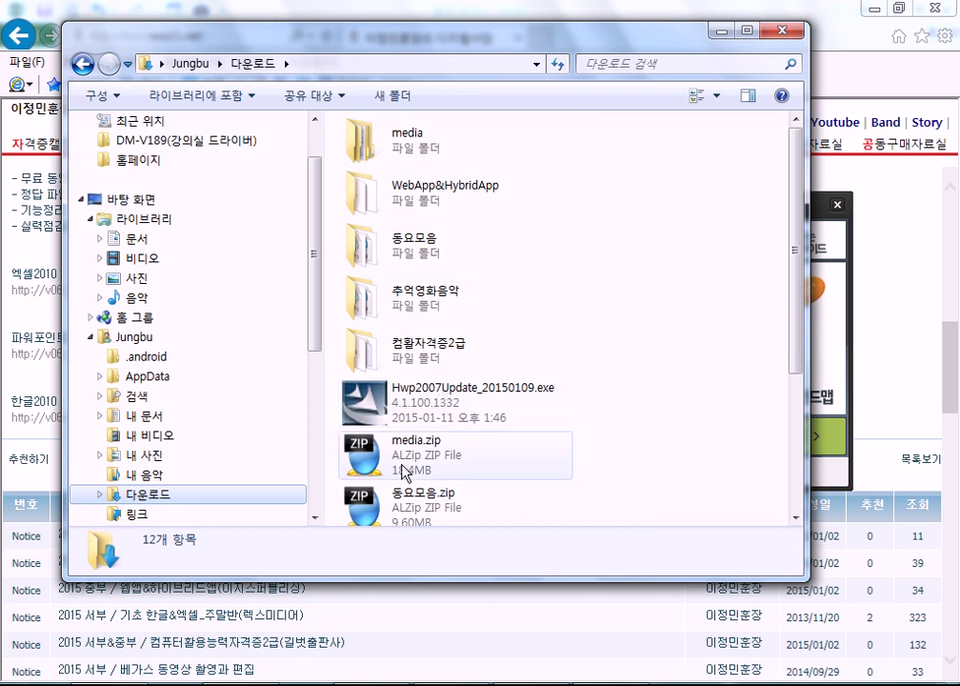
{"action": "left_click", "coordinate": [467, 415]}
{"action": "scroll", "coordinate": [469, 417], "scroll_direction": "down", "scroll_amount": 3}
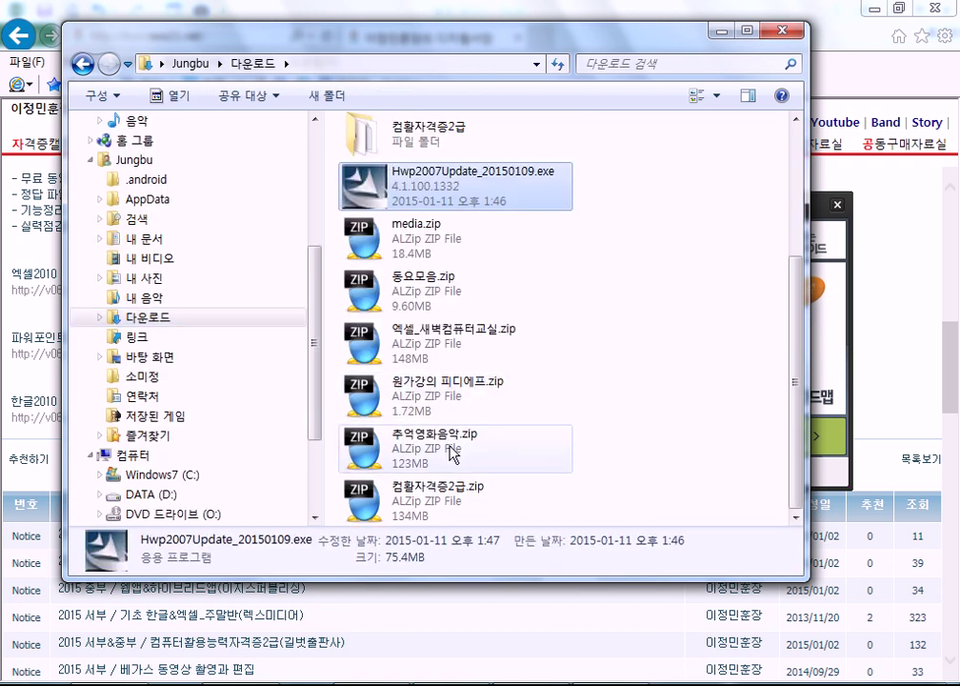
{"action": "right_click", "coordinate": [431, 340]}
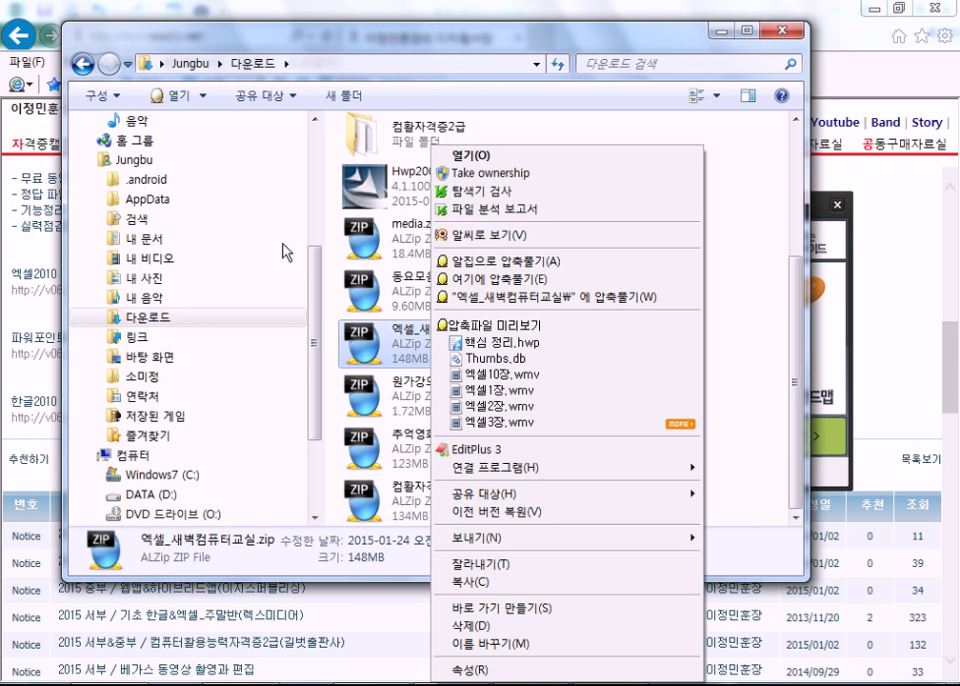
{"action": "left_click_drag", "start_coordinate": [315, 261], "coordinate": [289, 161]}
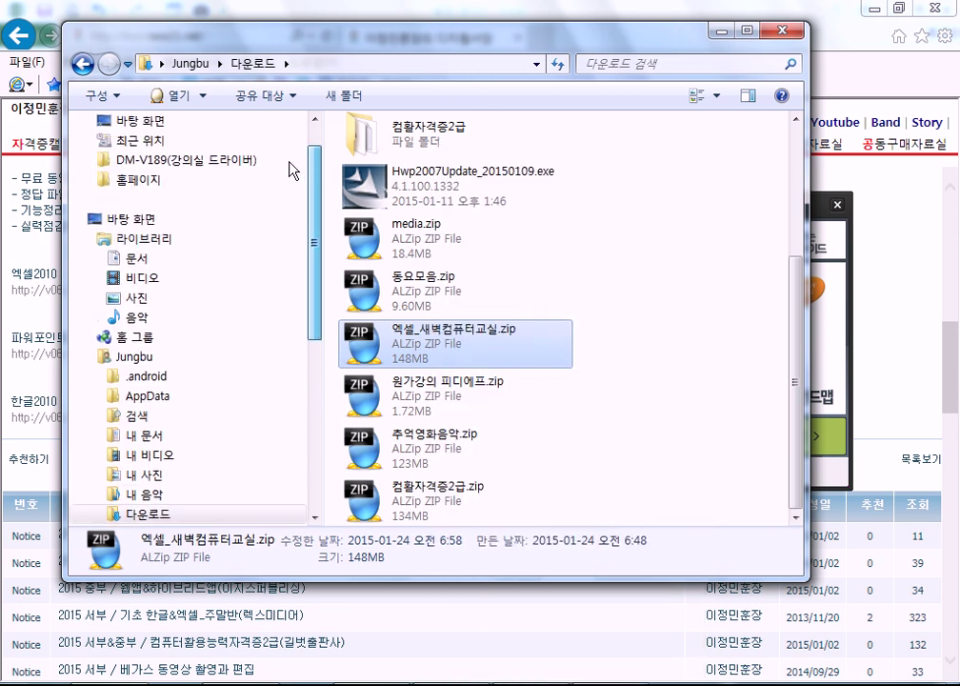
- Check the 엑셀_새벽컴퓨터교실 folder in the 문서 library and close the file window
{"action": "left_click", "coordinate": [160, 258]}
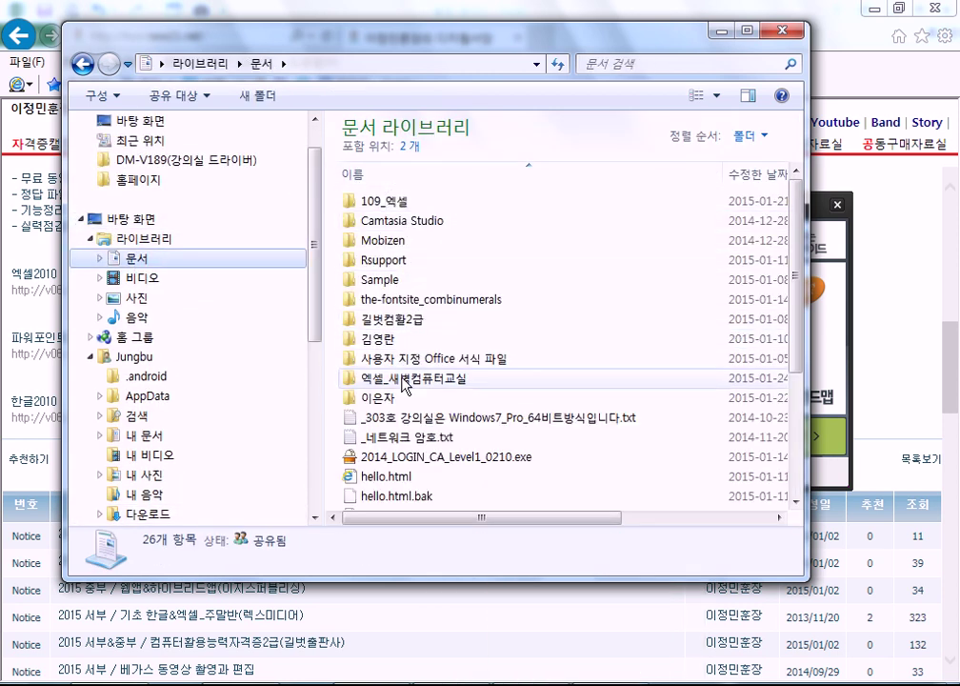
{"action": "left_click", "coordinate": [405, 383]}
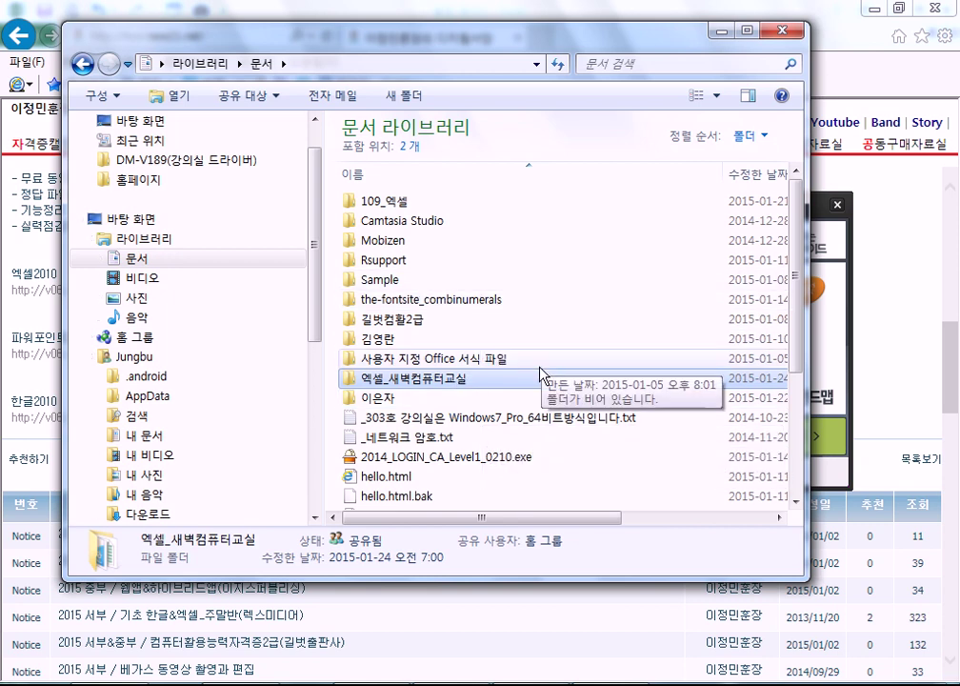
{"action": "left_click", "coordinate": [786, 31]}
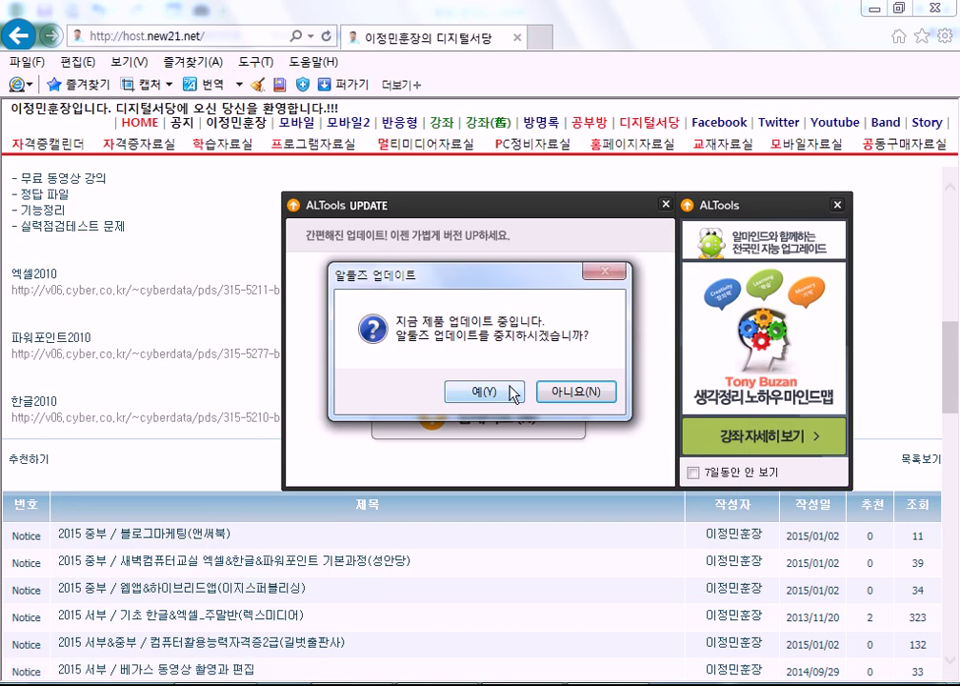
- Stop the ALTools update, leave the browser and switch back to the 통합 문서1 workbook in Excel
{"action": "left_click", "coordinate": [507, 394]}
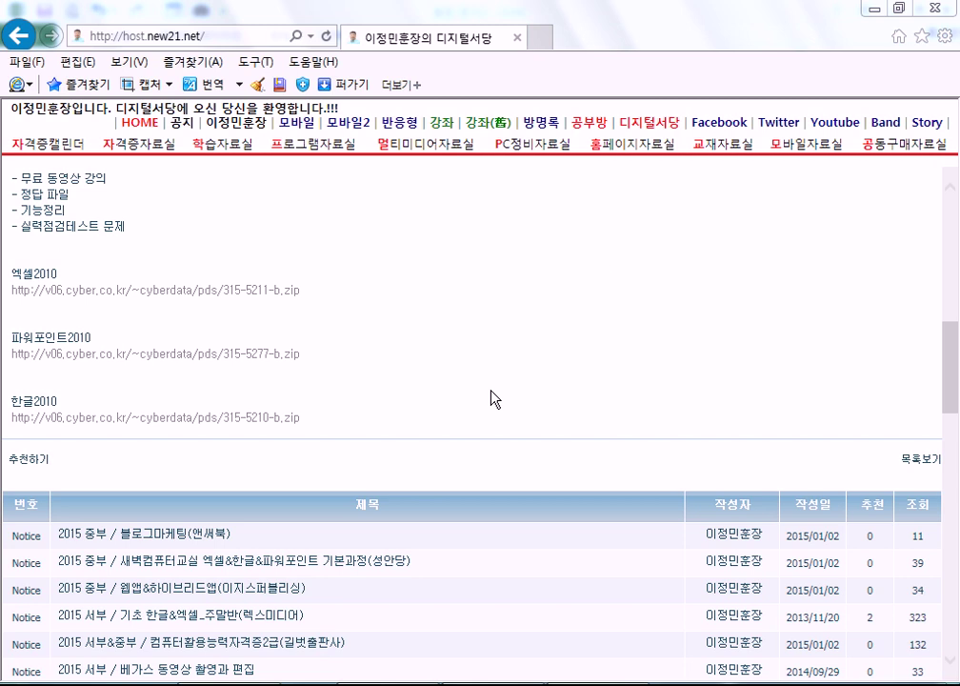
{"action": "left_click", "coordinate": [922, 9]}
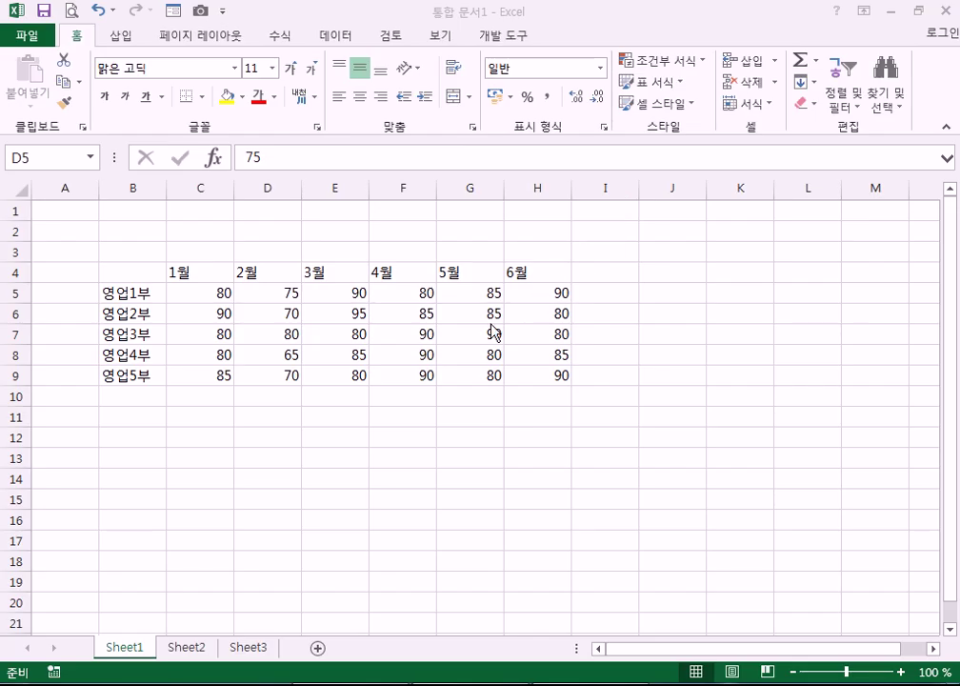
{"action": "left_click", "coordinate": [664, 204]}
{"action": "left_click", "coordinate": [500, 389]}
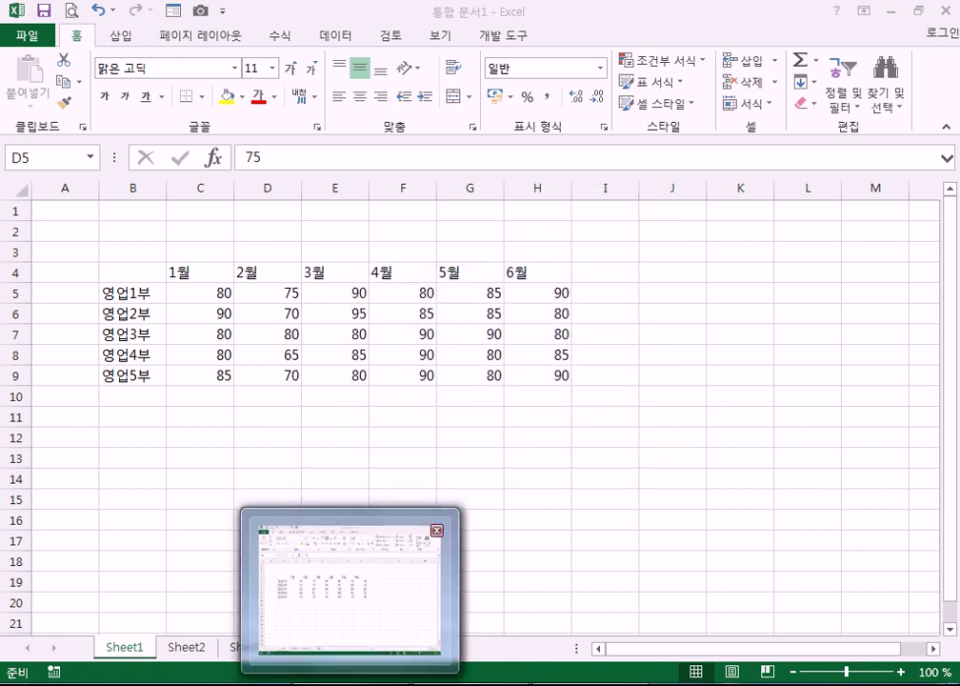
{"action": "mouse_move", "coordinate": [350, 683]}
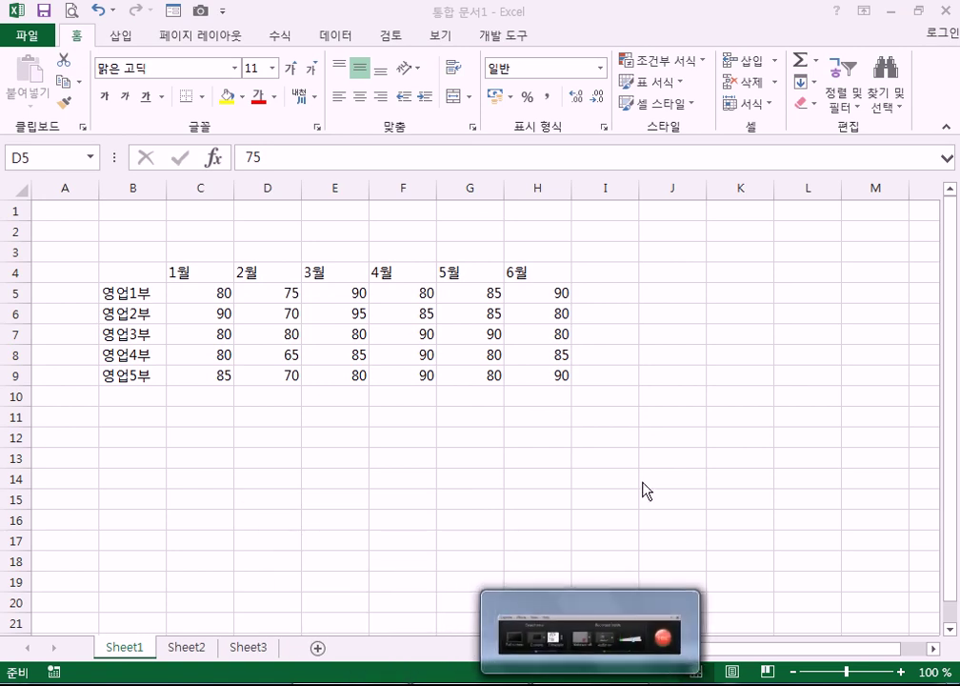
{"action": "left_click", "coordinate": [502, 342]}
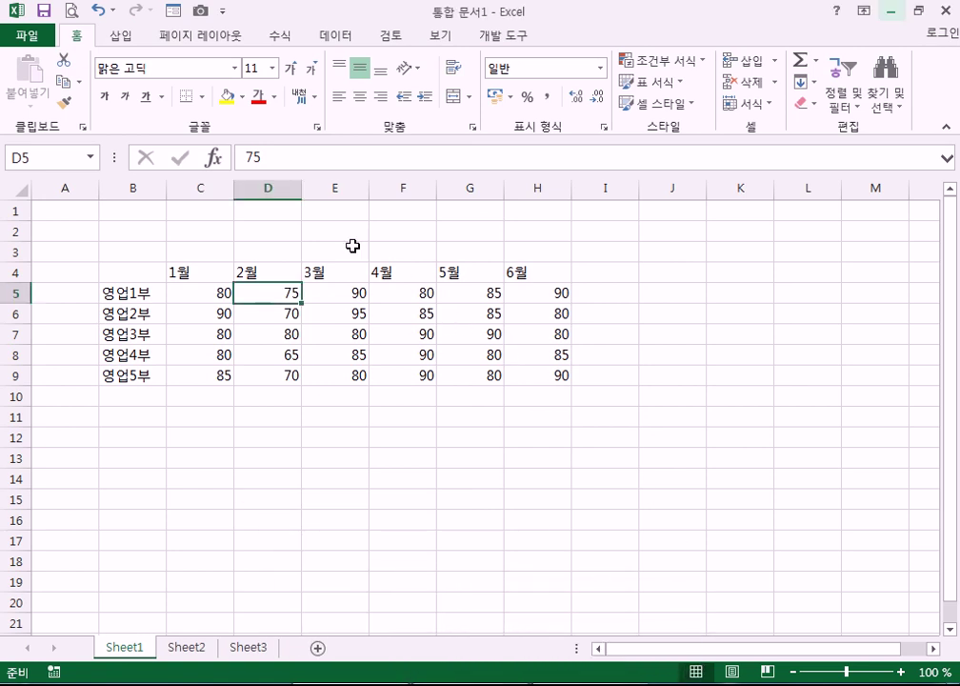
- Add the 열기 (Open) command to the Quick Access Toolbar
{"action": "left_click", "coordinate": [40, 38]}
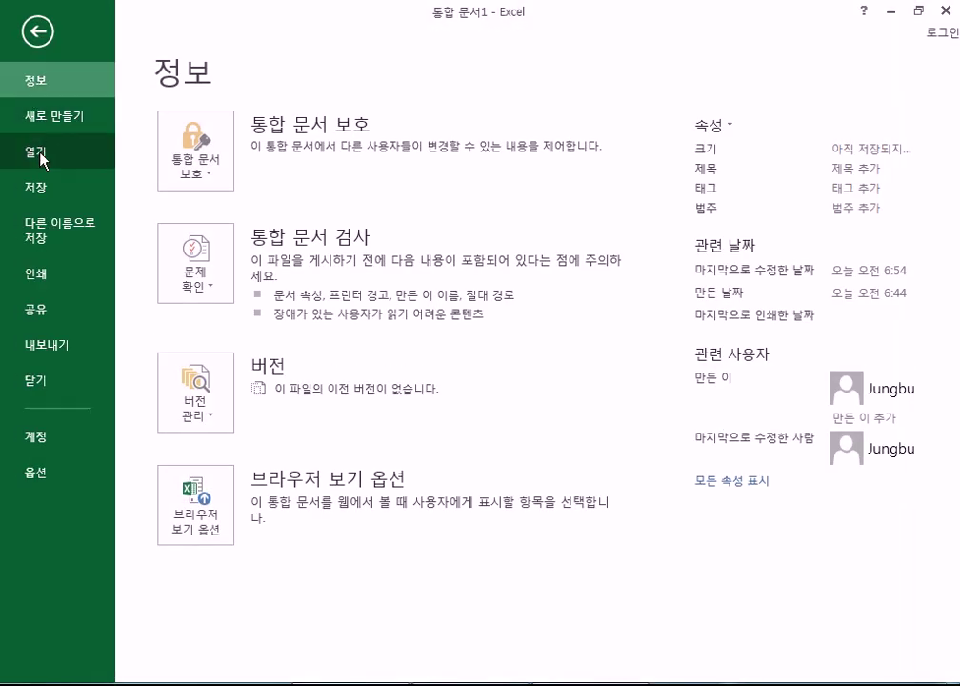
{"action": "left_click", "coordinate": [37, 36]}
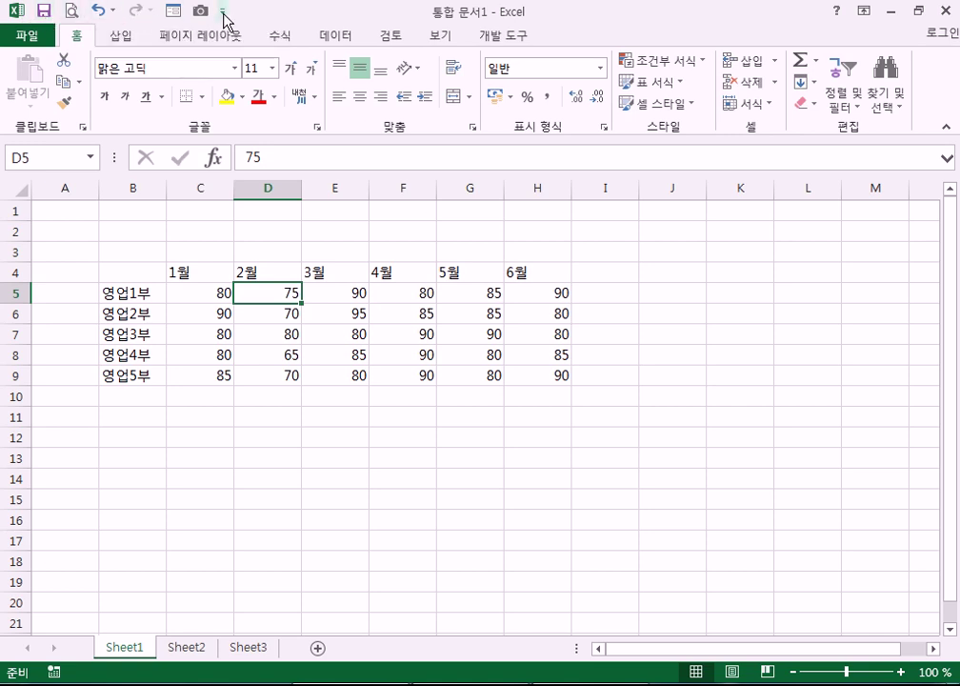
{"action": "left_click", "coordinate": [223, 12]}
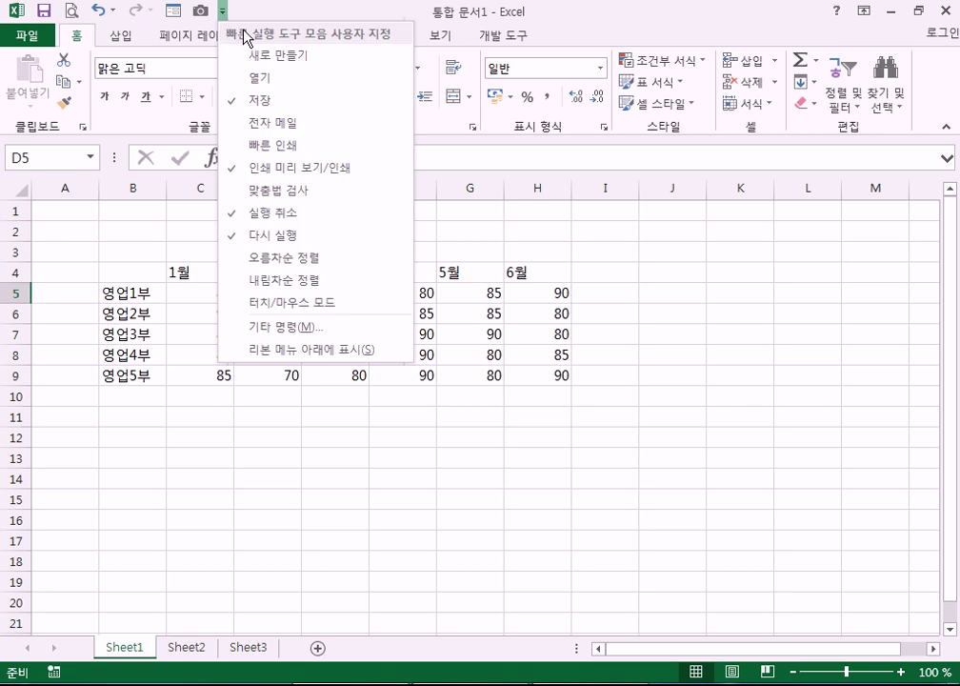
{"action": "left_click", "coordinate": [260, 78]}
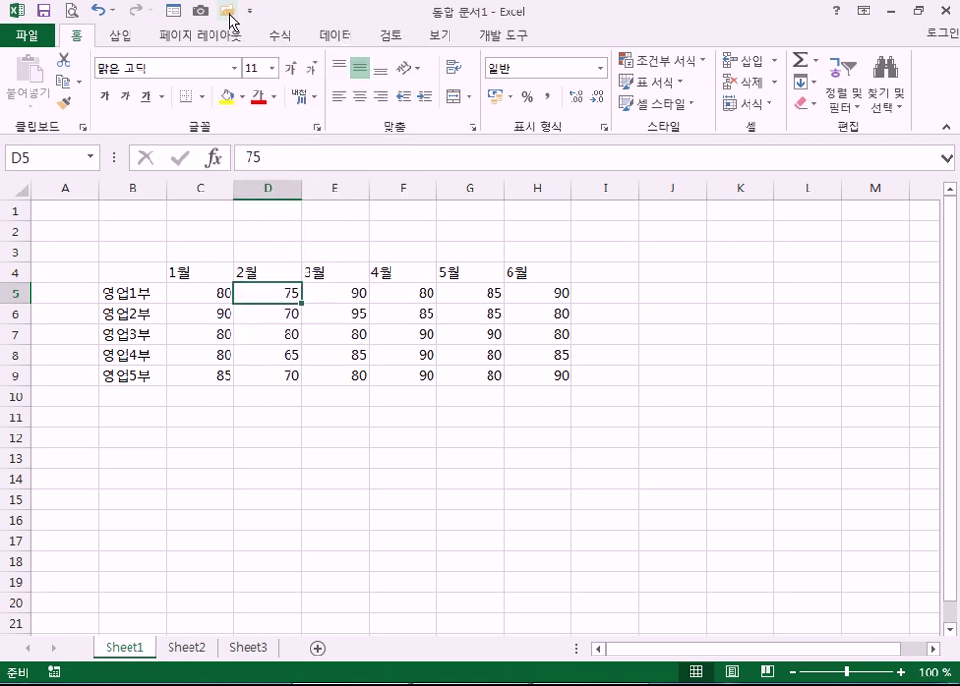
- Start opening a workbook from the computer and bring up the file dialog in the 내 문서 folder
{"action": "left_click", "coordinate": [228, 12]}
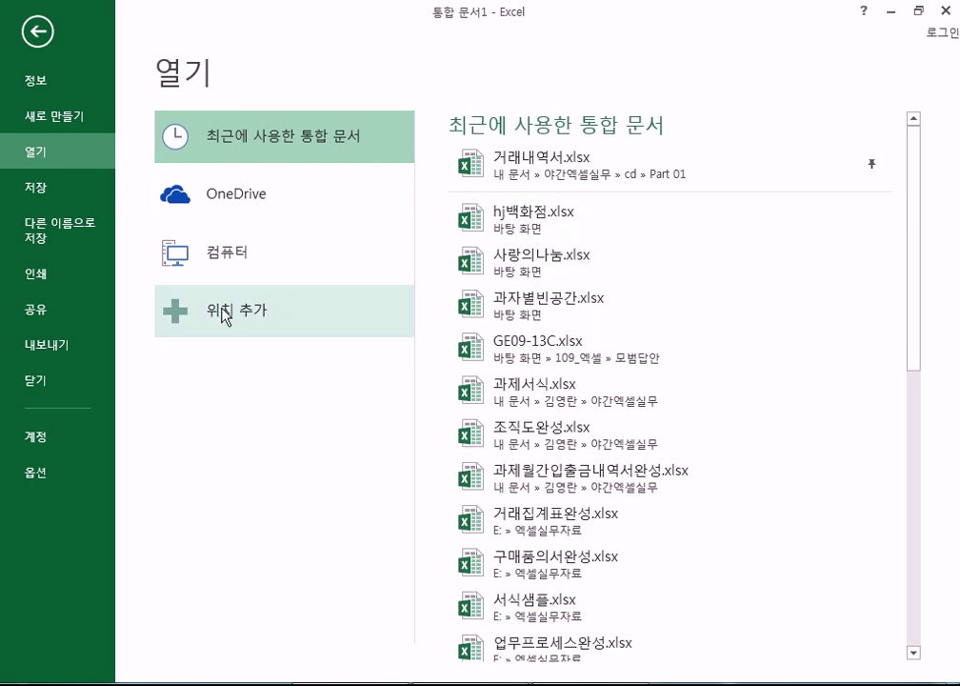
{"action": "left_click", "coordinate": [226, 253]}
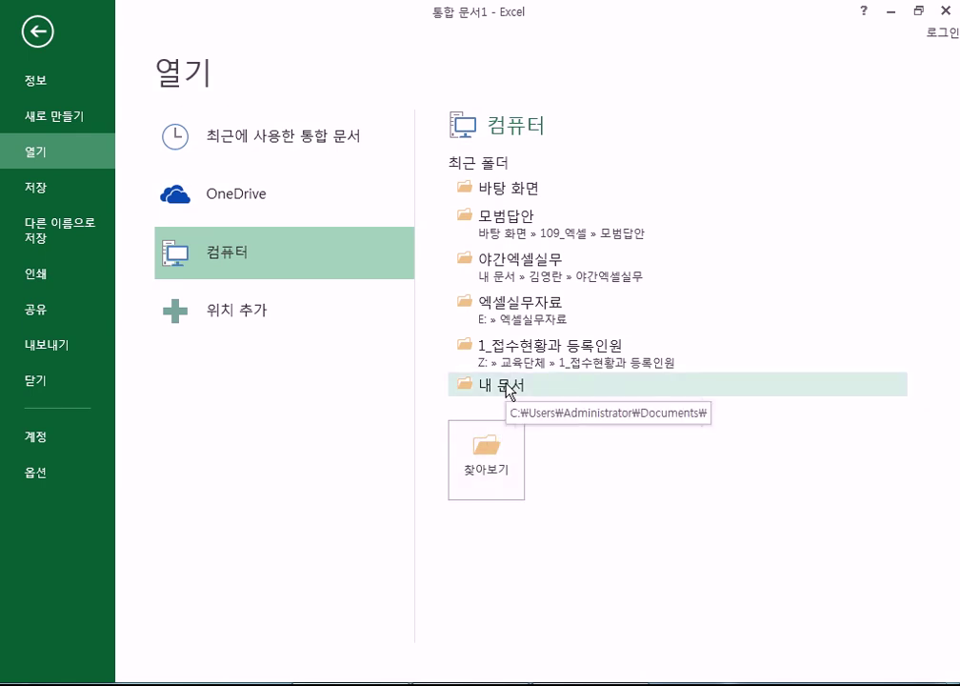
{"action": "left_click", "coordinate": [489, 468]}
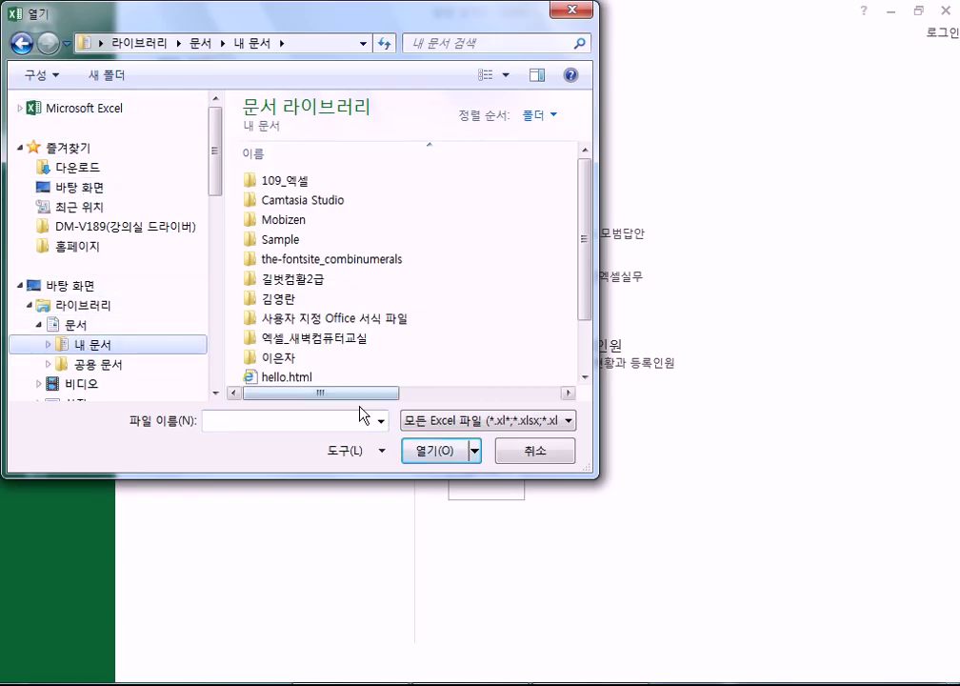
{"action": "left_click", "coordinate": [529, 453]}
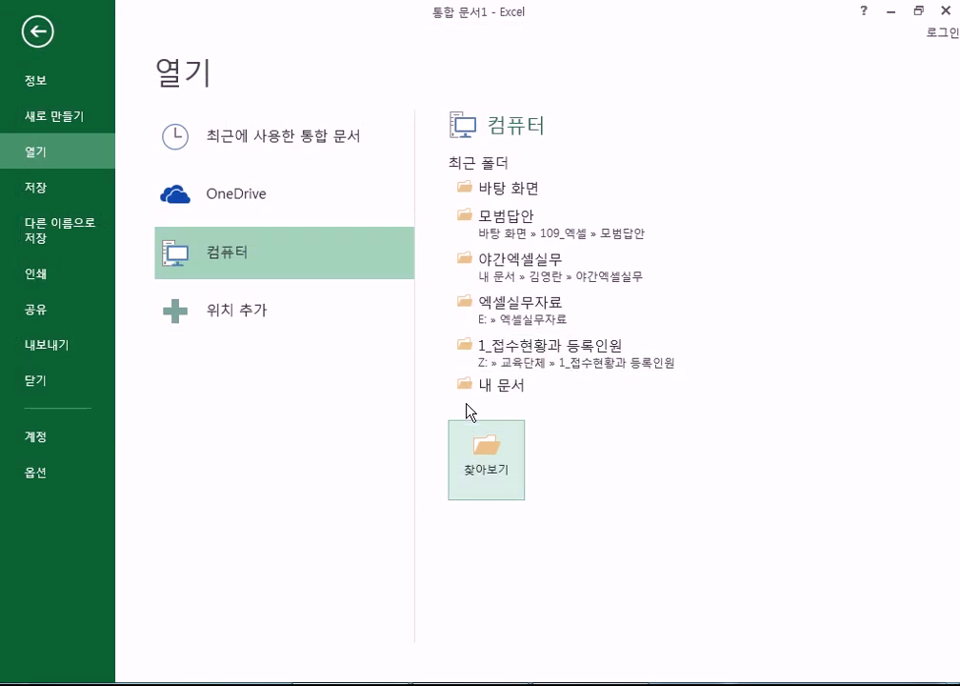
{"action": "left_click", "coordinate": [512, 387]}
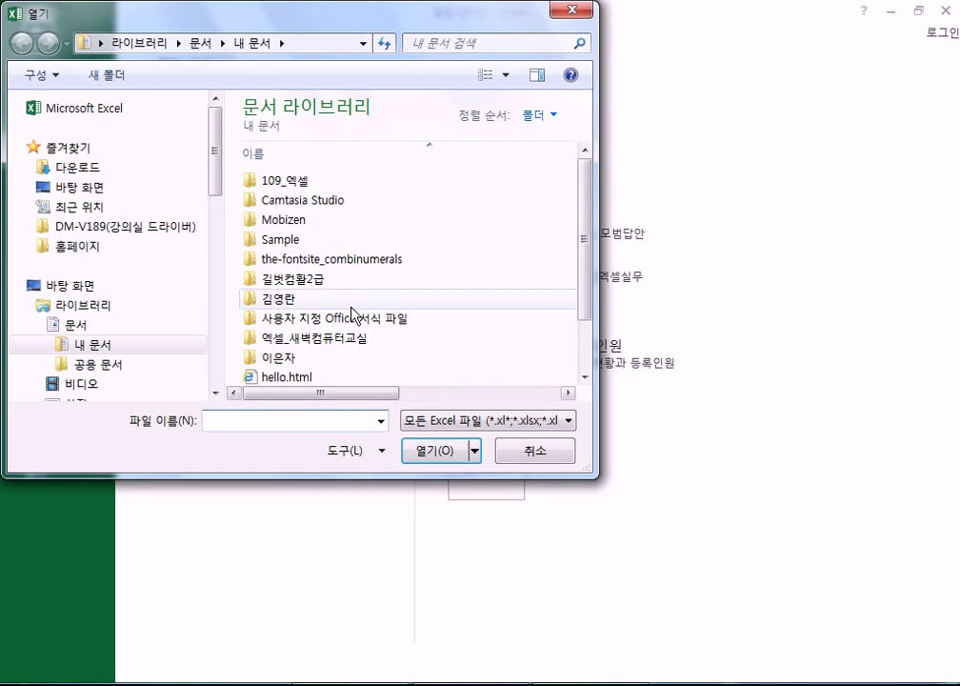
- Open 월별부서별 실적.xlsx from the 3장 folder inside 엑셀_새벽컴퓨터교실 > 소스-정답파일
{"action": "double_click", "coordinate": [288, 338]}
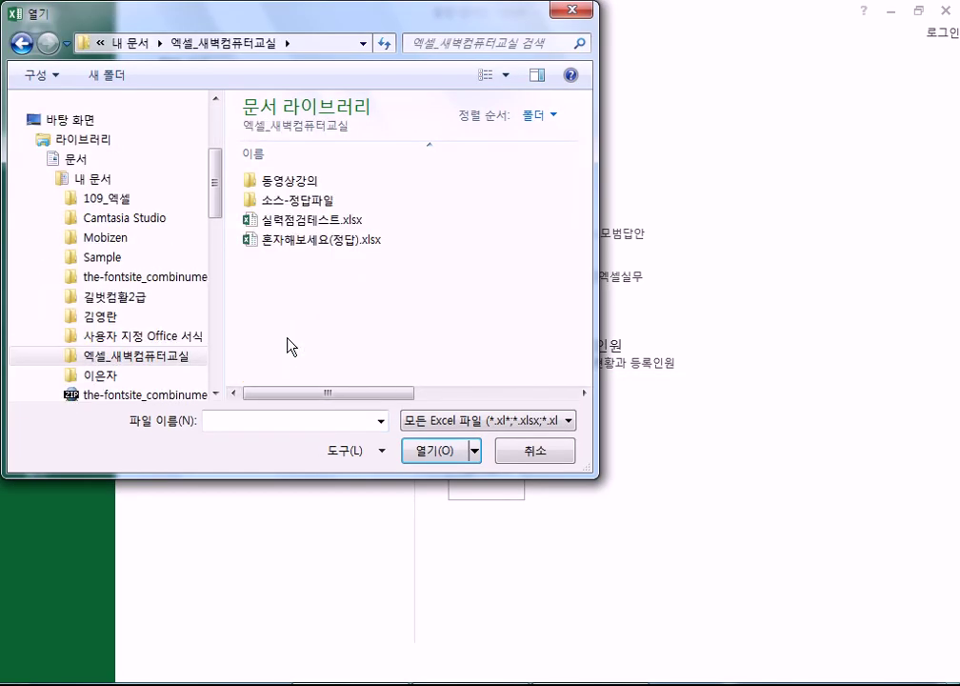
{"action": "double_click", "coordinate": [291, 204]}
{"action": "double_click", "coordinate": [278, 223]}
{"action": "left_click", "coordinate": [277, 223]}
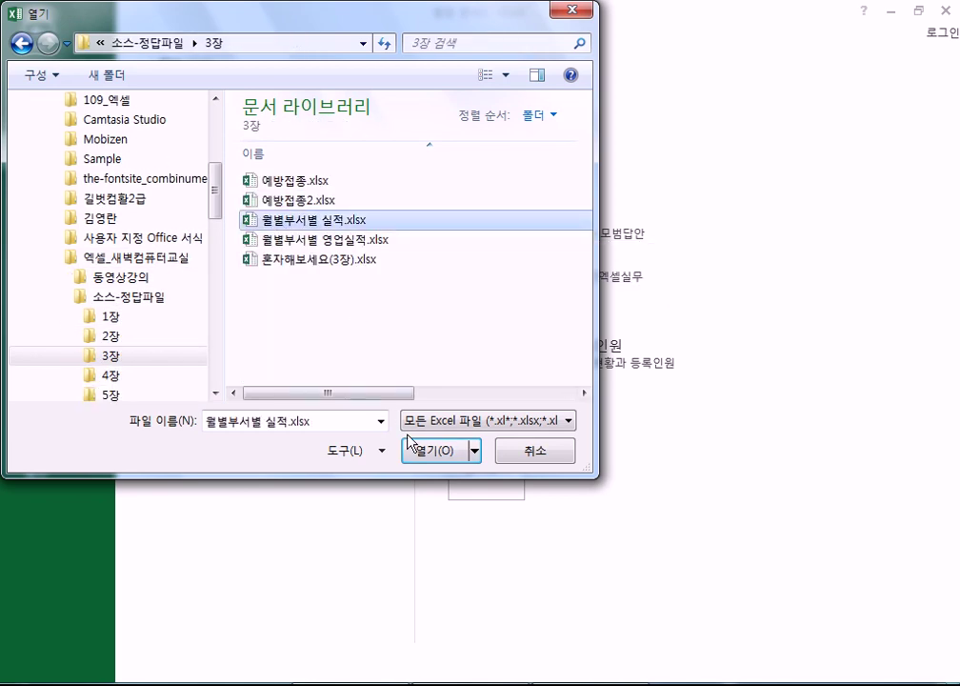
{"action": "left_click", "coordinate": [434, 450]}
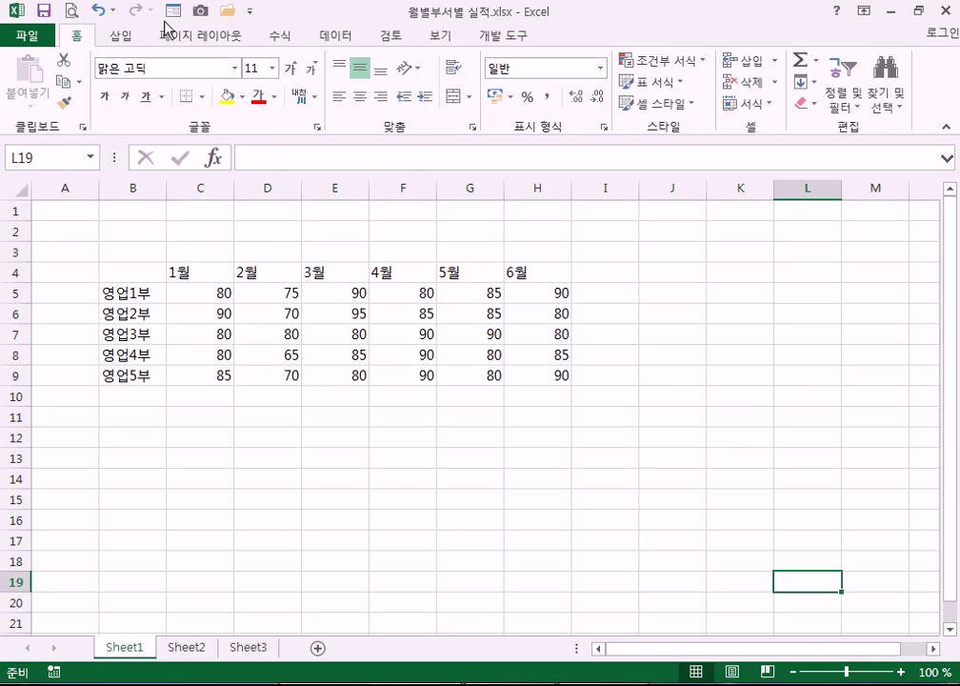
{"action": "left_click", "coordinate": [223, 13]}
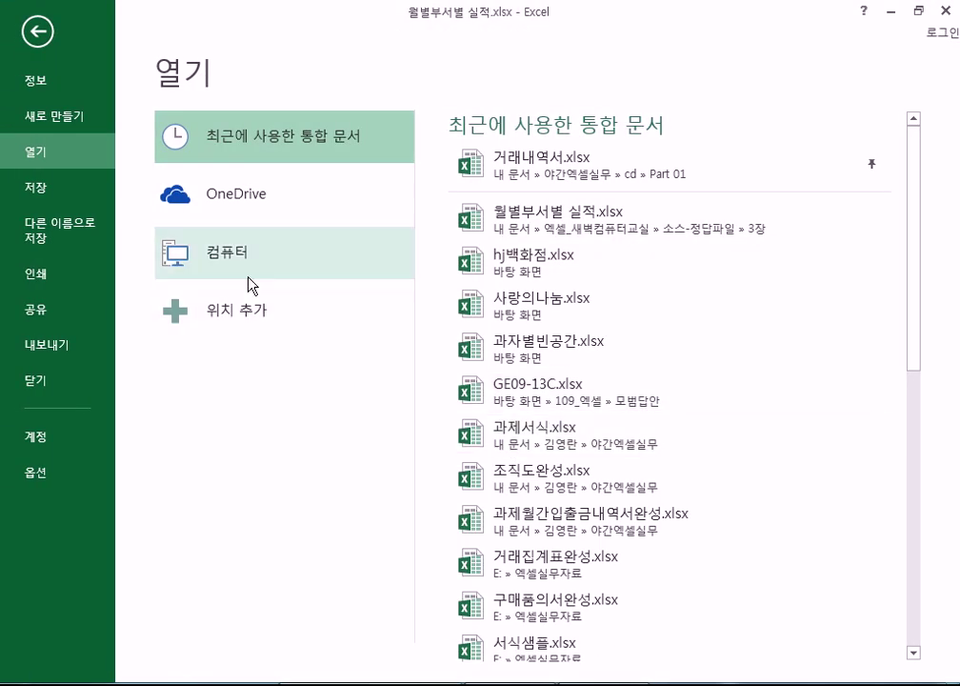
{"action": "left_click", "coordinate": [230, 254]}
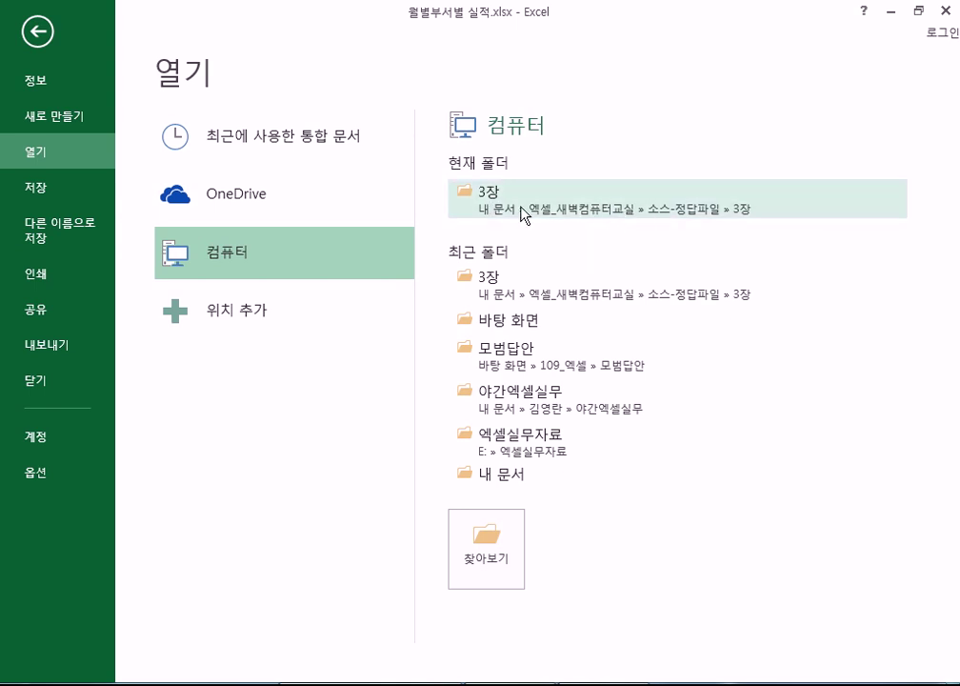
{"action": "left_click", "coordinate": [510, 476]}
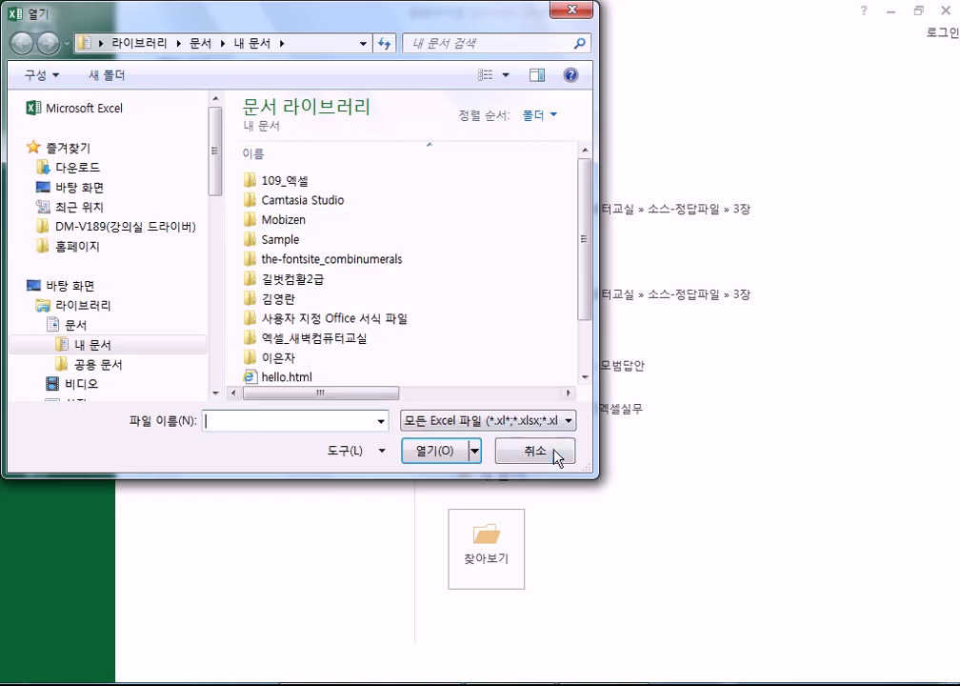
{"action": "left_click", "coordinate": [533, 451]}
{"action": "left_click", "coordinate": [30, 28]}
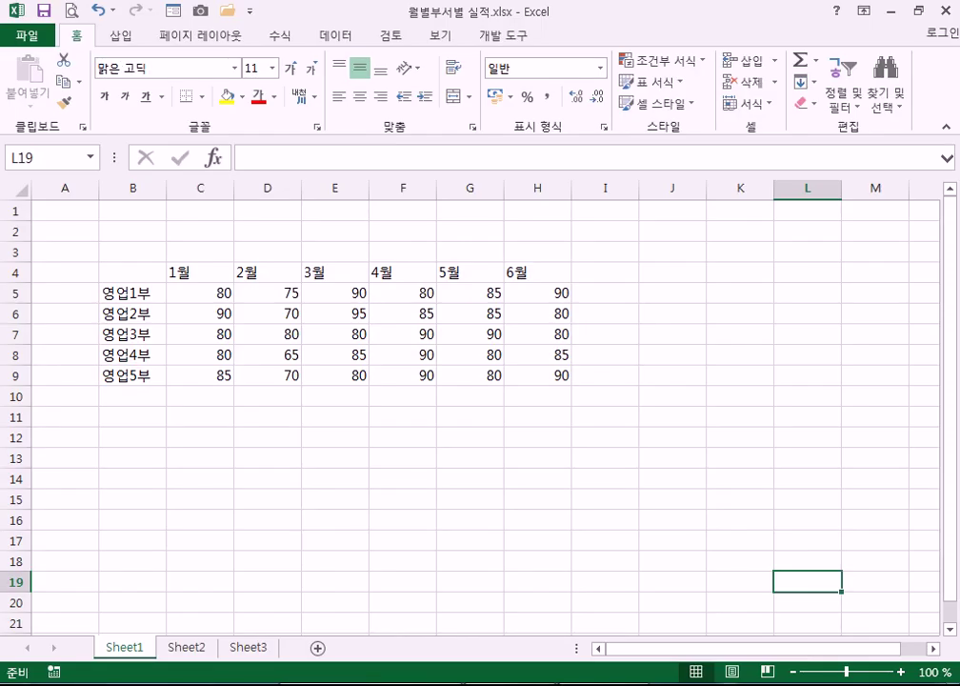
- Play the lecture video 엑셀3장.wmv from the 동영상강의 folder inside 엑셀_새벽컴퓨터교실 in the documents library
{"action": "key", "text": "super+e"}
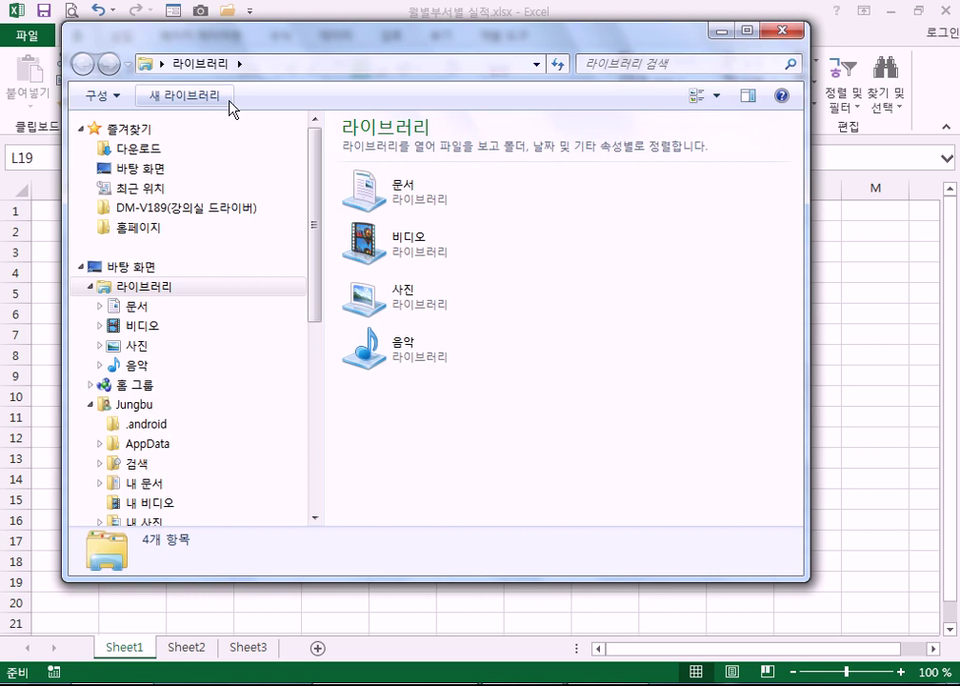
{"action": "left_click", "coordinate": [142, 314]}
{"action": "double_click", "coordinate": [405, 386]}
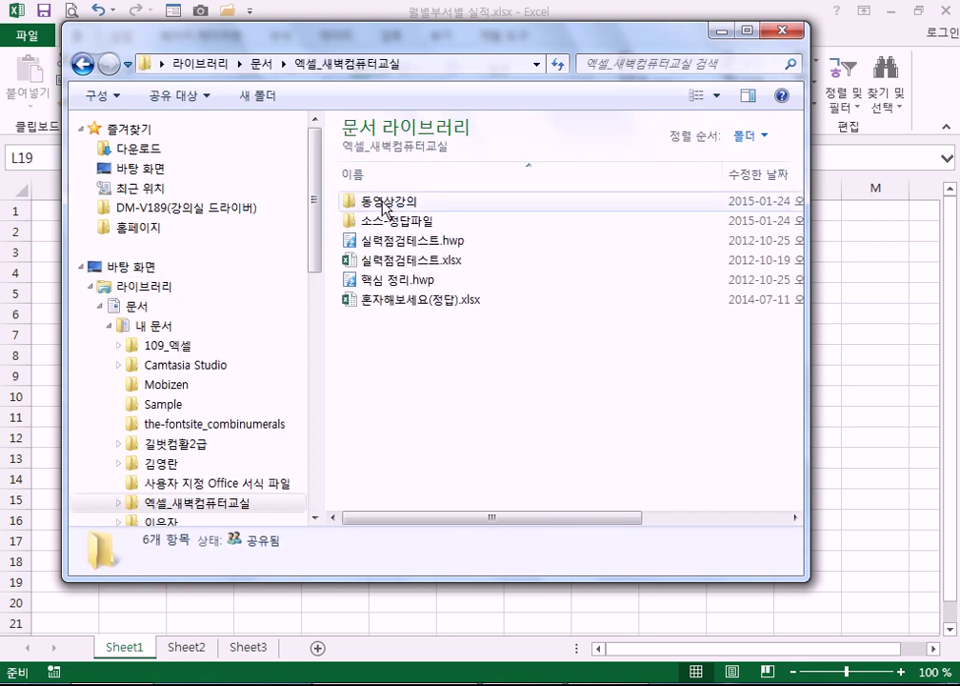
{"action": "left_click", "coordinate": [376, 223]}
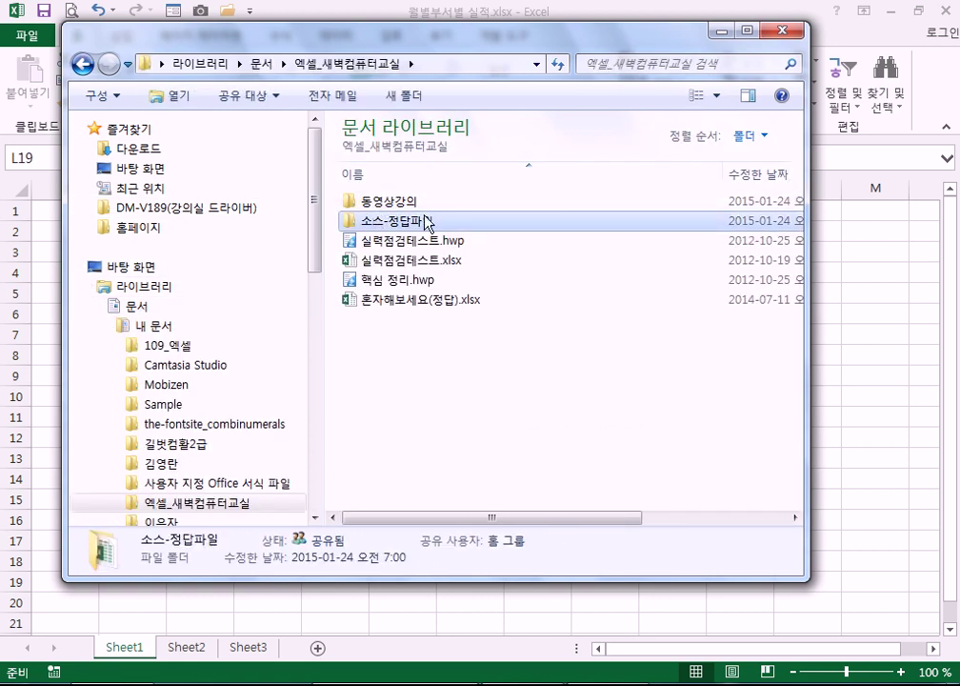
{"action": "double_click", "coordinate": [383, 203]}
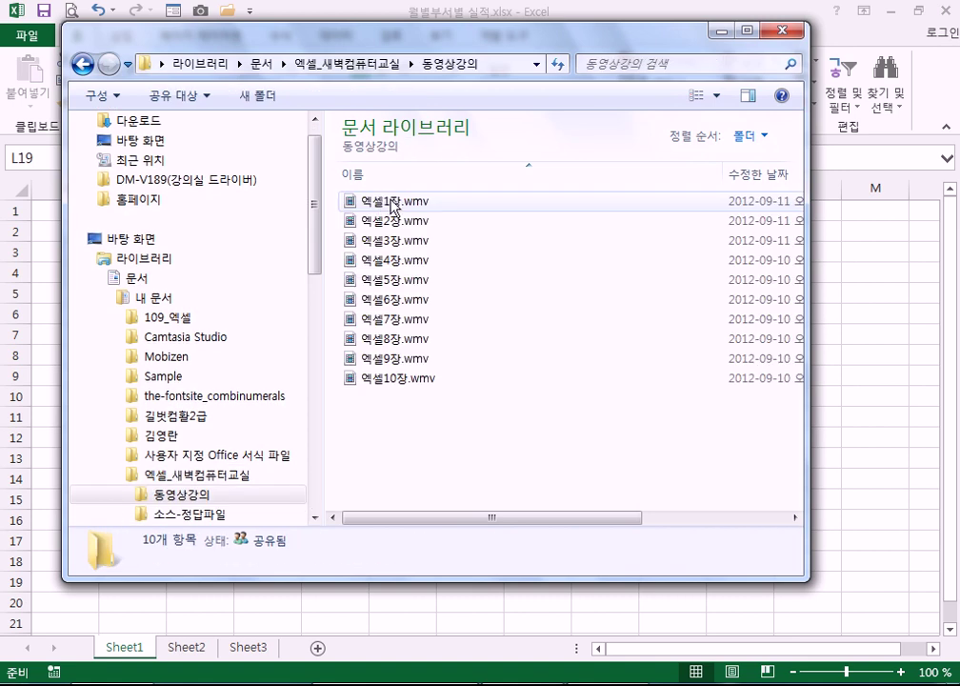
{"action": "left_click", "coordinate": [395, 246]}
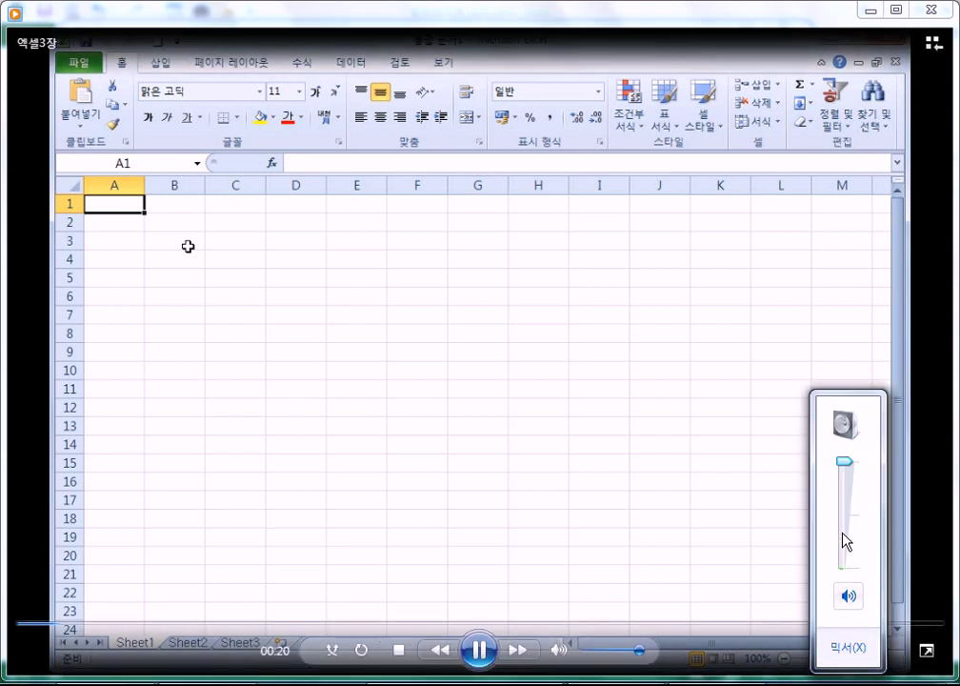
- Raise the sound volume to its maximum, watch the 엑셀3장 video briefly, and close the player and the folder window
{"action": "mouse_move", "coordinate": [848, 460]}
{"action": "left_mouse_down"}
{"action": "mouse_move", "coordinate": [851, 492]}
{"action": "mouse_move", "coordinate": [848, 454]}
{"action": "left_mouse_up"}
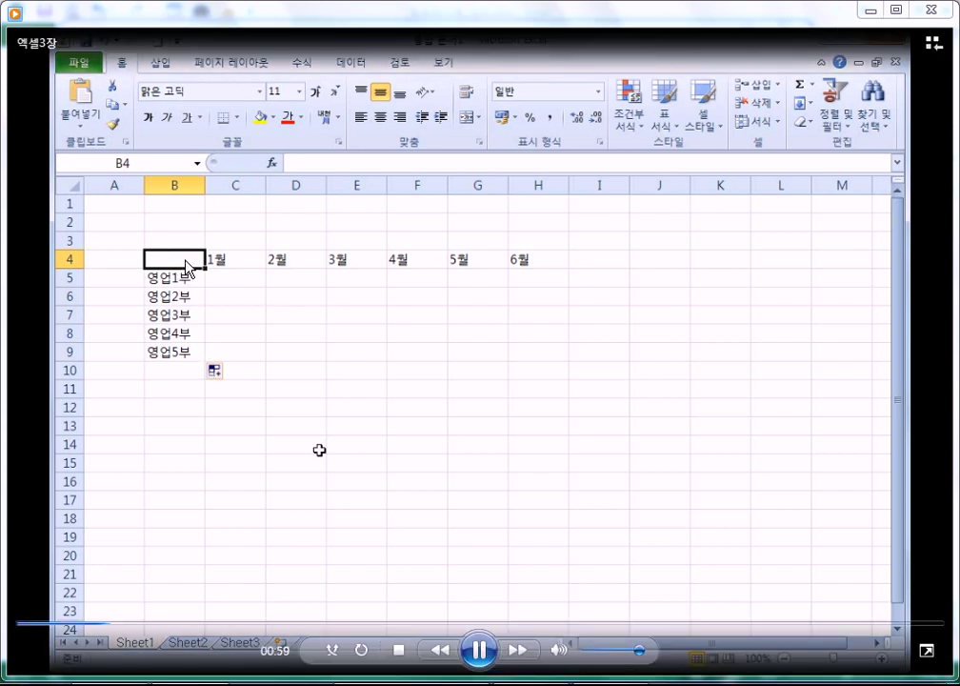
{"action": "left_click", "coordinate": [928, 7]}
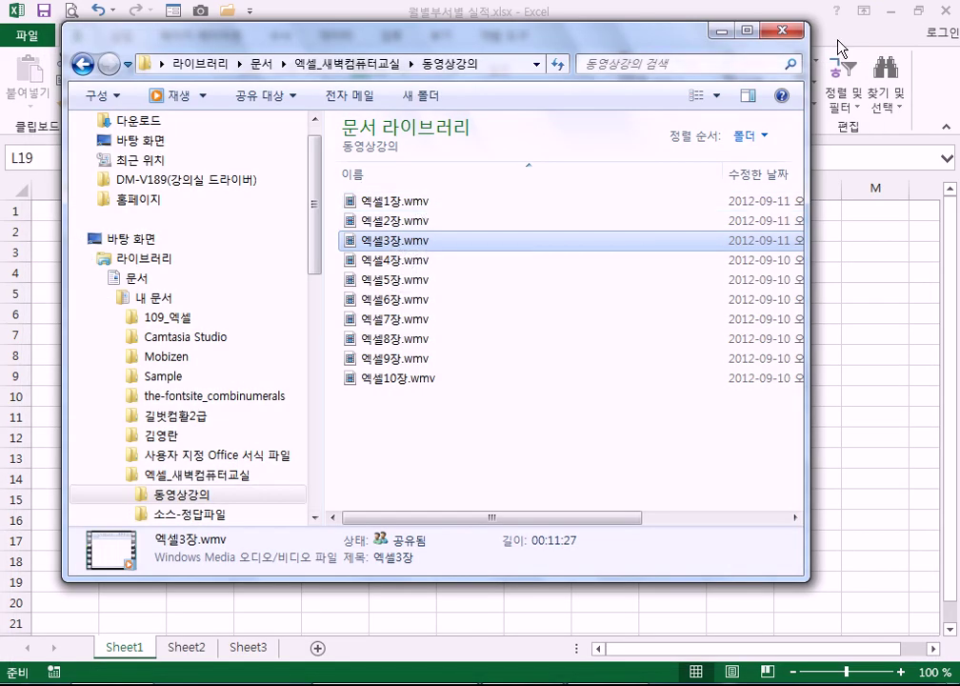
{"action": "left_click", "coordinate": [787, 30]}
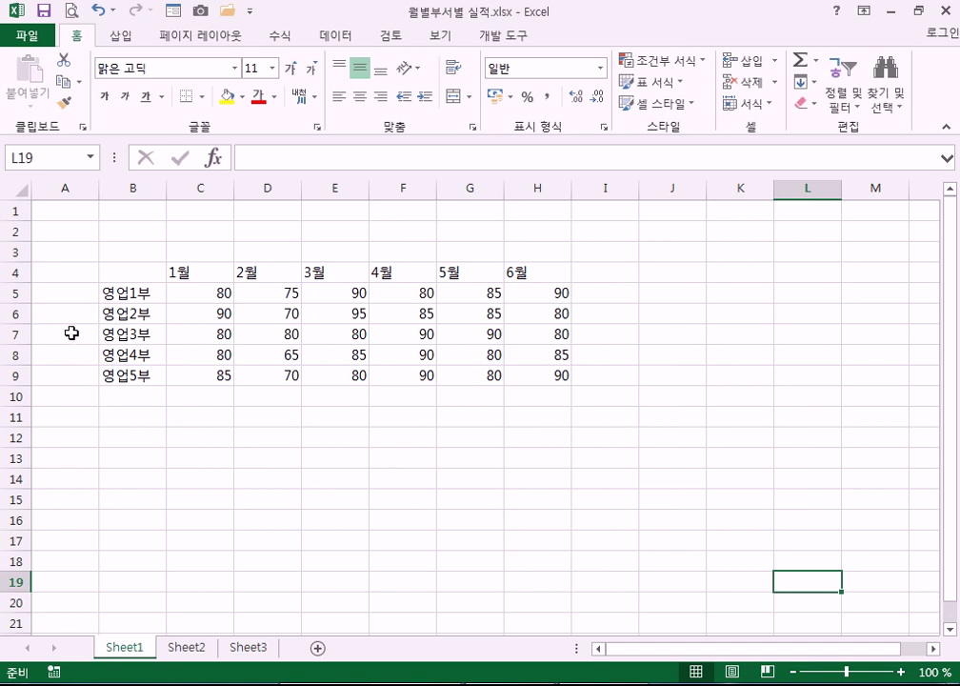
- Enter 월 and 부서 on two lines in cell B4, with leading spaces pushing 월 toward the right edge
{"action": "left_click", "coordinate": [132, 274]}
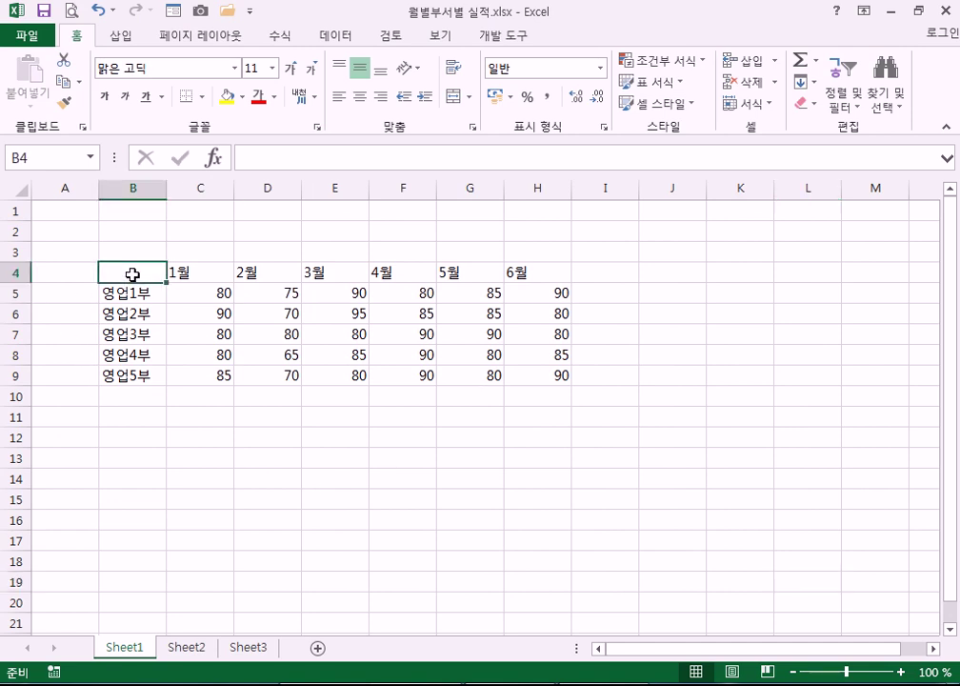
{"action": "type", "text": "월"}
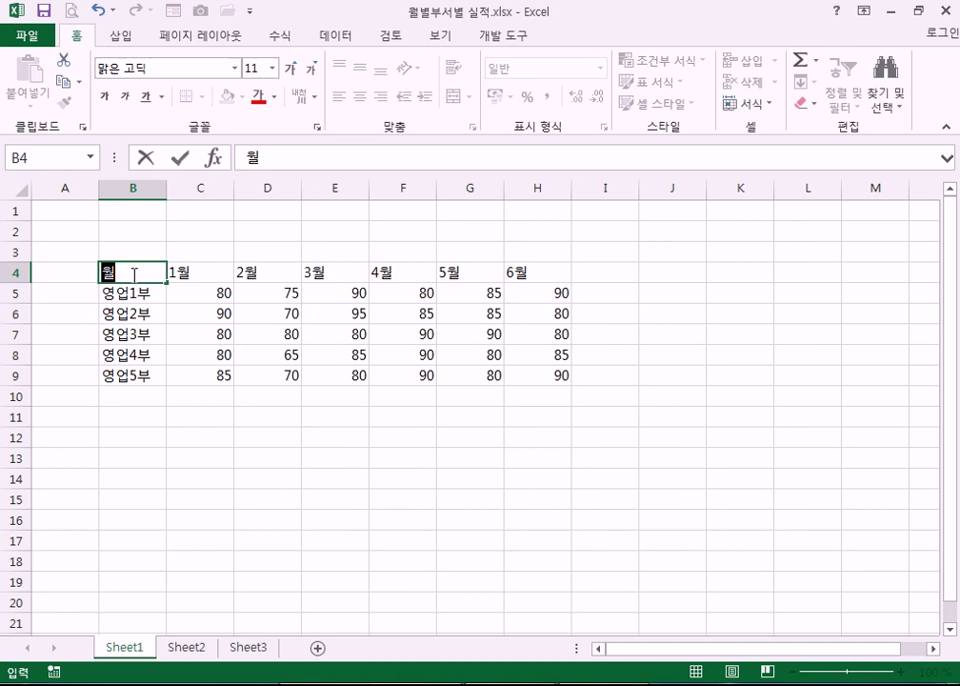
{"action": "key", "text": "Return"}
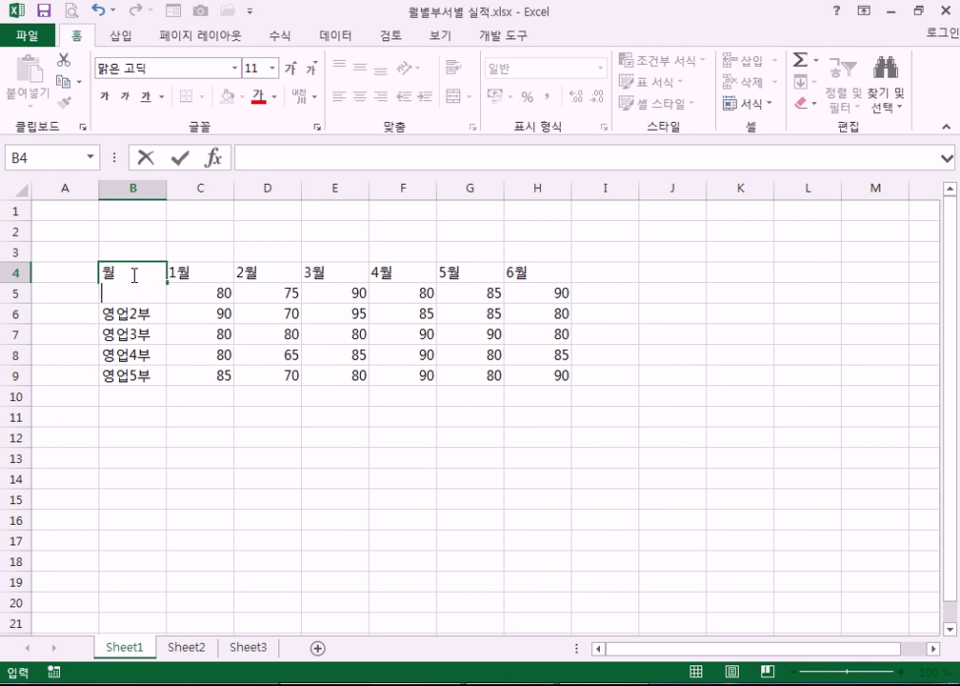
{"action": "type", "text": "부서"}
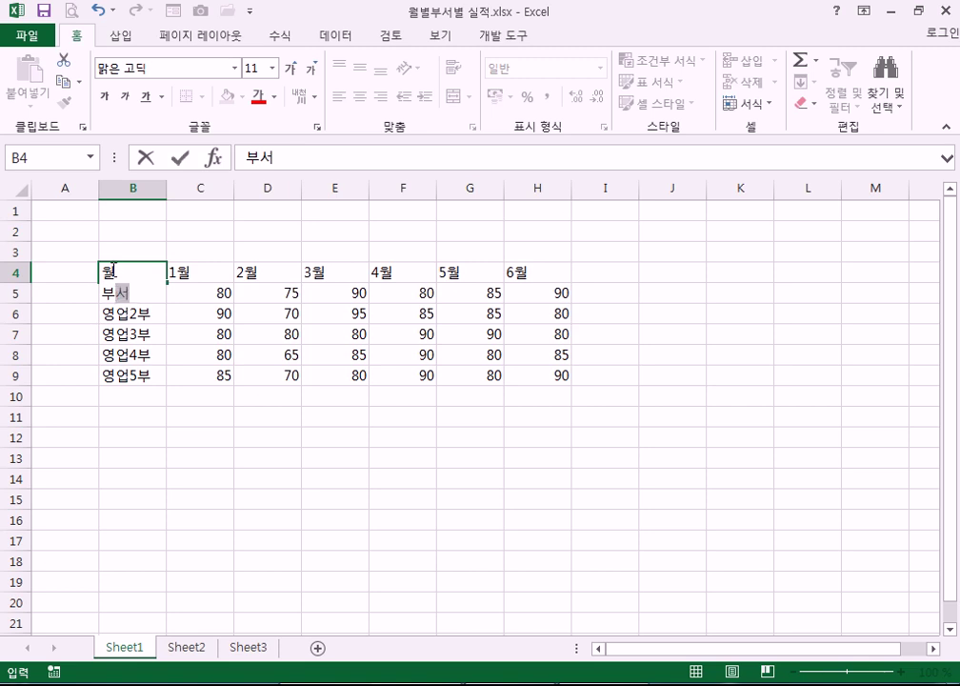
{"action": "left_click", "coordinate": [126, 283]}
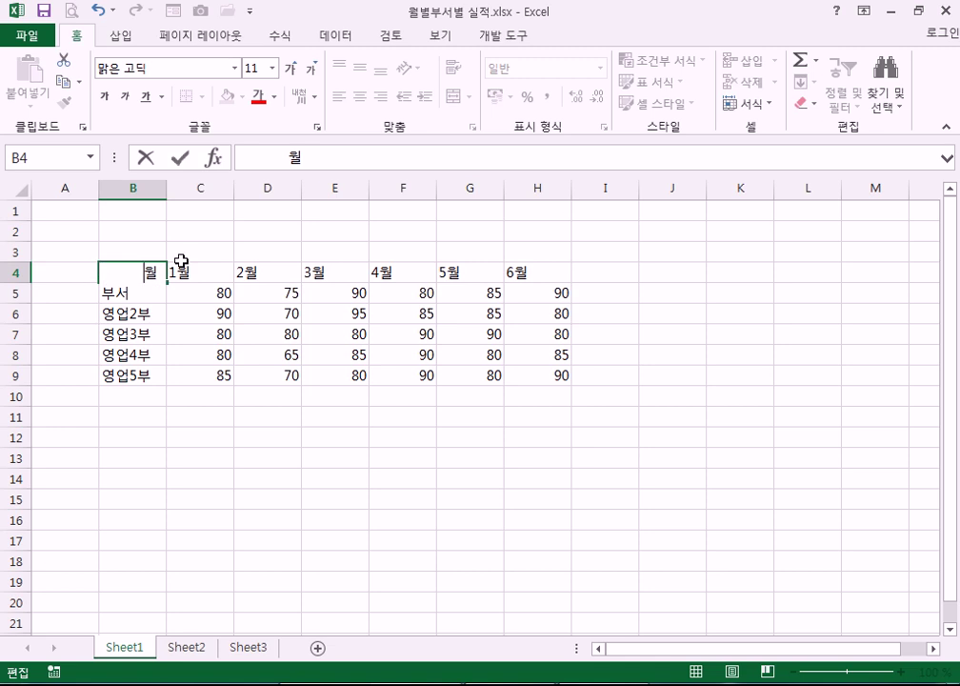
{"action": "key", "text": "Return"}
- Replace the header in cell B4 with the single-line text 월/부서
{"action": "left_click", "coordinate": [150, 270]}
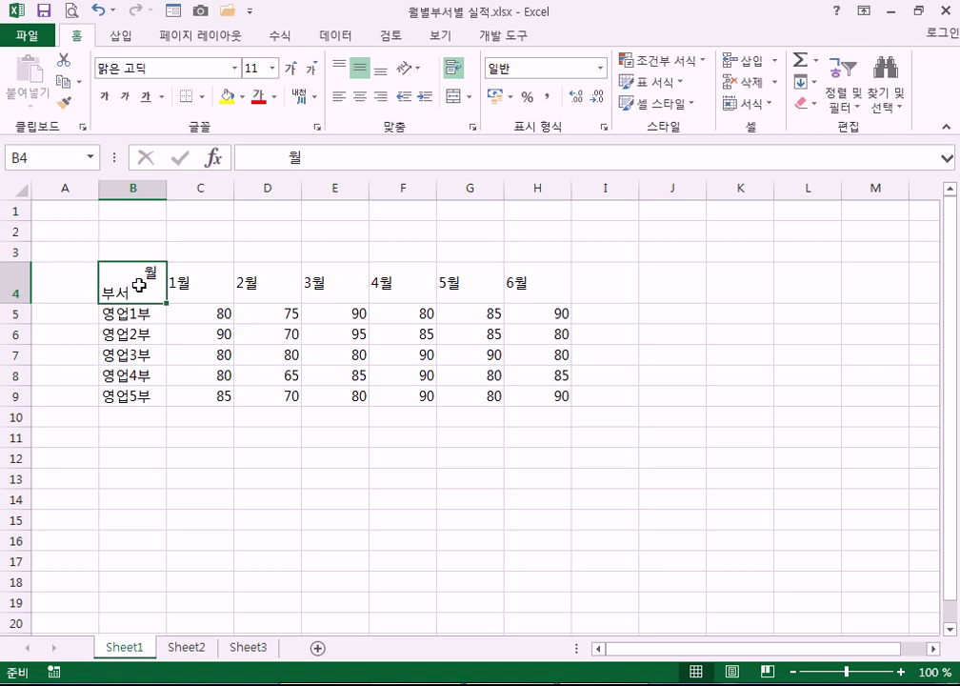
{"action": "type", "text": "월/ㅂ"}
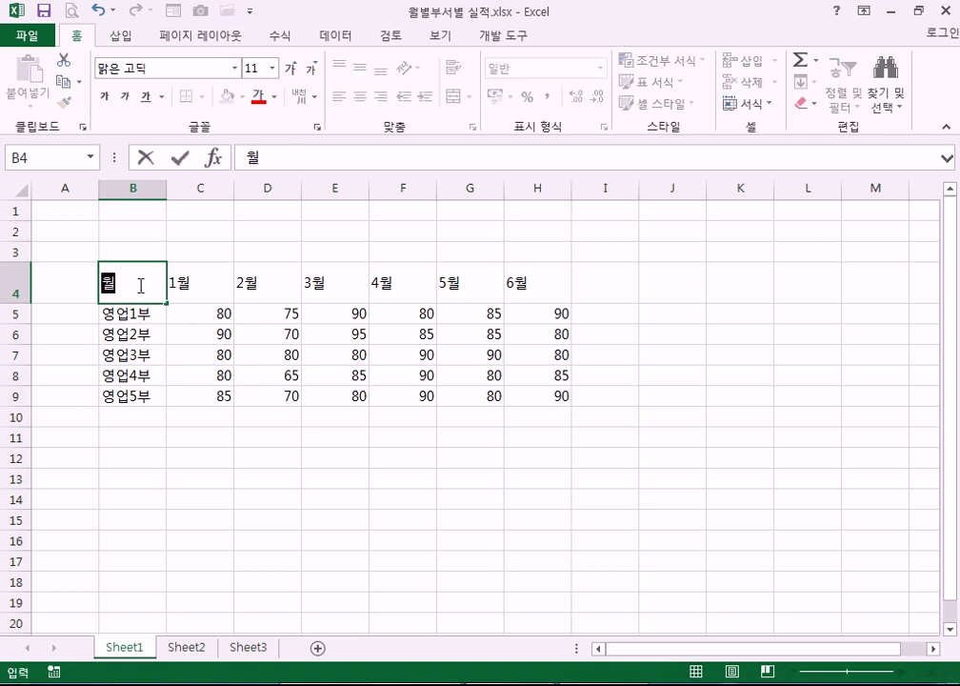
{"action": "type", "text": "부서"}
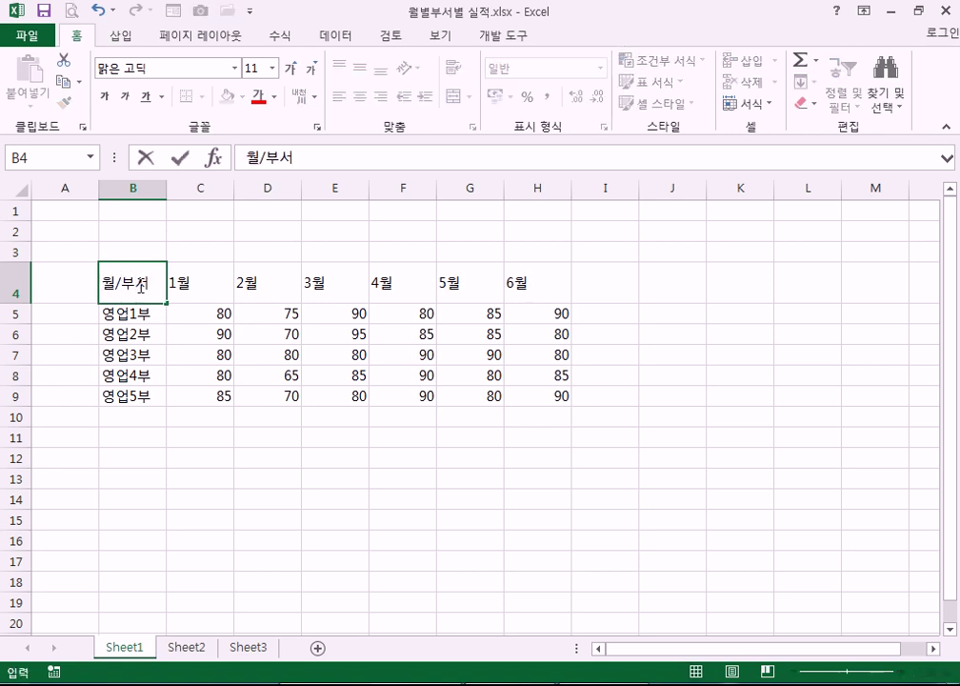
{"action": "key", "text": "Return"}
- Retype the header in B4 as 월 and 부서 on separate lines, indenting 월 with spaces to the cell's right side
{"action": "left_click", "coordinate": [114, 277]}
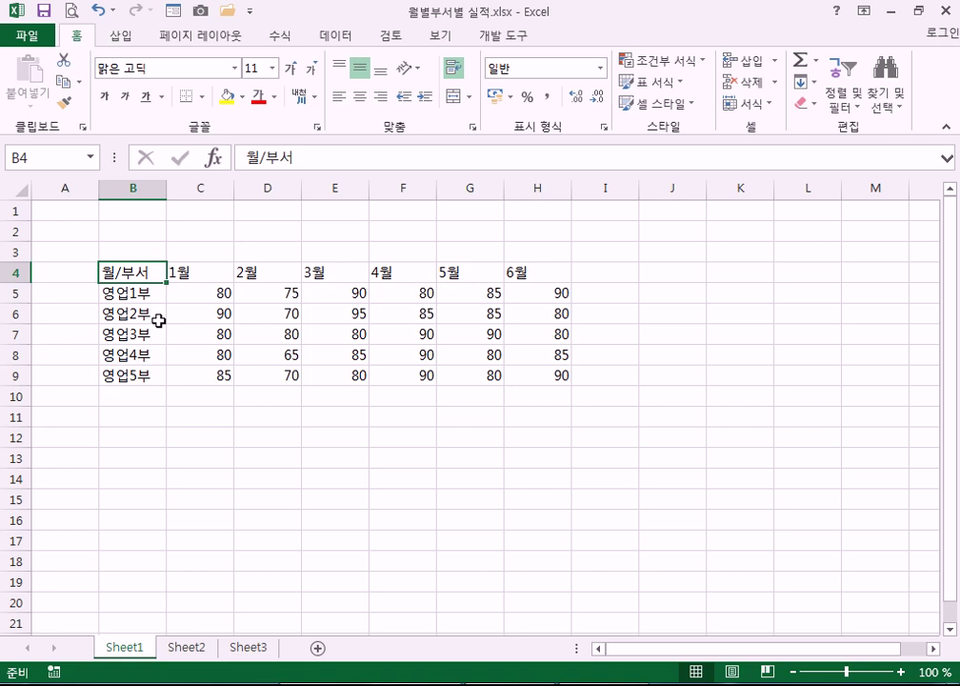
{"action": "type", "text": "월"}
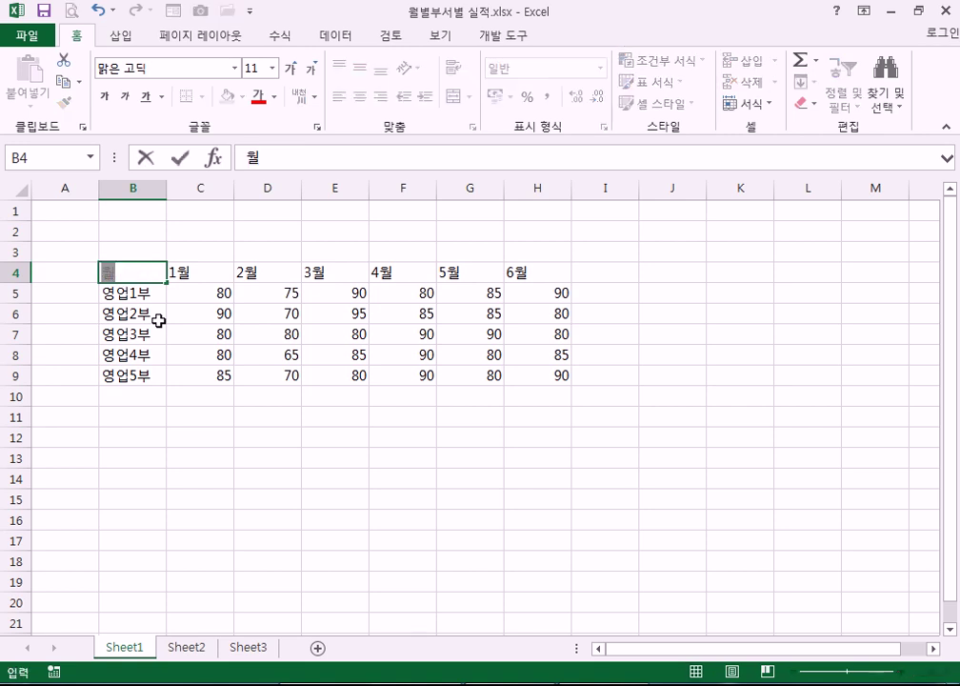
{"action": "key", "text": "alt+Return"}
{"action": "type", "text": "ㅂㅜ서"}
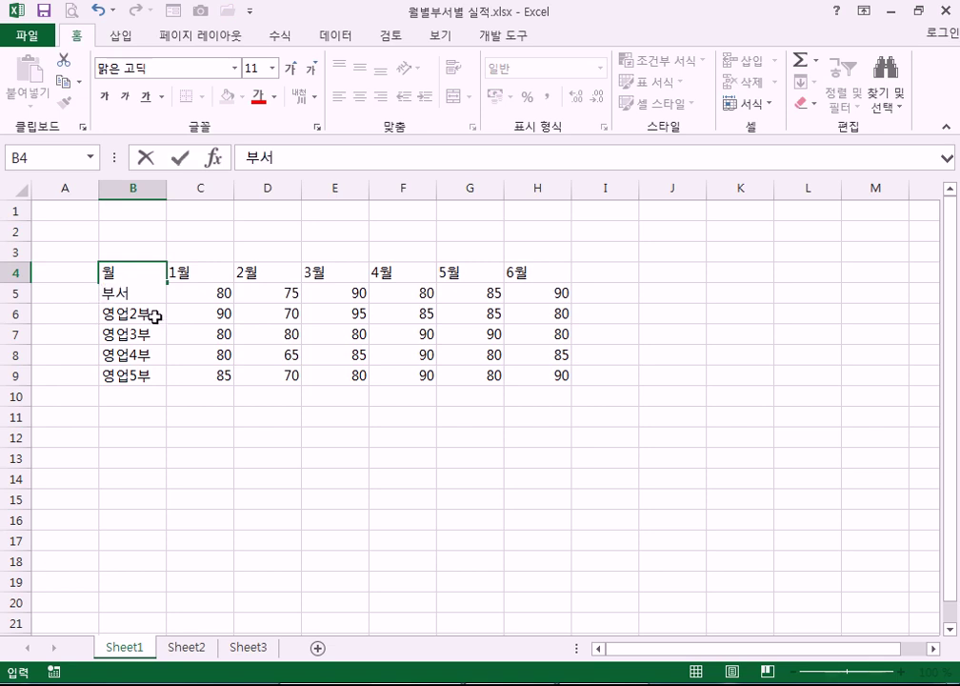
{"action": "left_click", "coordinate": [104, 272]}
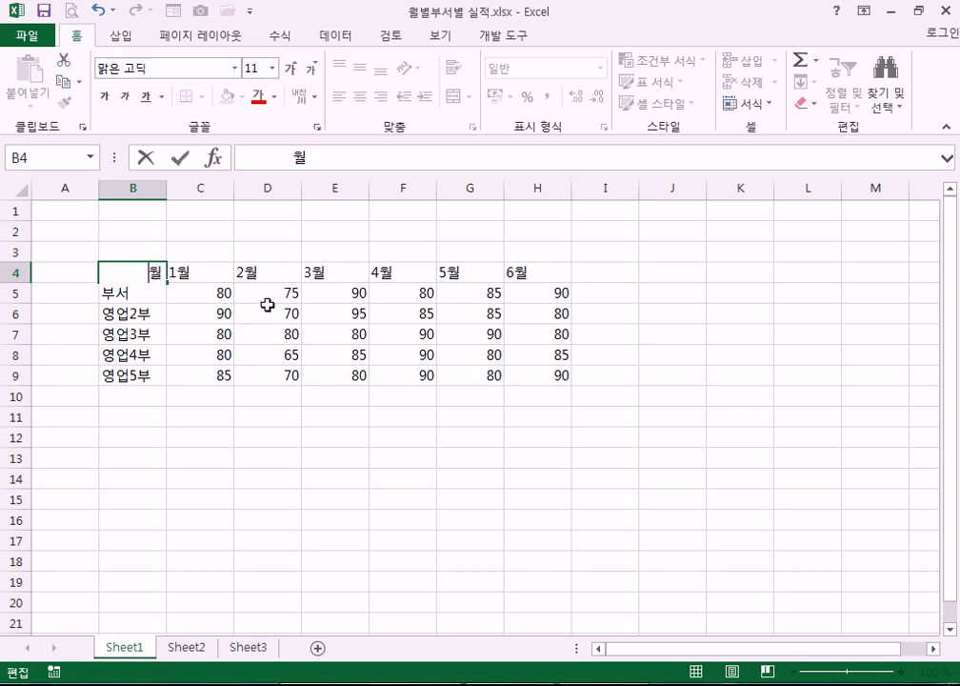
{"action": "key", "text": "Return"}
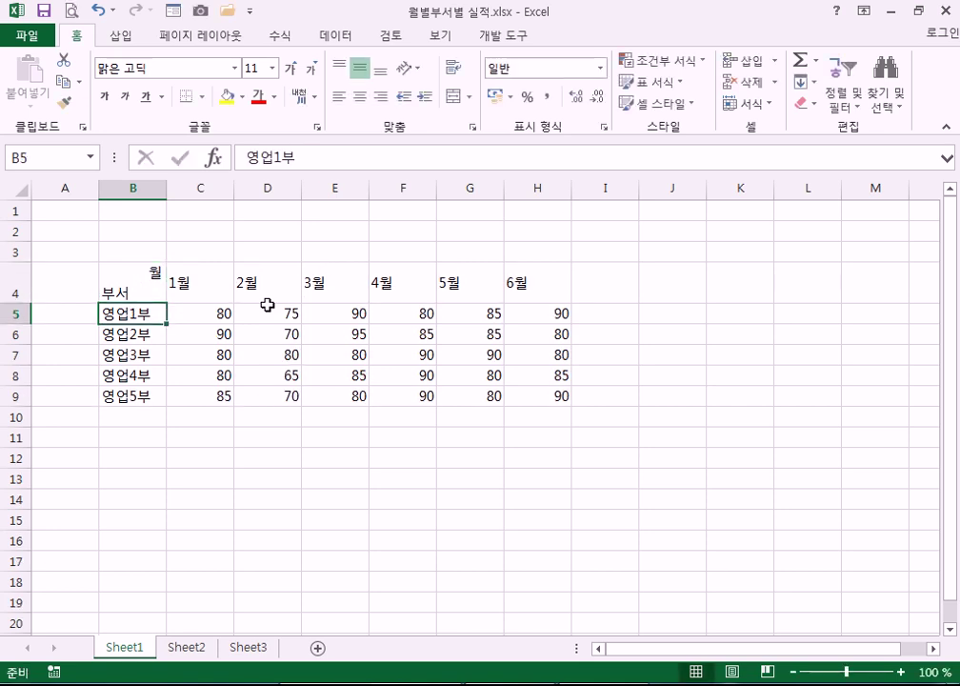
{"action": "left_click", "coordinate": [139, 276]}
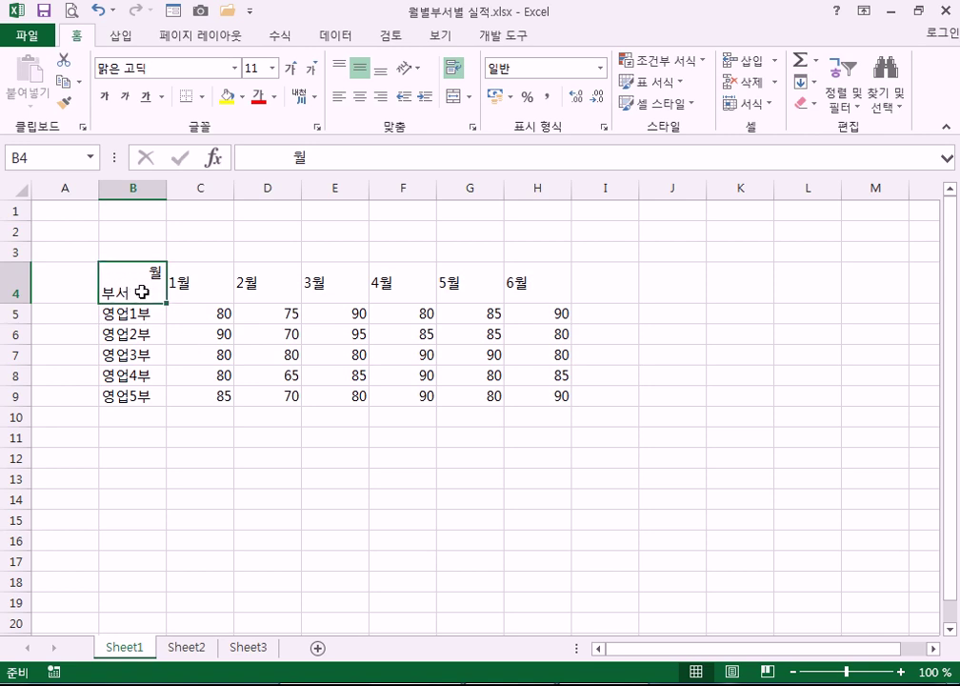
{"action": "left_click_drag", "start_coordinate": [135, 286], "coordinate": [541, 397]}
{"action": "left_click", "coordinate": [255, 334]}
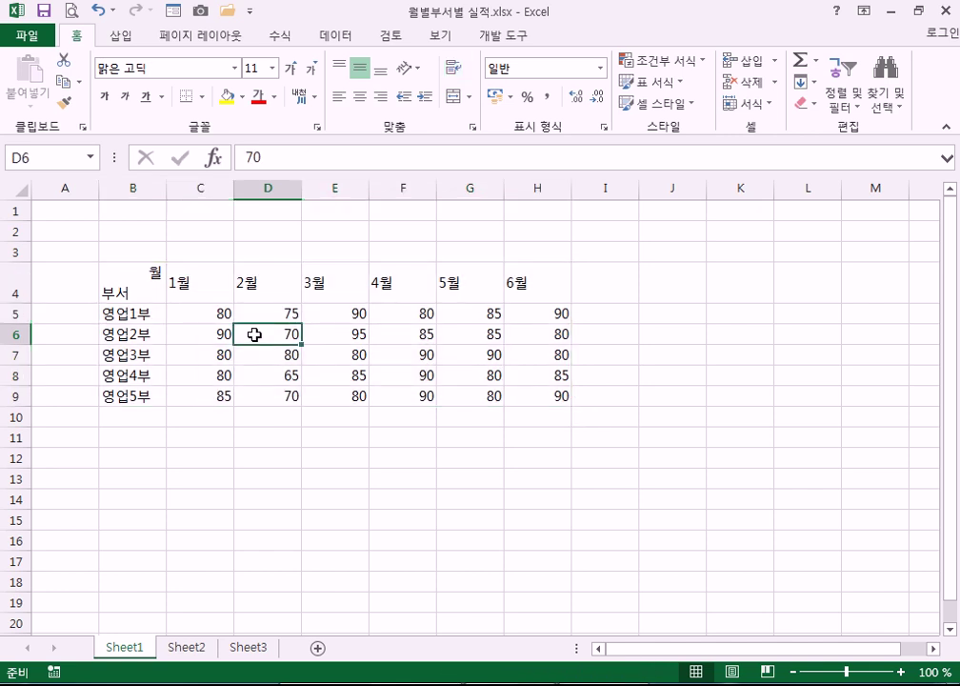
{"action": "left_click", "coordinate": [189, 318]}
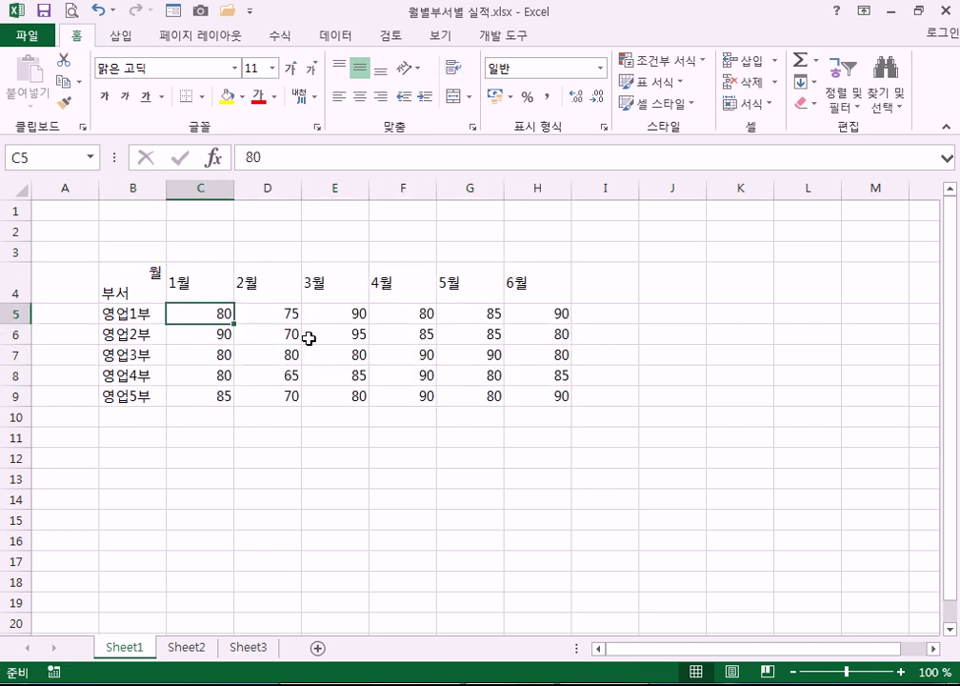
{"action": "left_click", "coordinate": [403, 350]}
{"action": "left_click", "coordinate": [324, 336]}
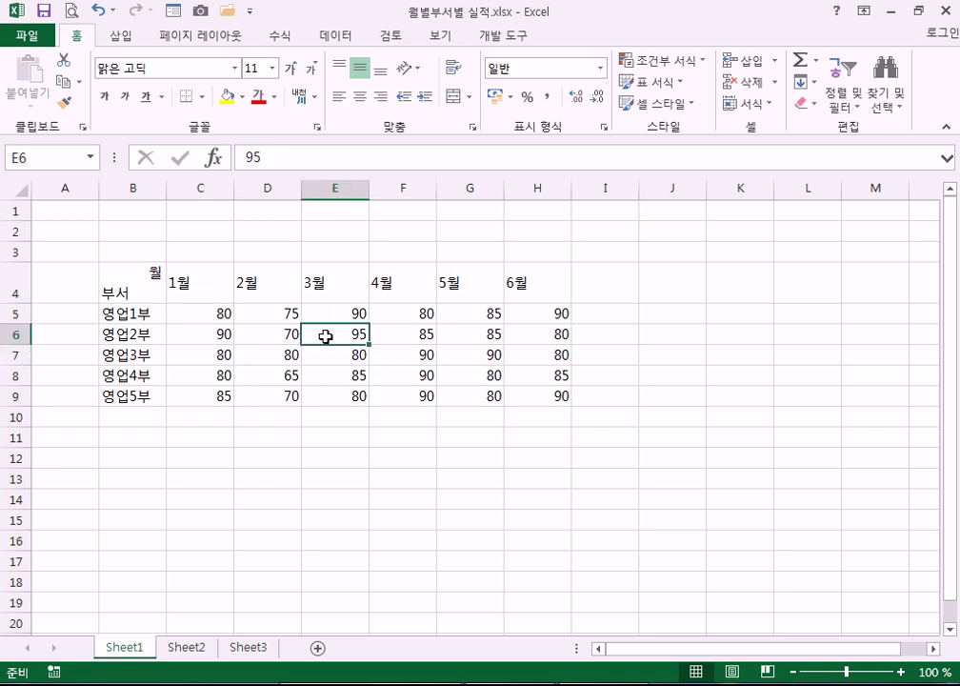
- Select the whole table B4:H9, try italic and underline on its text, and remove both formats again
{"action": "key", "text": "ctrl+a"}
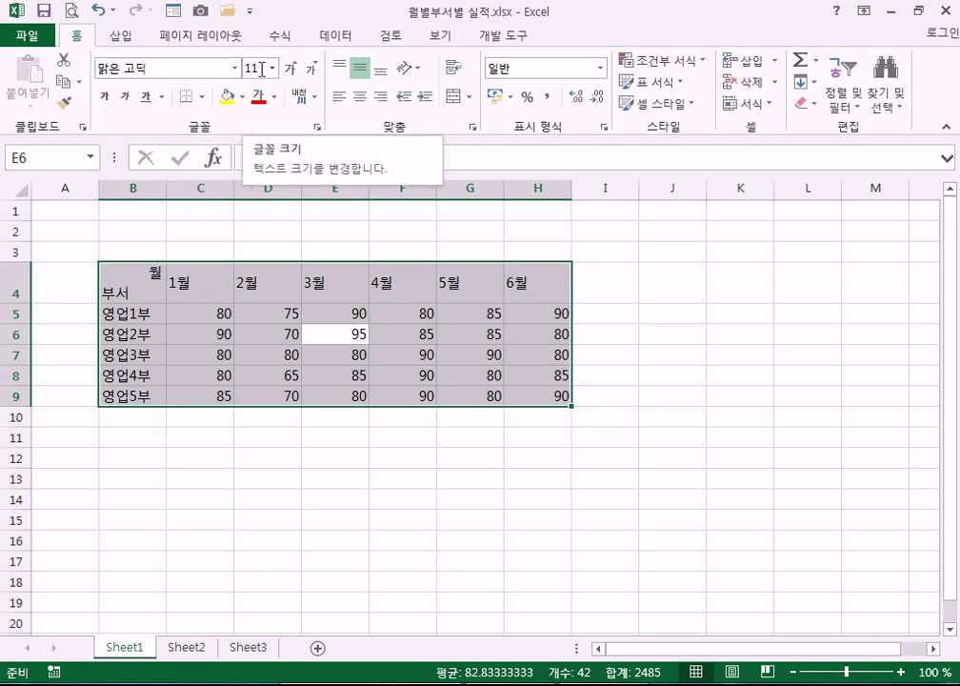
{"action": "left_click", "coordinate": [129, 97]}
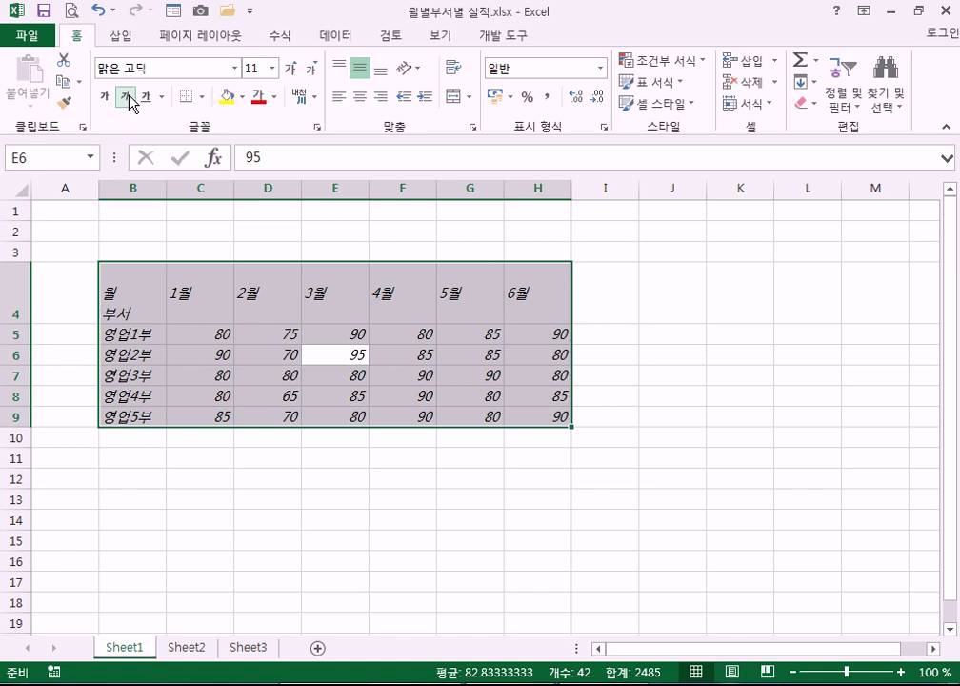
{"action": "left_click", "coordinate": [129, 99]}
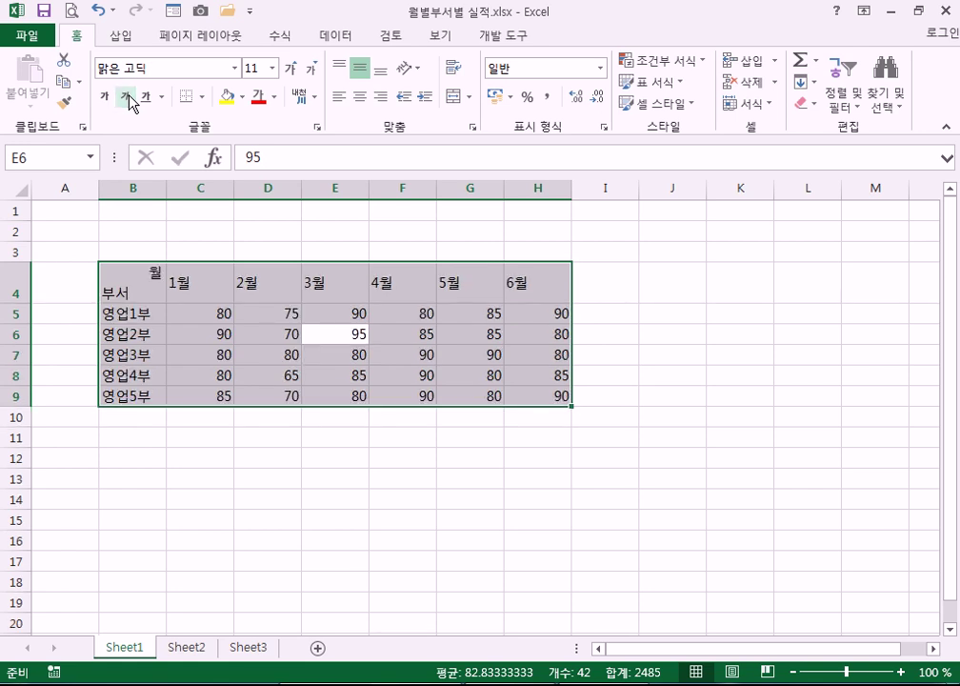
{"action": "left_click", "coordinate": [145, 99]}
{"action": "left_click", "coordinate": [145, 99]}
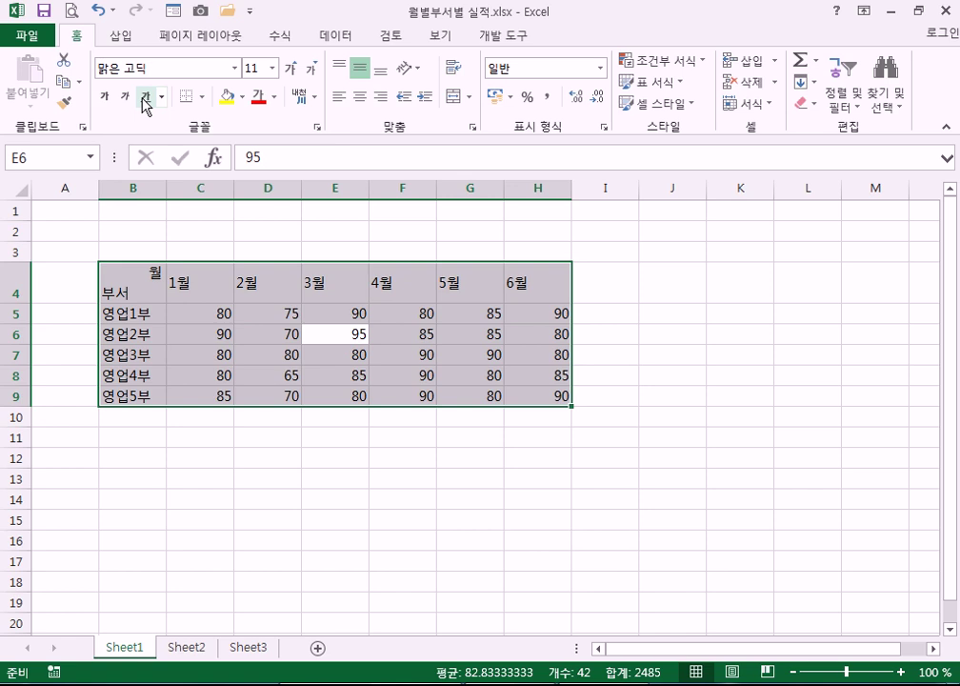
- Apply 모든 테두리 (All Borders) and 굵은 상자 테두리 (Thick Box Border) to the table B4:H9
{"action": "left_click", "coordinate": [202, 99]}
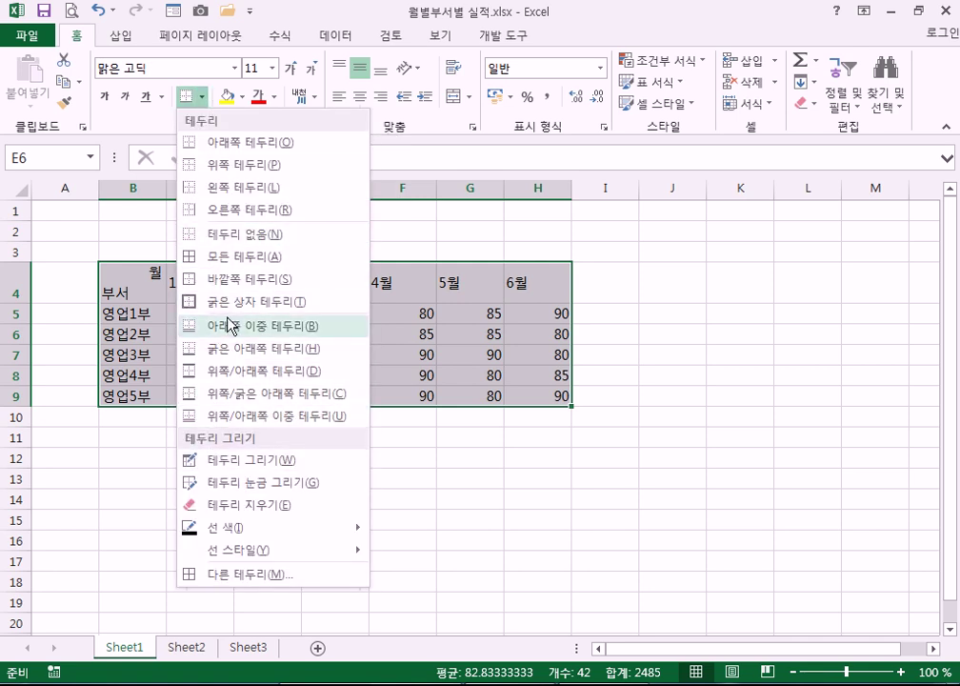
{"action": "left_click", "coordinate": [229, 257]}
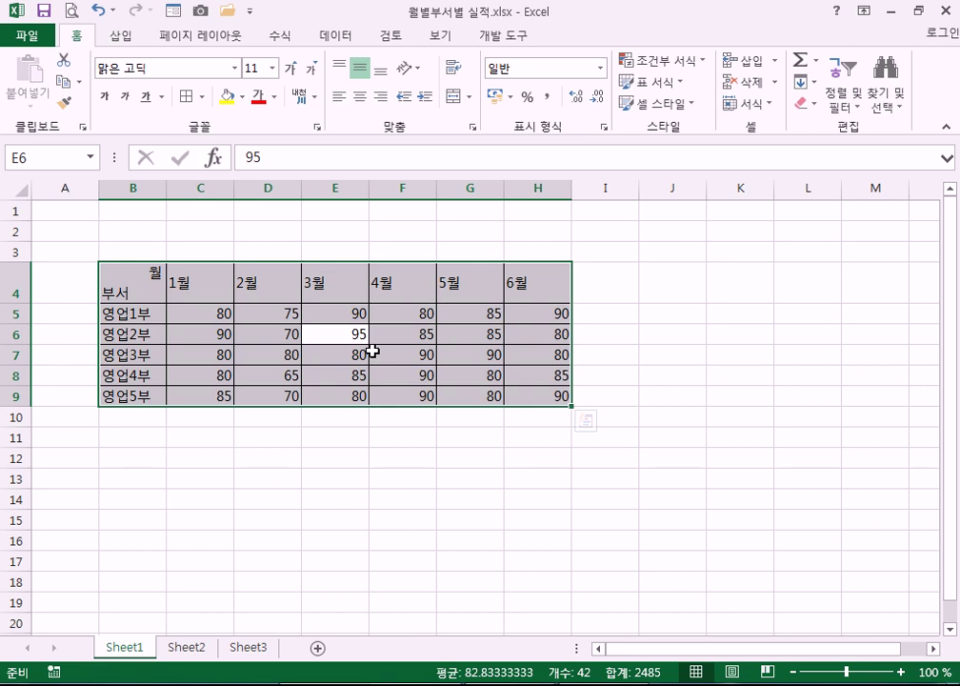
{"action": "left_click", "coordinate": [204, 97]}
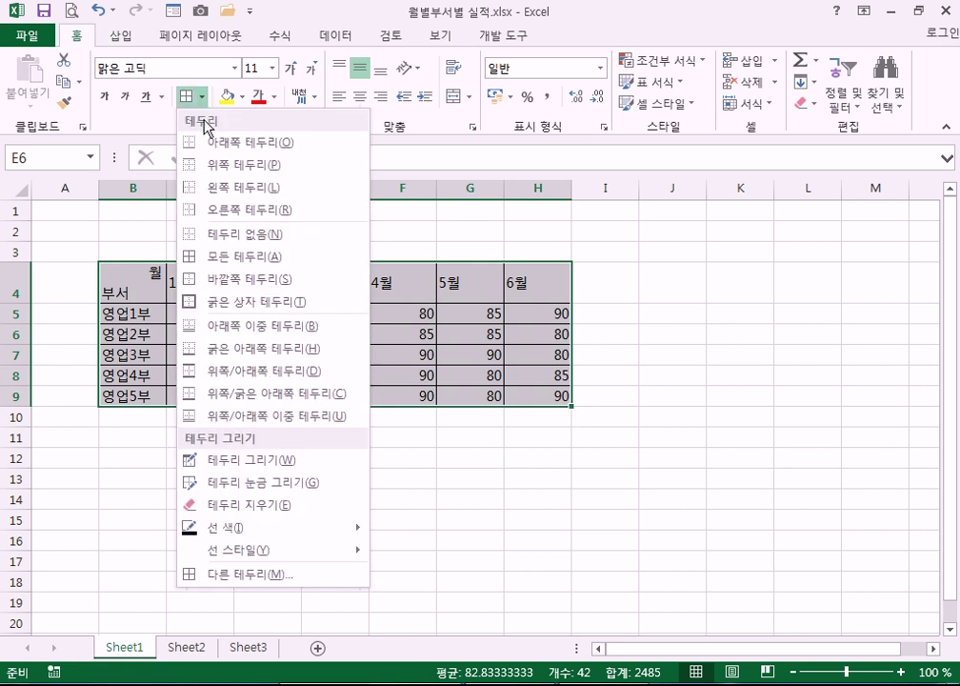
{"action": "left_click", "coordinate": [222, 303]}
{"action": "left_click", "coordinate": [711, 394]}
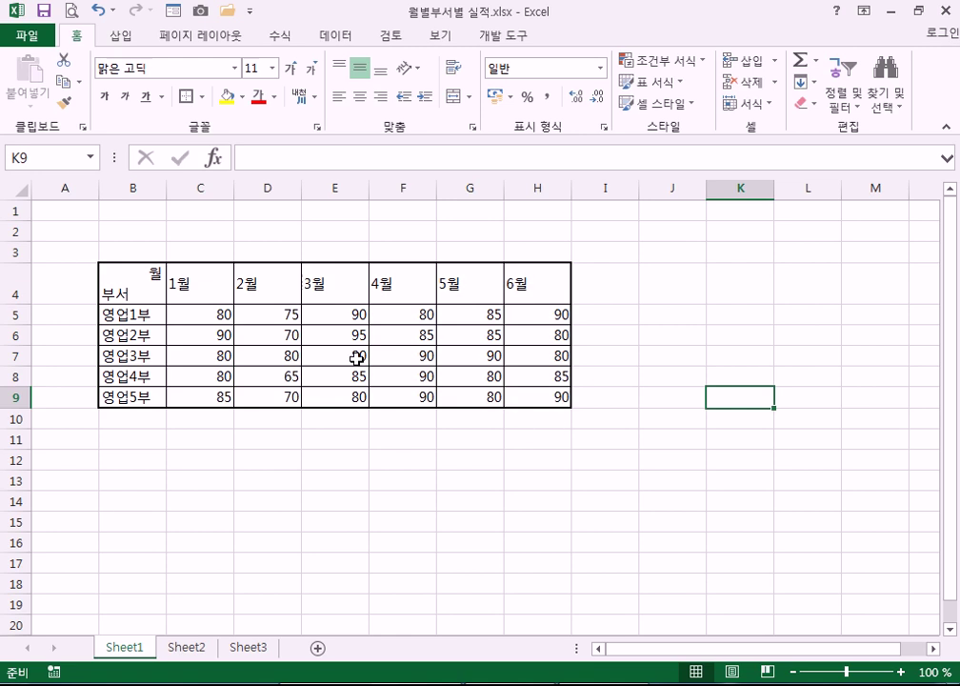
- Reselect the table B4:H9 and apply 모든 테두리 (All Borders) over its thick outline
{"action": "left_click_drag", "start_coordinate": [133, 282], "coordinate": [538, 395]}
{"action": "left_click", "coordinate": [202, 97]}
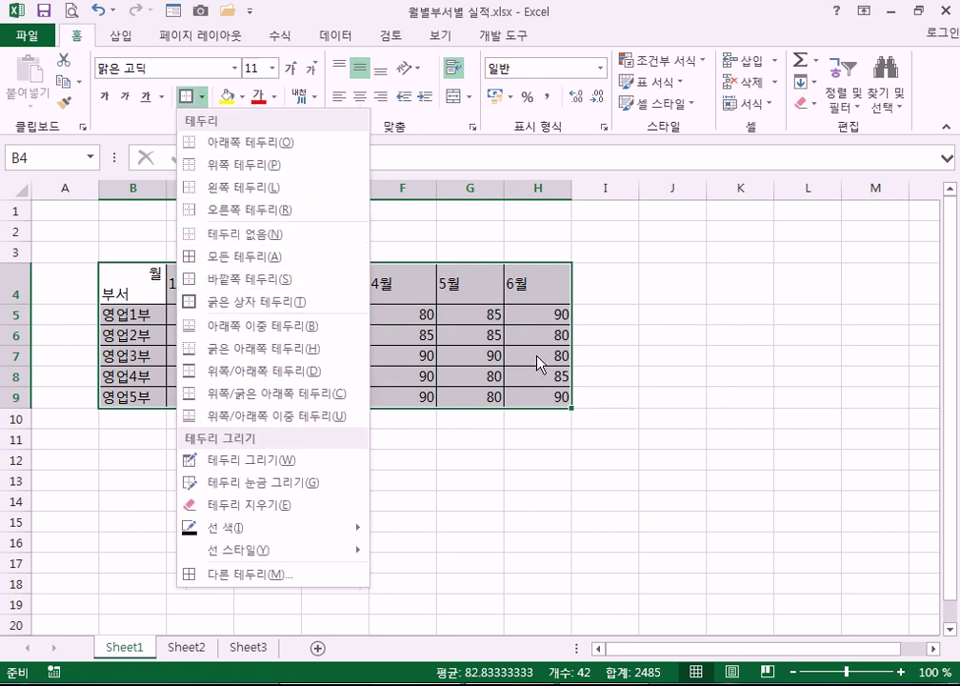
{"action": "left_click", "coordinate": [234, 257]}
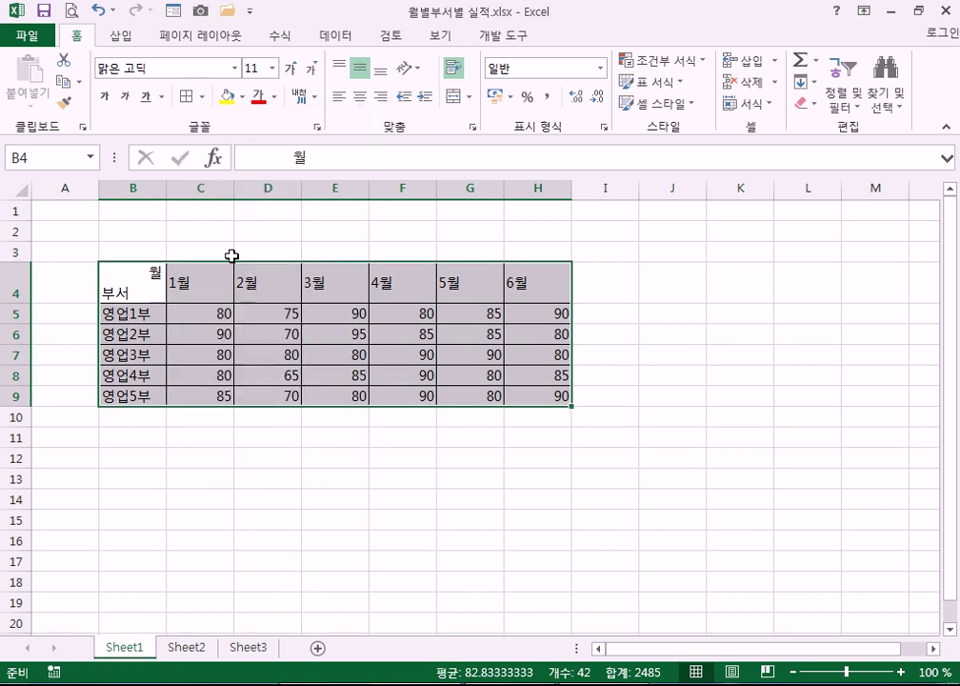
- Reselect the table B4:H9 and apply 모든 테두리 (All Borders) followed by 굵은 상자 테두리 (Thick Box Border)
{"action": "left_click", "coordinate": [739, 457]}
{"action": "left_click_drag", "start_coordinate": [148, 263], "coordinate": [519, 392]}
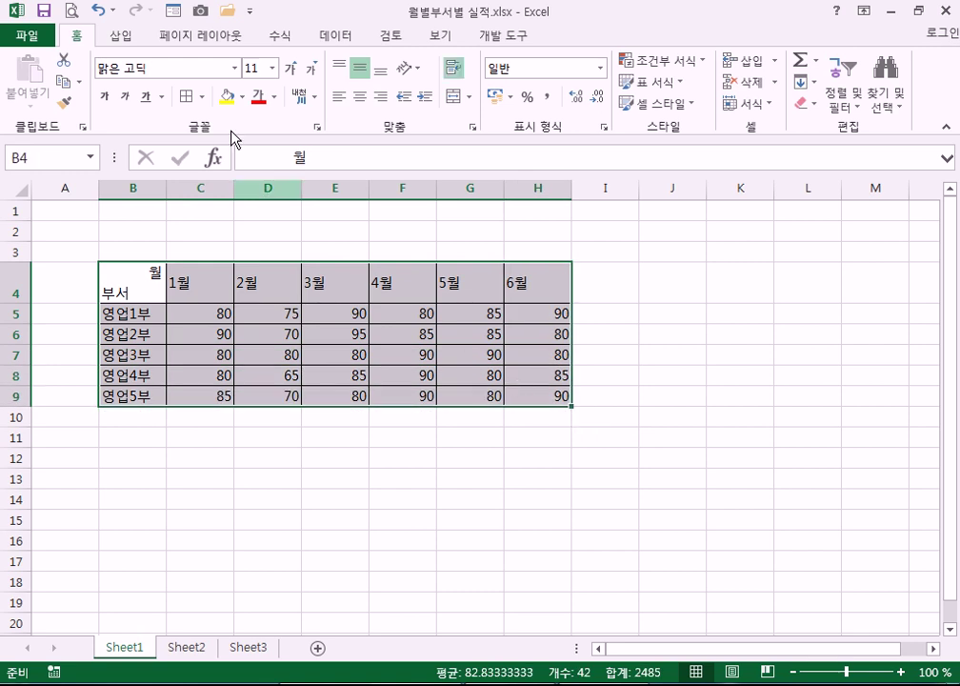
{"action": "left_click", "coordinate": [201, 96]}
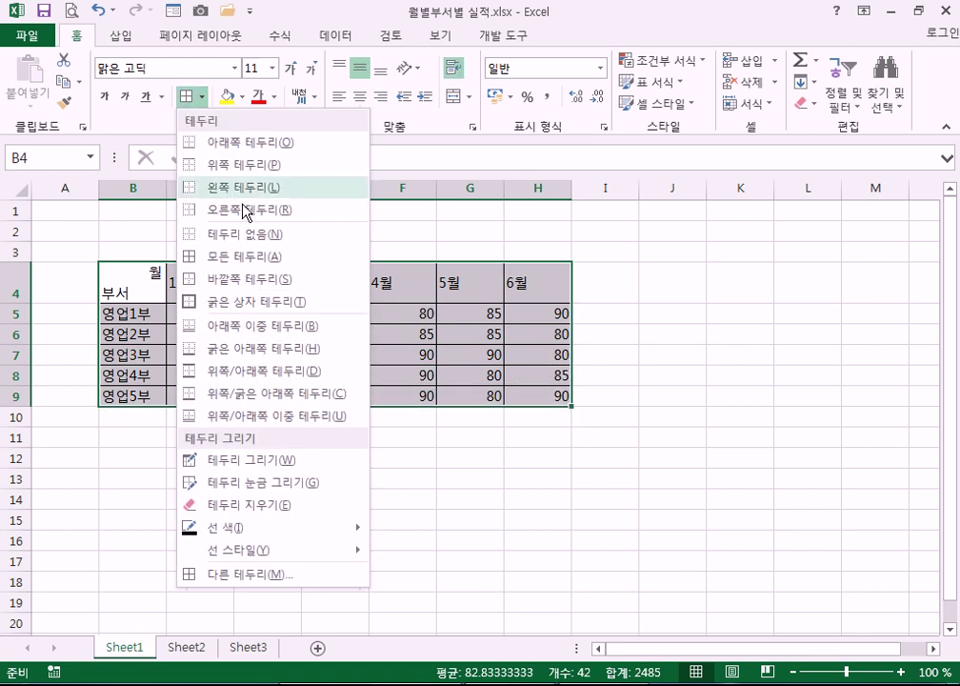
{"action": "left_click", "coordinate": [240, 256]}
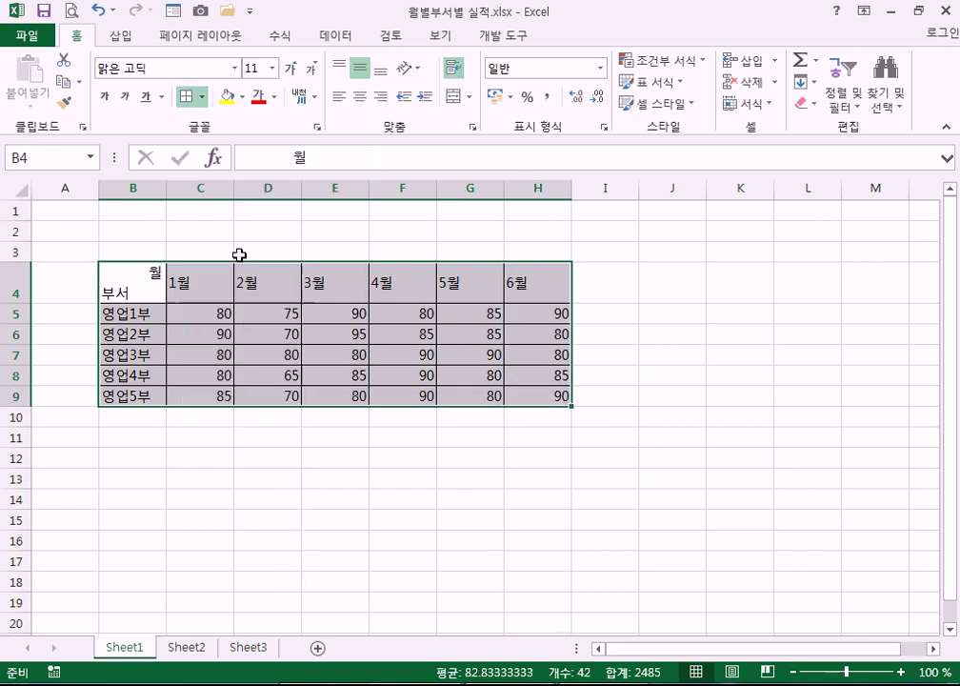
{"action": "left_click", "coordinate": [200, 96]}
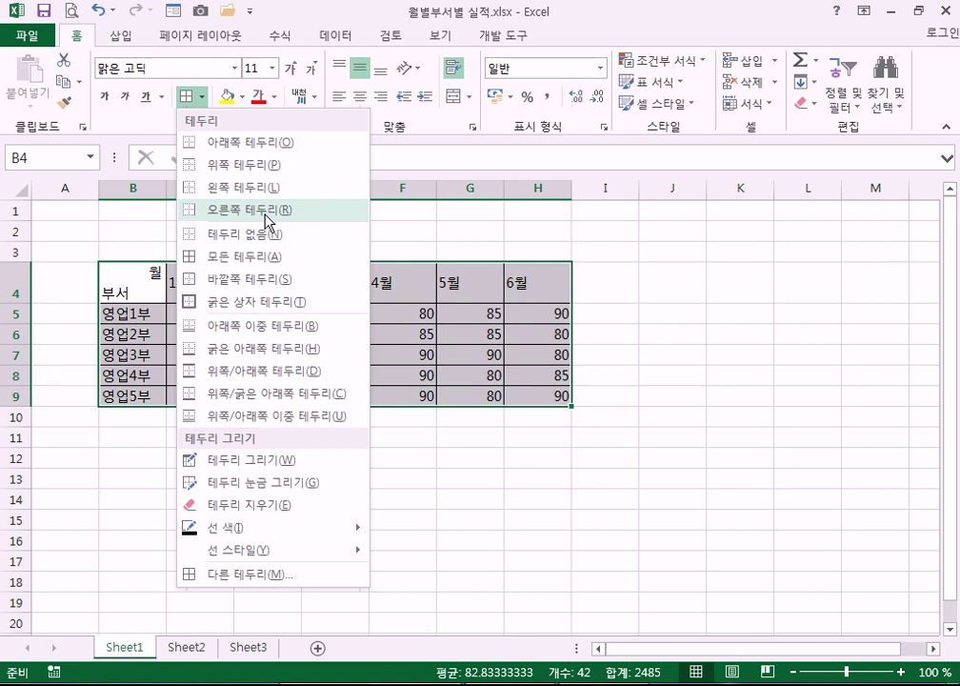
{"action": "left_click", "coordinate": [265, 301]}
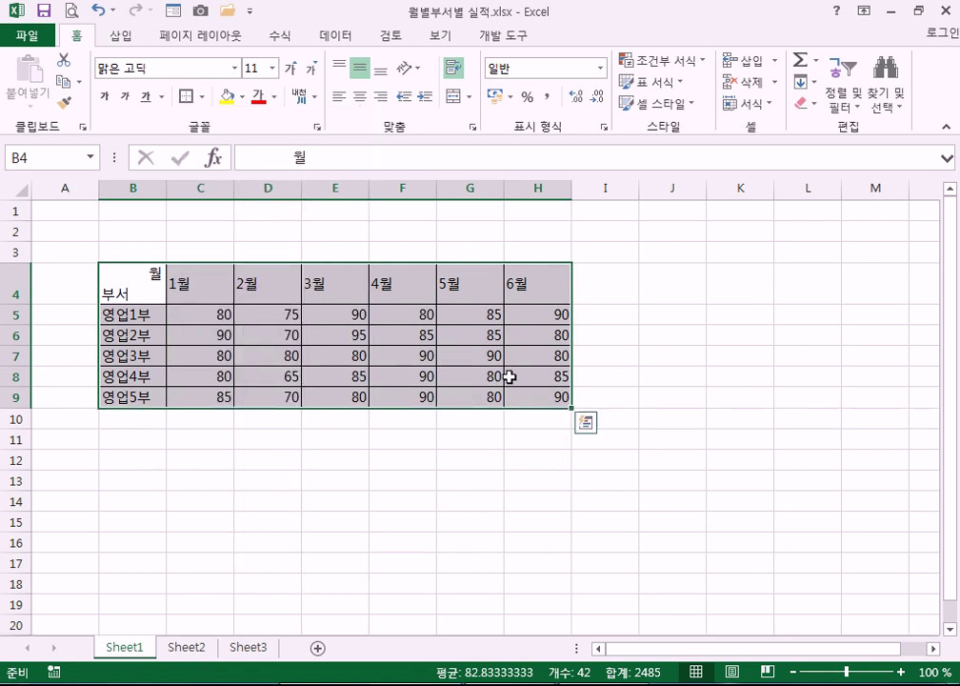
{"action": "left_click", "coordinate": [686, 402]}
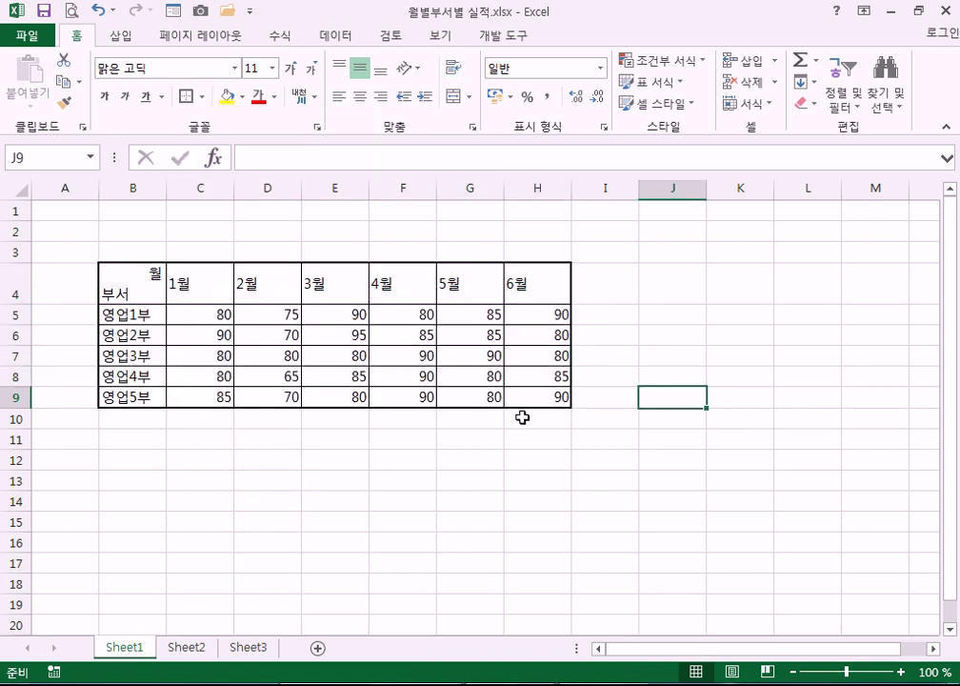
- Apply 굵은 상자 테두리 (Thick Box Border) to the header row B4:H4 and to the first column B4:B9
{"action": "left_click_drag", "start_coordinate": [135, 276], "coordinate": [512, 287]}
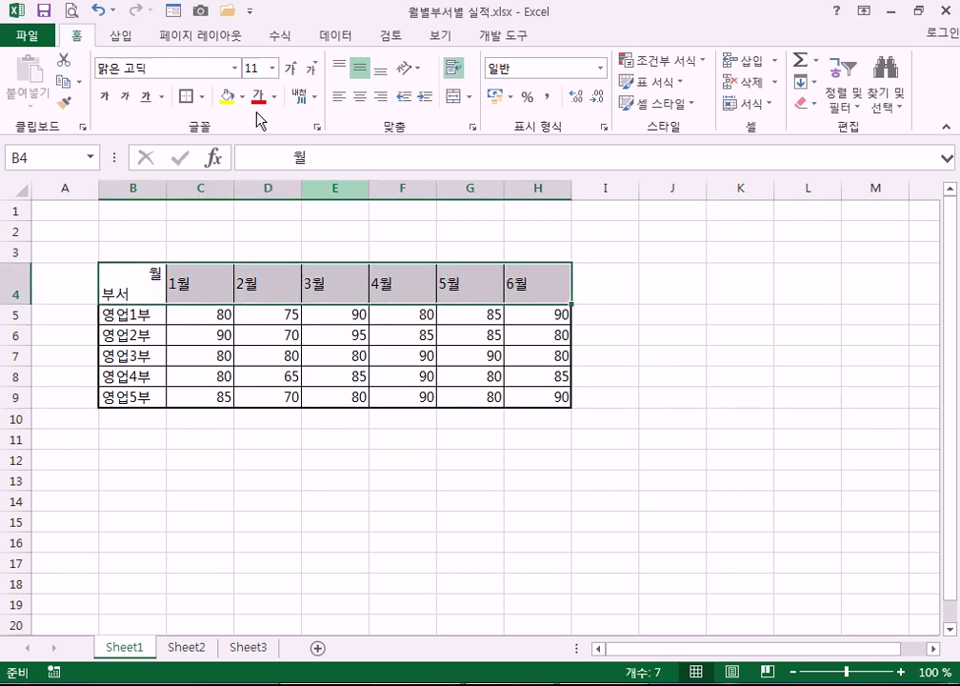
{"action": "left_click", "coordinate": [688, 441]}
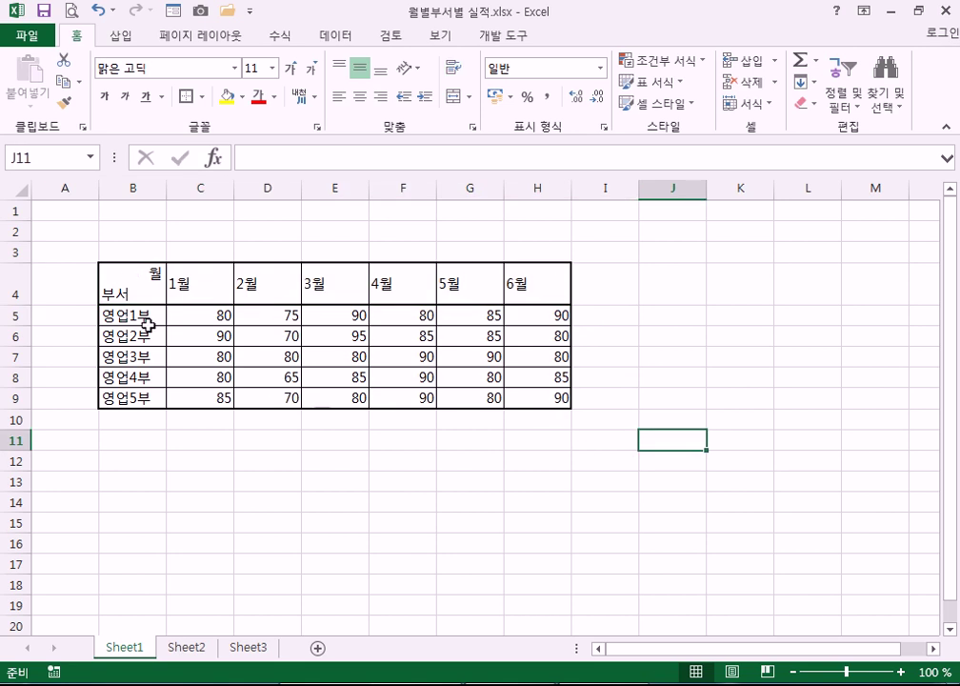
{"action": "left_click_drag", "start_coordinate": [122, 275], "coordinate": [135, 397]}
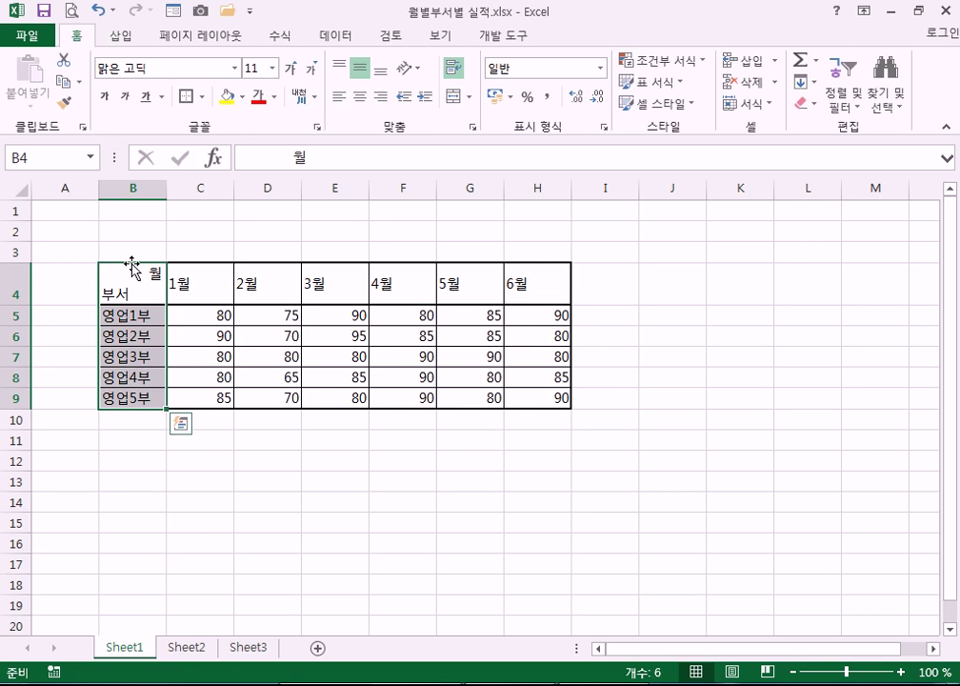
{"action": "left_click", "coordinate": [608, 457]}
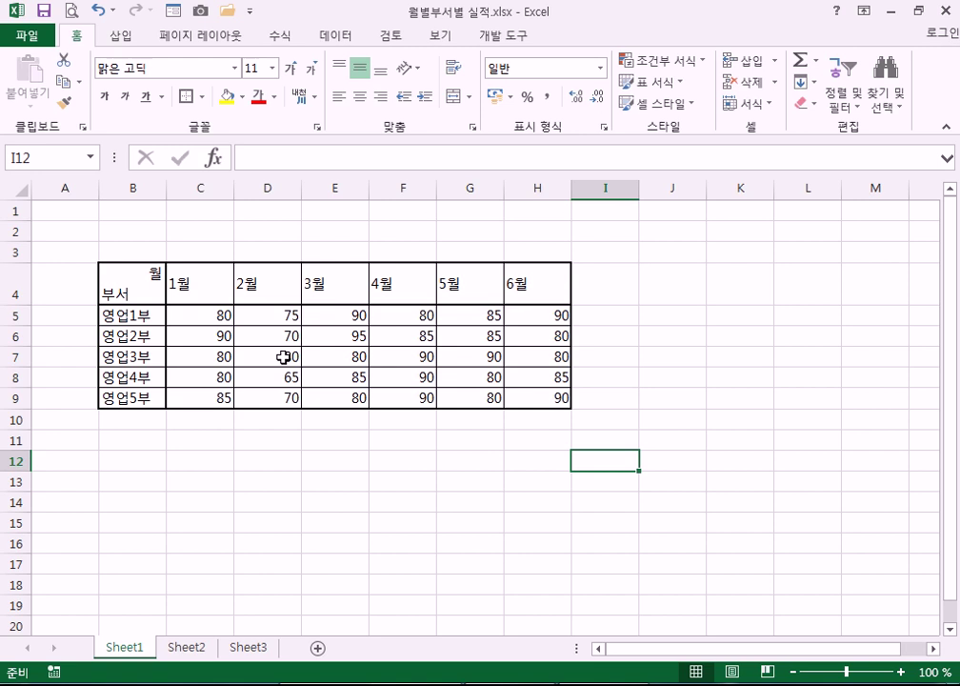
- Center the month headings C4:H4 and the department names B5:B9 horizontally
{"action": "left_click", "coordinate": [137, 286]}
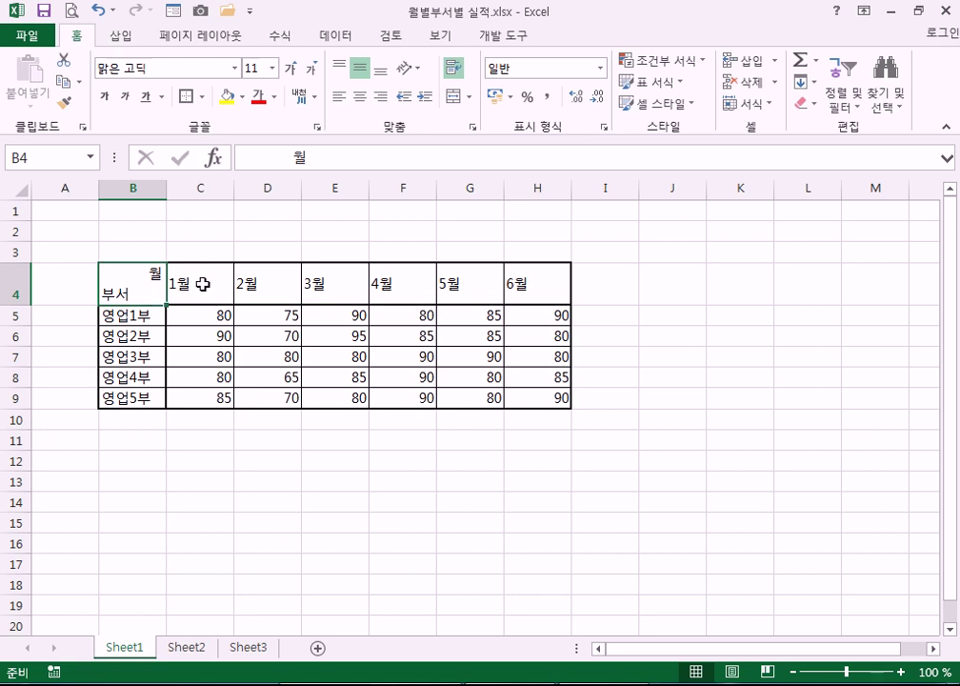
{"action": "left_click_drag", "start_coordinate": [203, 284], "coordinate": [527, 291]}
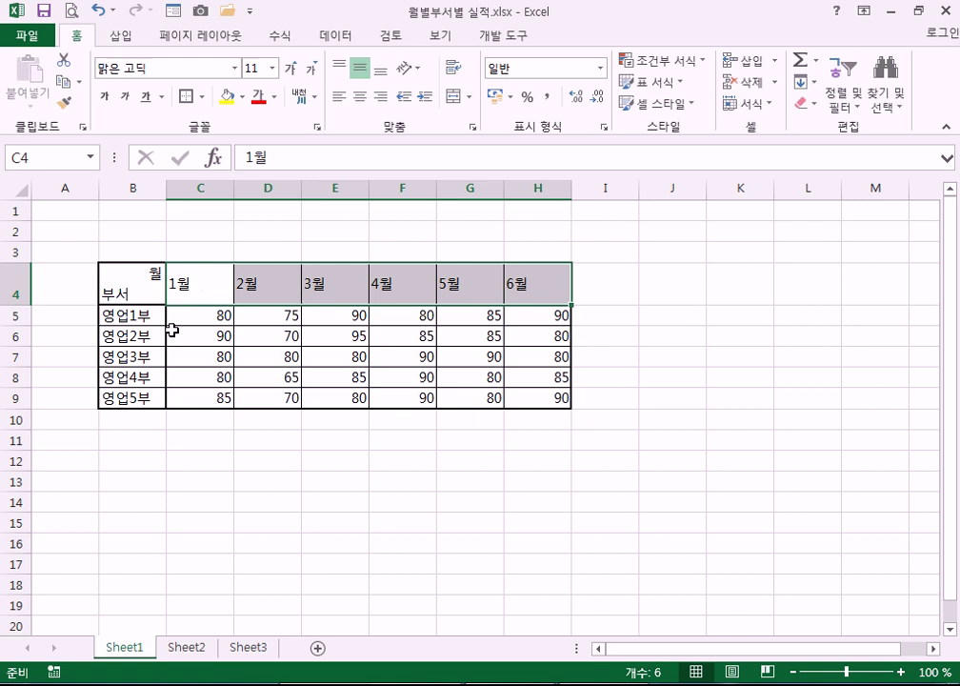
{"action": "left_click_drag", "start_coordinate": [128, 315], "coordinate": [126, 404]}
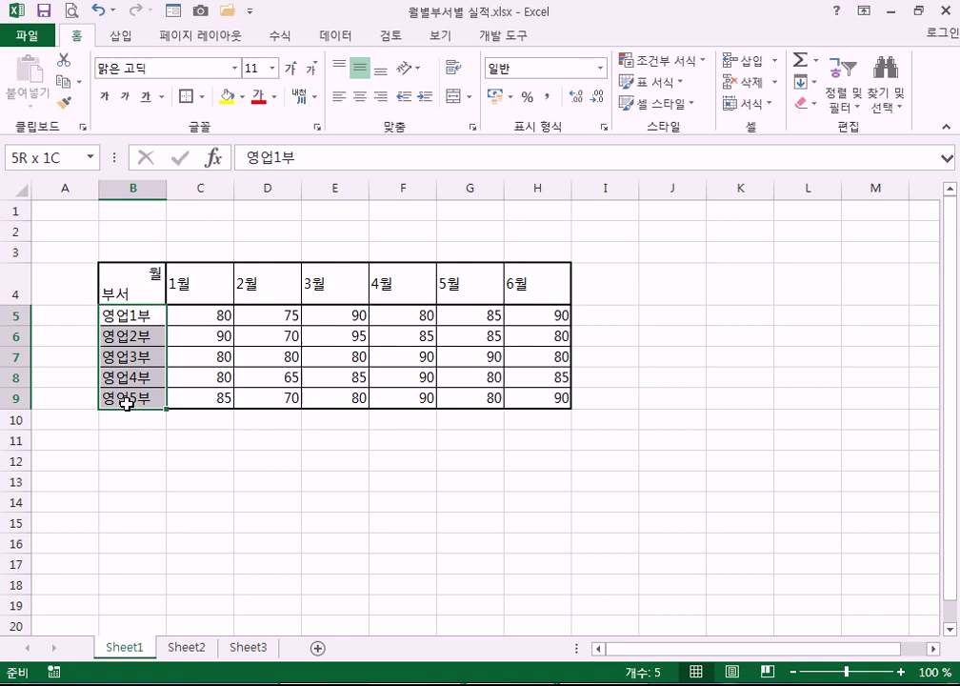
{"action": "left_click_drag", "start_coordinate": [216, 291], "coordinate": [523, 283]}
{"action": "left_click", "coordinate": [359, 96]}
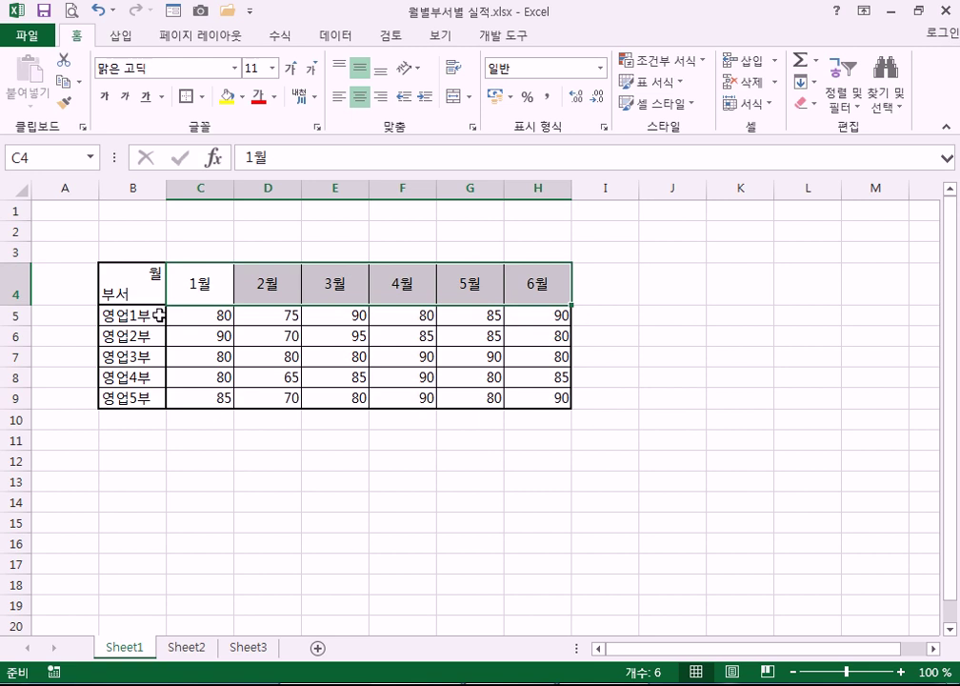
{"action": "left_click_drag", "start_coordinate": [132, 315], "coordinate": [139, 398]}
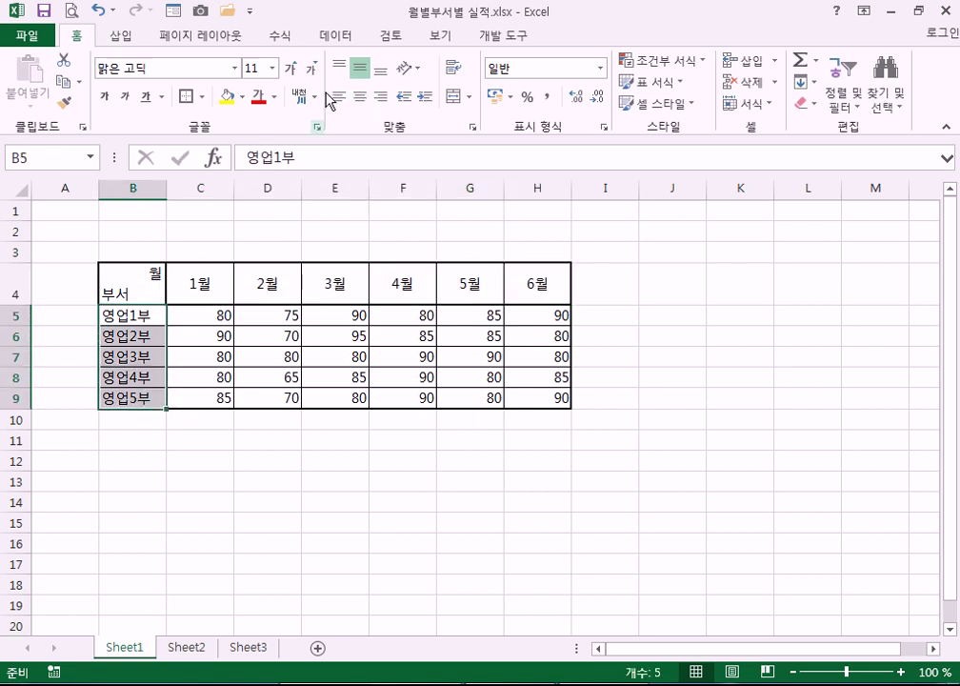
{"action": "left_click", "coordinate": [359, 97]}
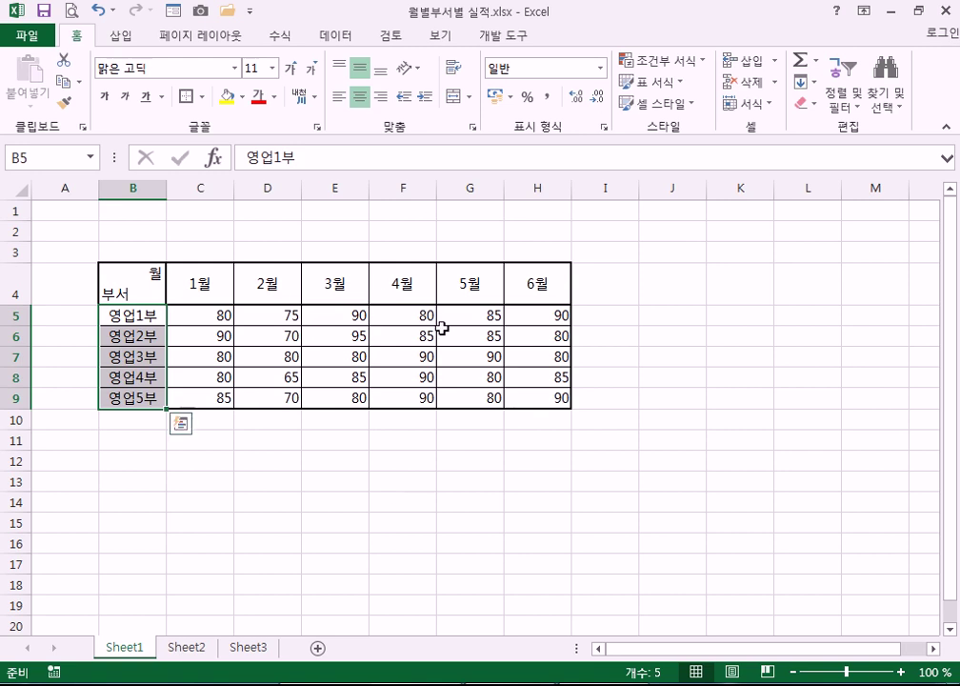
- Reselect the month headings C4:H4 and toggle their center alignment off and on again
{"action": "left_click", "coordinate": [122, 297]}
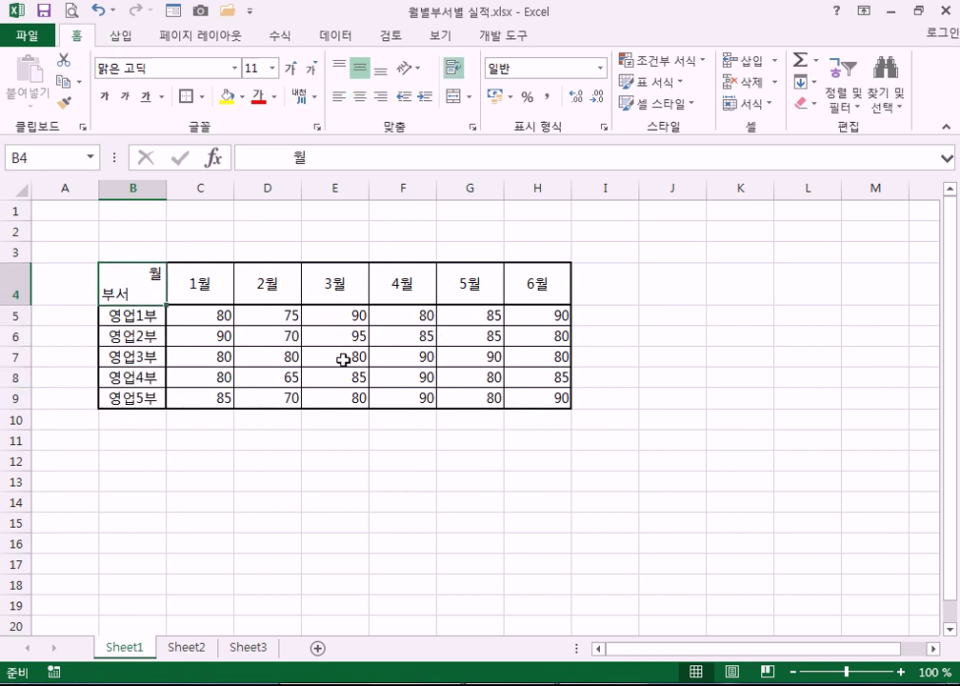
{"action": "left_click_drag", "start_coordinate": [202, 284], "coordinate": [530, 286]}
{"action": "right_click", "coordinate": [531, 289]}
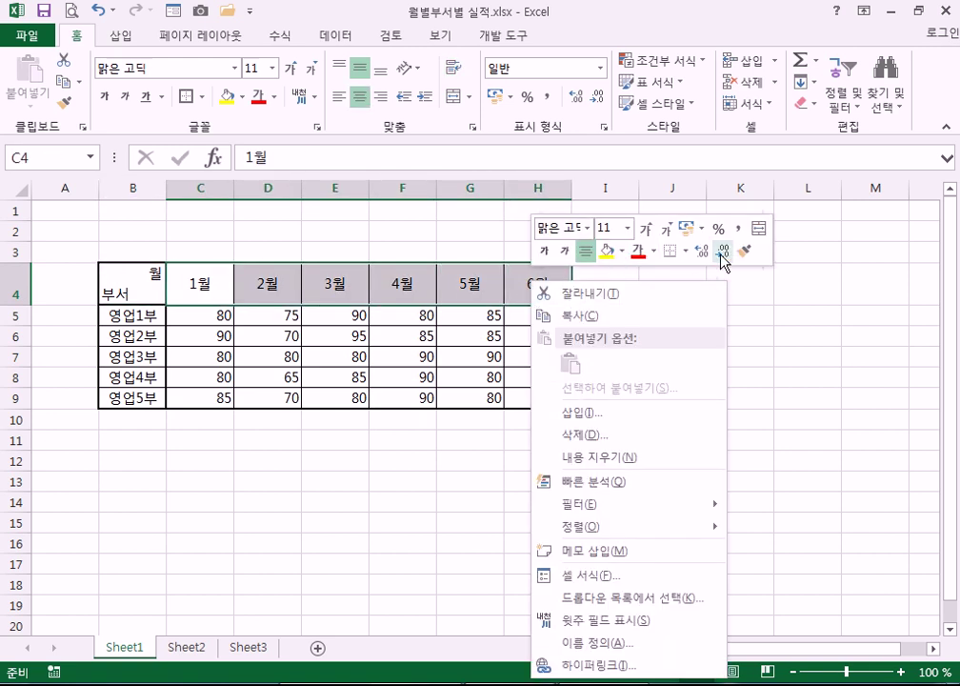
{"action": "left_click", "coordinate": [367, 99]}
{"action": "left_click", "coordinate": [368, 99]}
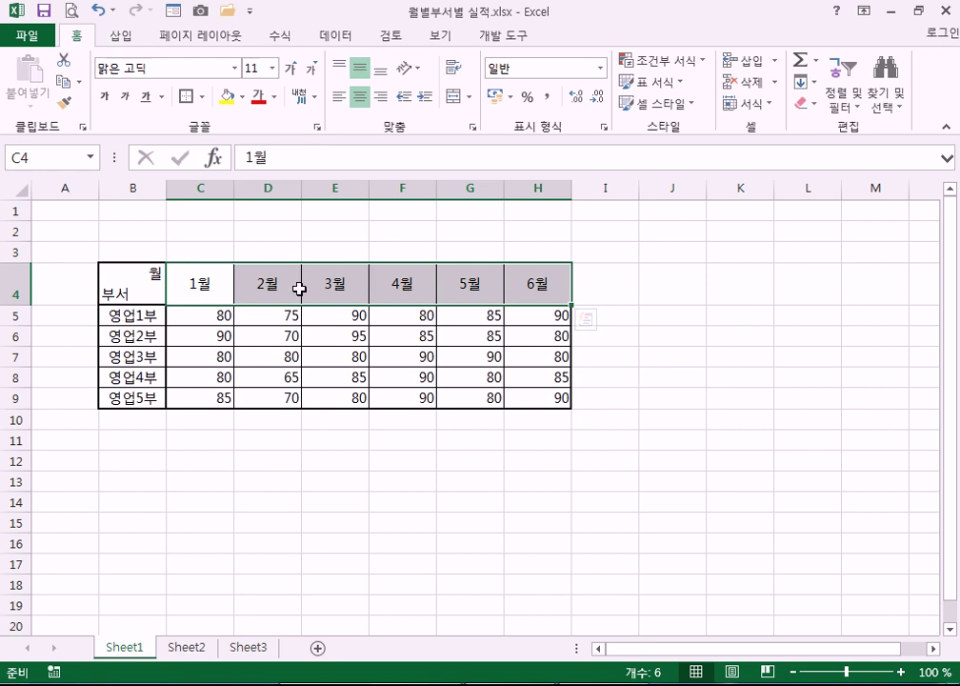
{"action": "left_click", "coordinate": [147, 292]}
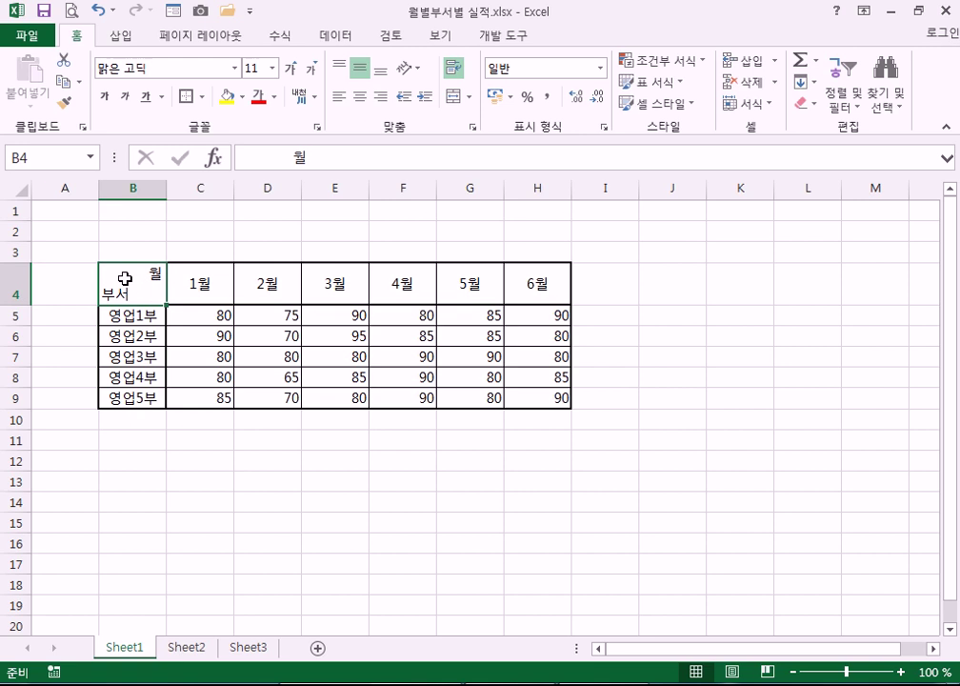
{"action": "left_click", "coordinate": [124, 278]}
{"action": "key", "text": "ctrl+1"}
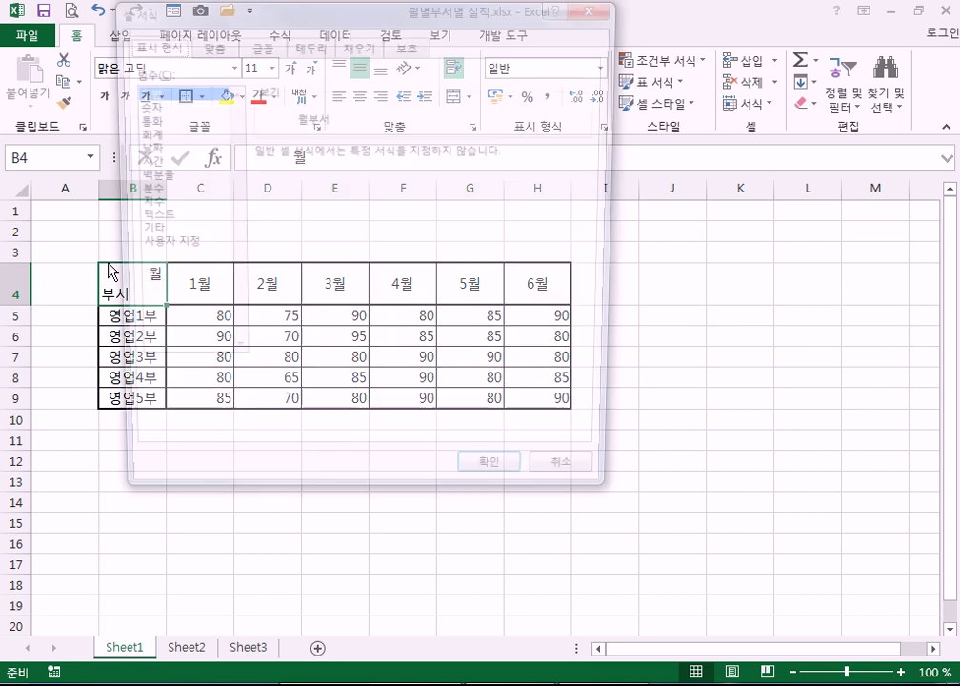
{"action": "left_click_drag", "start_coordinate": [216, 14], "coordinate": [407, 66]}
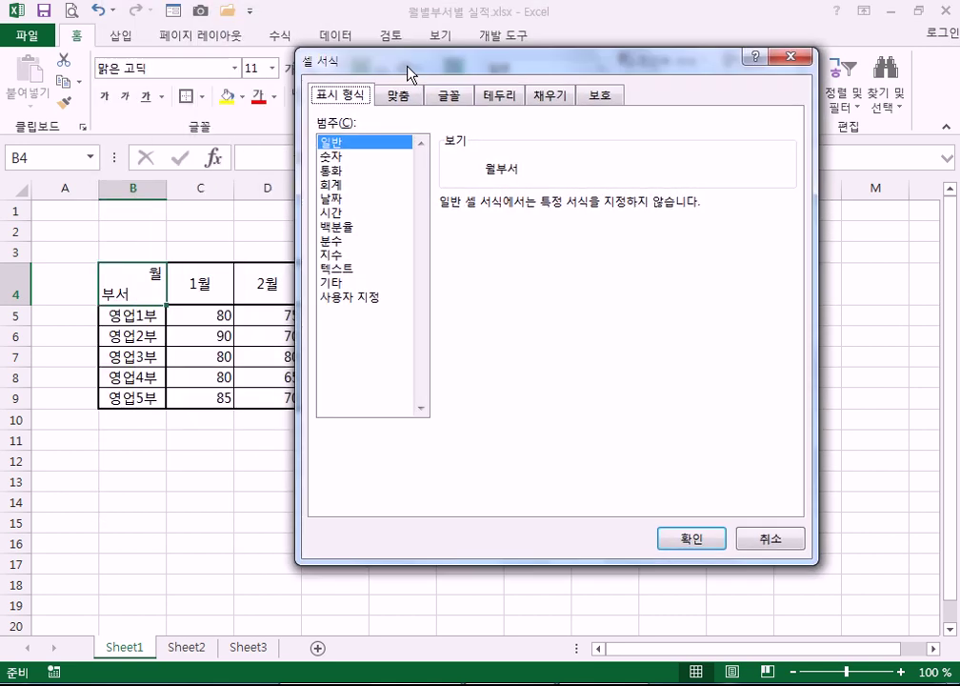
{"action": "left_click", "coordinate": [793, 57]}
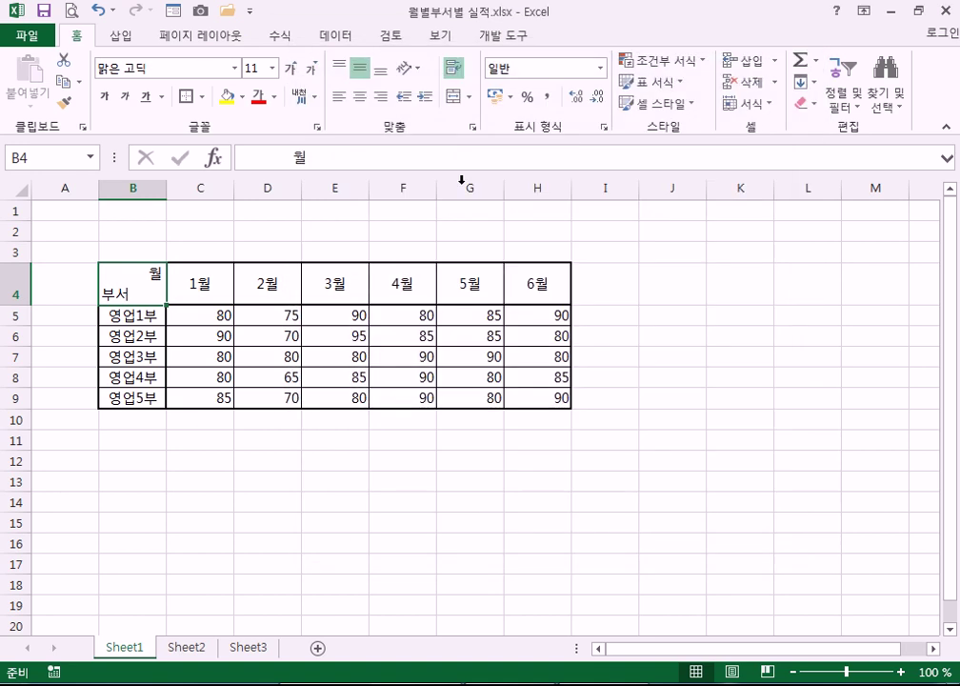
{"action": "right_click", "coordinate": [152, 276]}
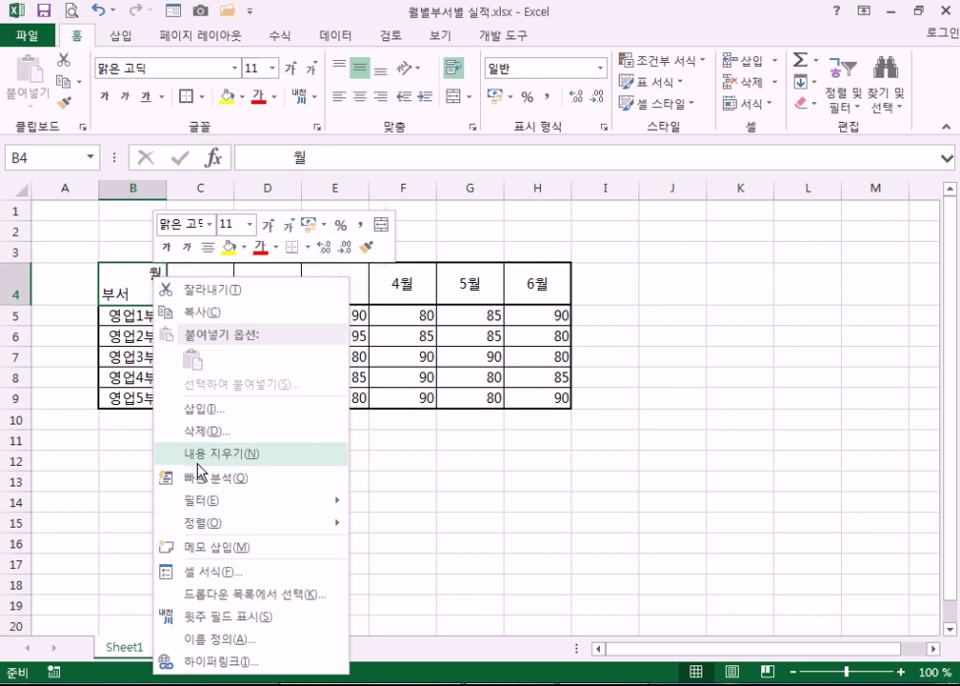
{"action": "left_click", "coordinate": [118, 285]}
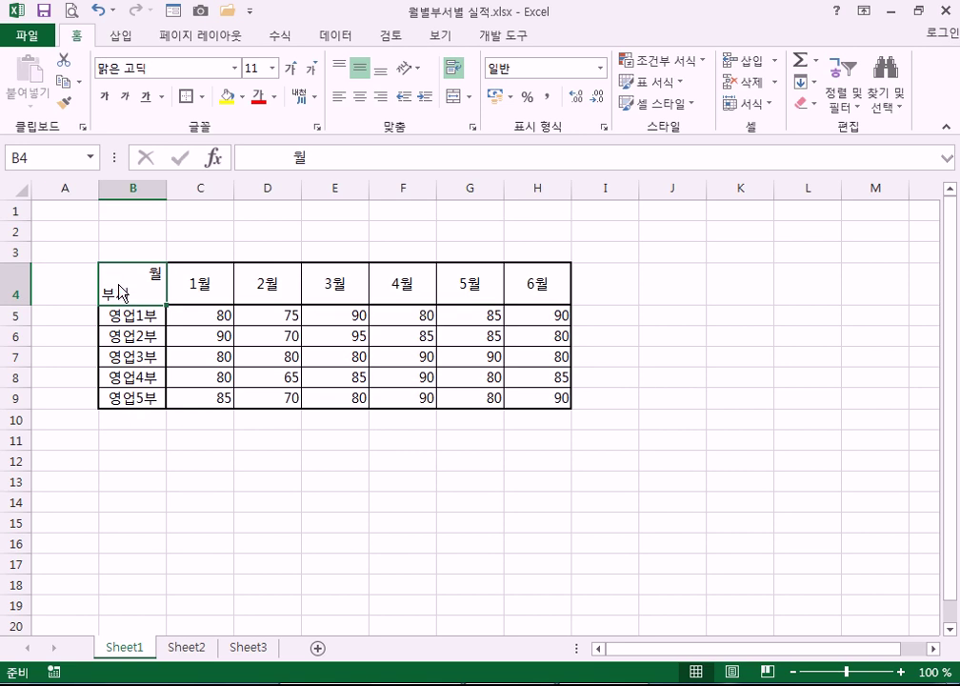
- Examine the border settings of corner cell B4 and data cell F6 in the 셀 서식 (Format Cells) dialog without changing them
{"action": "key", "text": "ctrl+1"}
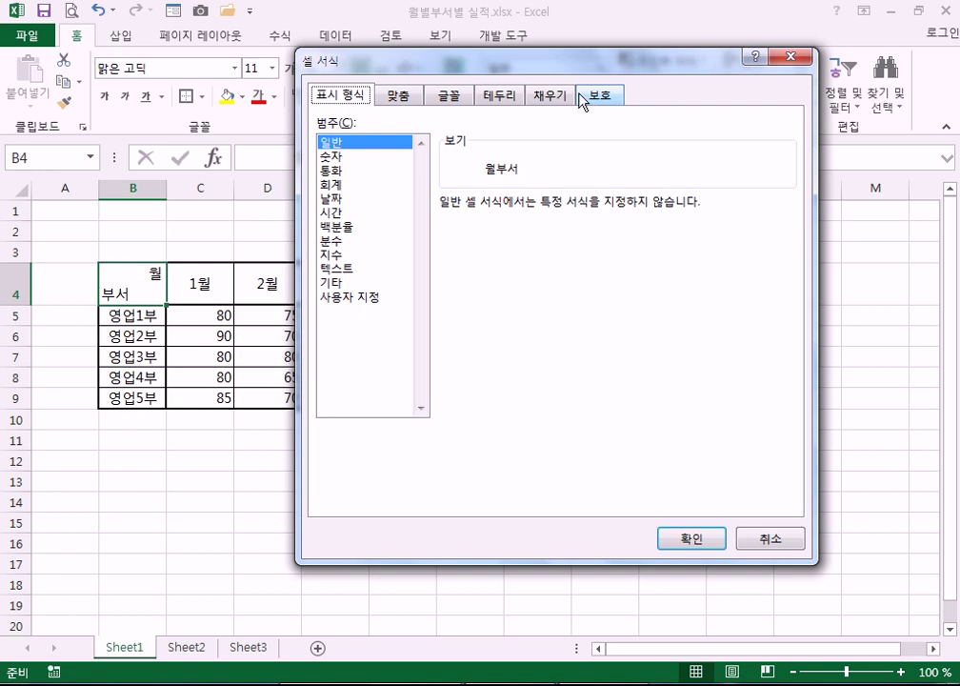
{"action": "left_click", "coordinate": [492, 96]}
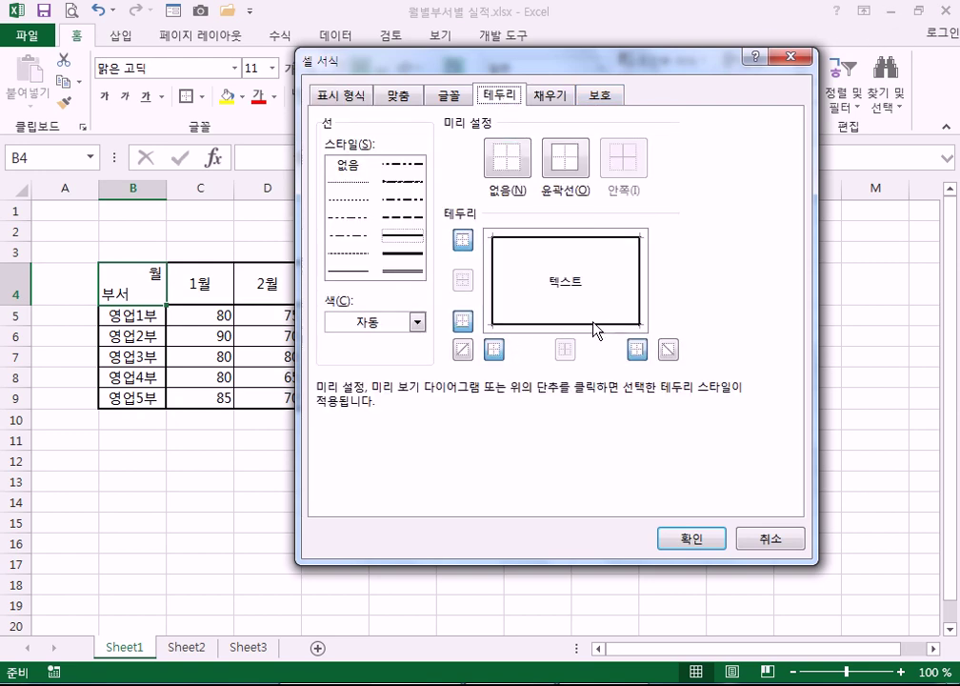
{"action": "left_click_drag", "start_coordinate": [530, 60], "coordinate": [648, 32]}
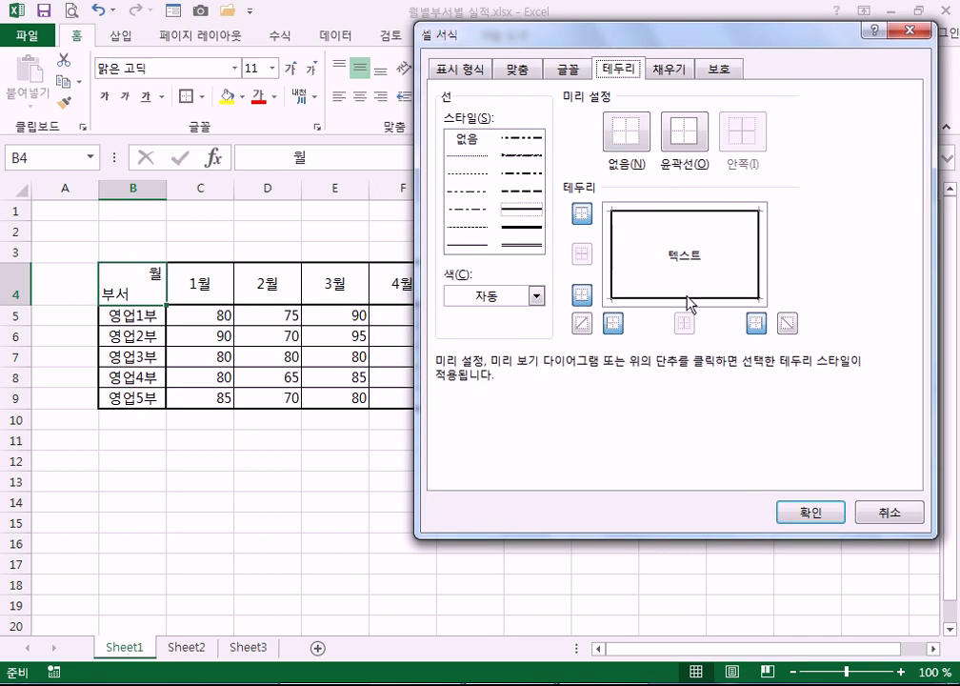
{"action": "left_click", "coordinate": [878, 514]}
{"action": "left_click", "coordinate": [362, 337]}
{"action": "left_click", "coordinate": [414, 332]}
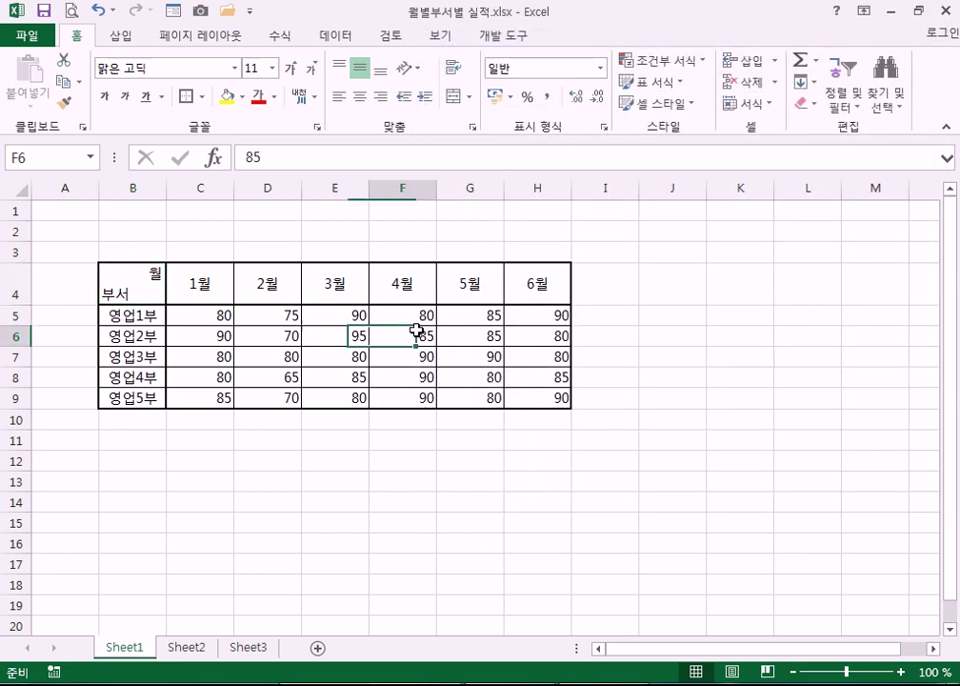
{"action": "key", "text": "ctrl+1"}
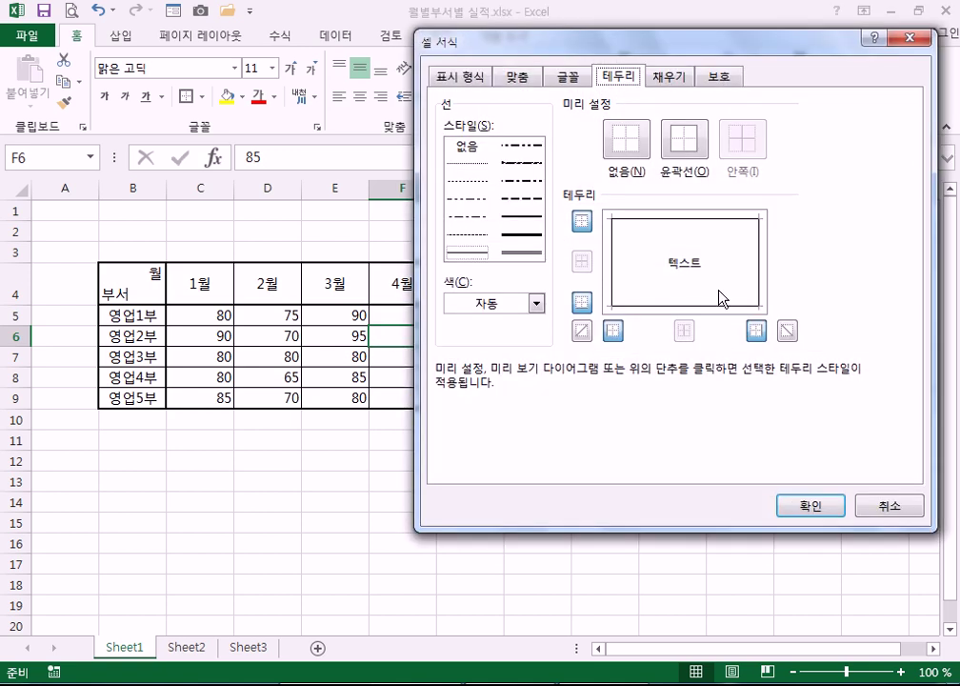
{"action": "key", "text": "Escape"}
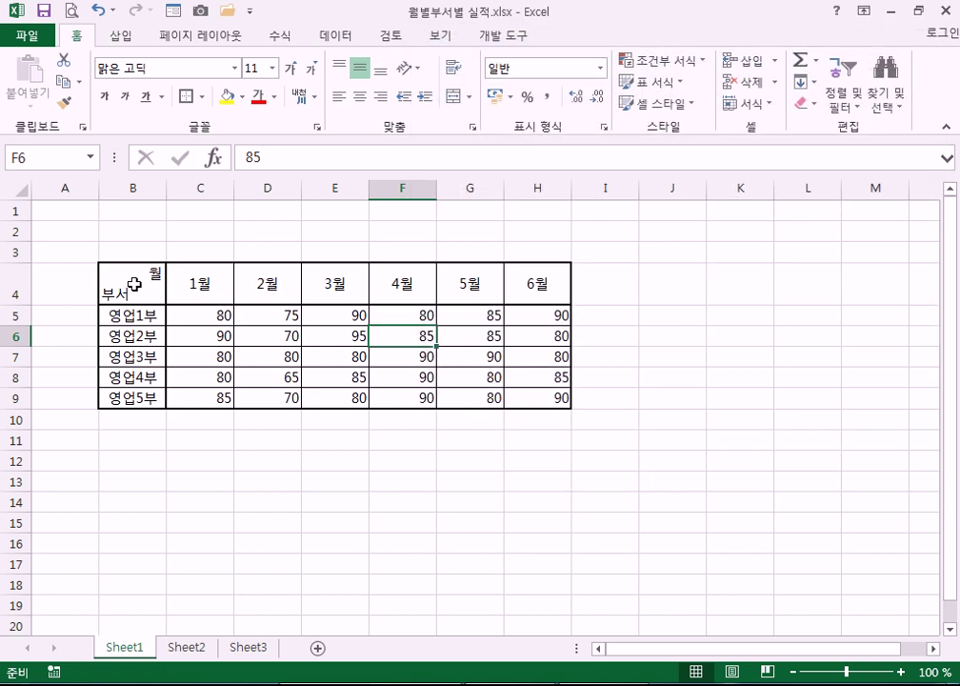
- Add a thin single diagonal border running from the upper-left to the lower-right corner of header cell B4
{"action": "left_click", "coordinate": [117, 291]}
{"action": "left_click", "coordinate": [197, 332]}
{"action": "left_click", "coordinate": [137, 274]}
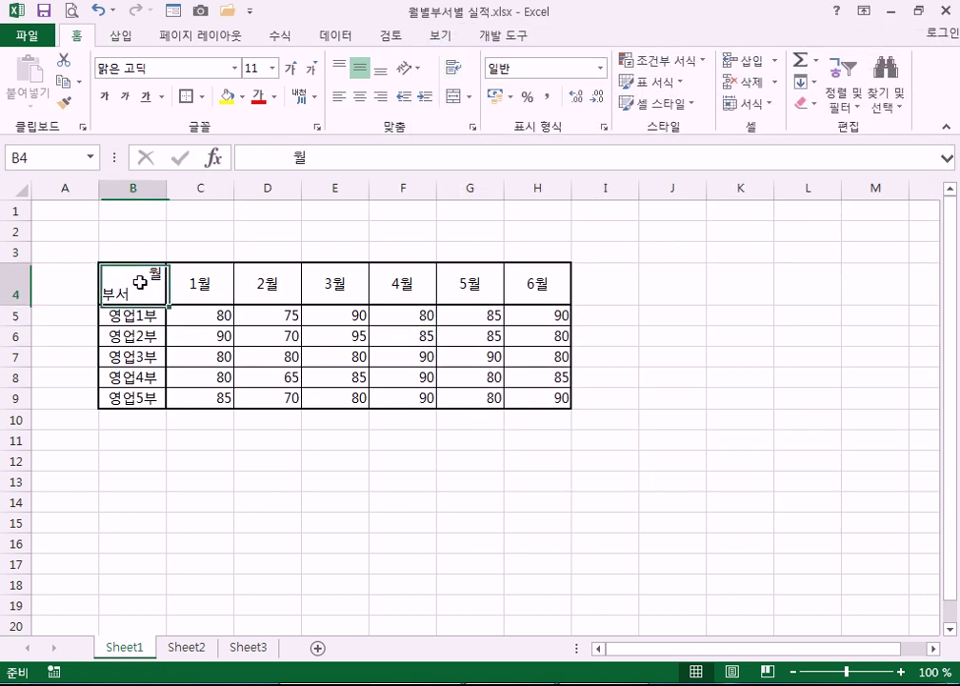
{"action": "key", "text": "ctrl+1"}
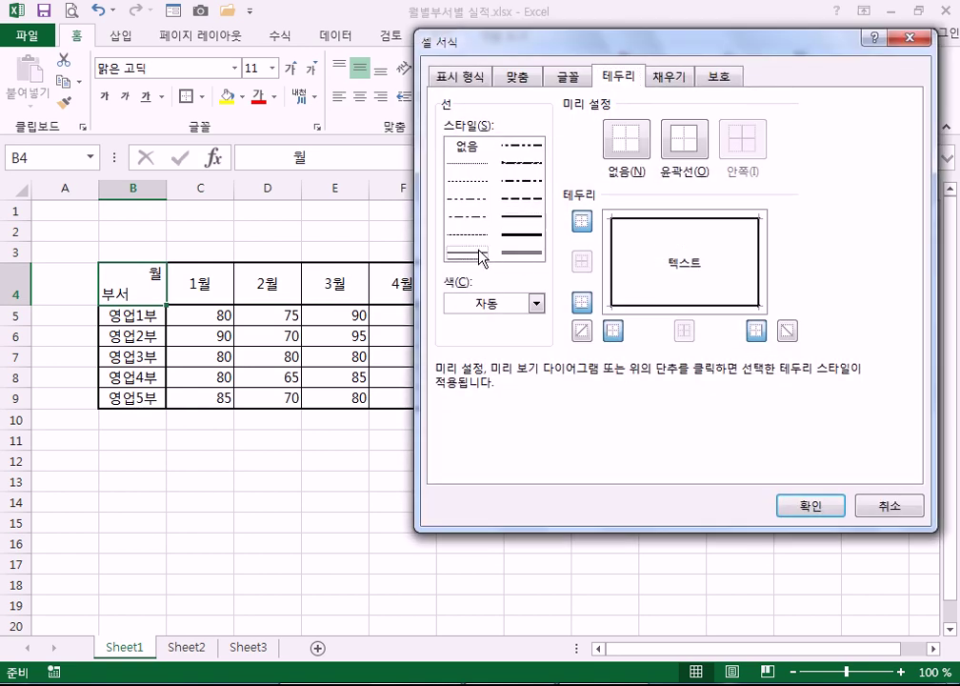
{"action": "left_click", "coordinate": [521, 218]}
{"action": "left_click", "coordinate": [787, 330]}
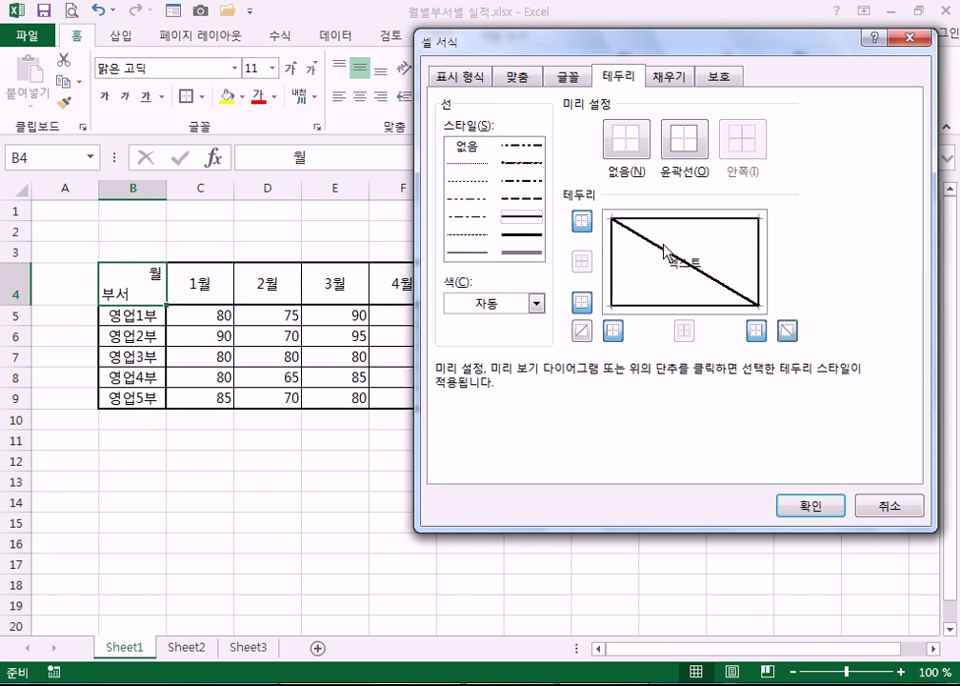
{"action": "left_click", "coordinate": [462, 255]}
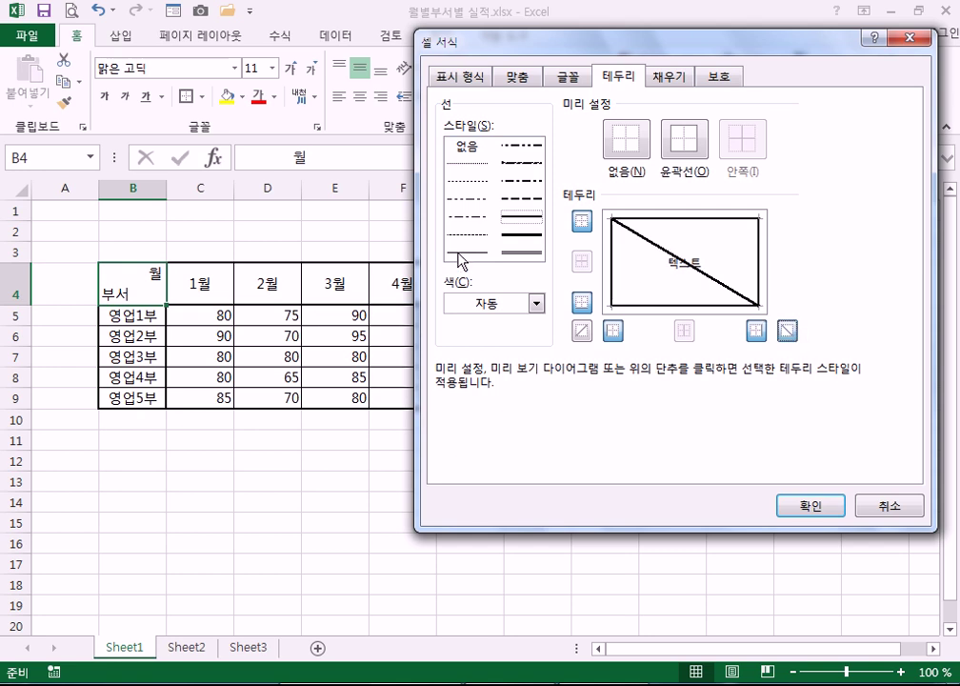
{"action": "left_click", "coordinate": [787, 333]}
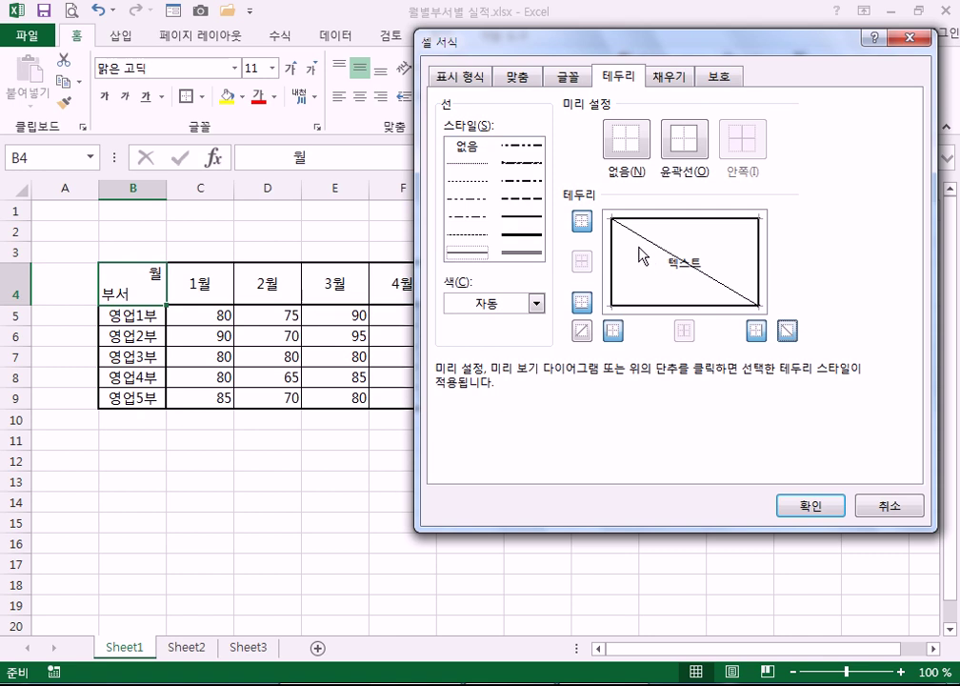
{"action": "left_click", "coordinate": [810, 509]}
{"action": "left_click", "coordinate": [112, 478]}
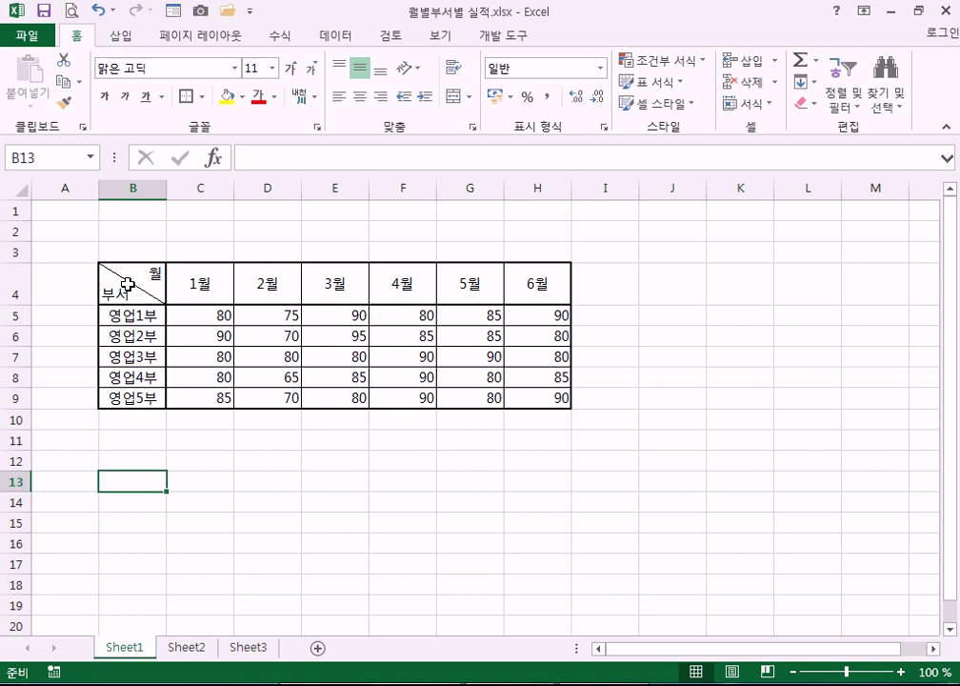
- Apply a double-line bottom border to the header row B4:H4
{"action": "left_click_drag", "start_coordinate": [128, 284], "coordinate": [518, 283]}
{"action": "left_click", "coordinate": [202, 499]}
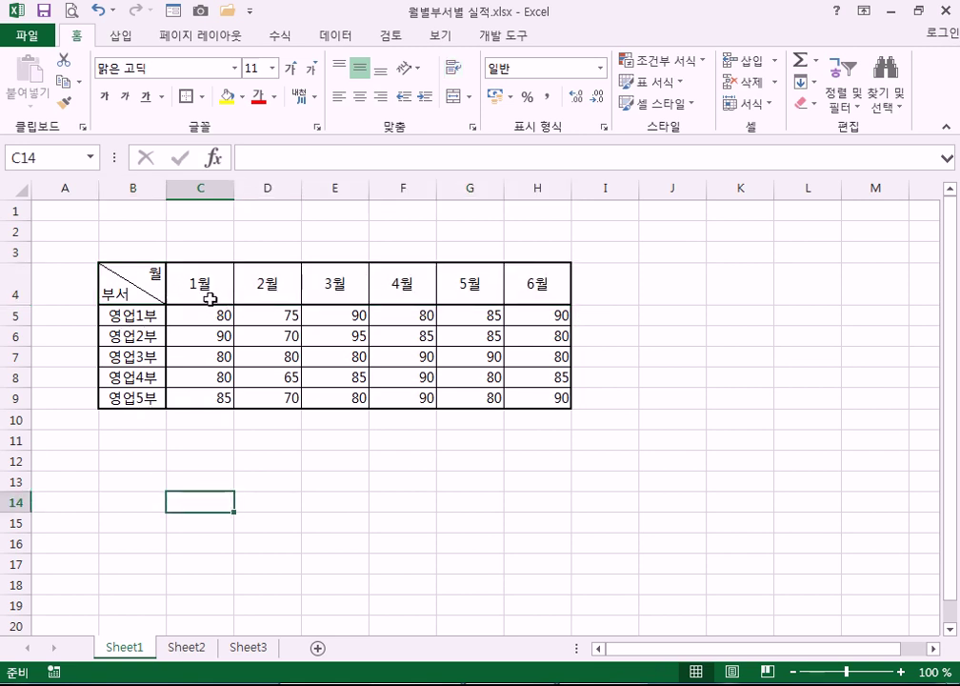
{"action": "left_click_drag", "start_coordinate": [145, 276], "coordinate": [534, 278]}
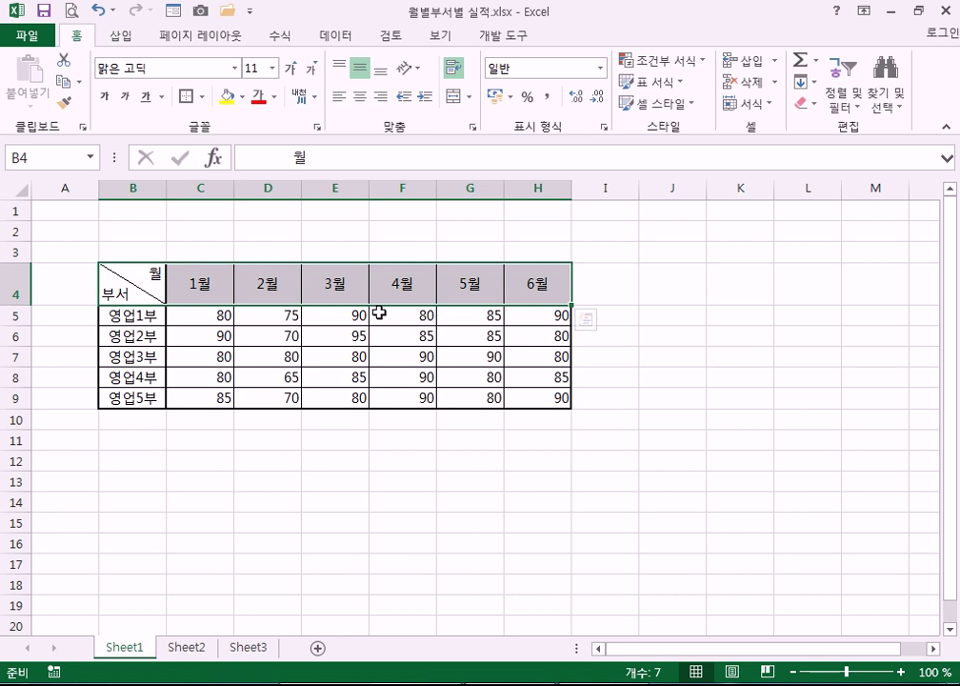
{"action": "key", "text": "ctrl+1"}
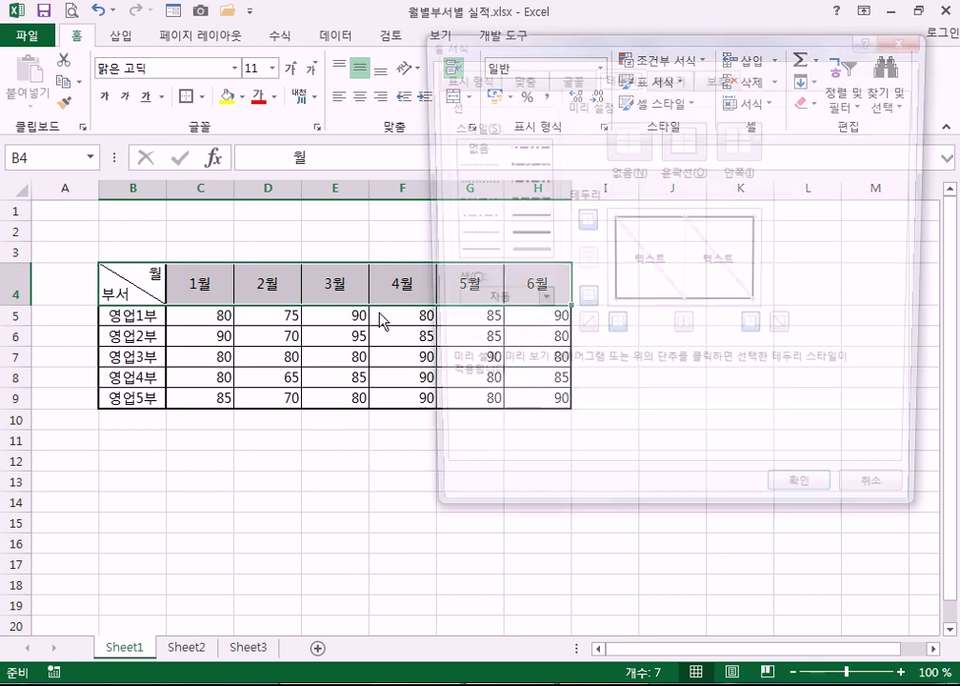
{"action": "left_click", "coordinate": [517, 253]}
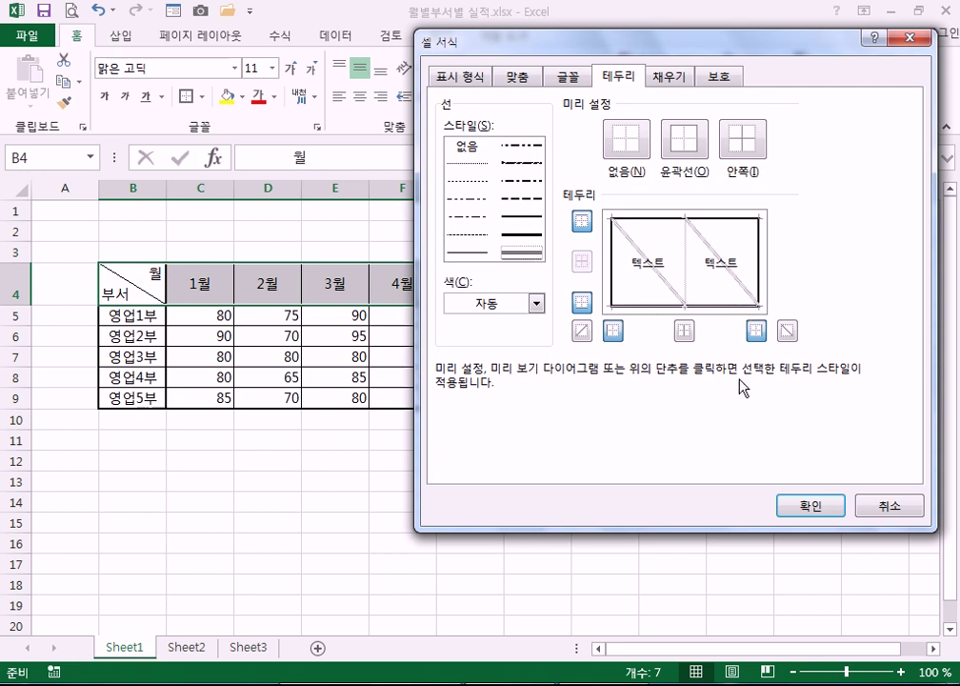
{"action": "left_click", "coordinate": [796, 506]}
{"action": "left_click", "coordinate": [466, 501]}
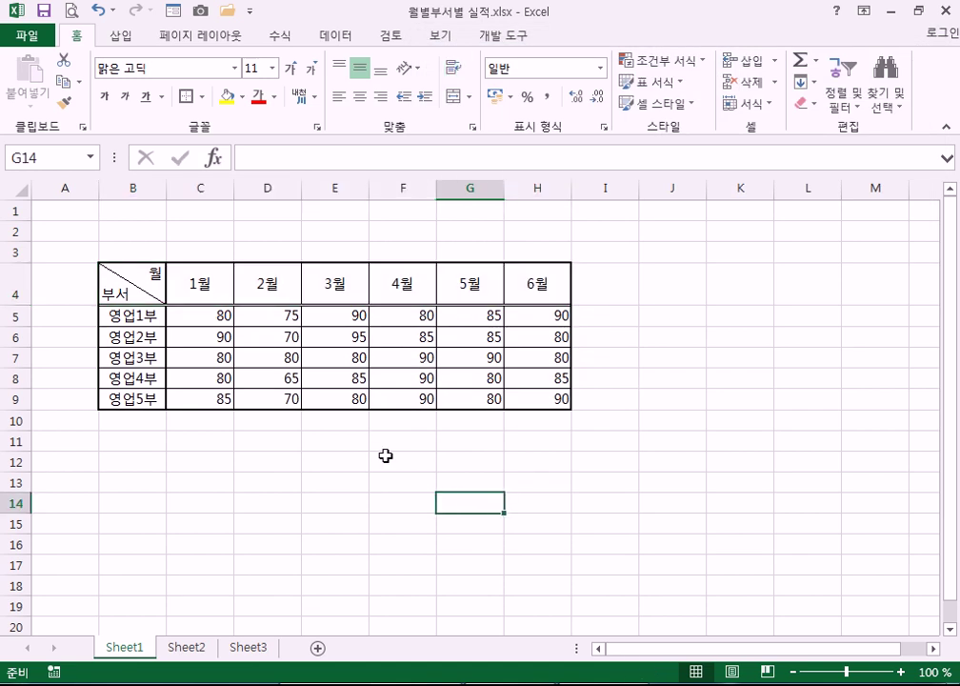
- Apply a double-line right border to the first column B4:B9
{"action": "left_click_drag", "start_coordinate": [122, 291], "coordinate": [146, 398]}
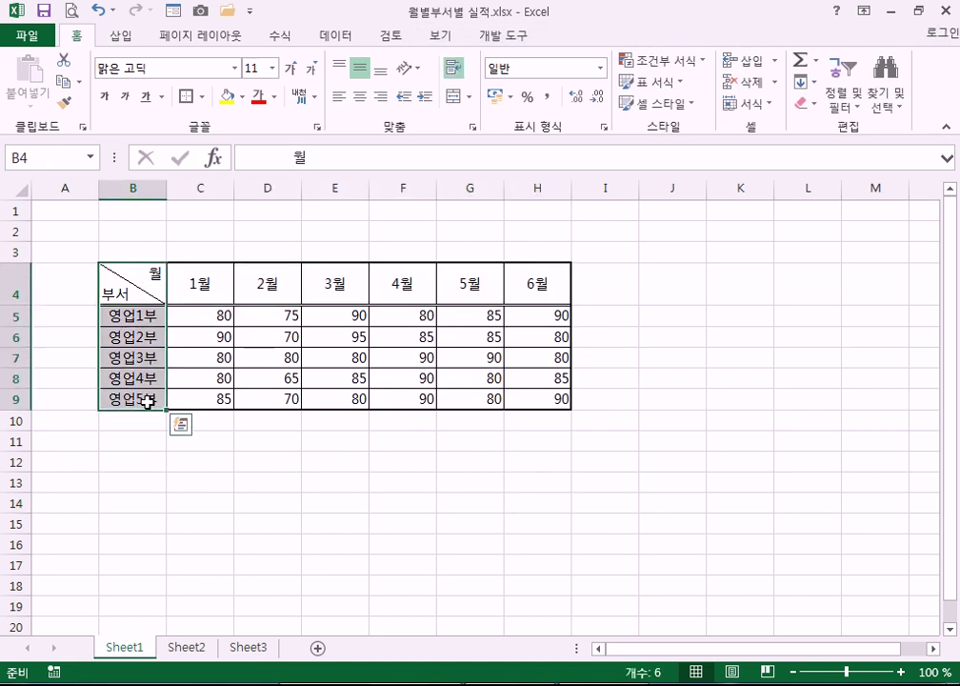
{"action": "key", "text": "ctrl+1"}
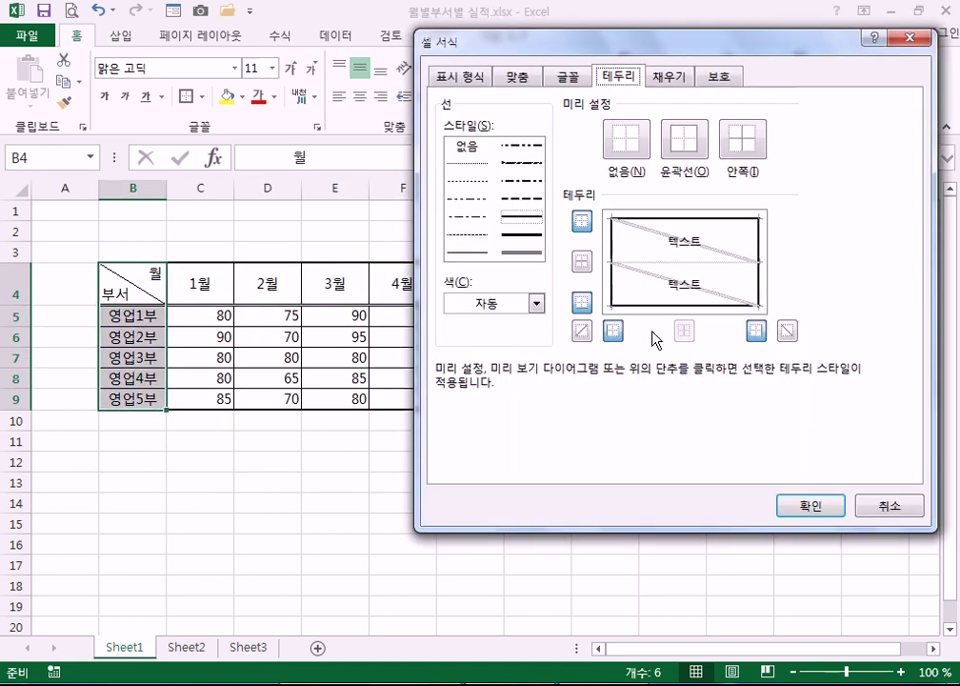
{"action": "left_click", "coordinate": [529, 255]}
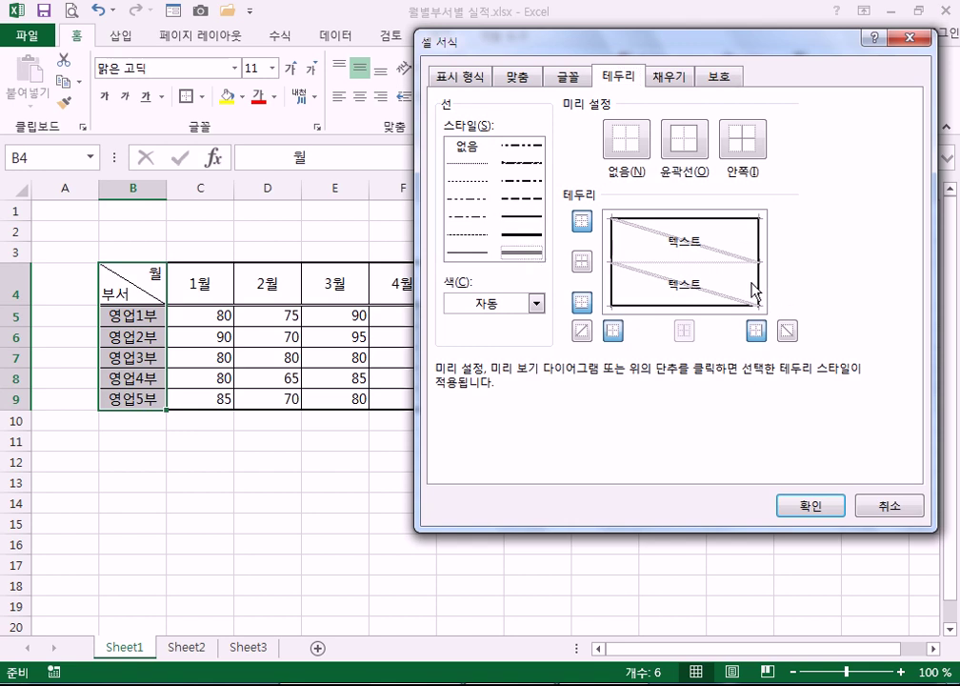
{"action": "left_click", "coordinate": [812, 504]}
{"action": "left_click", "coordinate": [470, 523]}
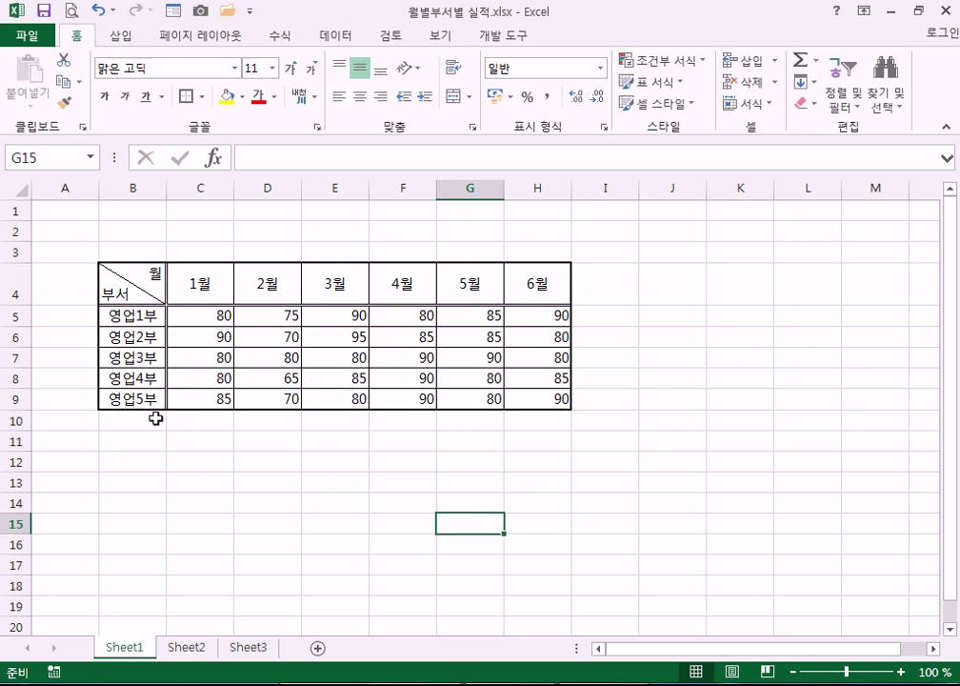
- Enter the table title 월별 부서별 영업실적 in cell B2
{"action": "left_click", "coordinate": [348, 320]}
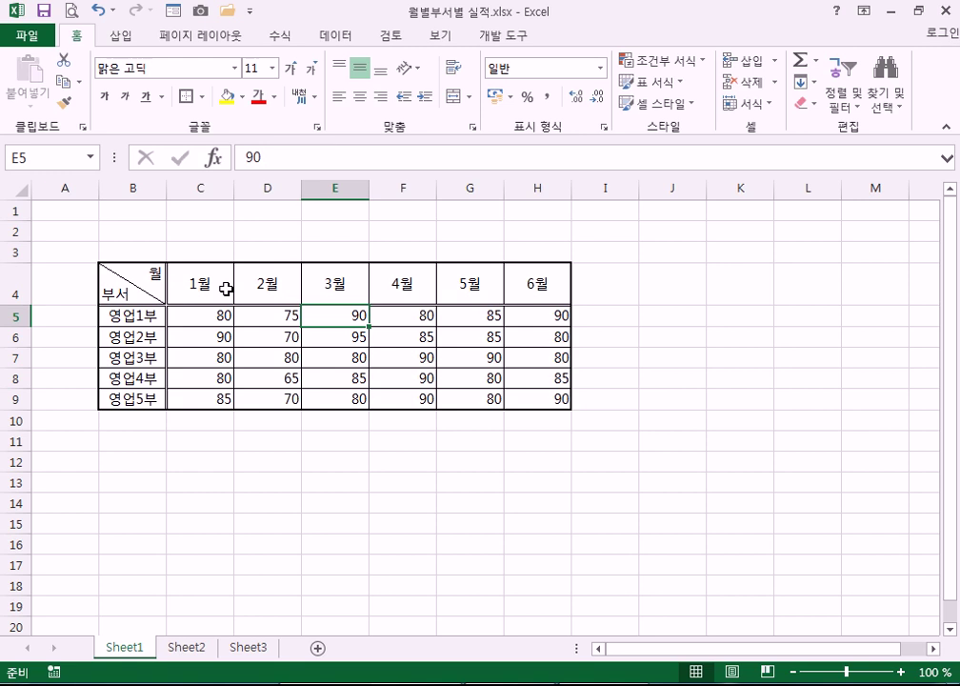
{"action": "left_click_drag", "start_coordinate": [112, 274], "coordinate": [557, 282]}
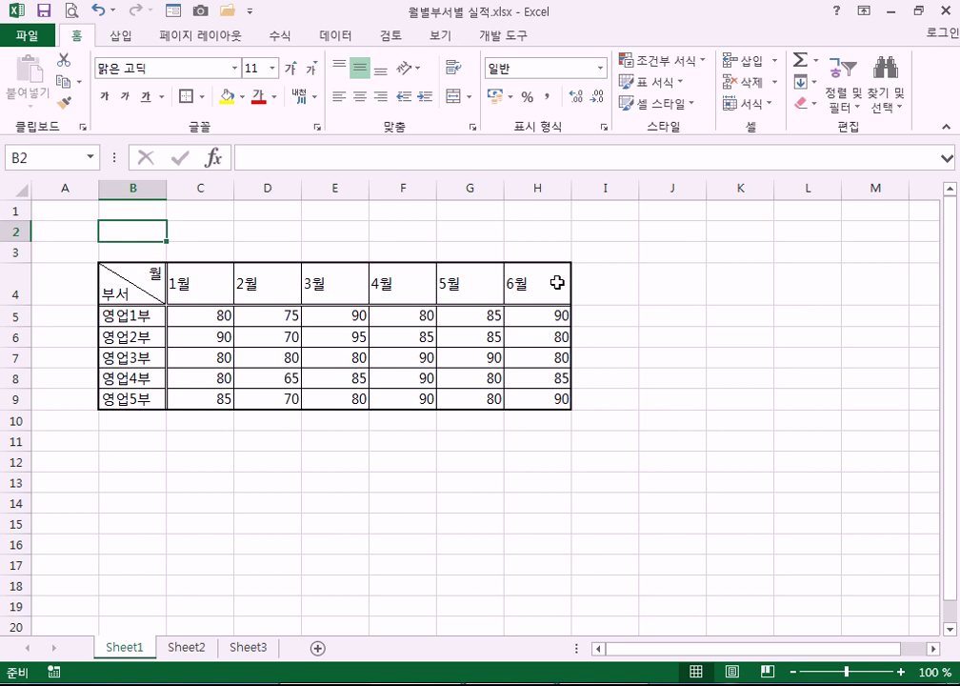
{"action": "type", "text": "월별"}
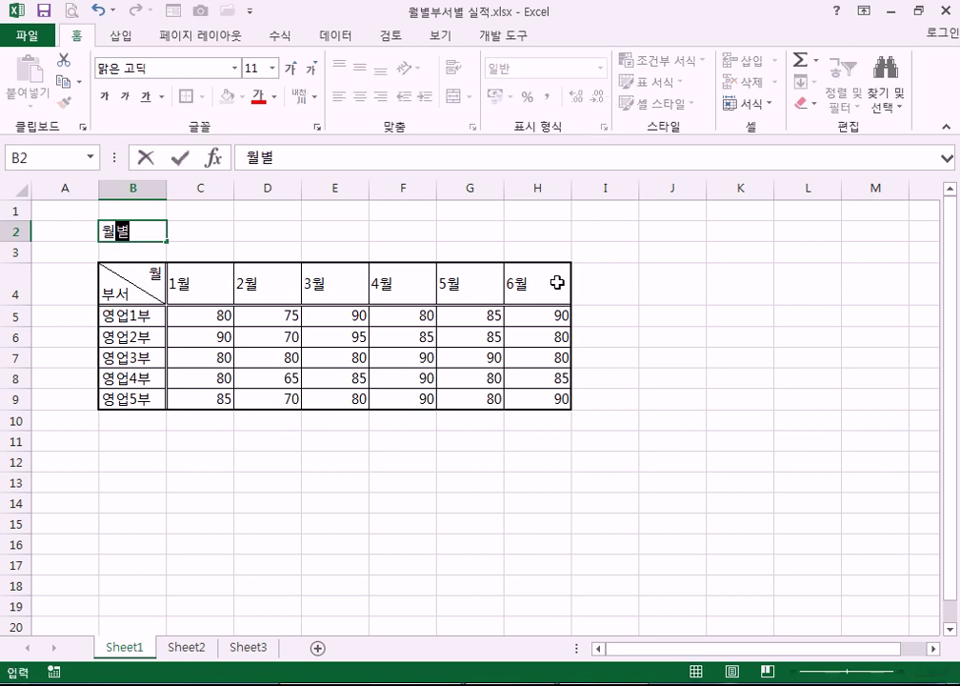
{"action": "type", "text": " 부서별 영없"}
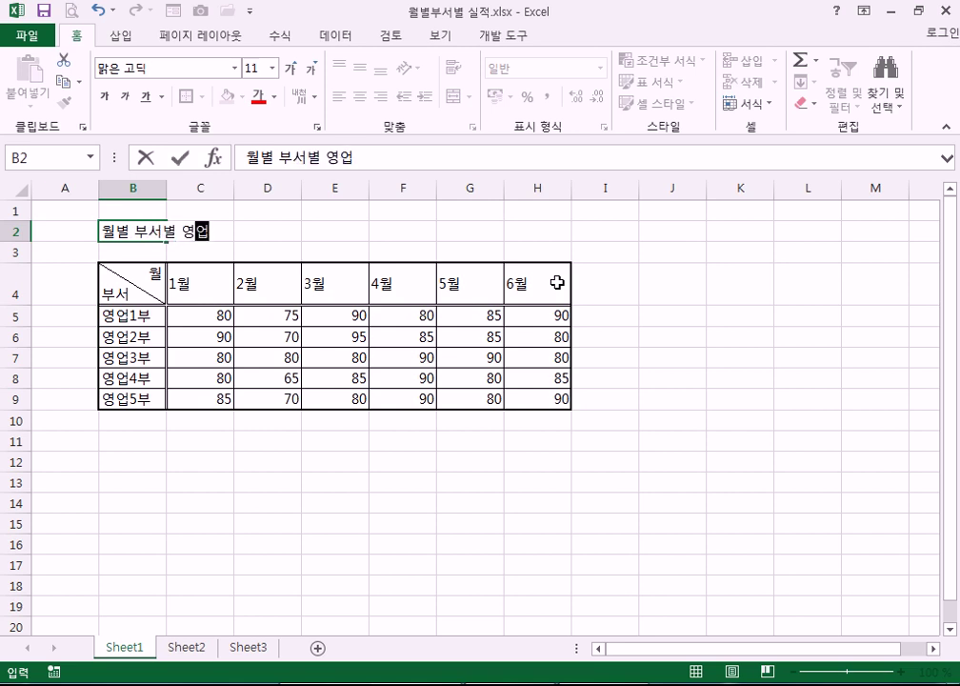
{"action": "type", "text": "실적"}
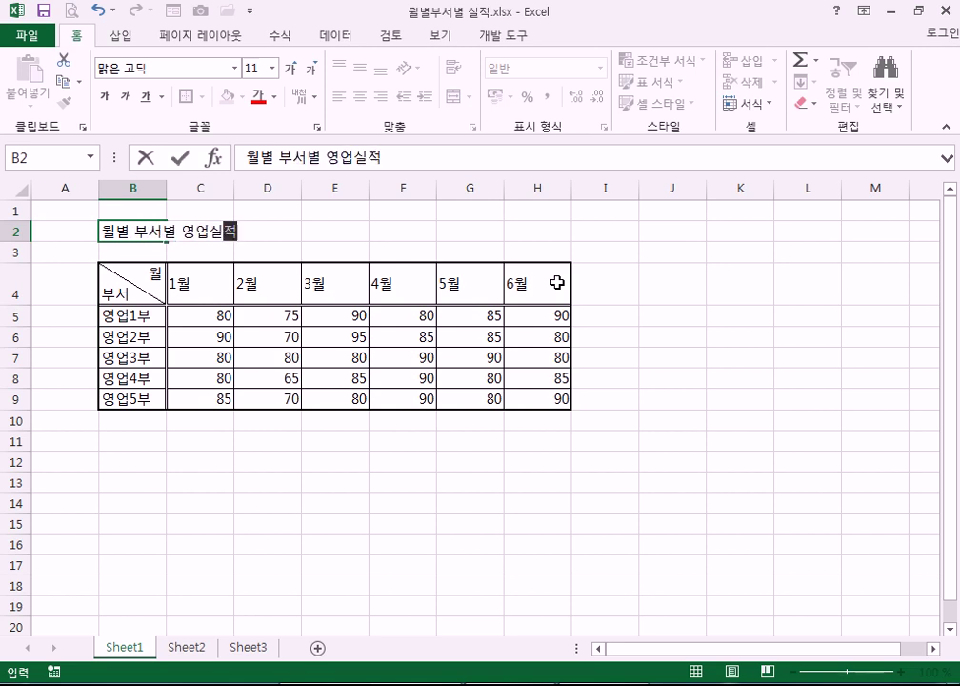
{"action": "key", "text": "Return"}
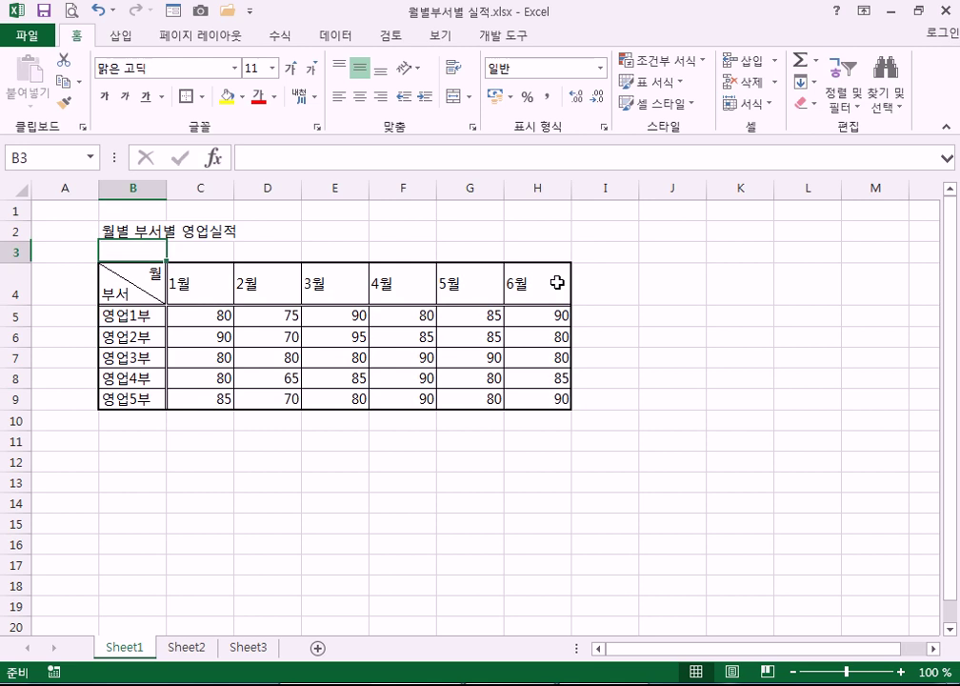
- Merge and center the title across B2:H2, toggling the merge off and on again
{"action": "left_click", "coordinate": [134, 235]}
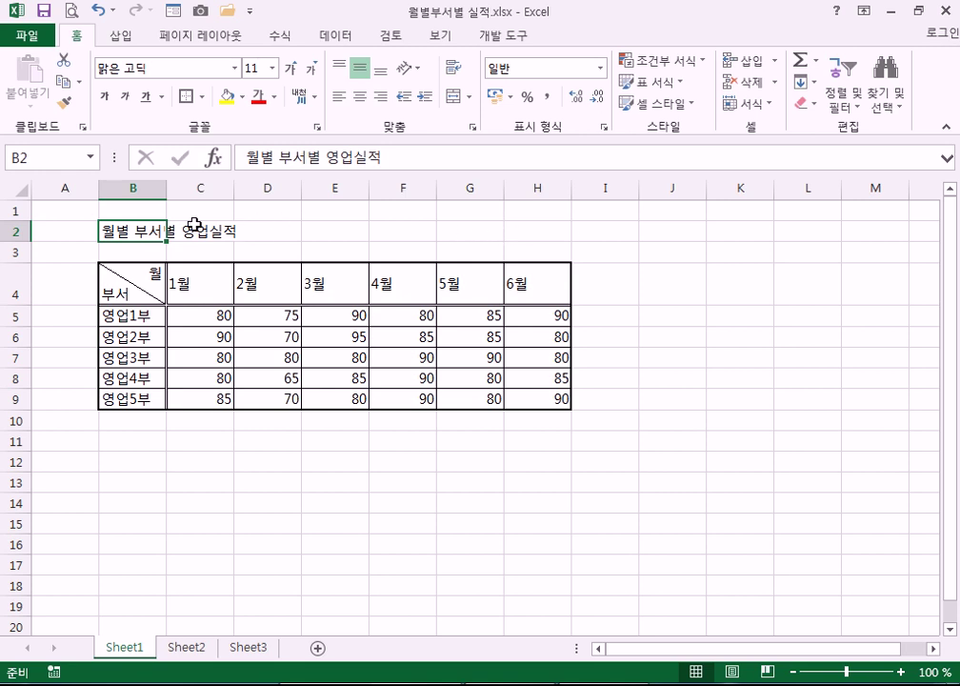
{"action": "left_click_drag", "start_coordinate": [140, 231], "coordinate": [524, 231]}
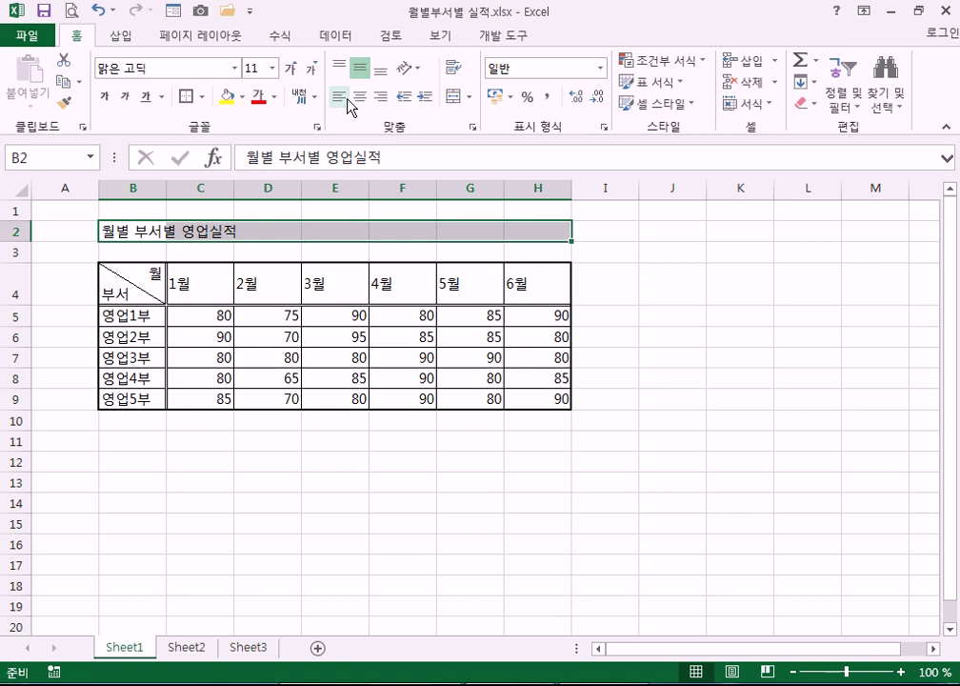
{"action": "left_click", "coordinate": [453, 98]}
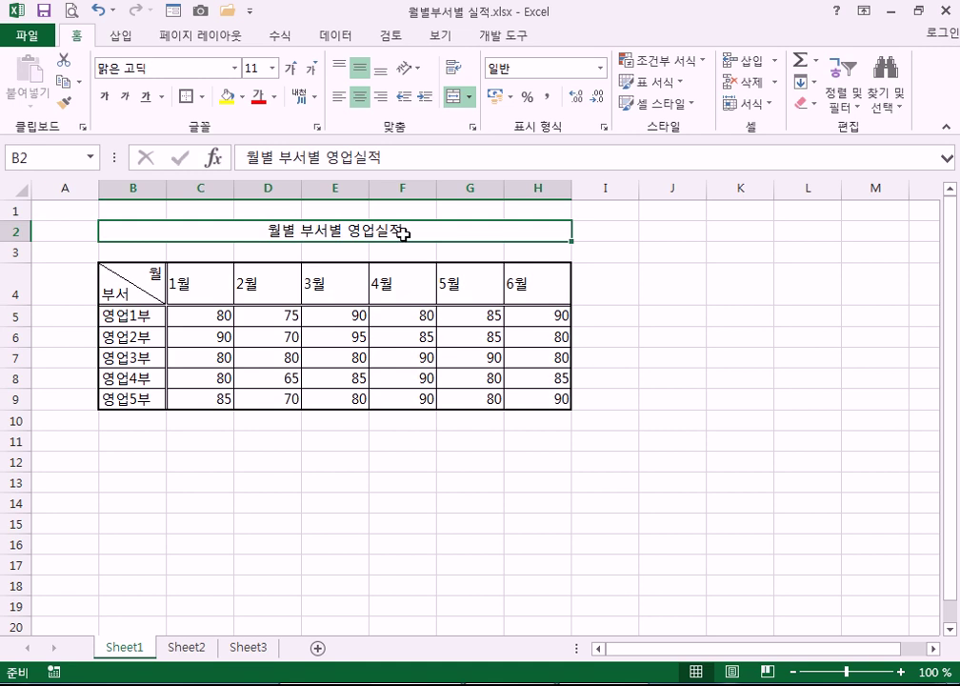
{"action": "left_click", "coordinate": [454, 96]}
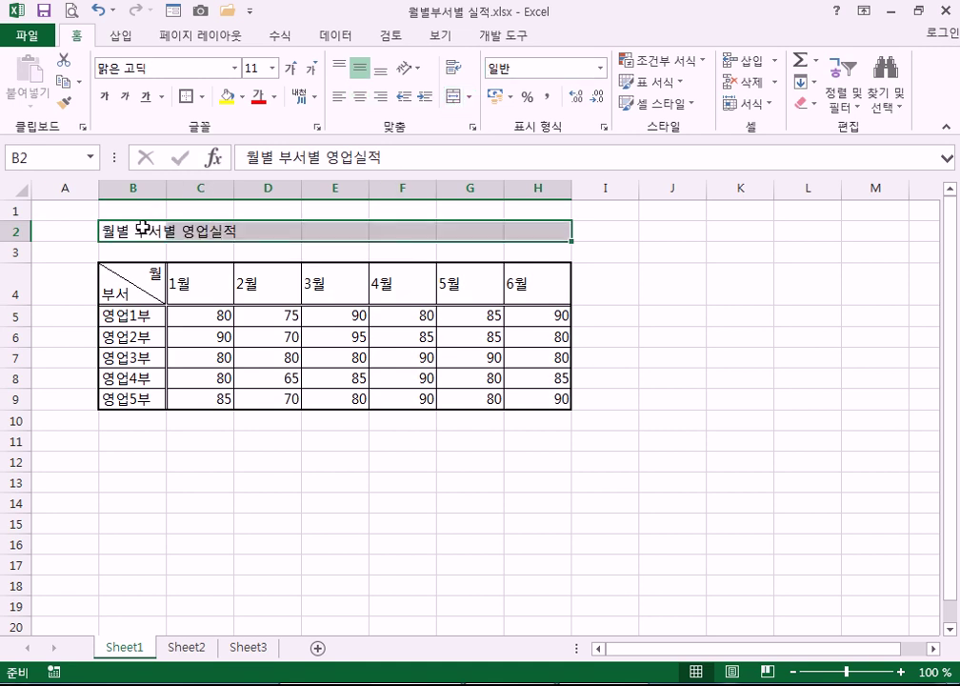
{"action": "left_click", "coordinate": [454, 97]}
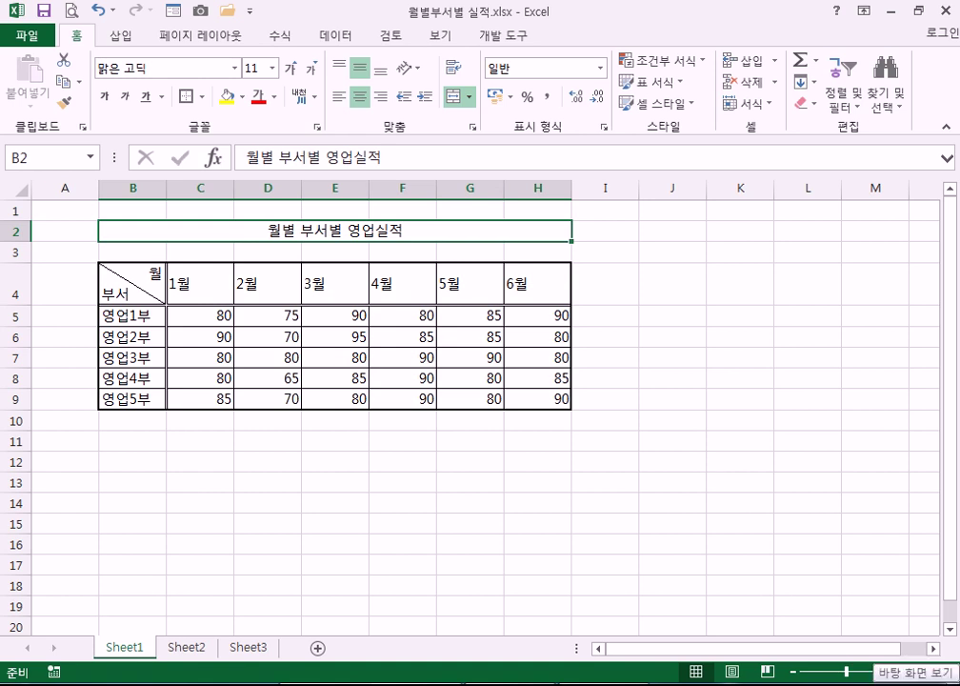
- Switch to the Windows desktop, set the display resolution to 1280 × 1024 keeping the changed settings, and return to the Excel workbook
{"action": "left_click", "coordinate": [956, 681]}
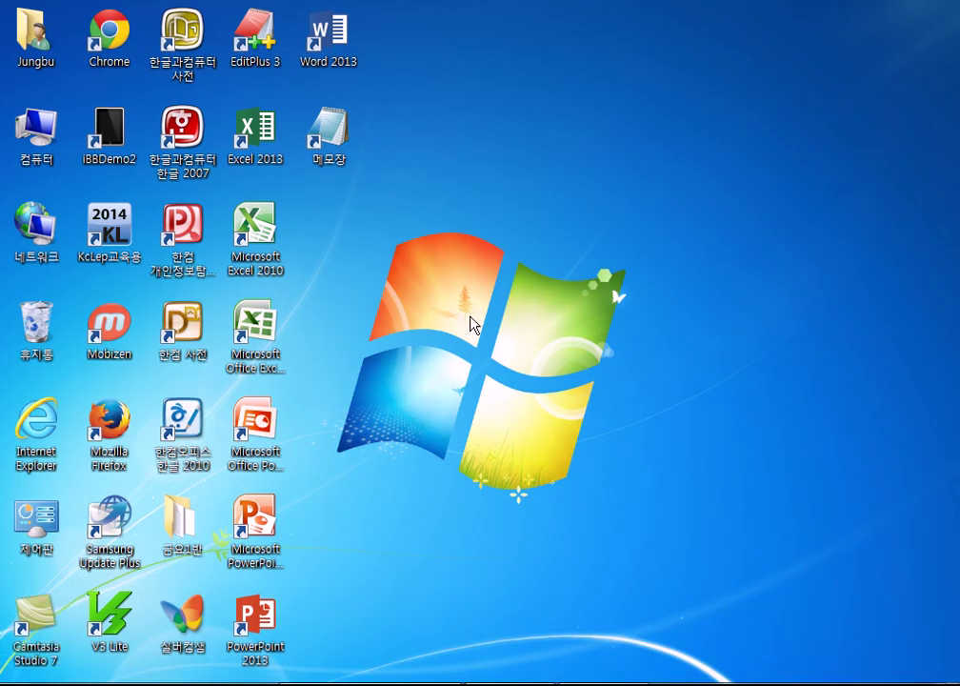
{"action": "right_click", "coordinate": [467, 314]}
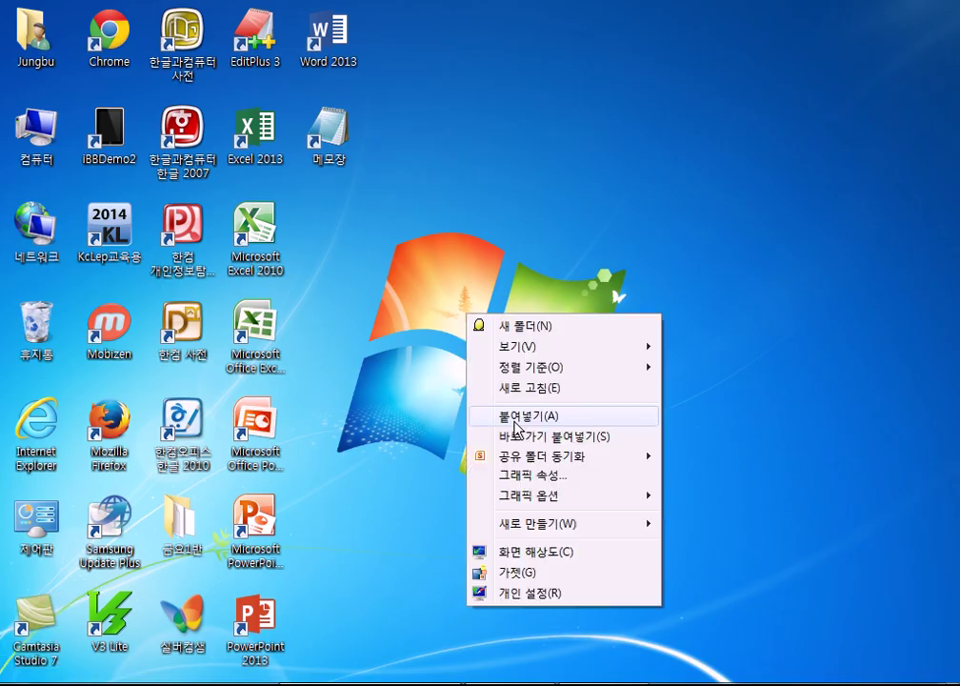
{"action": "left_click", "coordinate": [527, 554]}
{"action": "left_click", "coordinate": [398, 269]}
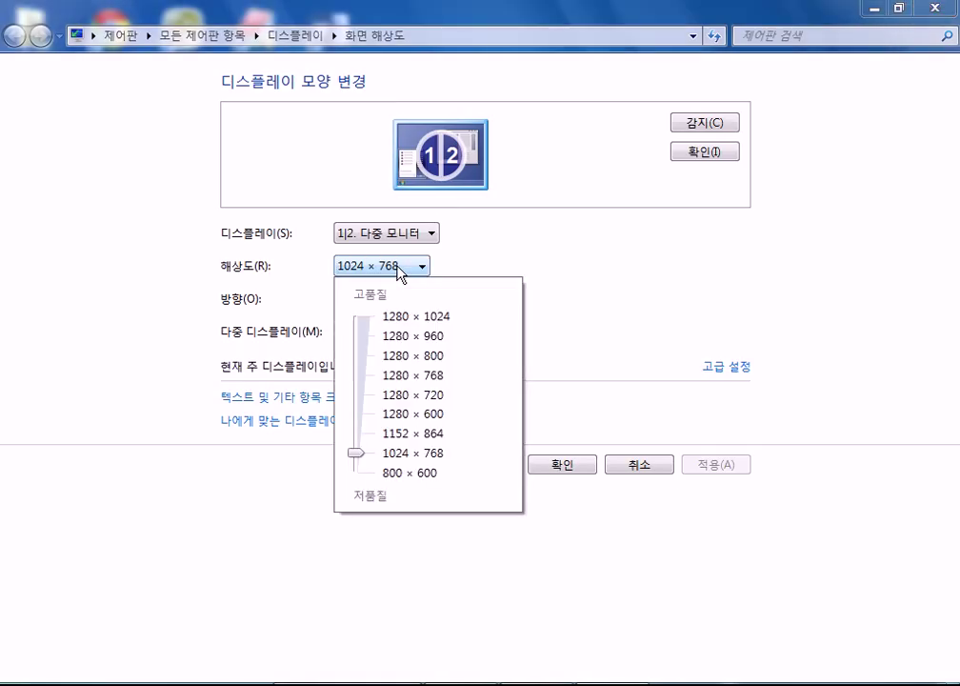
{"action": "left_click", "coordinate": [388, 316]}
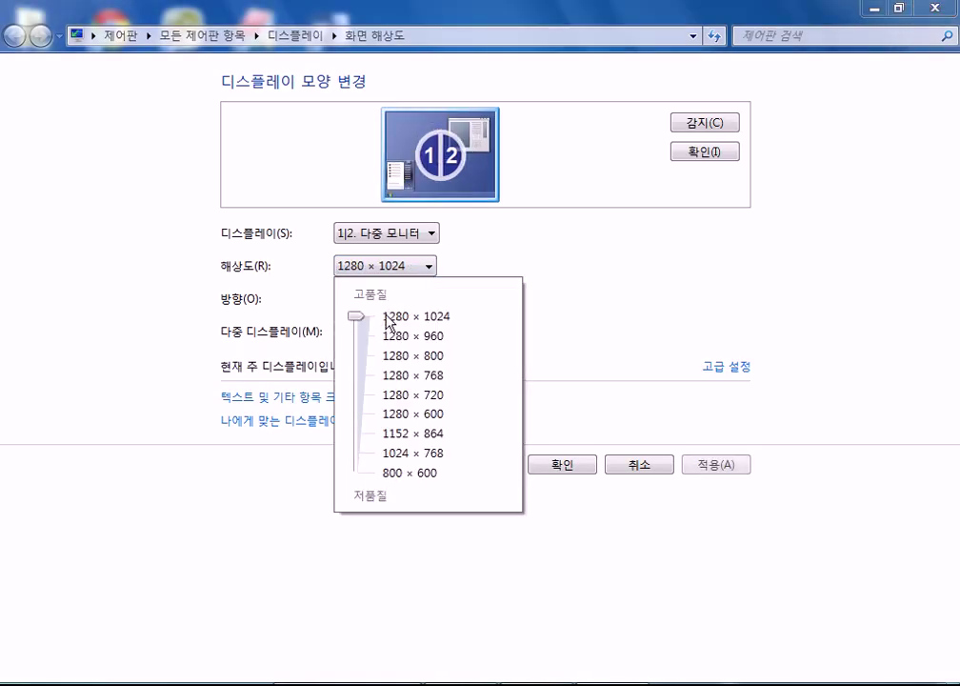
{"action": "left_click", "coordinate": [550, 474]}
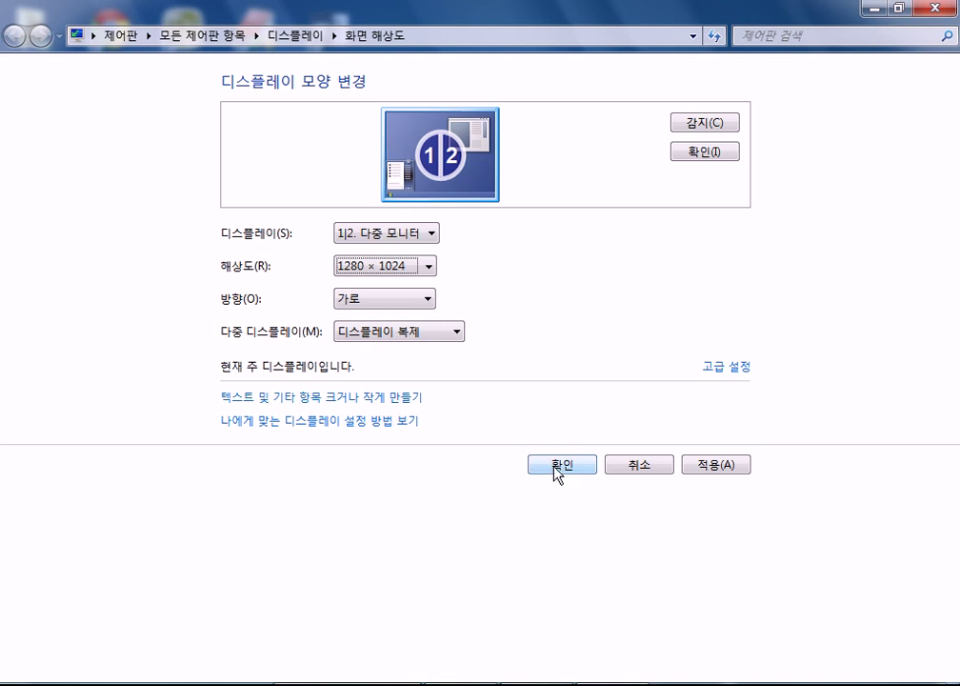
{"action": "left_click", "coordinate": [557, 467]}
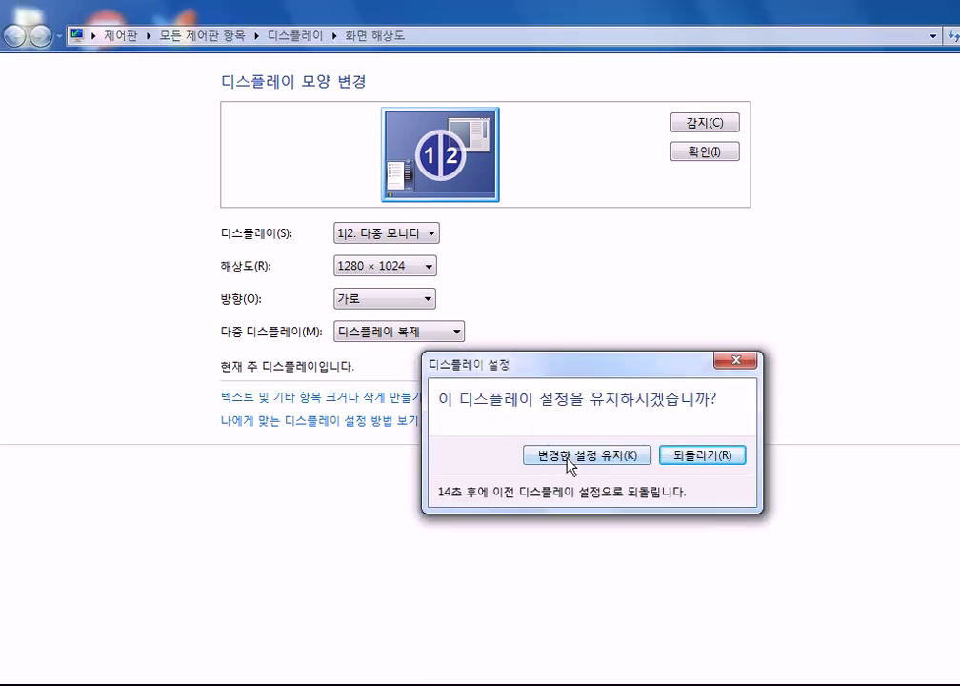
{"action": "left_click", "coordinate": [571, 459]}
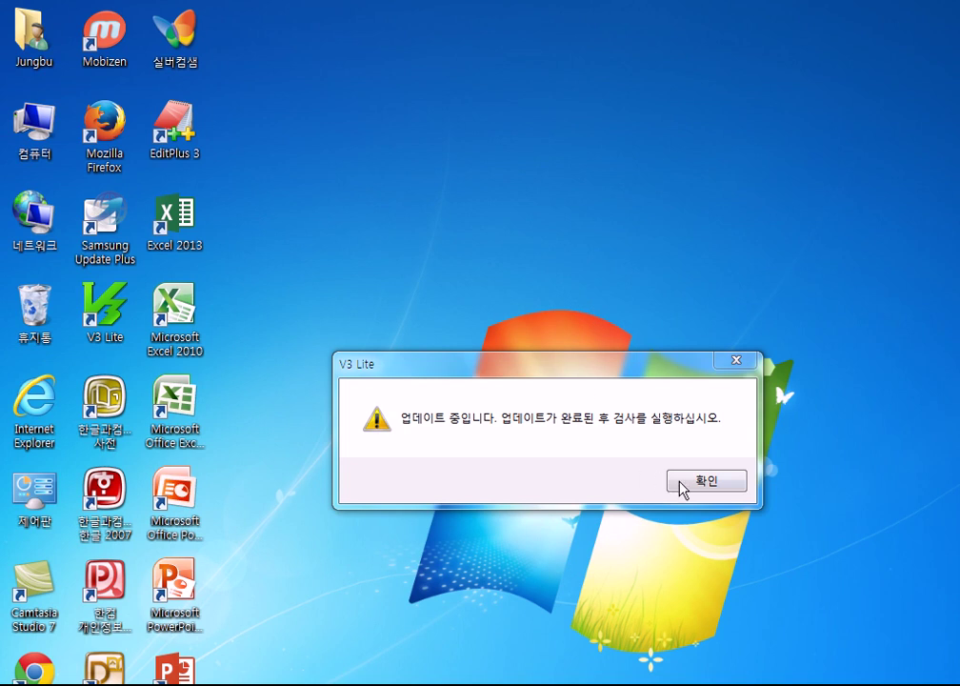
{"action": "left_click", "coordinate": [683, 483]}
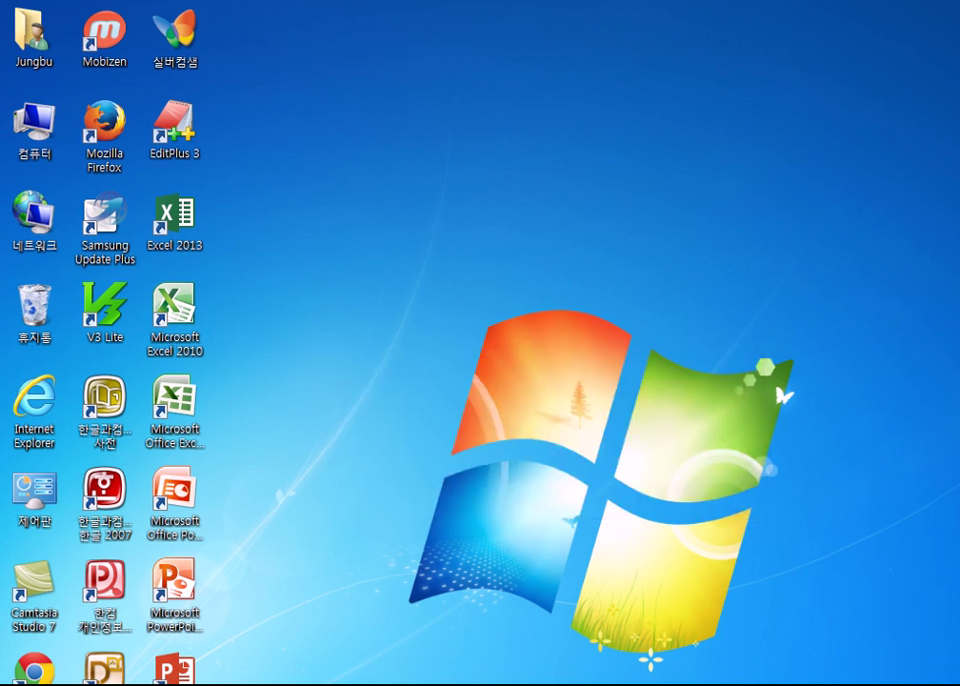
{"action": "left_click", "coordinate": [552, 683]}
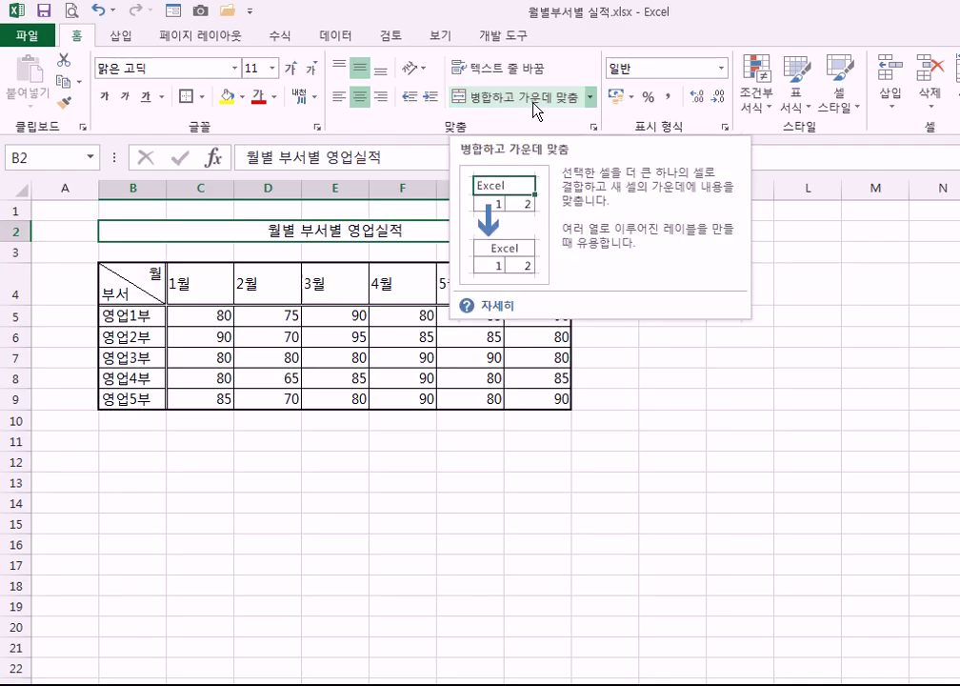
- Restore the workbook window from full size, move it, and adjust its width to compare how the ribbon commands are displayed
{"action": "key", "text": "super+Down"}
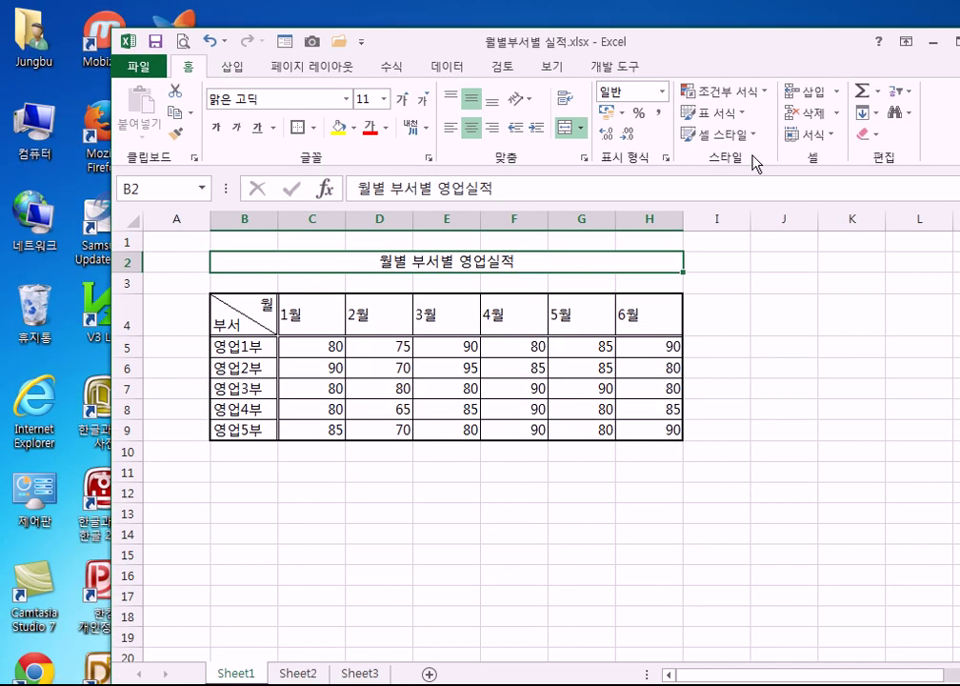
{"action": "left_click_drag", "start_coordinate": [726, 59], "coordinate": [614, 36]}
{"action": "left_click_drag", "start_coordinate": [888, 135], "coordinate": [958, 134]}
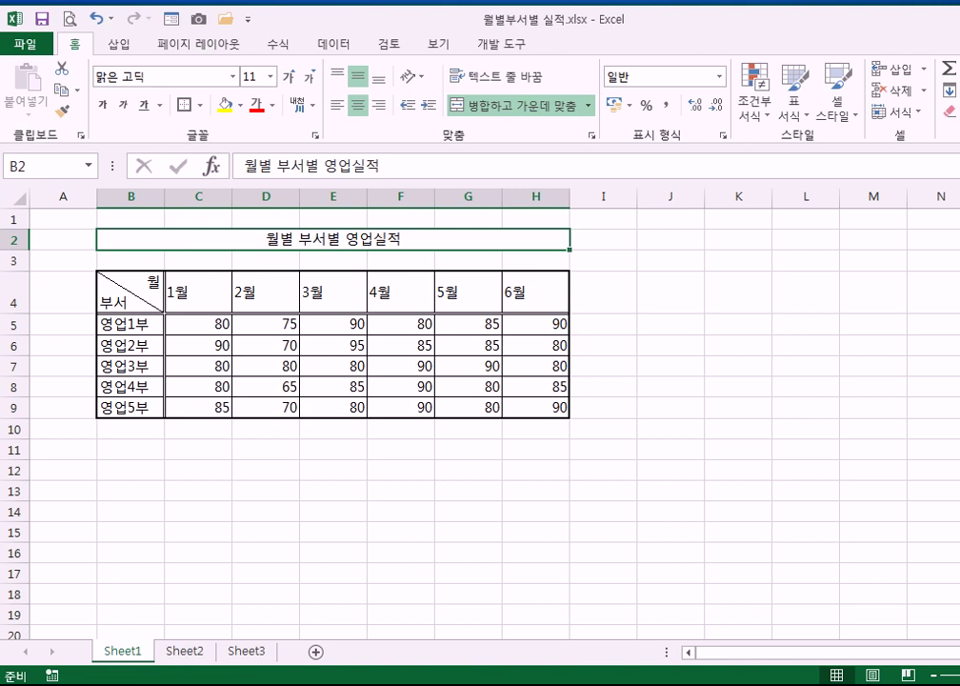
{"action": "left_click_drag", "start_coordinate": [959, 134], "coordinate": [959, 134]}
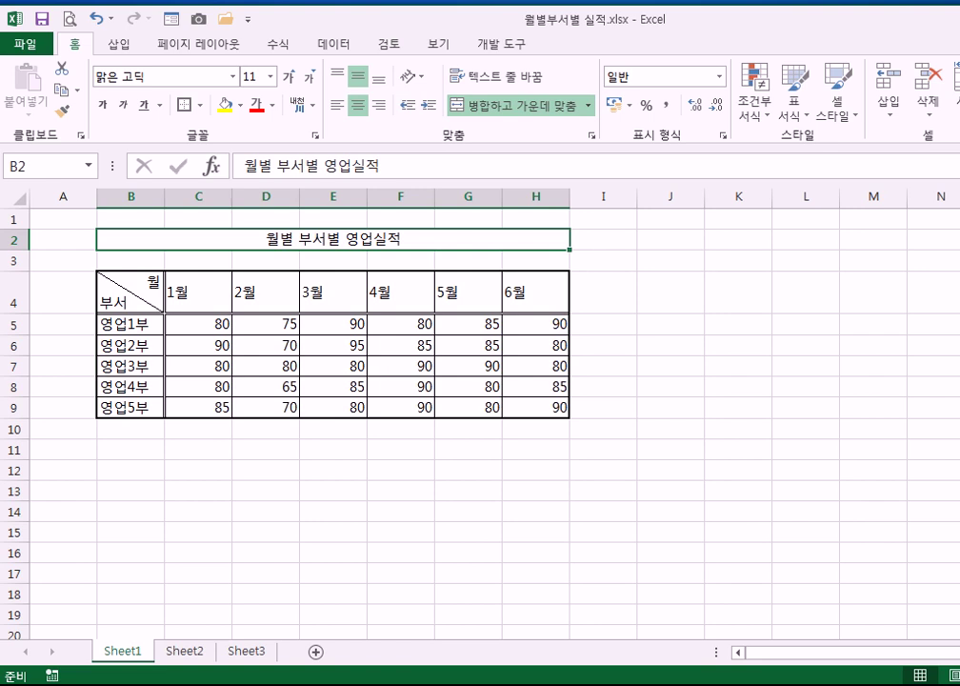
{"action": "left_click_drag", "start_coordinate": [959, 127], "coordinate": [920, 127]}
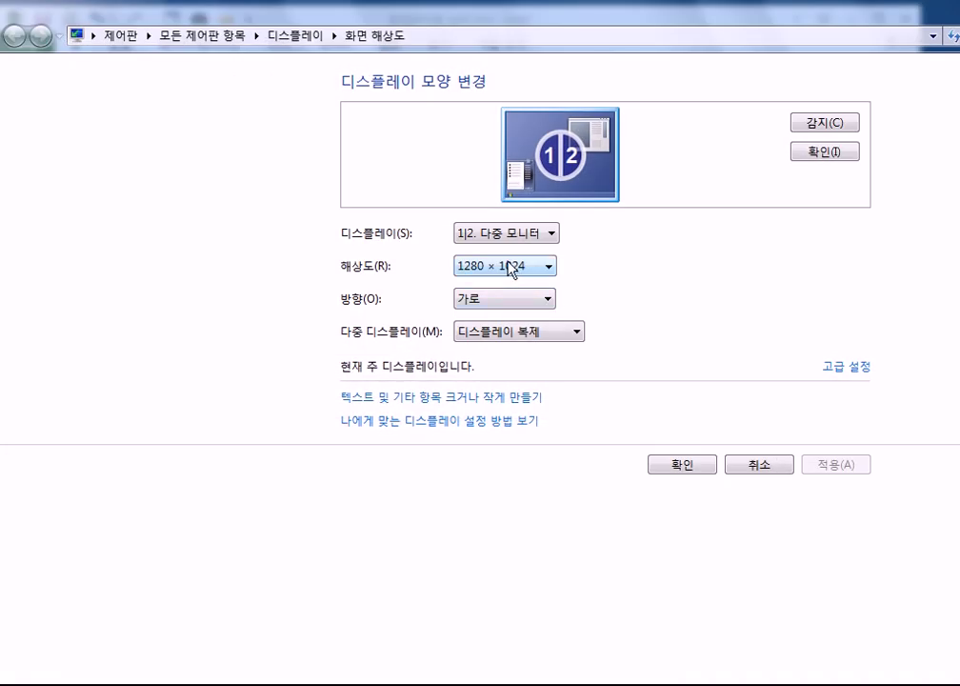
- Set the Windows display resolution to 1024 × 768 and maximize the Excel workbook window
{"action": "left_click", "coordinate": [510, 269]}
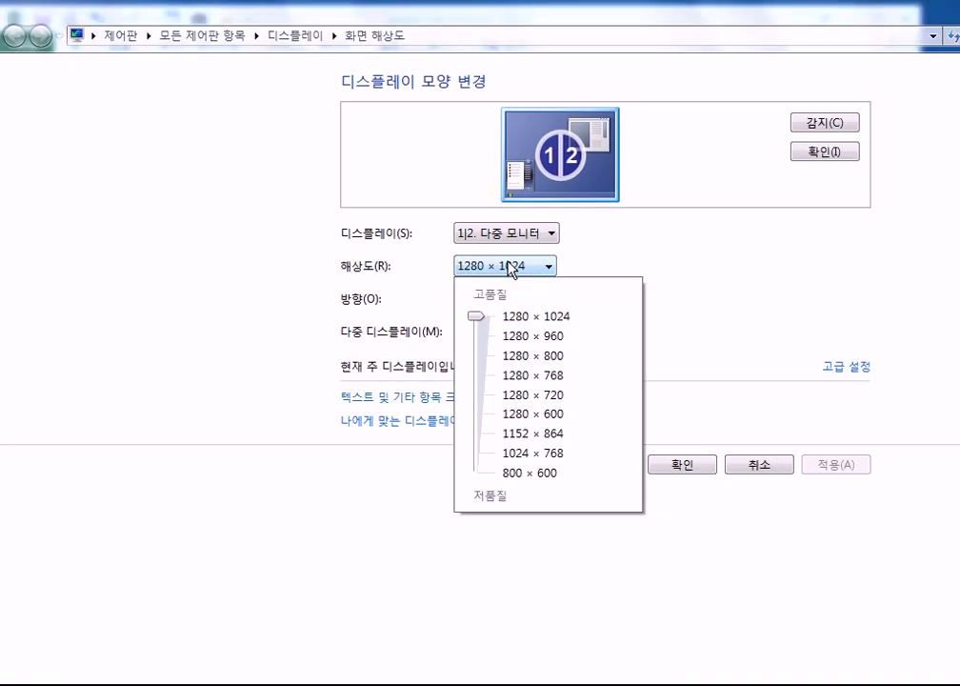
{"action": "left_click", "coordinate": [496, 460]}
{"action": "left_click", "coordinate": [680, 470]}
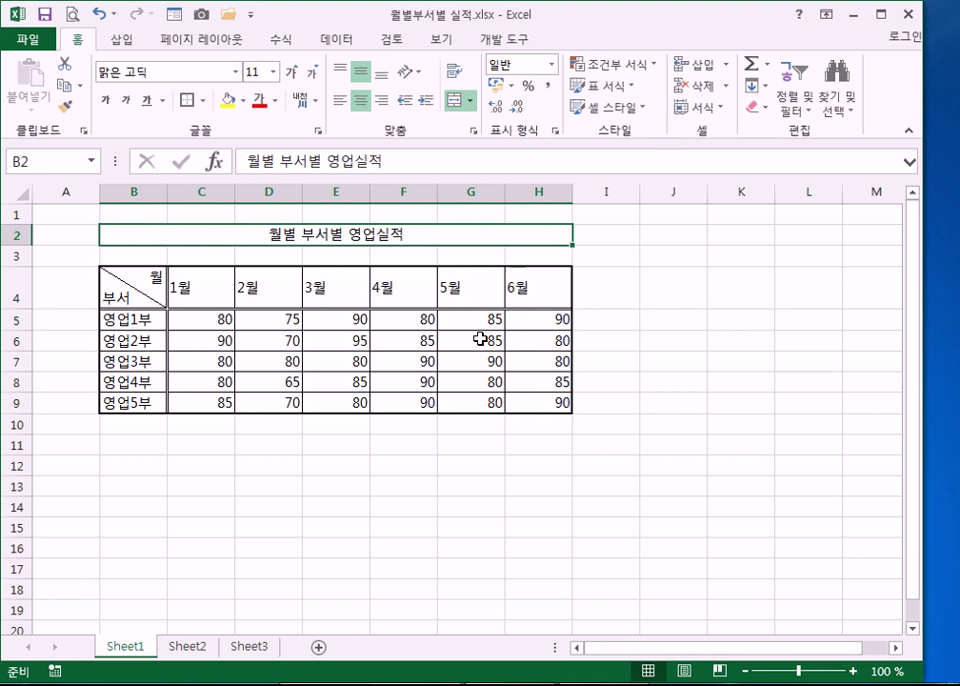
{"action": "left_click", "coordinate": [883, 16]}
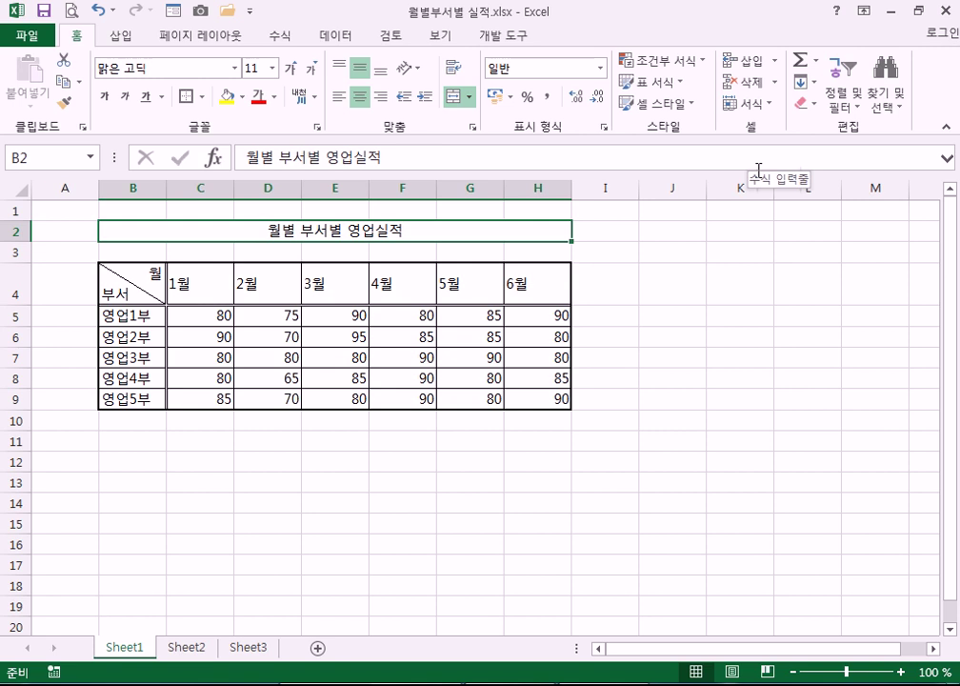
- Restore the workbook window, narrow and widen it to compare the ribbon layouts, and maximize it again
{"action": "left_click", "coordinate": [451, 98]}
{"action": "left_click", "coordinate": [919, 12]}
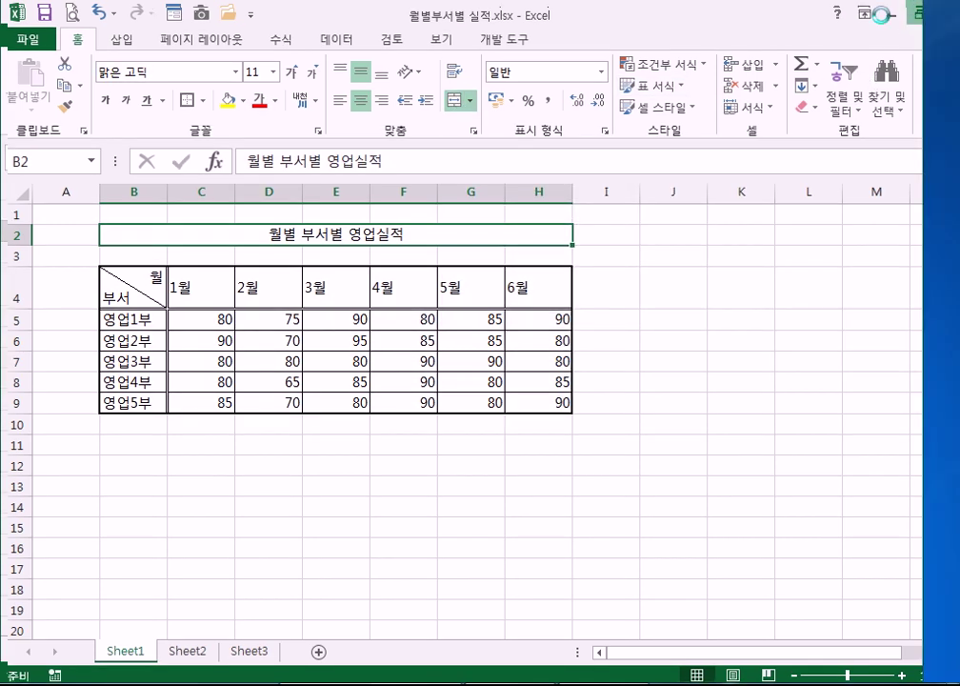
{"action": "left_click_drag", "start_coordinate": [922, 99], "coordinate": [620, 112]}
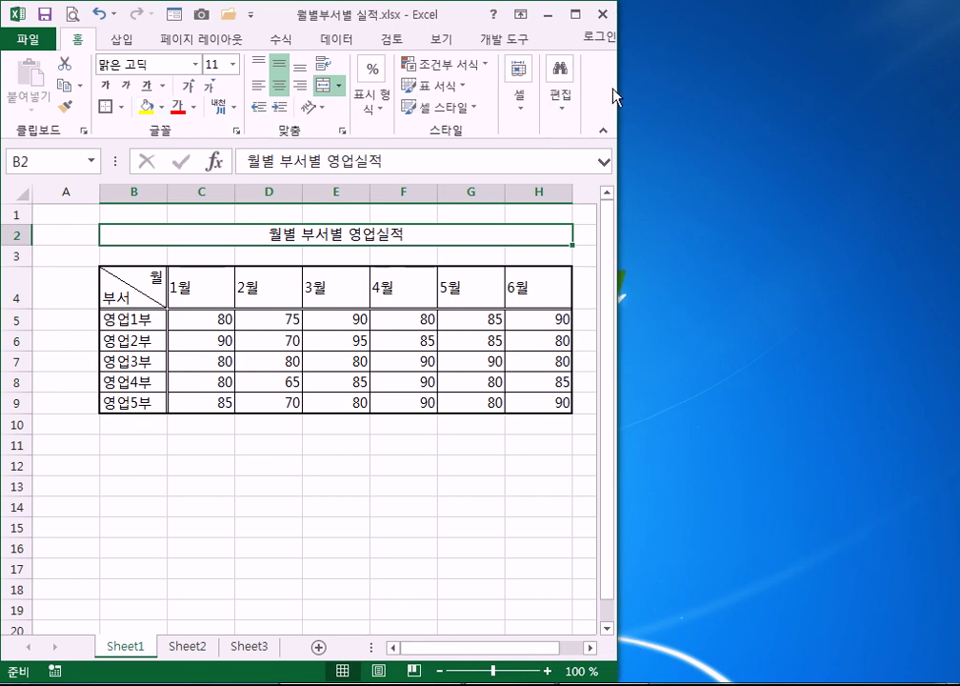
{"action": "left_click_drag", "start_coordinate": [619, 99], "coordinate": [774, 95]}
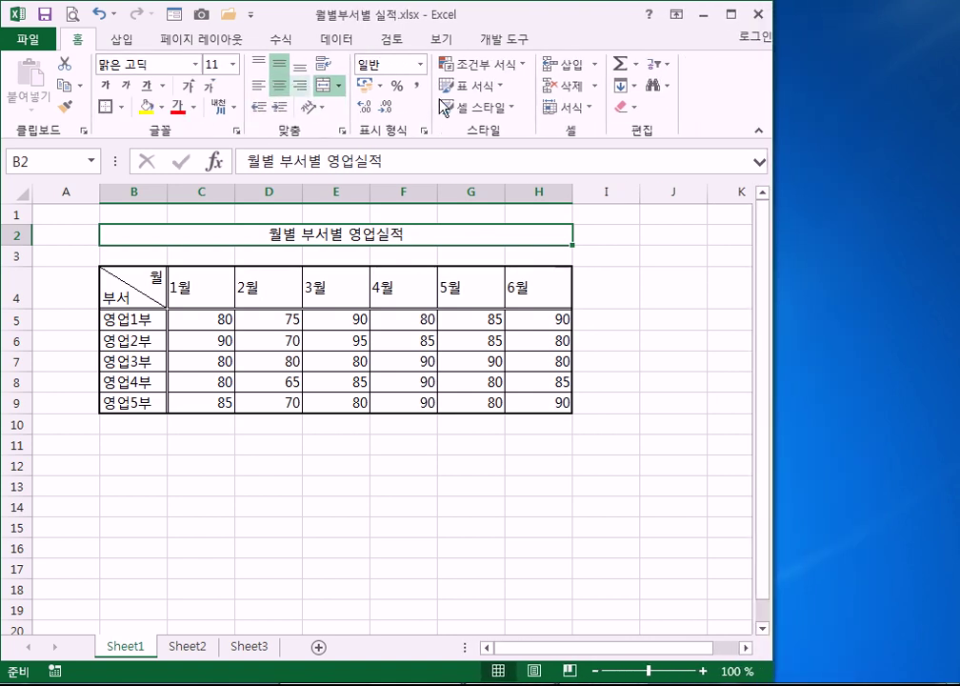
{"action": "left_click_drag", "start_coordinate": [775, 93], "coordinate": [958, 94]}
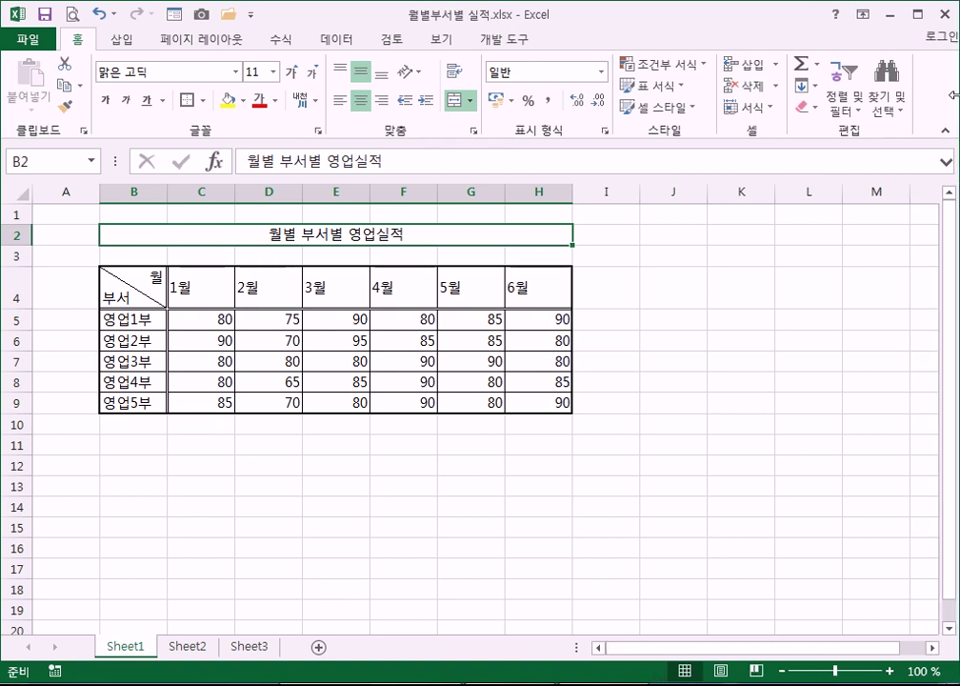
{"action": "left_click", "coordinate": [919, 13]}
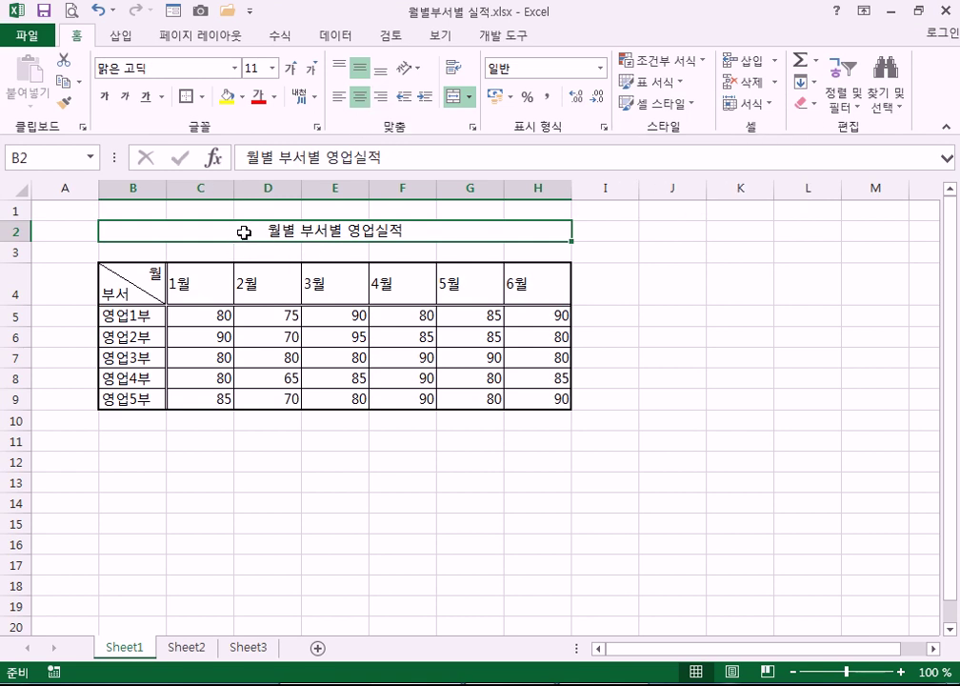
- Enlarge the font of the title in B2 stepwise to 16 and shrink it back to 11
{"action": "left_click", "coordinate": [291, 71]}
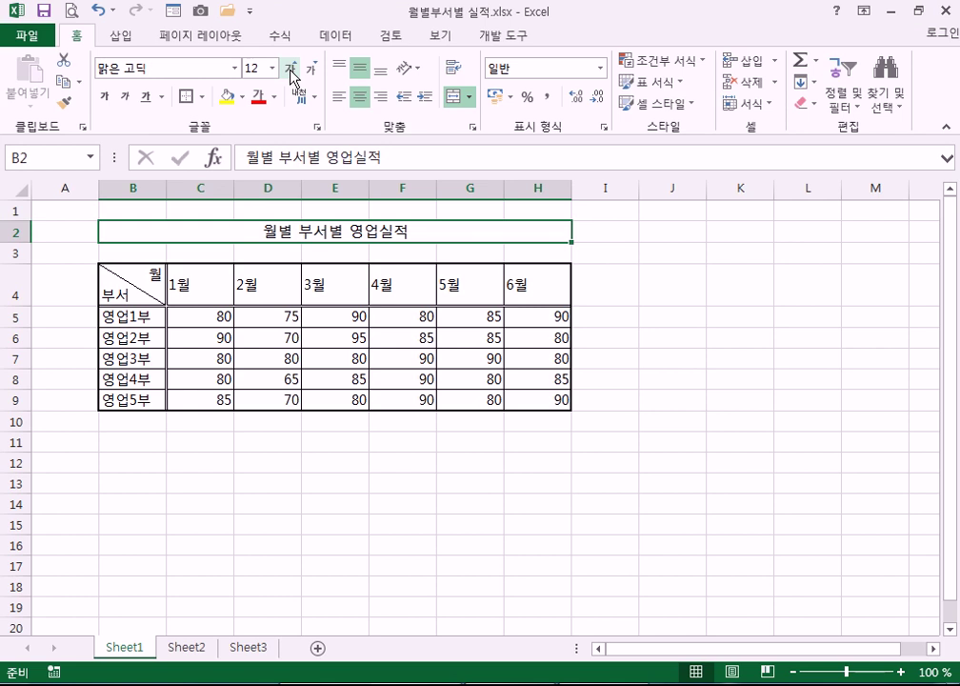
{"action": "left_click", "coordinate": [291, 71]}
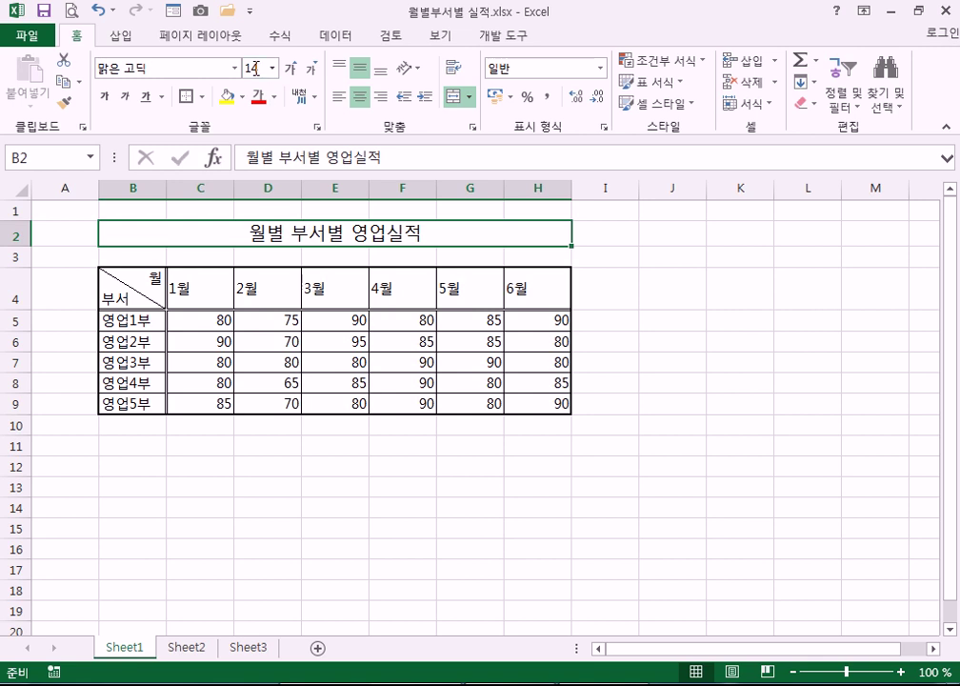
{"action": "left_click", "coordinate": [291, 69]}
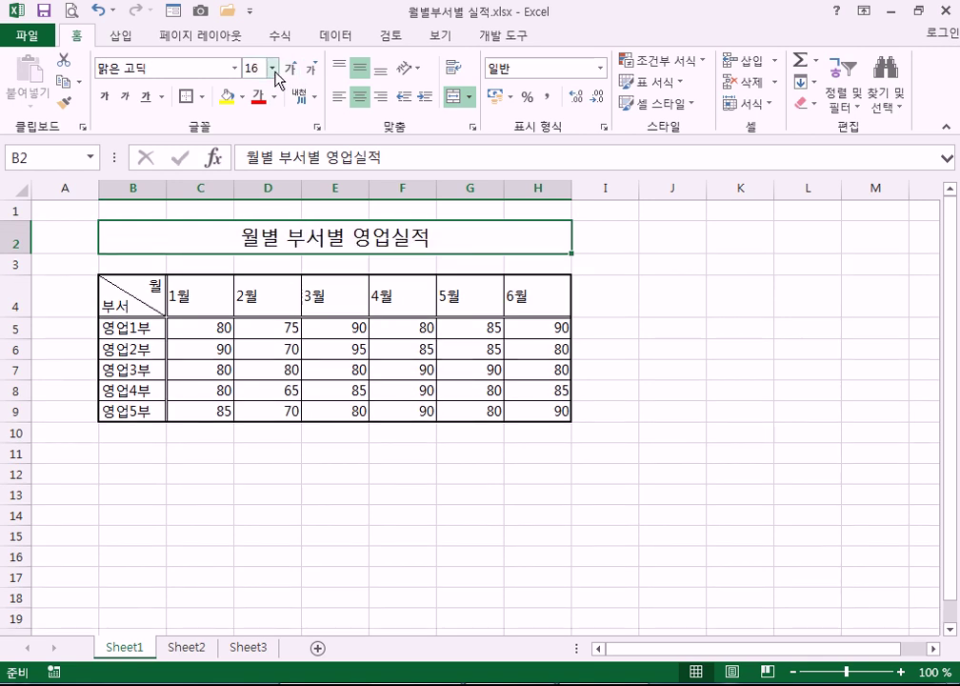
{"action": "left_click", "coordinate": [272, 68]}
{"action": "left_click", "coordinate": [272, 68]}
{"action": "left_click", "coordinate": [315, 73]}
{"action": "left_click", "coordinate": [314, 72]}
{"action": "left_click", "coordinate": [314, 73]}
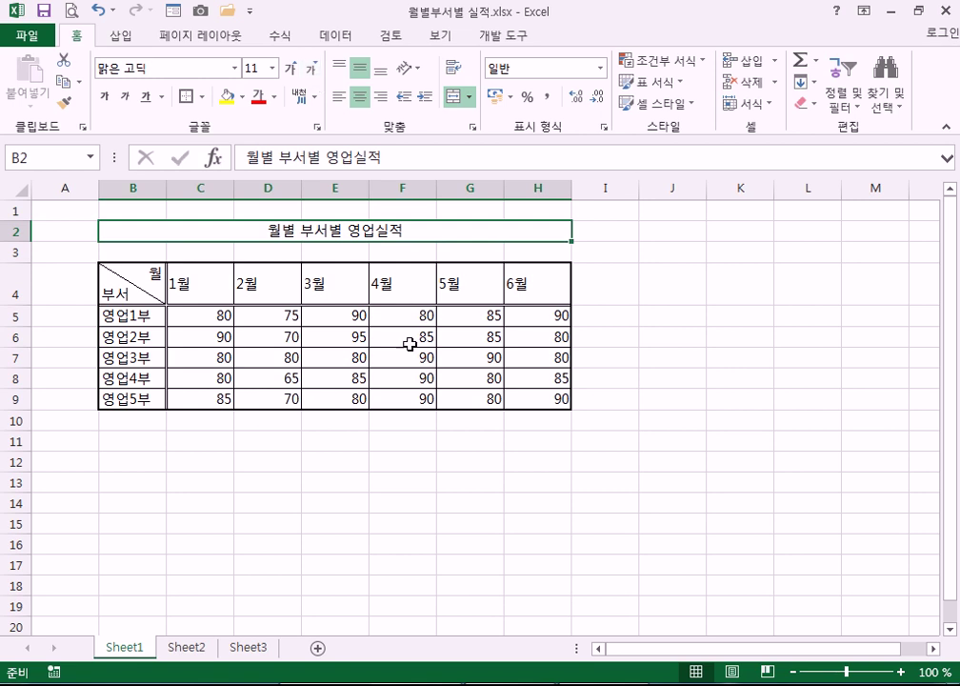
- Reselect the merged title in row 2 and enlarge its font stepwise to 28
{"action": "left_click", "coordinate": [358, 317]}
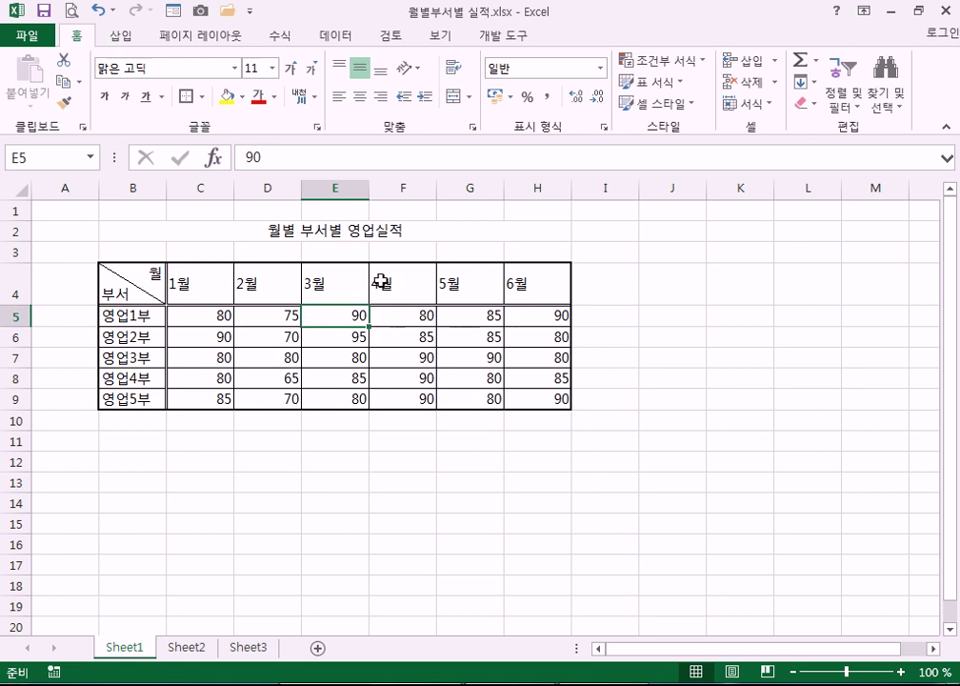
{"action": "left_click", "coordinate": [270, 231]}
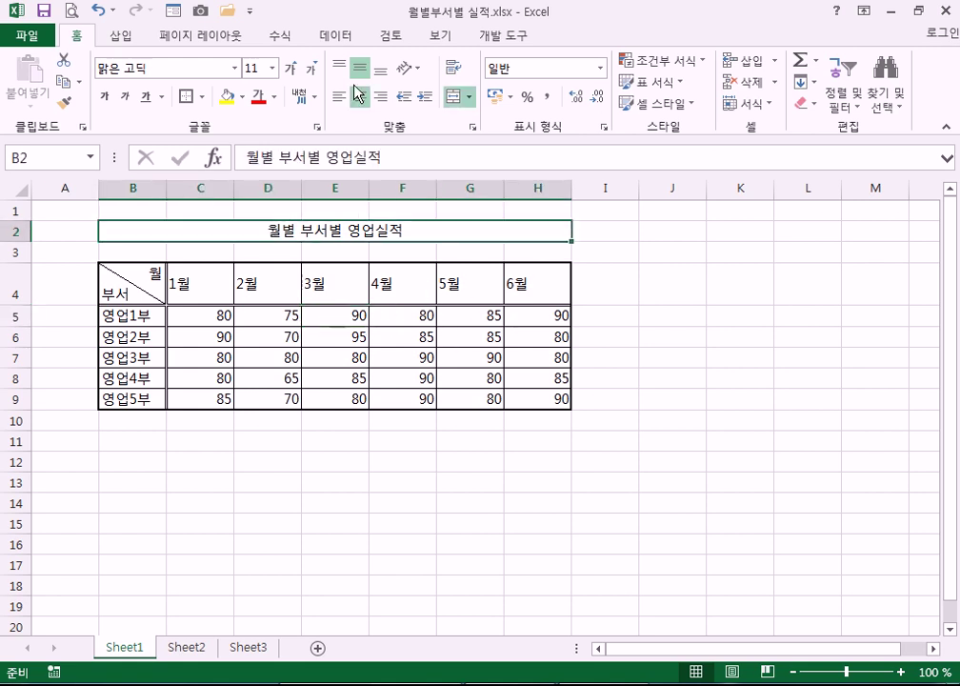
{"action": "left_click", "coordinate": [293, 69]}
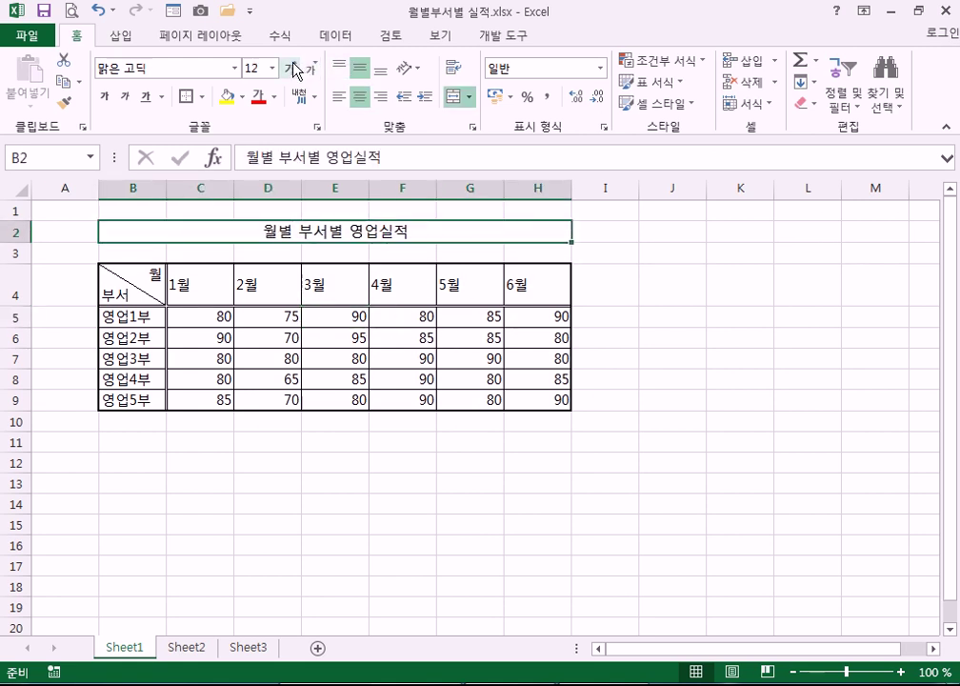
{"action": "left_click", "coordinate": [292, 68]}
{"action": "left_click", "coordinate": [293, 69]}
{"action": "left_click", "coordinate": [292, 68]}
{"action": "left_click", "coordinate": [292, 68]}
{"action": "left_click", "coordinate": [292, 69]}
{"action": "left_click", "coordinate": [292, 68]}
{"action": "left_click", "coordinate": [292, 69]}
{"action": "left_click", "coordinate": [292, 69]}
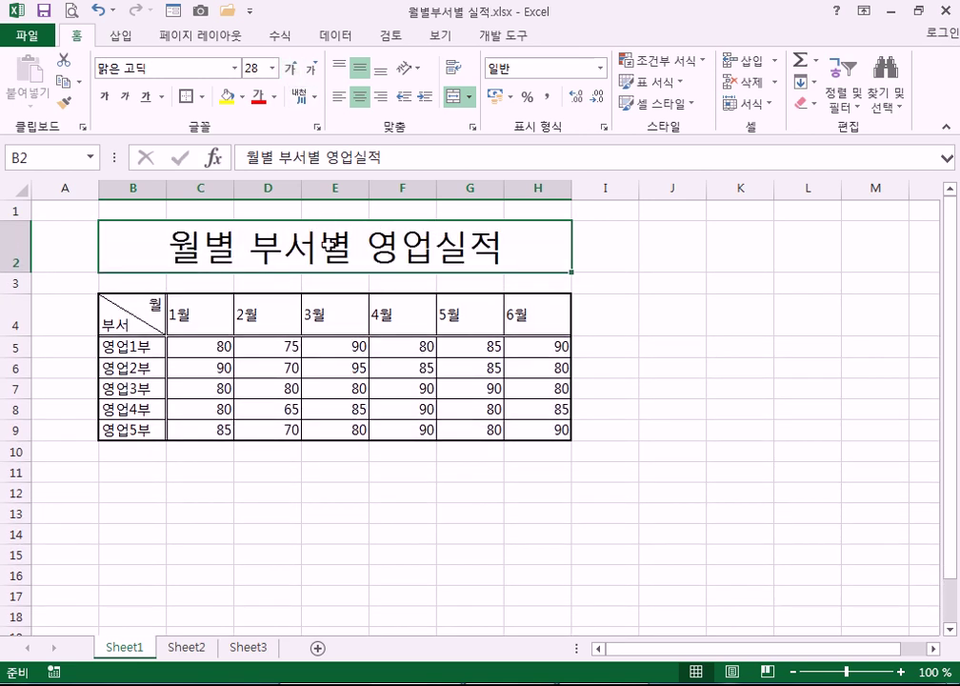
- Shrink the title's font stepwise to 14 and enlarge it again to a final size of 20
{"action": "left_click", "coordinate": [312, 68]}
{"action": "left_click", "coordinate": [312, 69]}
{"action": "left_click", "coordinate": [312, 68]}
{"action": "left_click", "coordinate": [311, 68]}
{"action": "left_click", "coordinate": [311, 69]}
{"action": "left_click", "coordinate": [312, 68]}
{"action": "left_click", "coordinate": [312, 68]}
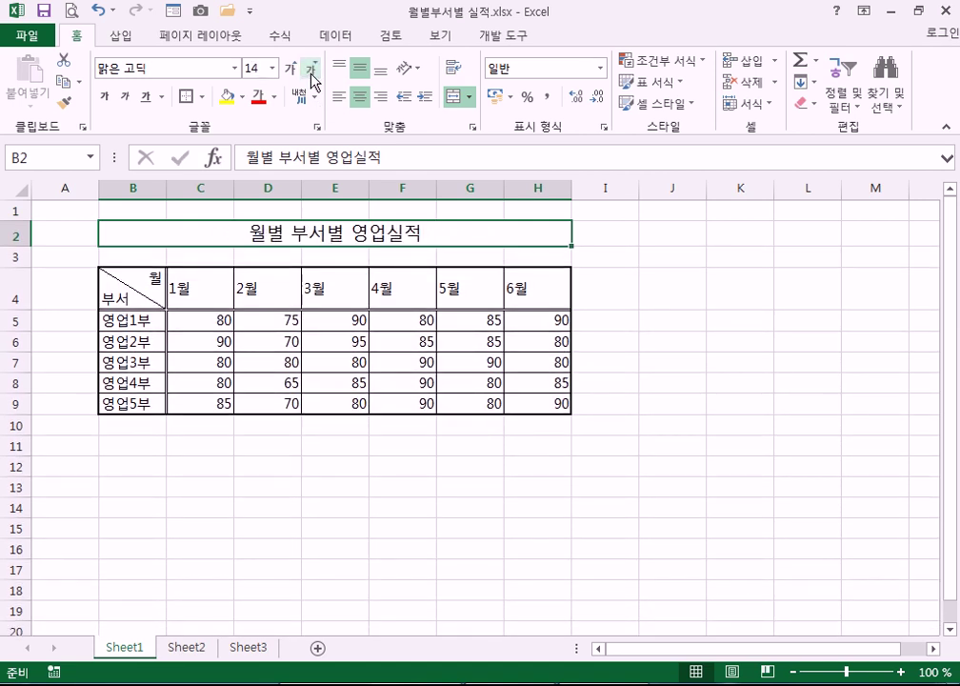
{"action": "left_click", "coordinate": [295, 69]}
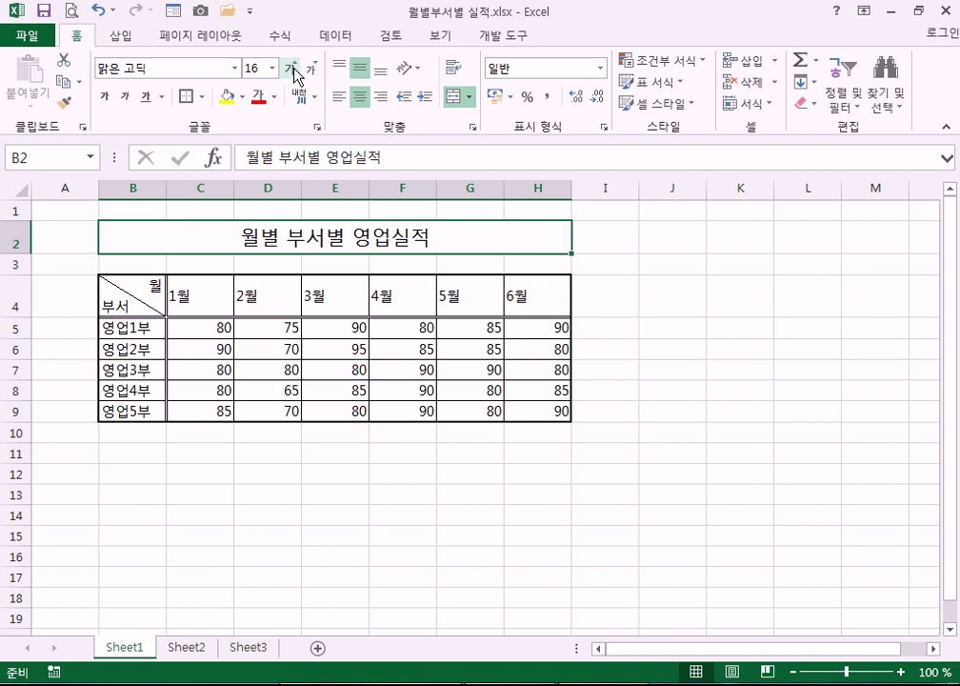
{"action": "left_click", "coordinate": [294, 70]}
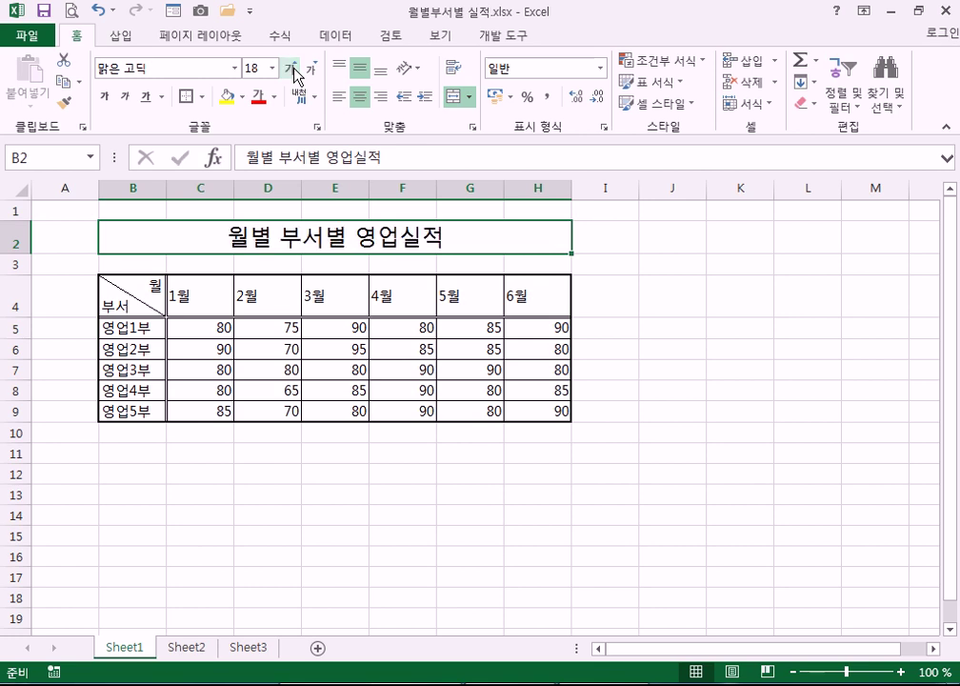
{"action": "left_click", "coordinate": [294, 71]}
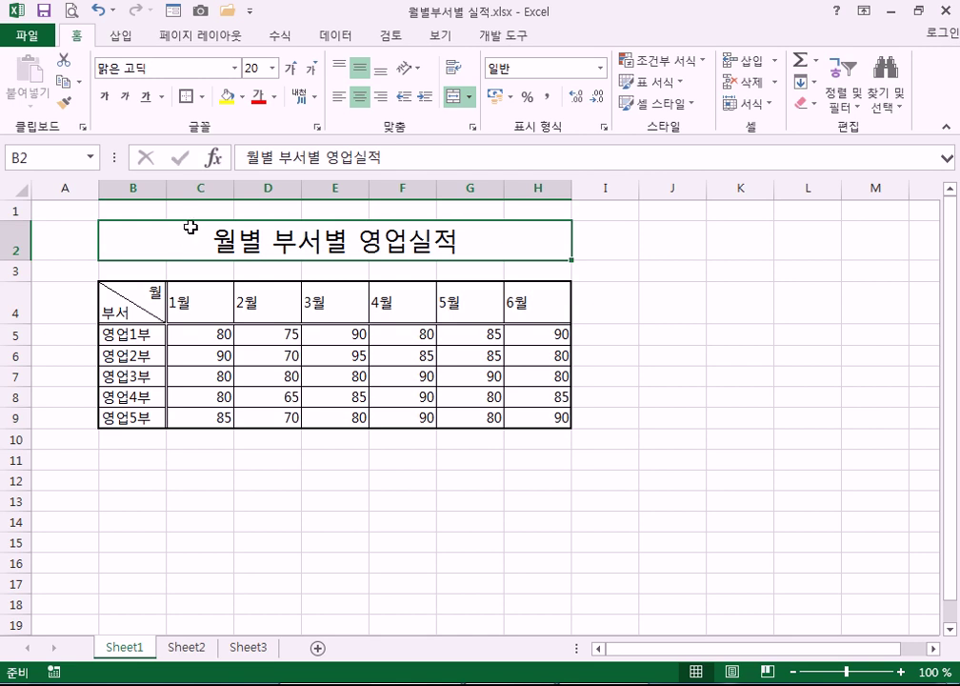
- Center the month headings C4:H4, the department names B5:B9 and the figures C5:H9 horizontally in their cells
{"action": "left_click_drag", "start_coordinate": [187, 305], "coordinate": [542, 307]}
{"action": "left_click", "coordinate": [368, 102]}
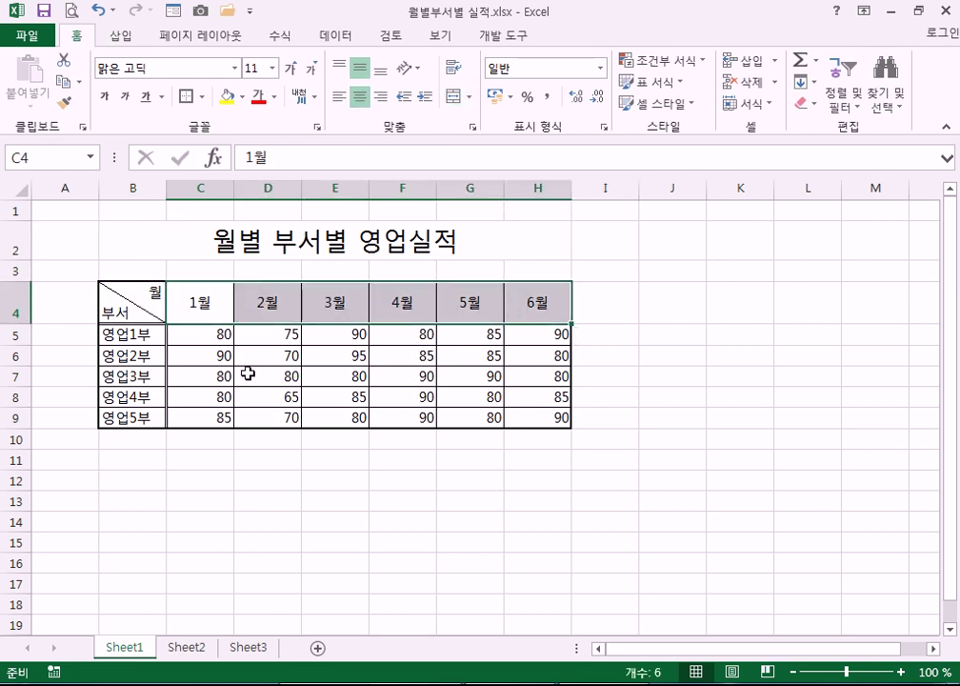
{"action": "left_click_drag", "start_coordinate": [145, 335], "coordinate": [531, 416]}
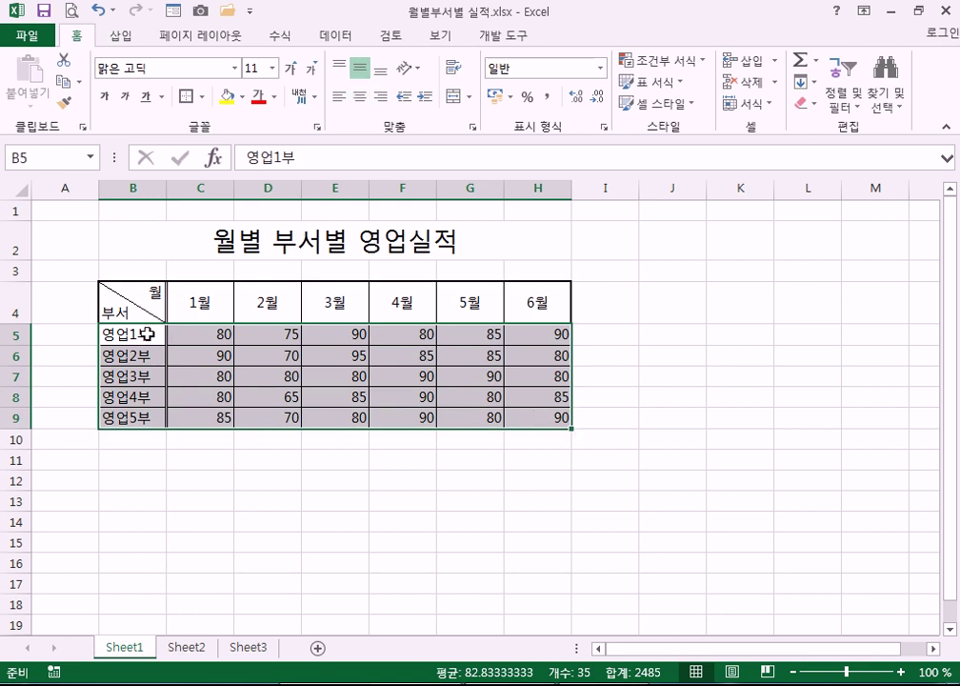
{"action": "left_click_drag", "start_coordinate": [144, 333], "coordinate": [154, 418]}
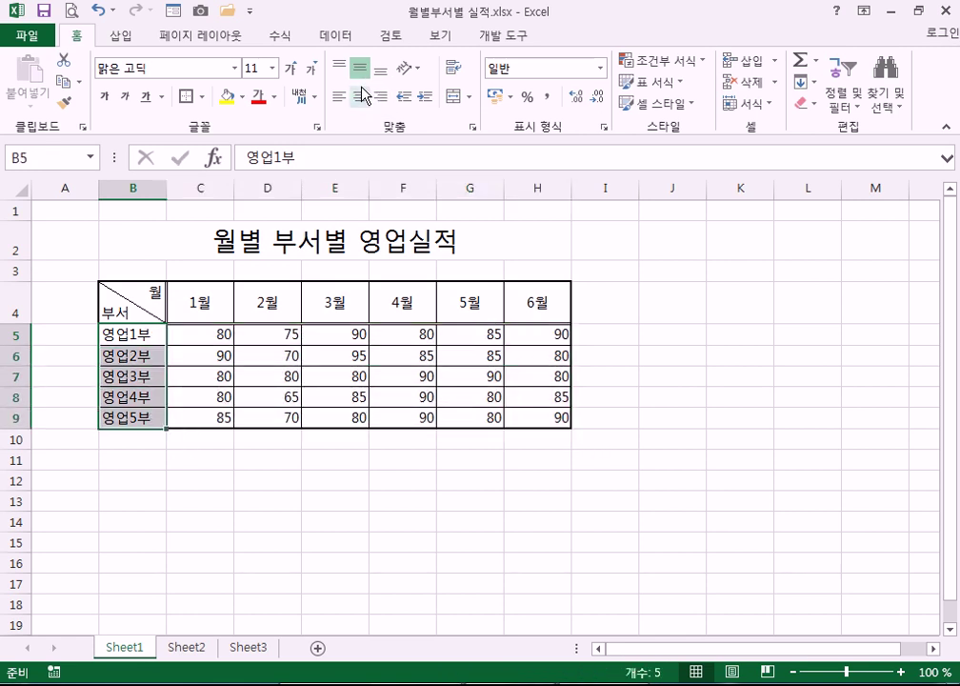
{"action": "left_click", "coordinate": [360, 96]}
{"action": "left_click_drag", "start_coordinate": [224, 336], "coordinate": [520, 420]}
{"action": "left_click", "coordinate": [360, 96]}
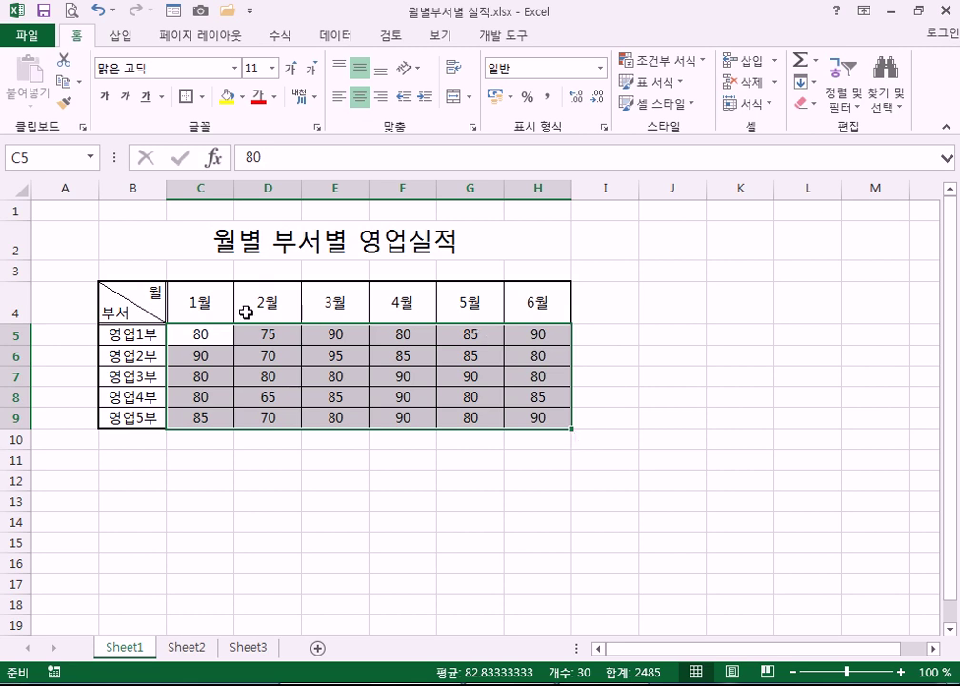
- Select C4:H4 and B5:H9 together and toggle their horizontal centering off, on and off again
{"action": "left_click_drag", "start_coordinate": [209, 310], "coordinate": [535, 307]}
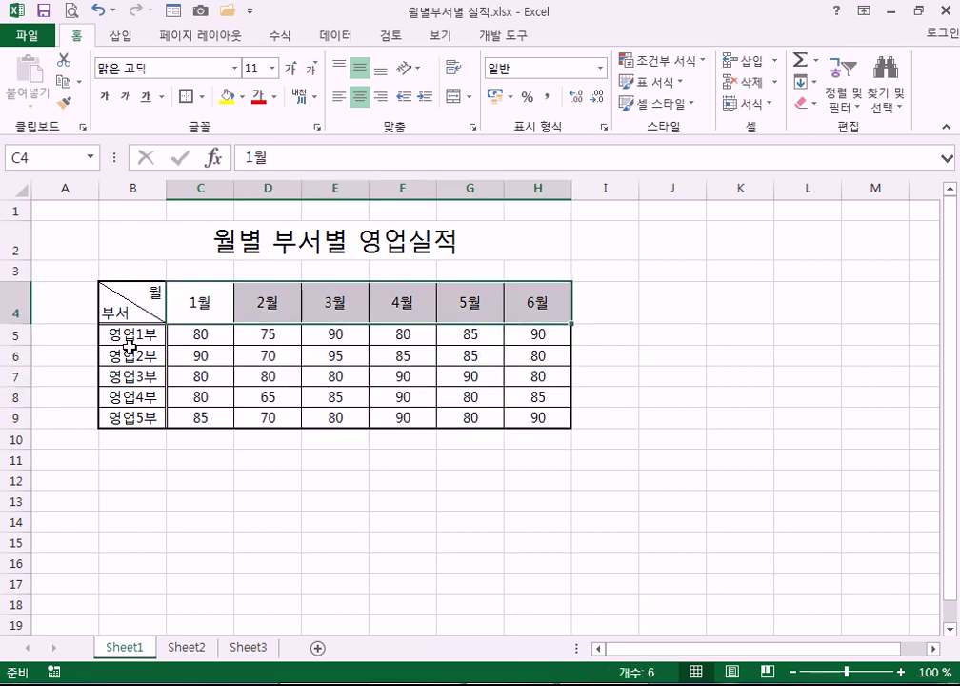
{"action": "left_click", "coordinate": [152, 335]}
{"action": "left_click_drag", "start_coordinate": [198, 344], "coordinate": [531, 419]}
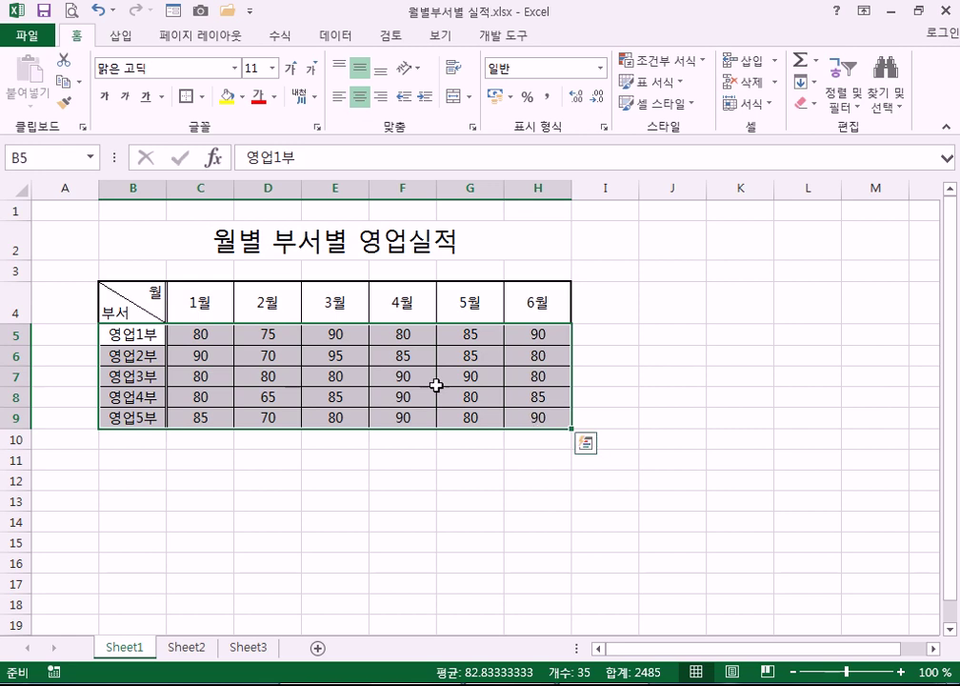
{"action": "left_click_drag", "start_coordinate": [216, 283], "coordinate": [531, 303]}
{"action": "left_click_drag", "start_coordinate": [133, 335], "coordinate": [531, 420]}
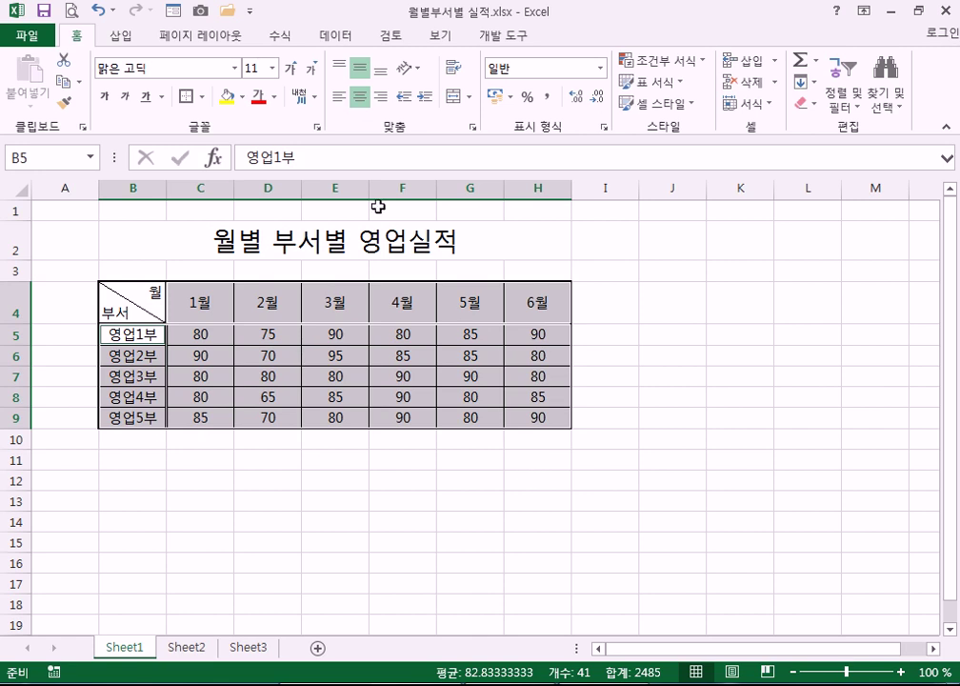
{"action": "left_click", "coordinate": [361, 99]}
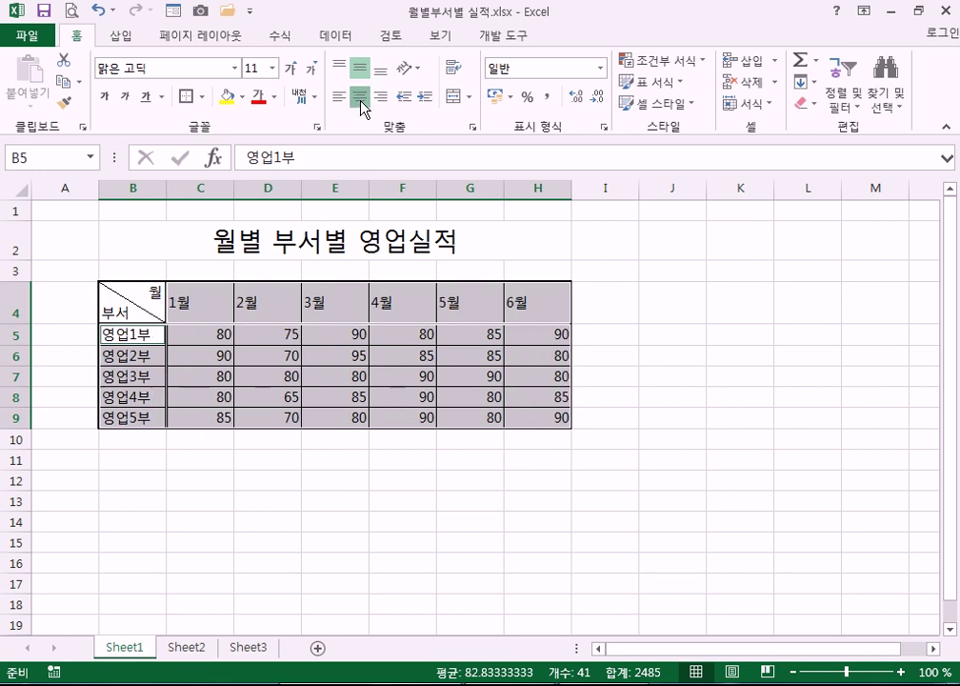
{"action": "left_click", "coordinate": [361, 99]}
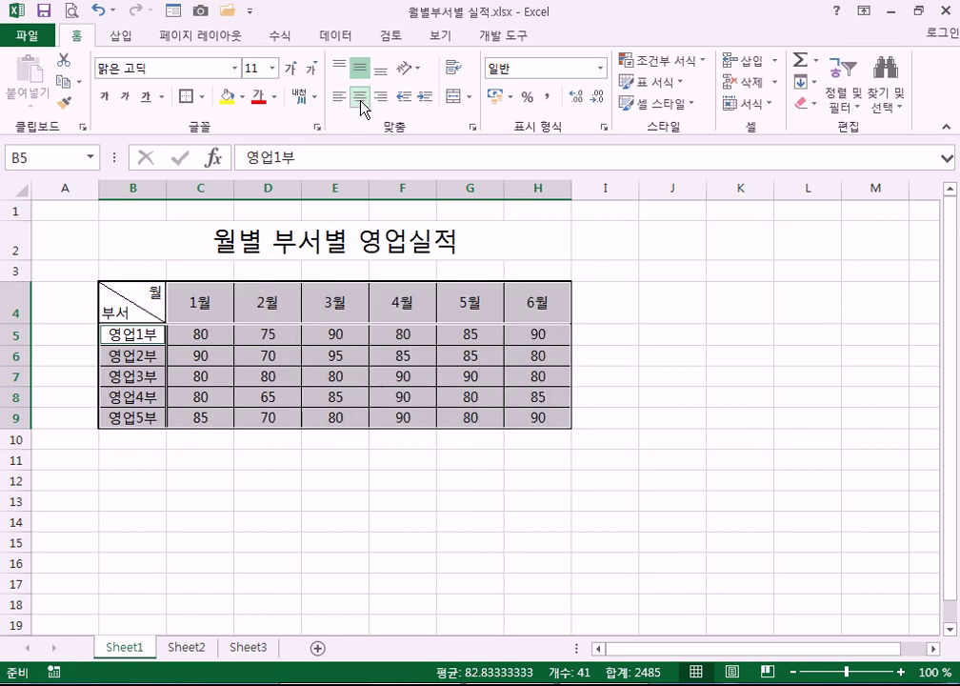
{"action": "left_click", "coordinate": [361, 99]}
- Center the month headings C4:H4 horizontally, followed by the department names and figures in B5:H9
{"action": "left_click_drag", "start_coordinate": [197, 312], "coordinate": [536, 306]}
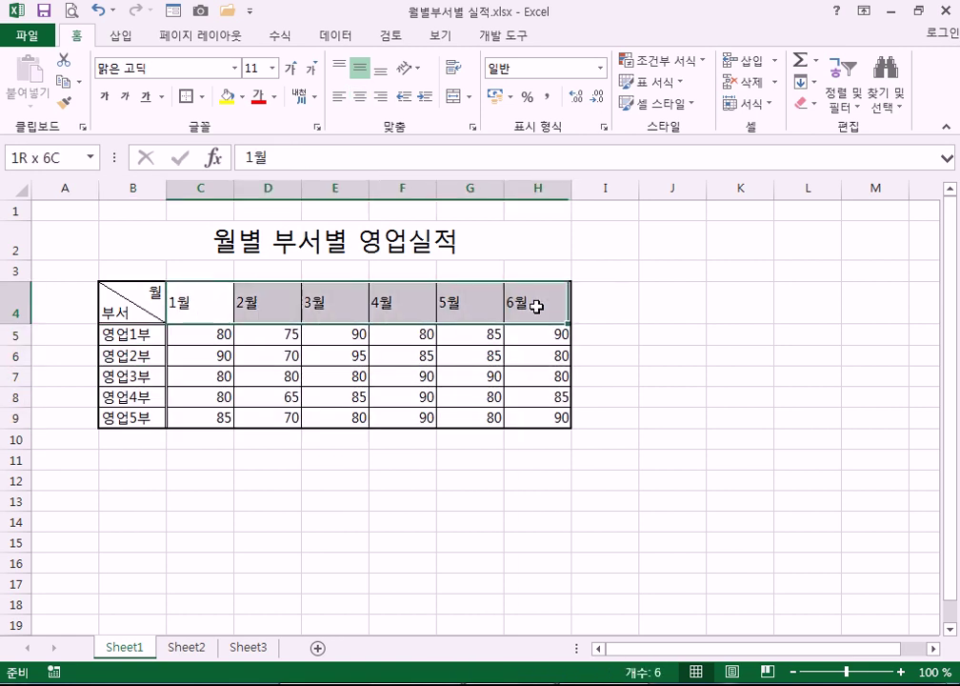
{"action": "left_click", "coordinate": [360, 99]}
{"action": "left_click_drag", "start_coordinate": [161, 332], "coordinate": [534, 420]}
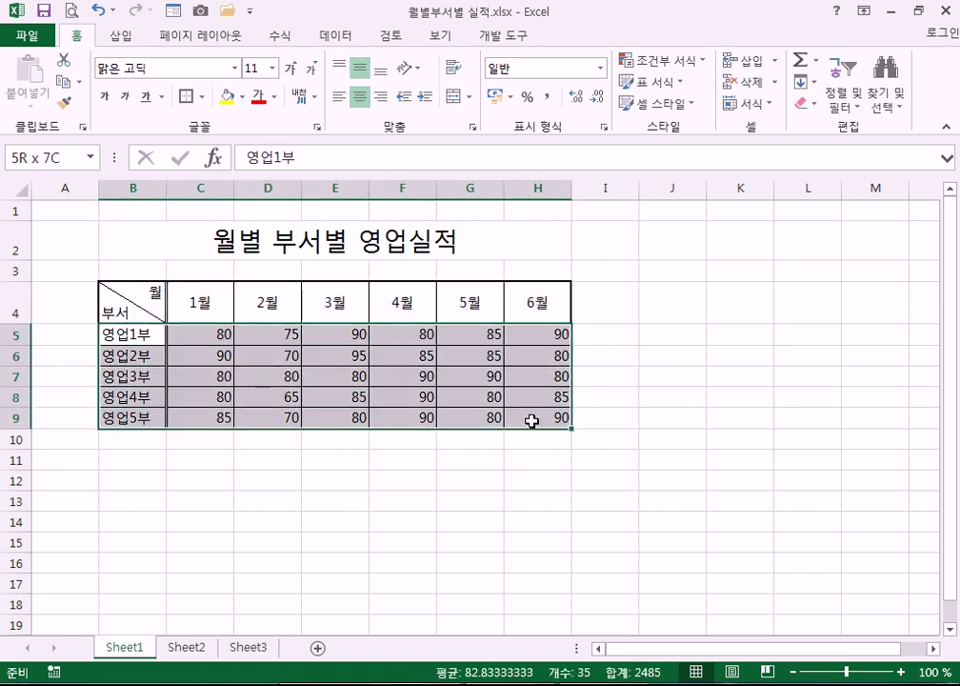
{"action": "left_click", "coordinate": [359, 99]}
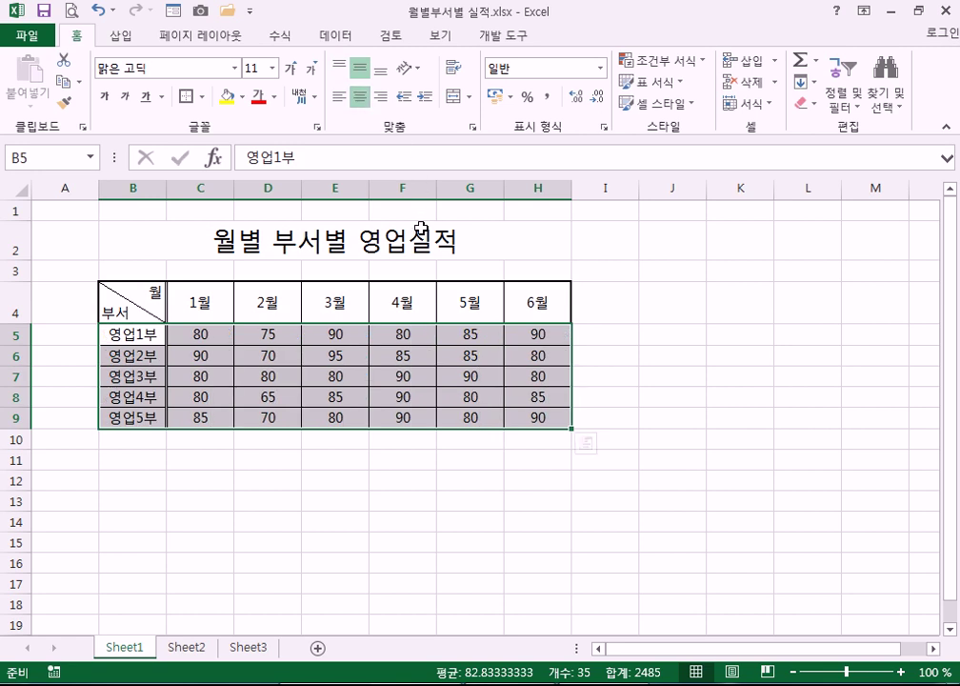
- Reselect the range B5:H9 and toggle its horizontal centering off and on twice
{"action": "left_click_drag", "start_coordinate": [138, 335], "coordinate": [538, 409]}
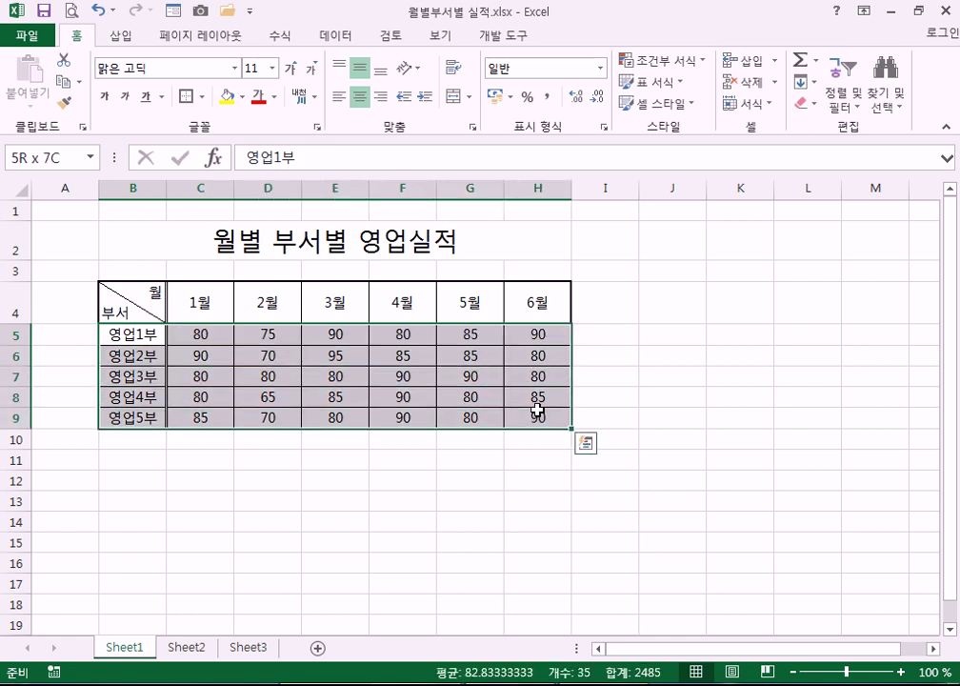
{"action": "left_click", "coordinate": [359, 98]}
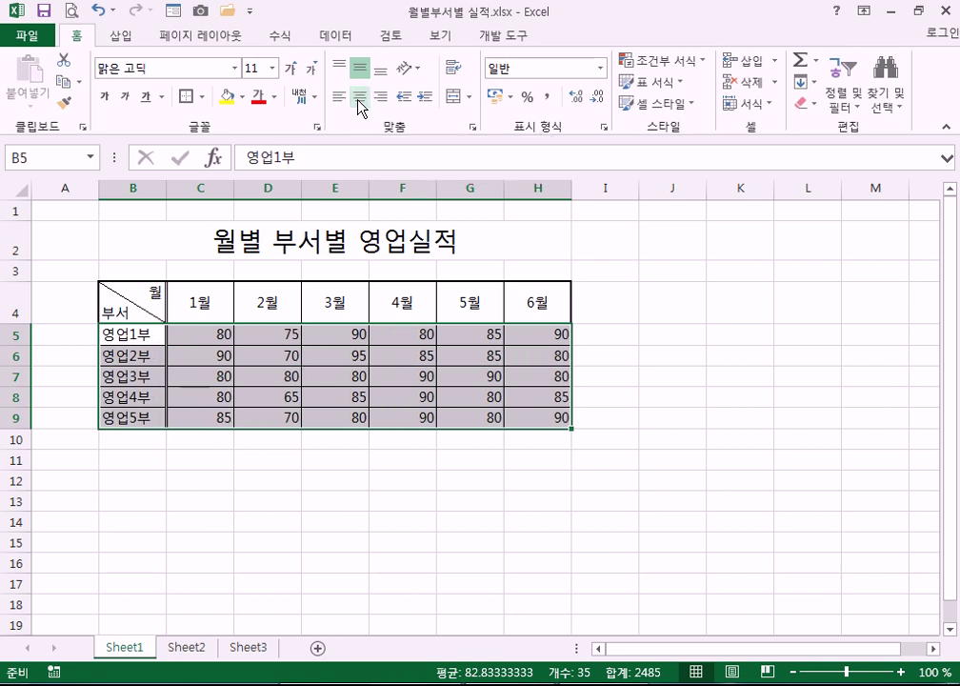
{"action": "left_click", "coordinate": [358, 99]}
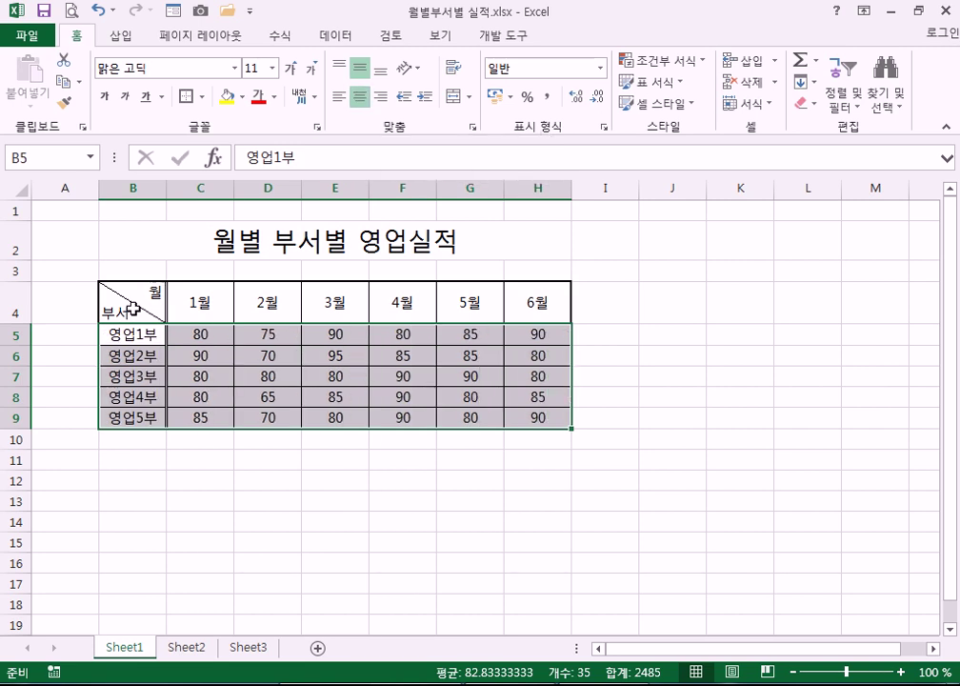
{"action": "left_click", "coordinate": [364, 99]}
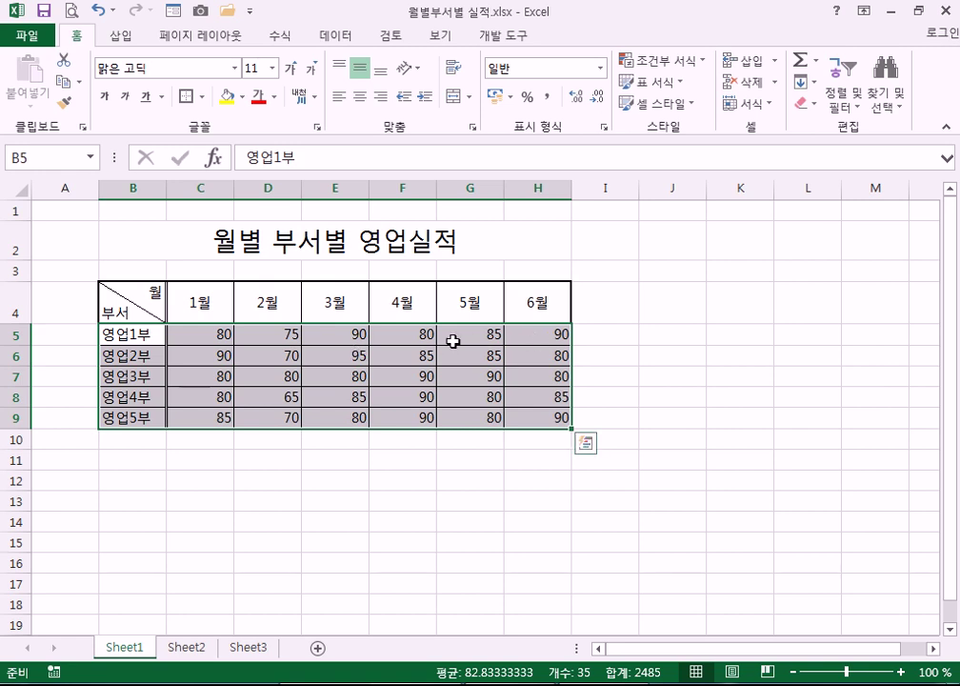
{"action": "left_click", "coordinate": [361, 99]}
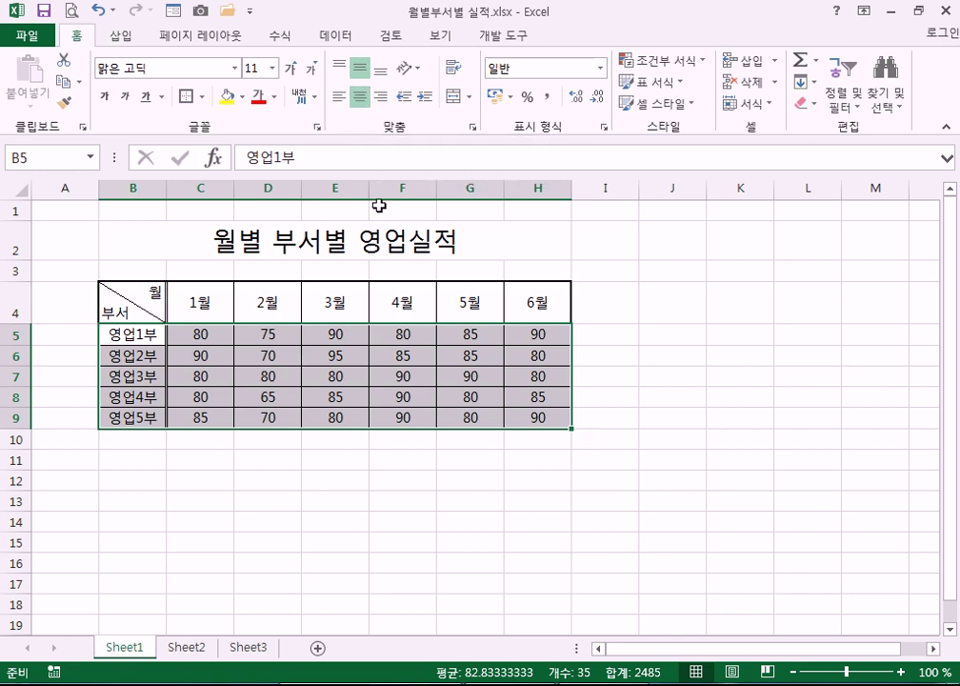
- Try right, left and centered horizontal alignment on B5:H9 and clear it back to the default alignment
{"action": "left_click", "coordinate": [389, 97]}
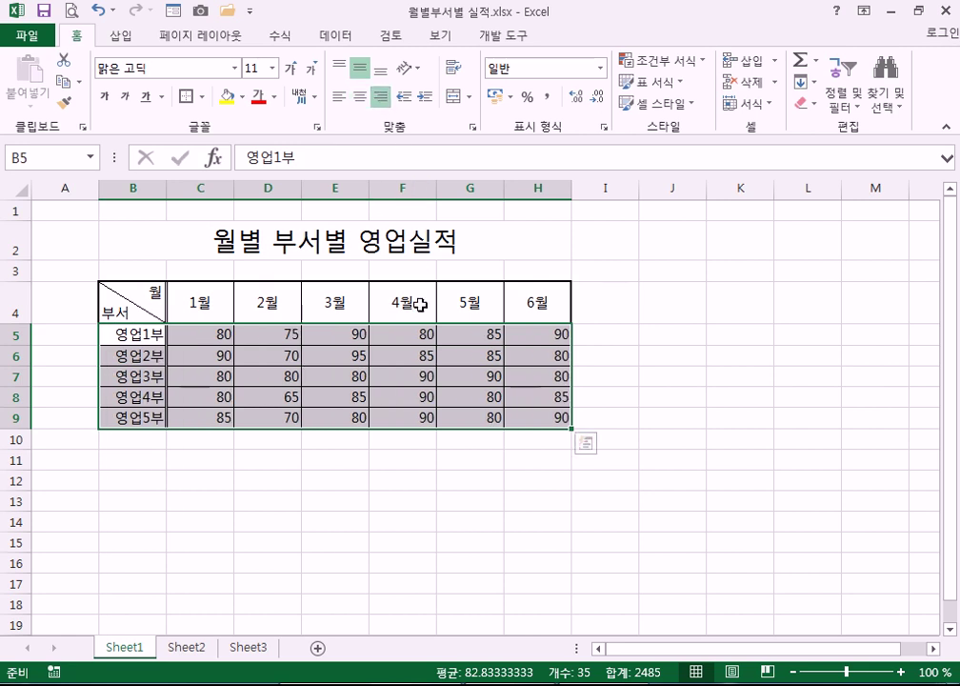
{"action": "left_click", "coordinate": [339, 96]}
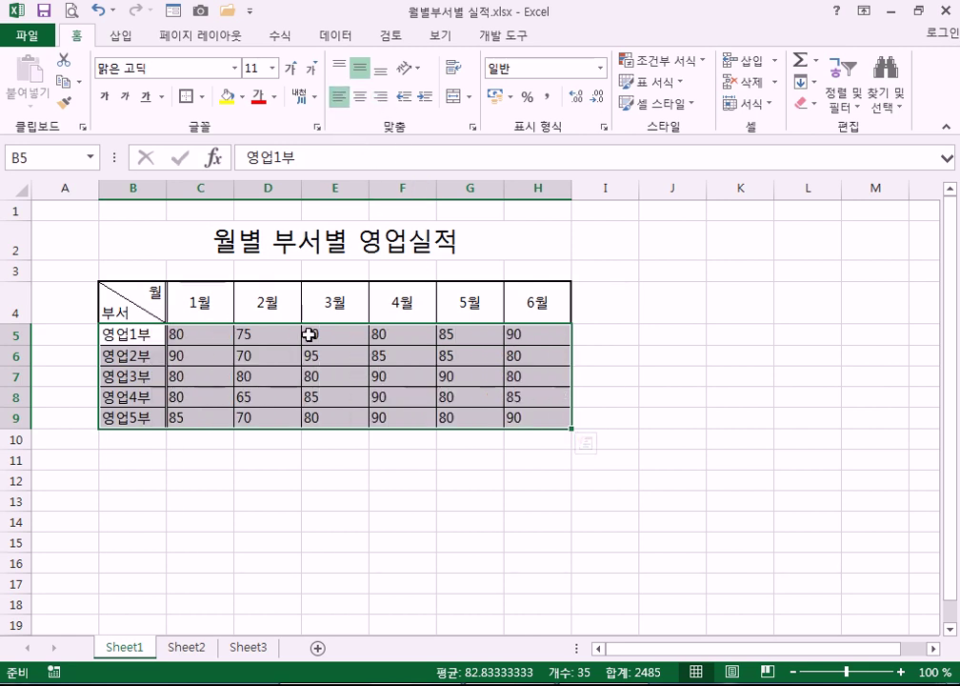
{"action": "left_click", "coordinate": [344, 99]}
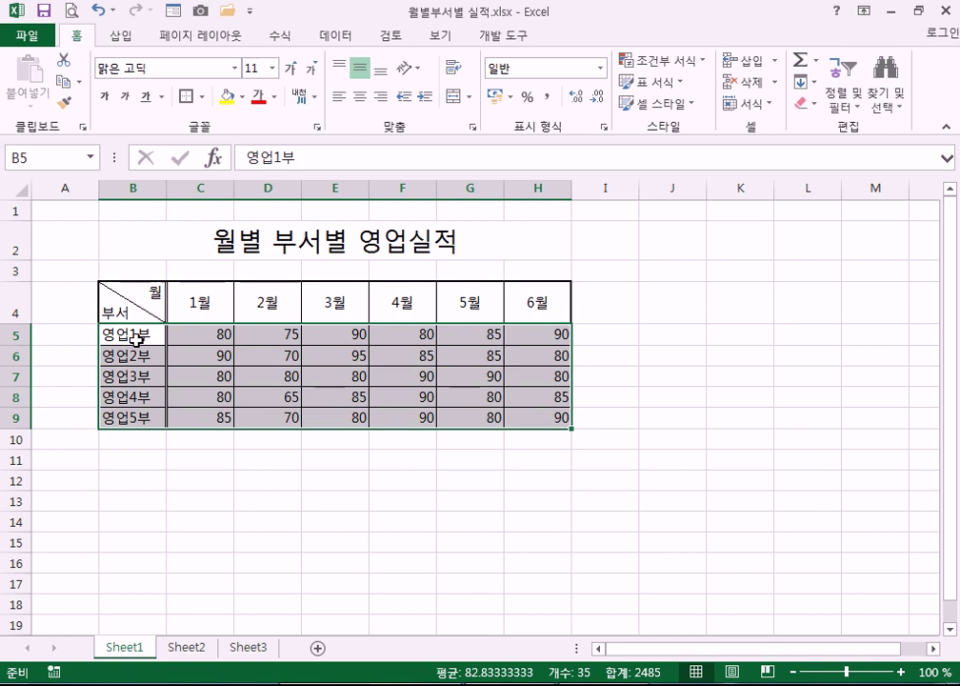
{"action": "left_click", "coordinate": [360, 97]}
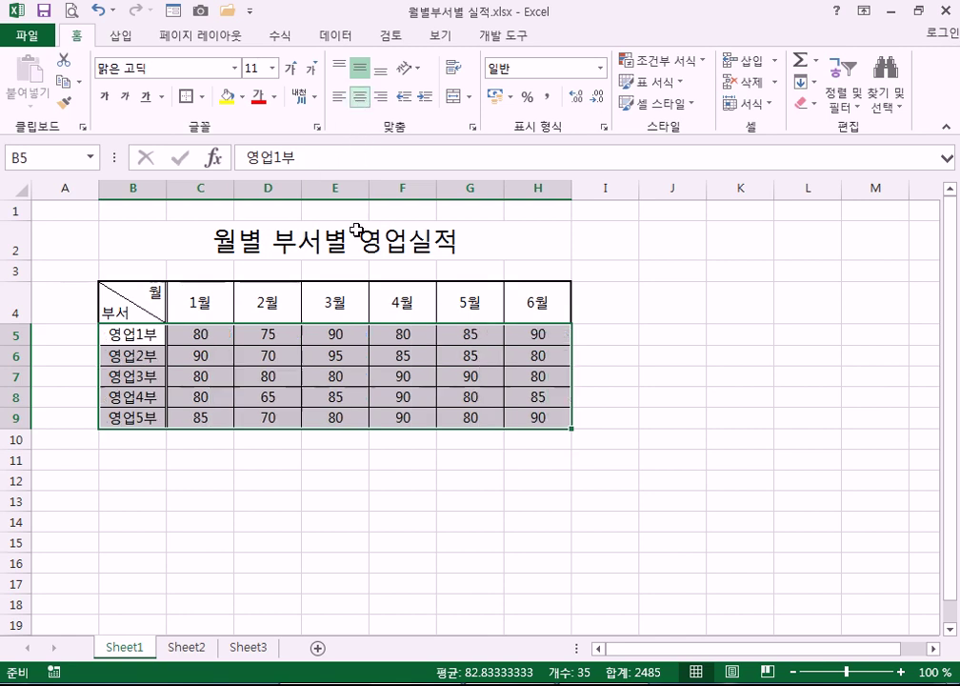
{"action": "left_click", "coordinate": [360, 97]}
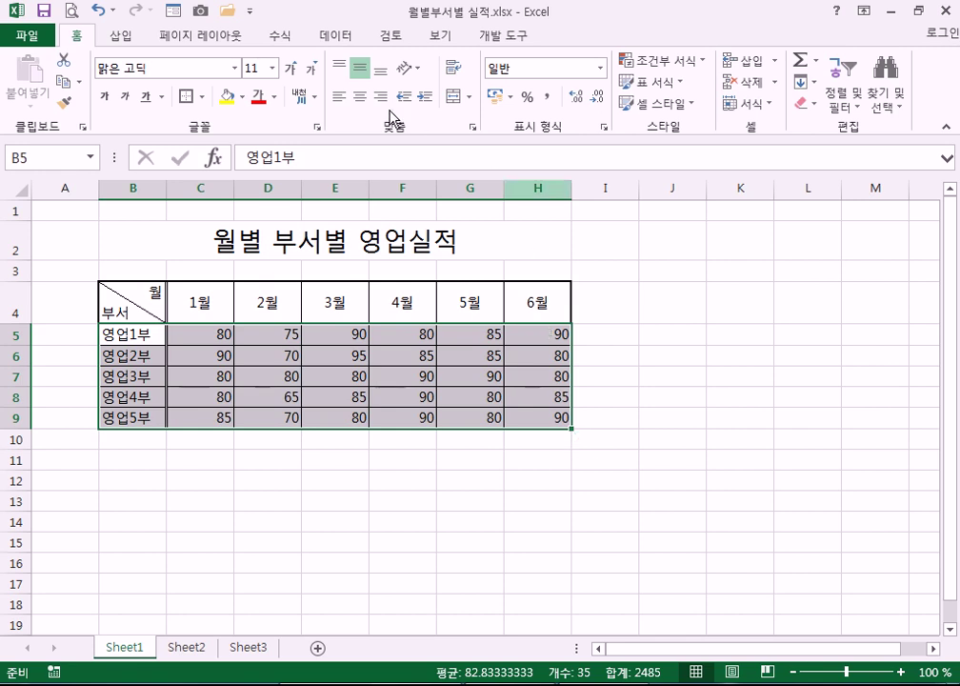
- Try top, middle and bottom vertical alignment on B5:H9 and return it to middle alignment
{"action": "left_click", "coordinate": [339, 68]}
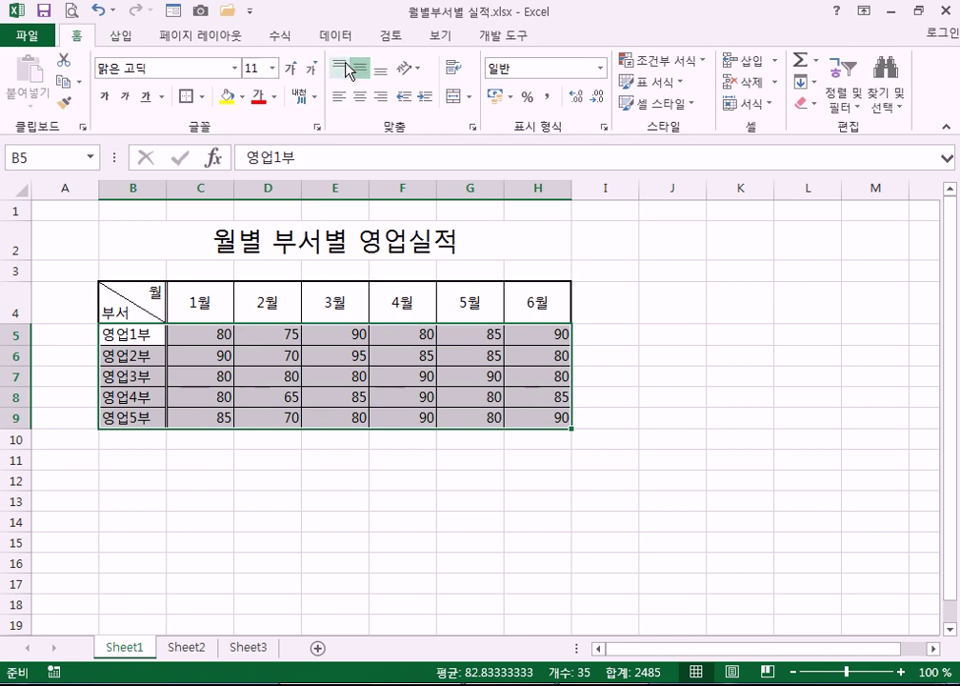
{"action": "left_click", "coordinate": [362, 73]}
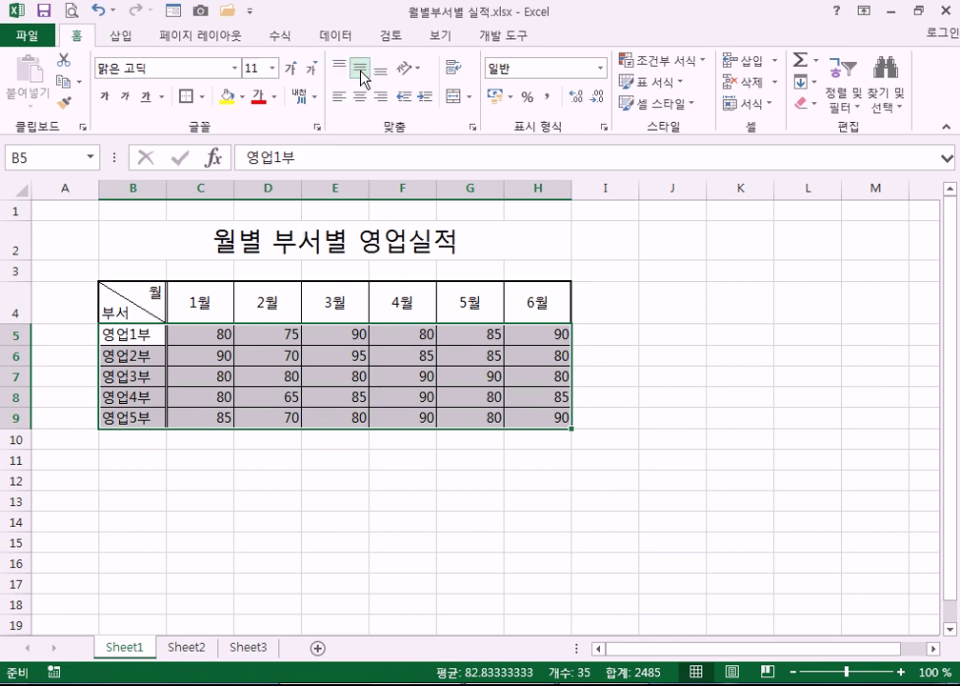
{"action": "left_click", "coordinate": [381, 75]}
{"action": "left_click", "coordinate": [362, 72]}
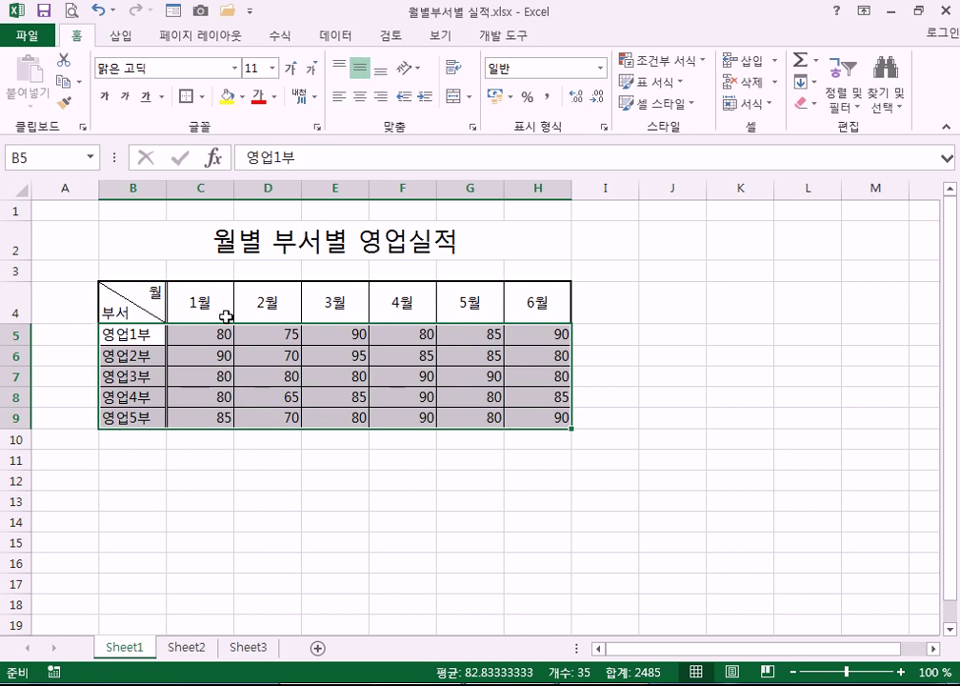
- Align the month headings C4:H4 to the top and bottom of their cells, then back to the middle
{"action": "left_click_drag", "start_coordinate": [204, 304], "coordinate": [538, 300]}
{"action": "left_click", "coordinate": [341, 69]}
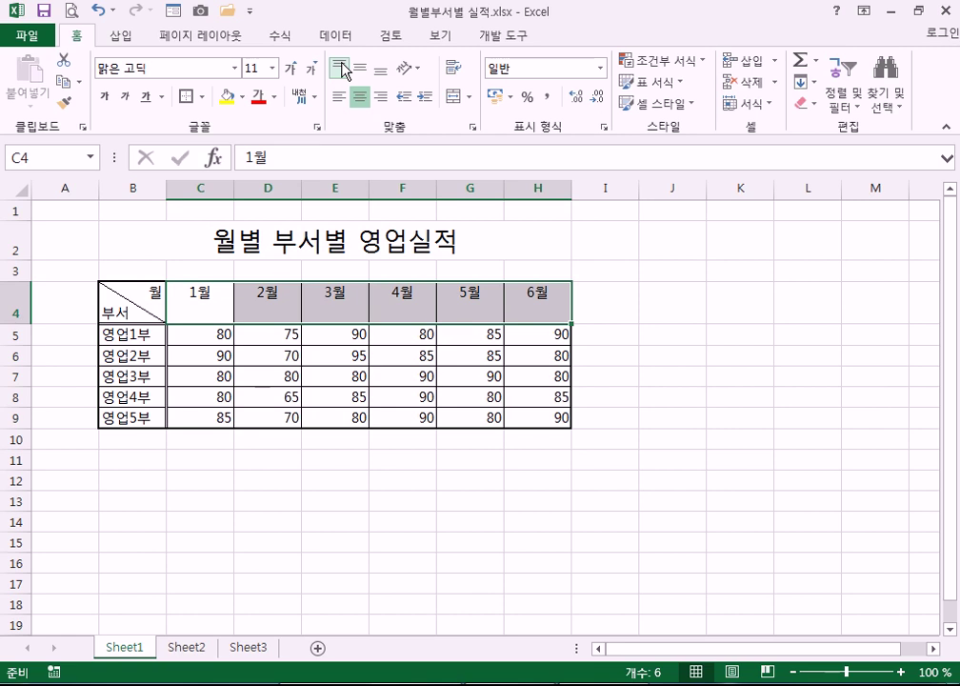
{"action": "left_click", "coordinate": [373, 73]}
{"action": "left_click", "coordinate": [360, 71]}
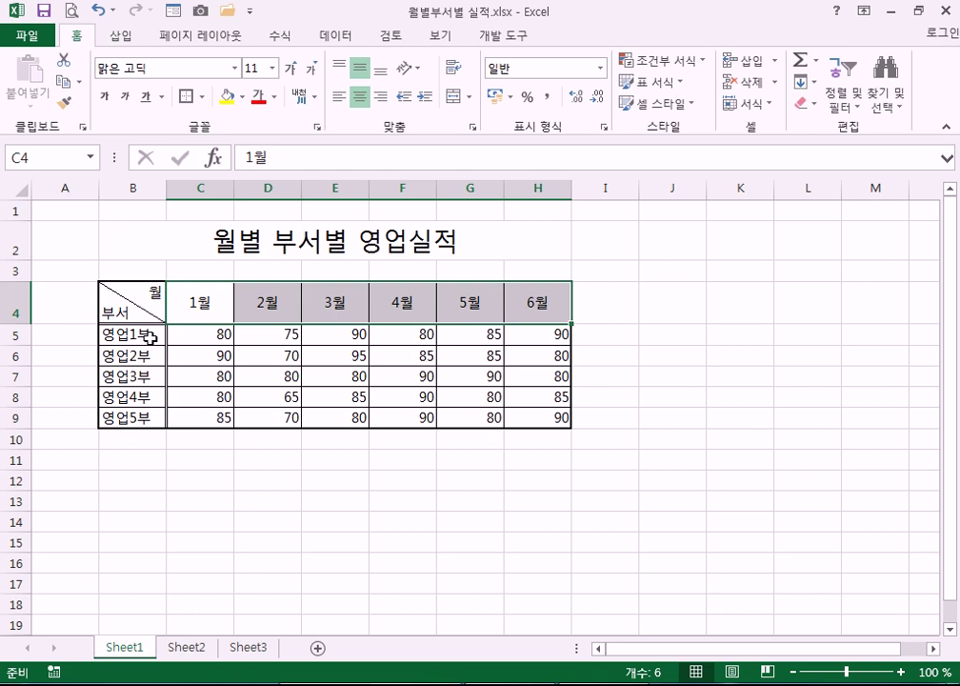
- Heighten row 5 to try bottom and top alignment on B5:H9, then restore middle alignment and autofit the row
{"action": "left_click_drag", "start_coordinate": [125, 334], "coordinate": [516, 422]}
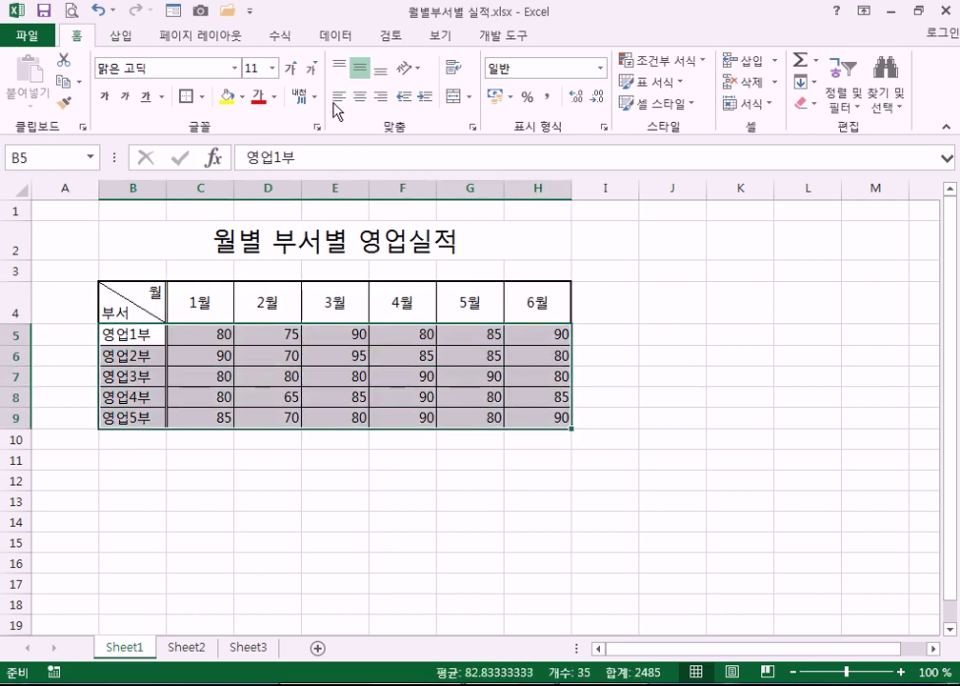
{"action": "left_click", "coordinate": [381, 70]}
{"action": "left_click_drag", "start_coordinate": [15, 343], "coordinate": [20, 375]}
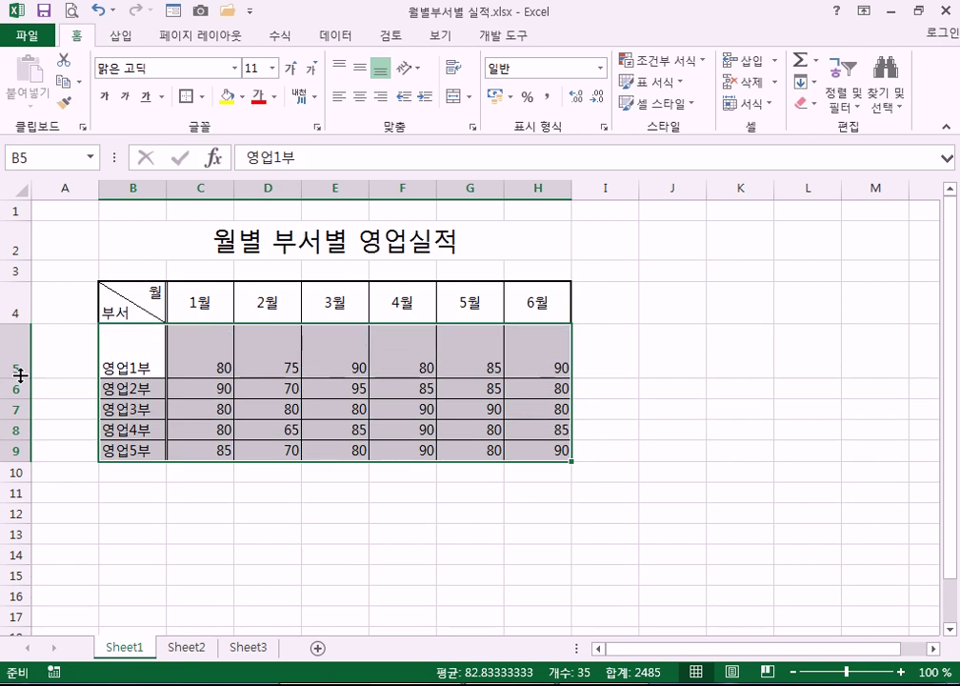
{"action": "left_click", "coordinate": [340, 69]}
{"action": "left_click", "coordinate": [380, 70]}
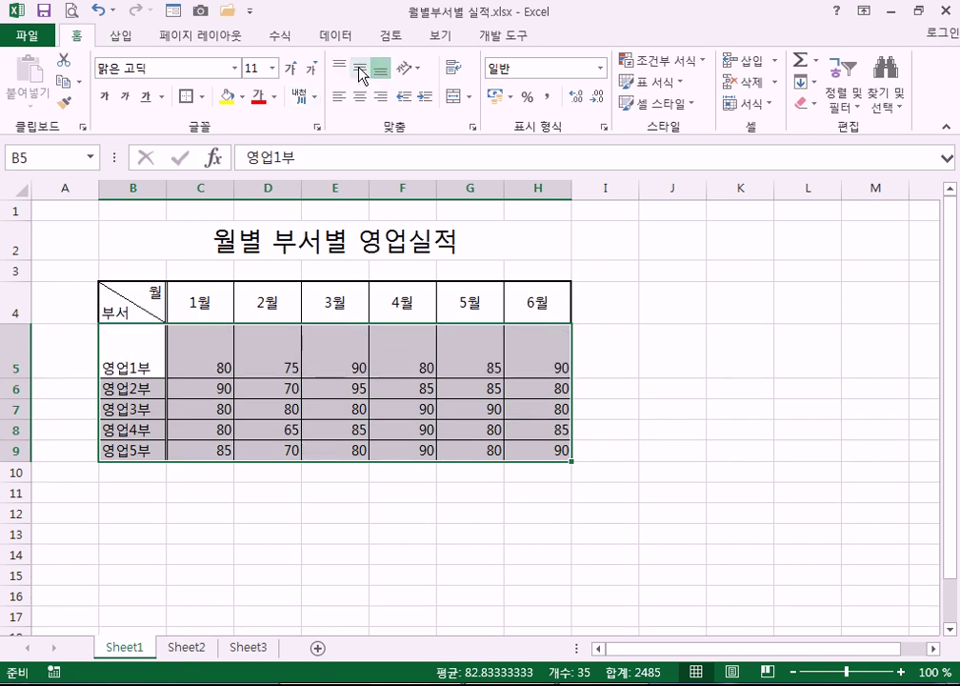
{"action": "left_click", "coordinate": [360, 70]}
{"action": "double_click", "coordinate": [25, 377]}
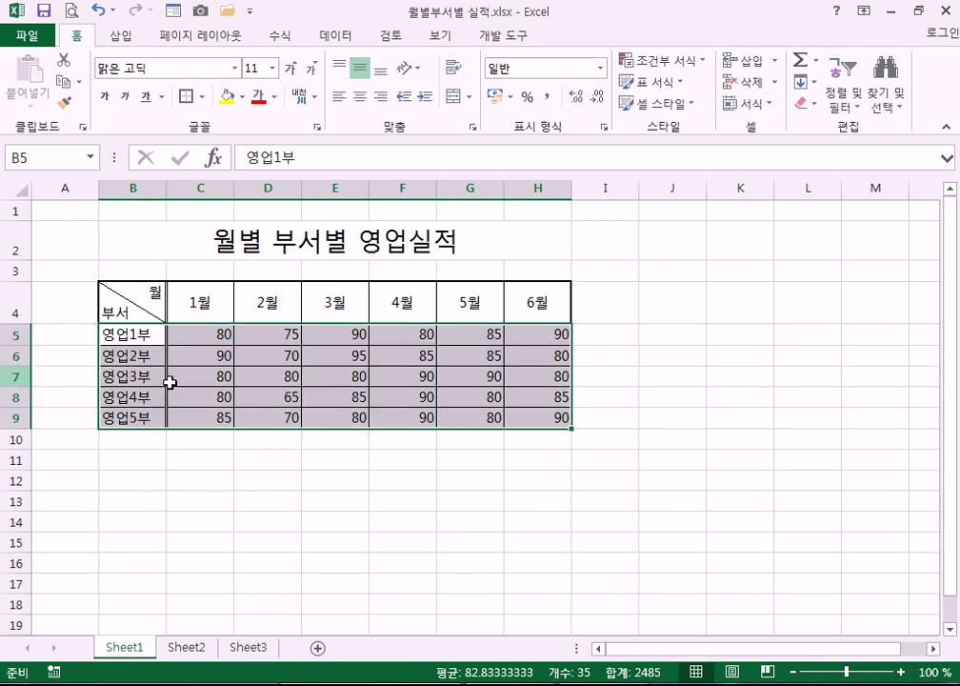
- Reselect C4:H4, alternate its vertical alignment between top and bottom, and set it back to middle
{"action": "left_click_drag", "start_coordinate": [200, 299], "coordinate": [535, 301]}
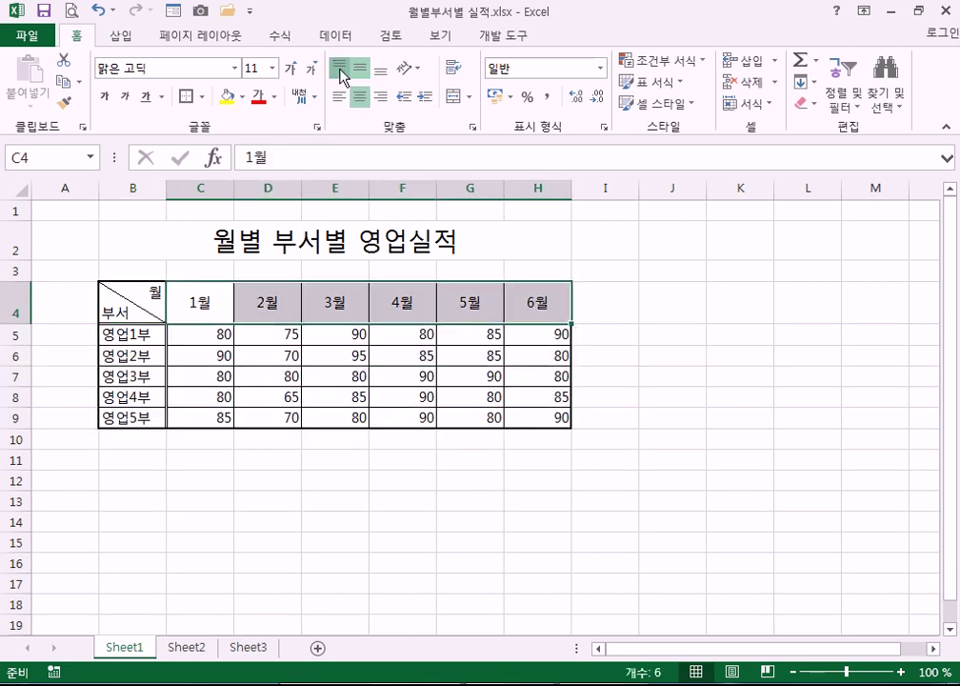
{"action": "left_click", "coordinate": [340, 69]}
{"action": "left_click", "coordinate": [385, 72]}
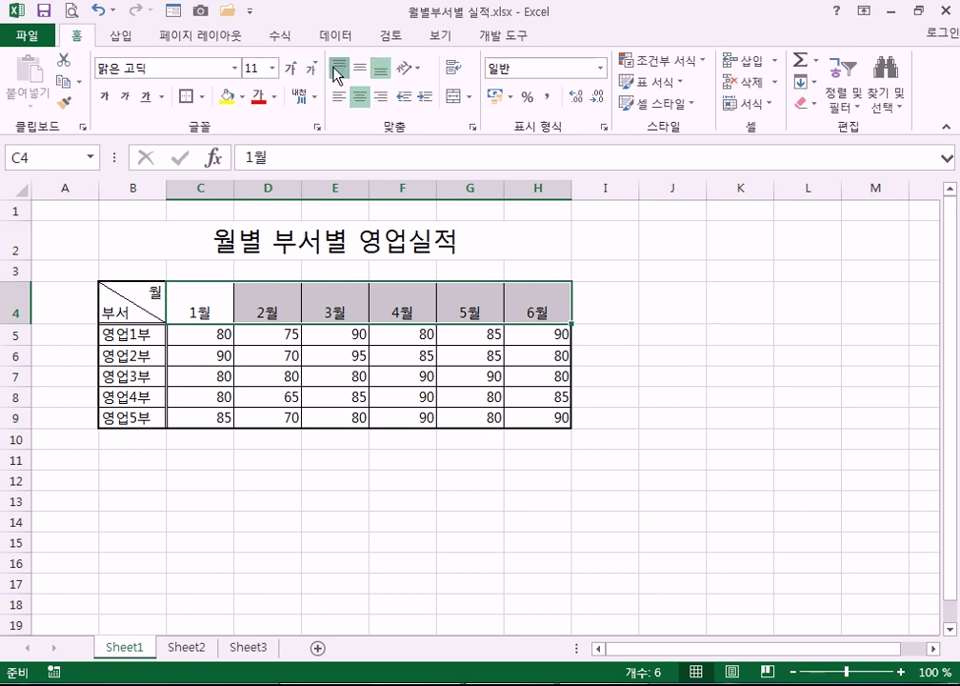
{"action": "left_click", "coordinate": [337, 72]}
{"action": "left_click", "coordinate": [360, 70]}
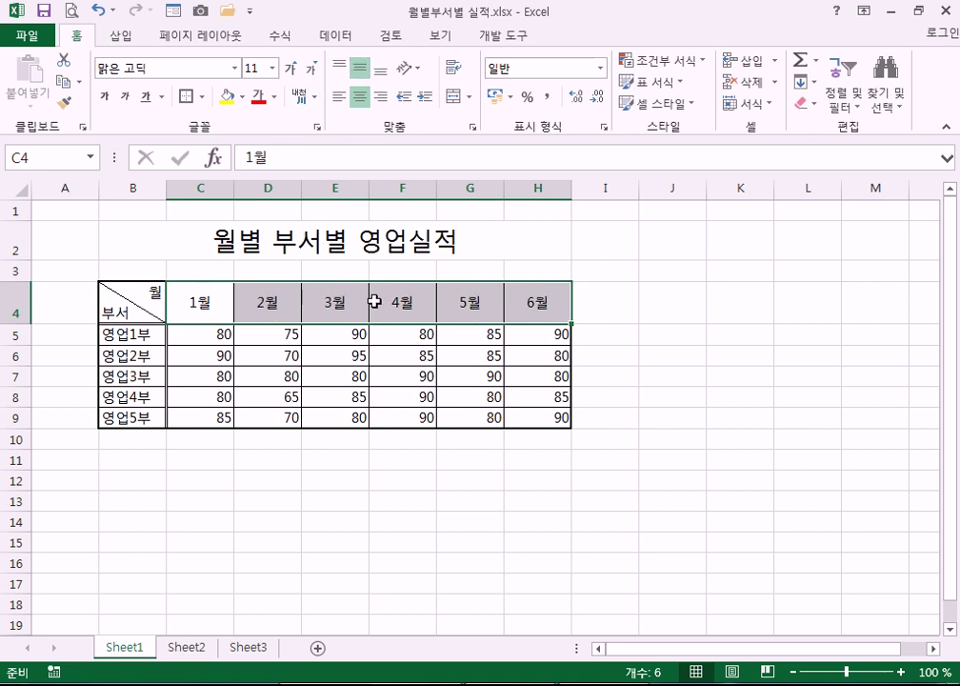
- Center the department names and figures in B5:H9 horizontally in their cells
{"action": "left_click_drag", "start_coordinate": [149, 334], "coordinate": [524, 419]}
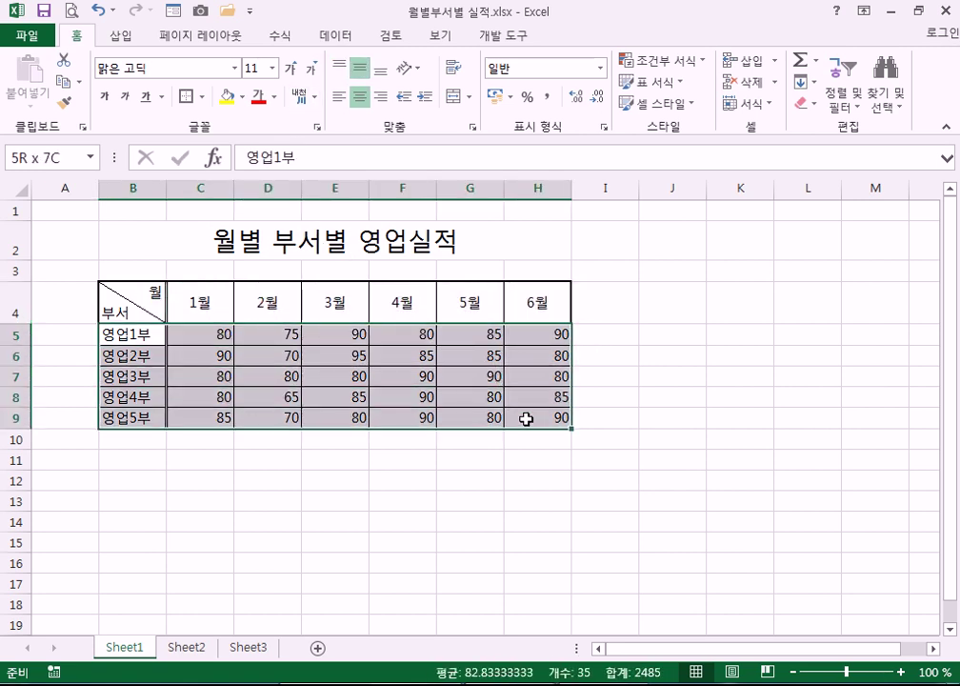
{"action": "left_click", "coordinate": [360, 95]}
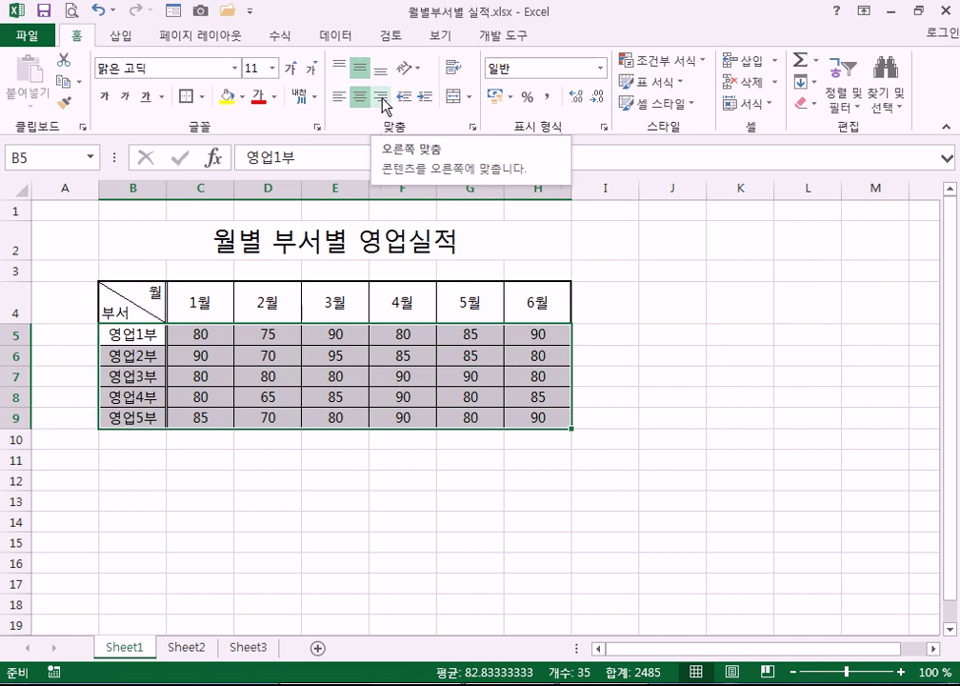
- Select the merged title in row 2 and view the list of available fonts without changing the font
{"action": "left_click", "coordinate": [360, 242]}
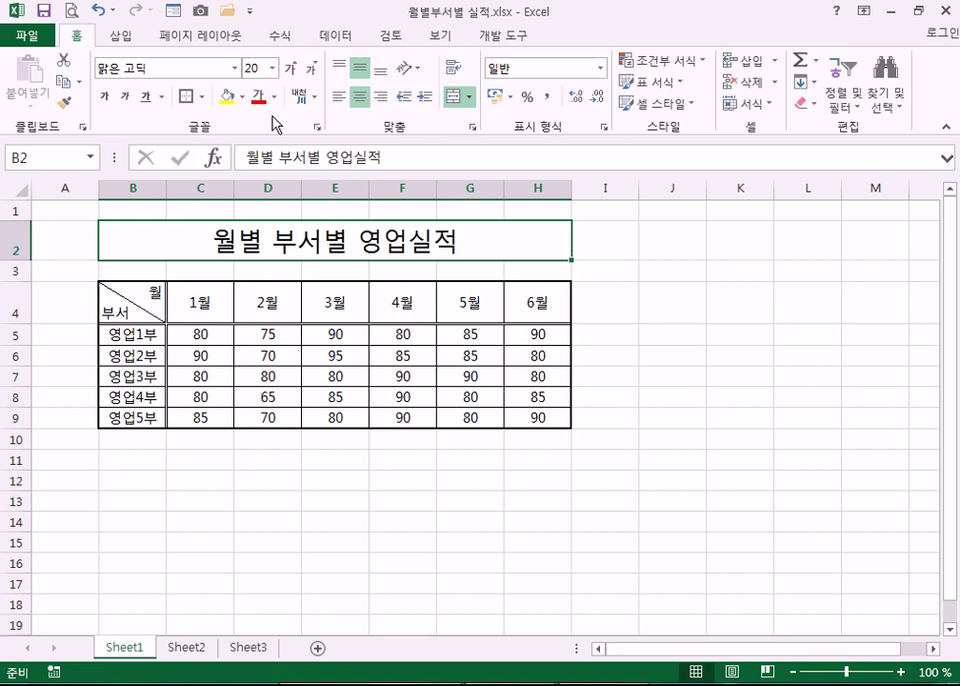
{"action": "left_click", "coordinate": [239, 77]}
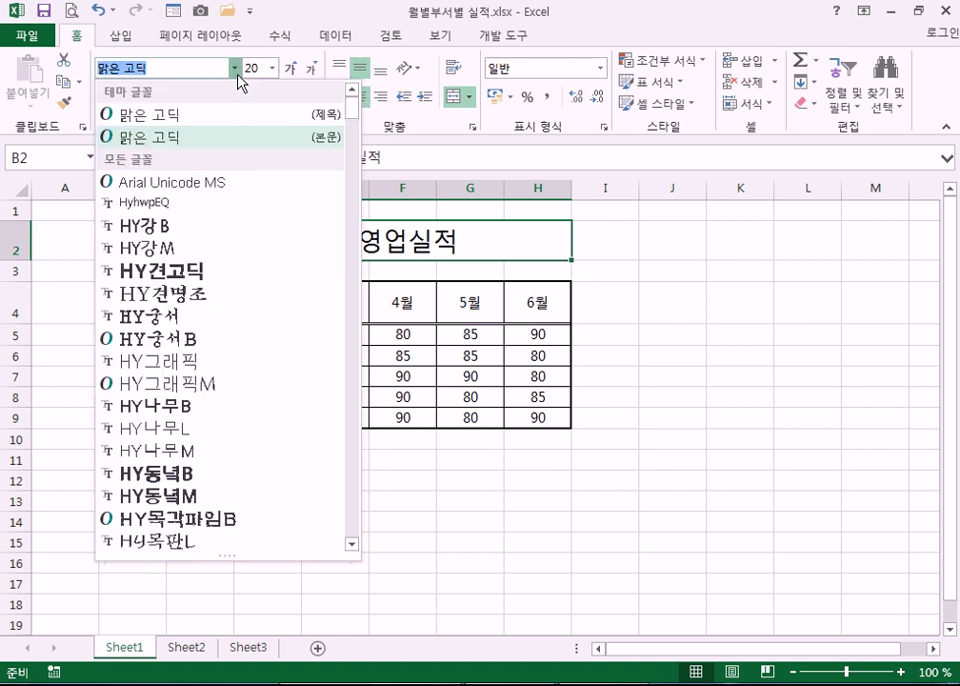
{"action": "left_click", "coordinate": [82, 43]}
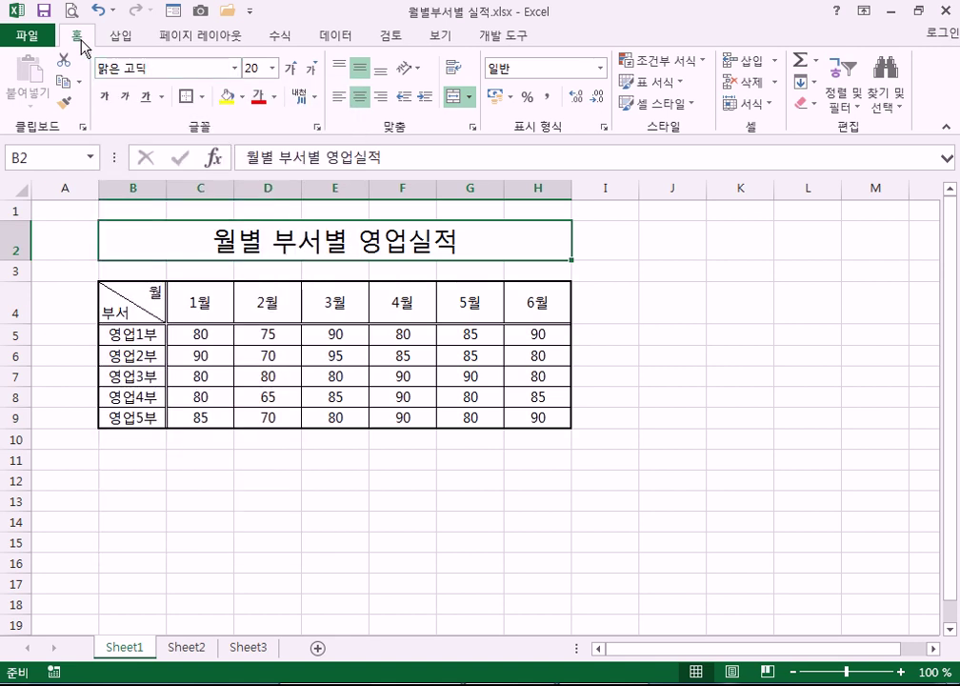
- Collapse the ribbon, expand it permanently again, and collapse it once more with the Home commands shown temporarily
{"action": "double_click", "coordinate": [82, 44]}
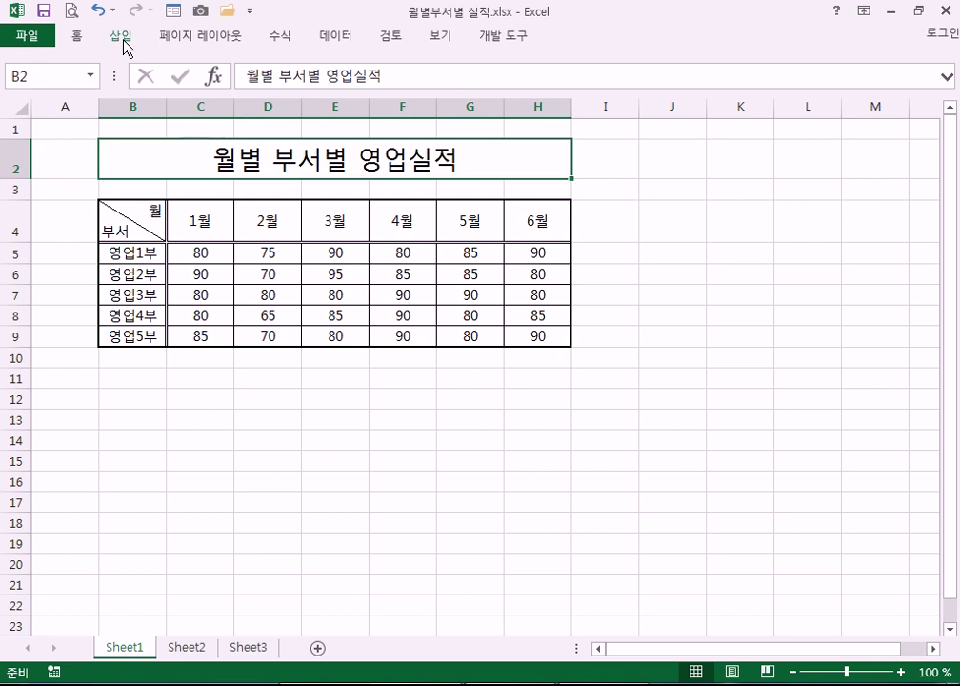
{"action": "left_click", "coordinate": [122, 40]}
{"action": "left_click", "coordinate": [76, 40]}
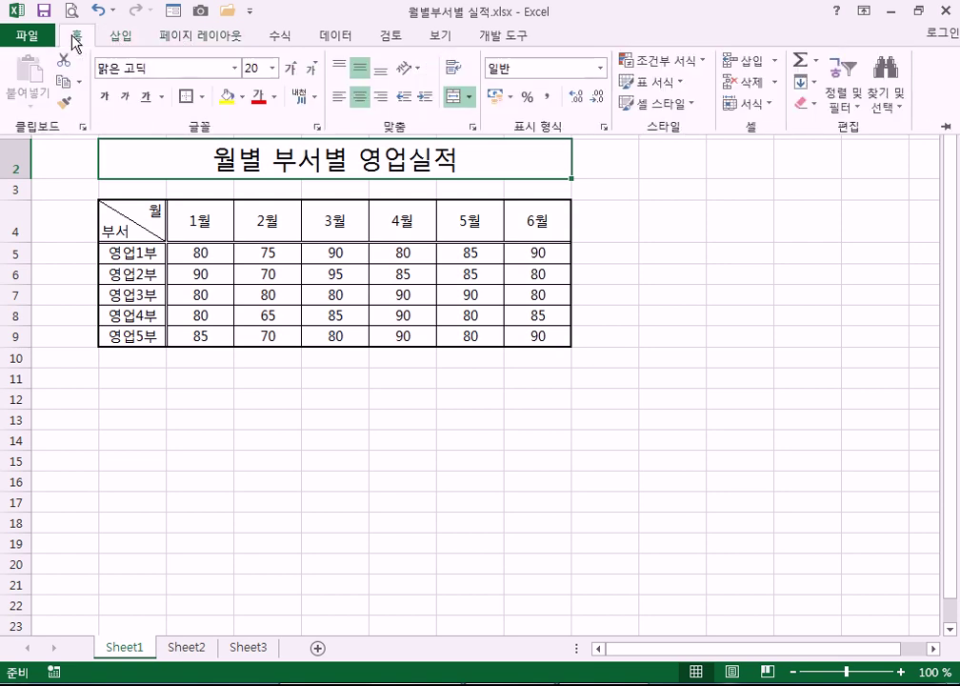
{"action": "double_click", "coordinate": [73, 40]}
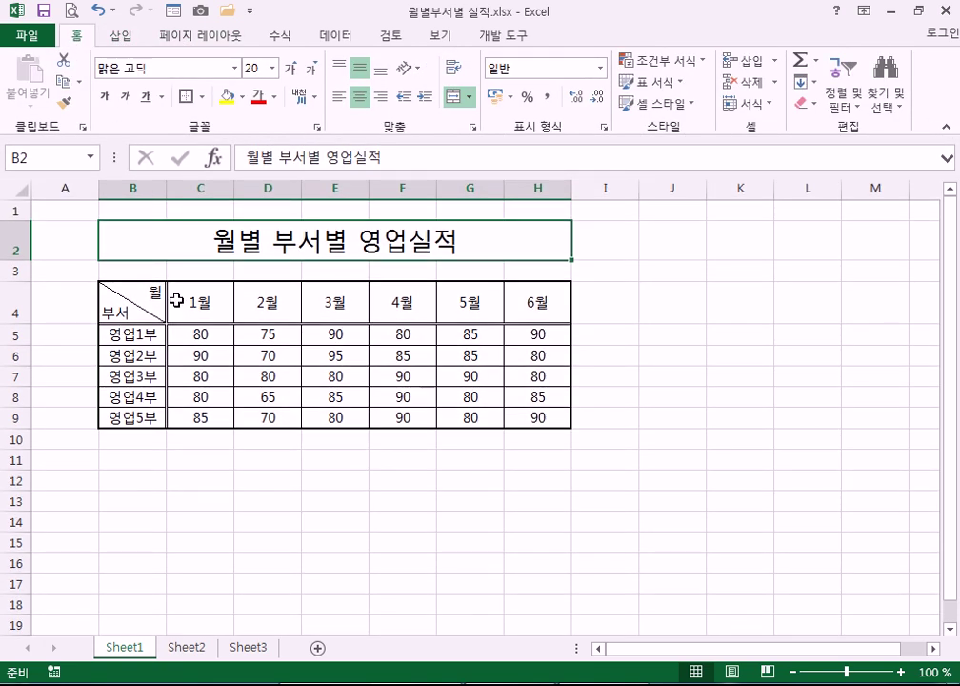
{"action": "double_click", "coordinate": [76, 38]}
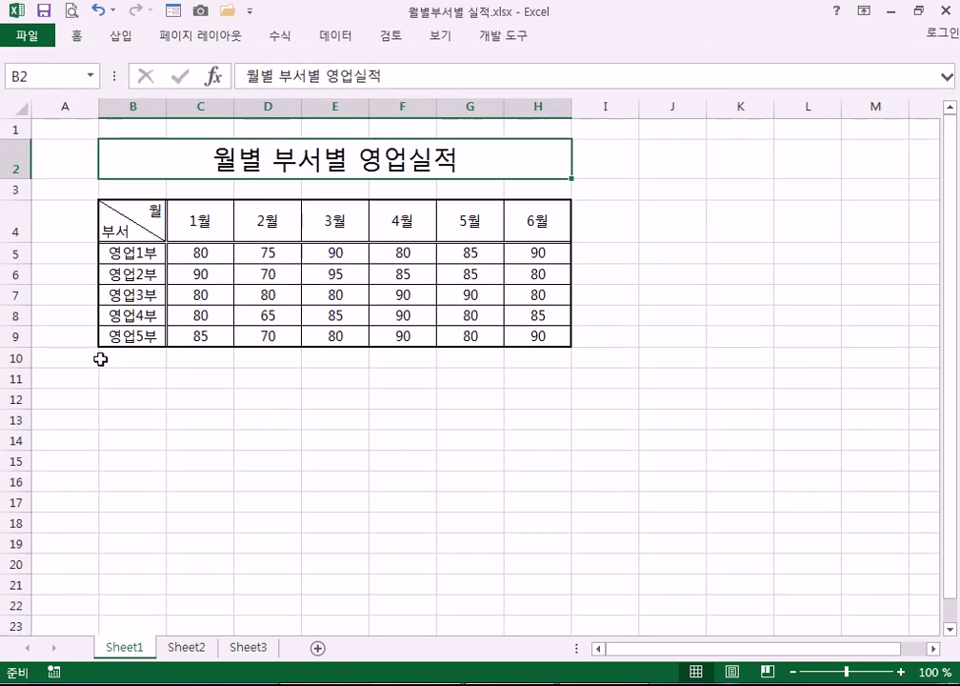
{"action": "left_click", "coordinate": [75, 36]}
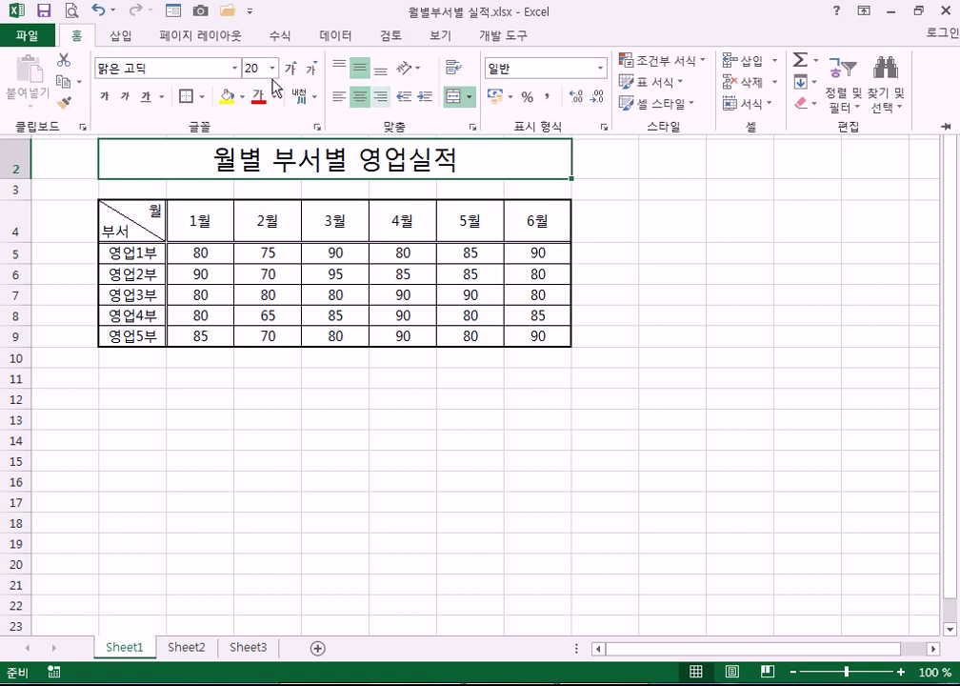
- Hide the temporarily shown Home commands and expand the ribbon permanently
{"action": "left_click", "coordinate": [77, 36]}
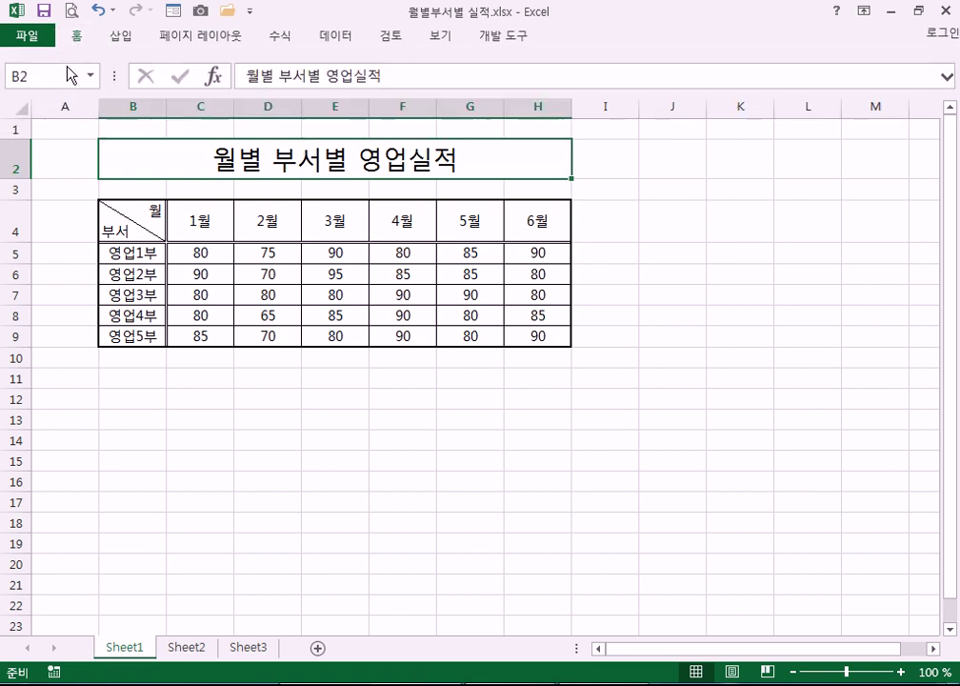
{"action": "key", "text": "ctrl+F1"}
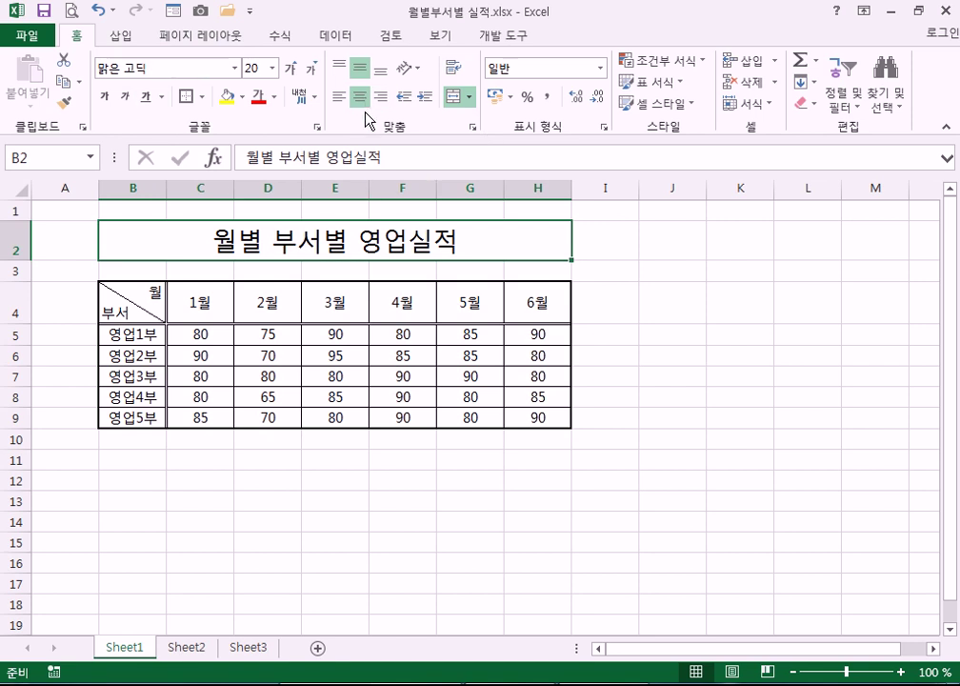
- Browse the available Korean fonts for the row 2 title and close the list without choosing one
{"action": "left_click", "coordinate": [236, 69]}
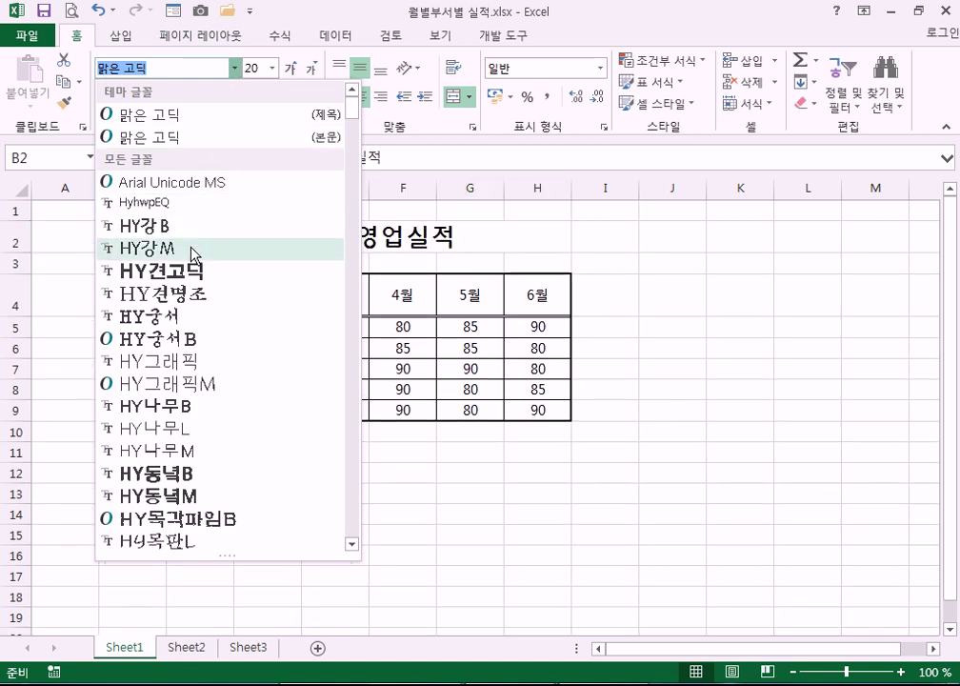
{"action": "scroll", "coordinate": [191, 265], "scroll_direction": "down", "scroll_amount": 4}
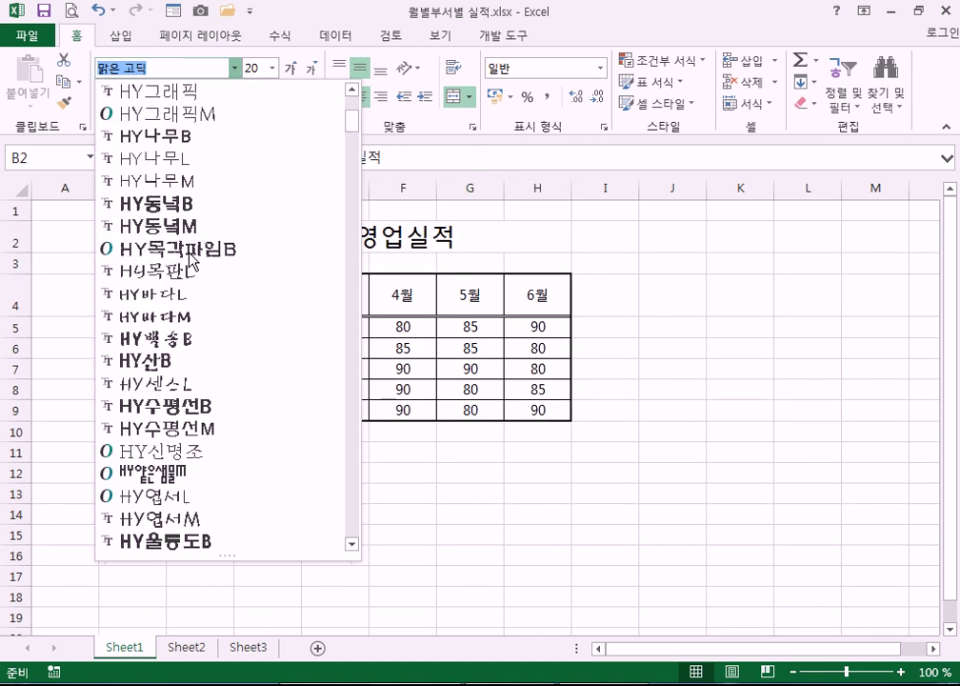
{"action": "scroll", "coordinate": [193, 262], "scroll_direction": "up", "scroll_amount": 4}
{"action": "scroll", "coordinate": [174, 183], "scroll_direction": "down", "scroll_amount": 8}
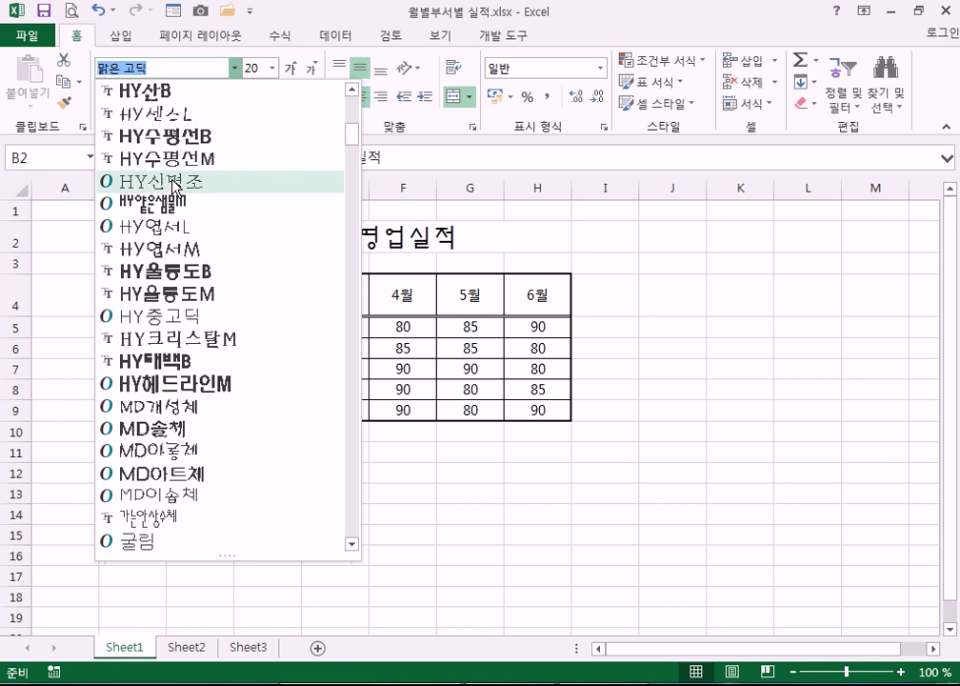
{"action": "scroll", "coordinate": [175, 187], "scroll_direction": "up", "scroll_amount": 5}
{"action": "scroll", "coordinate": [174, 187], "scroll_direction": "up", "scroll_amount": 3}
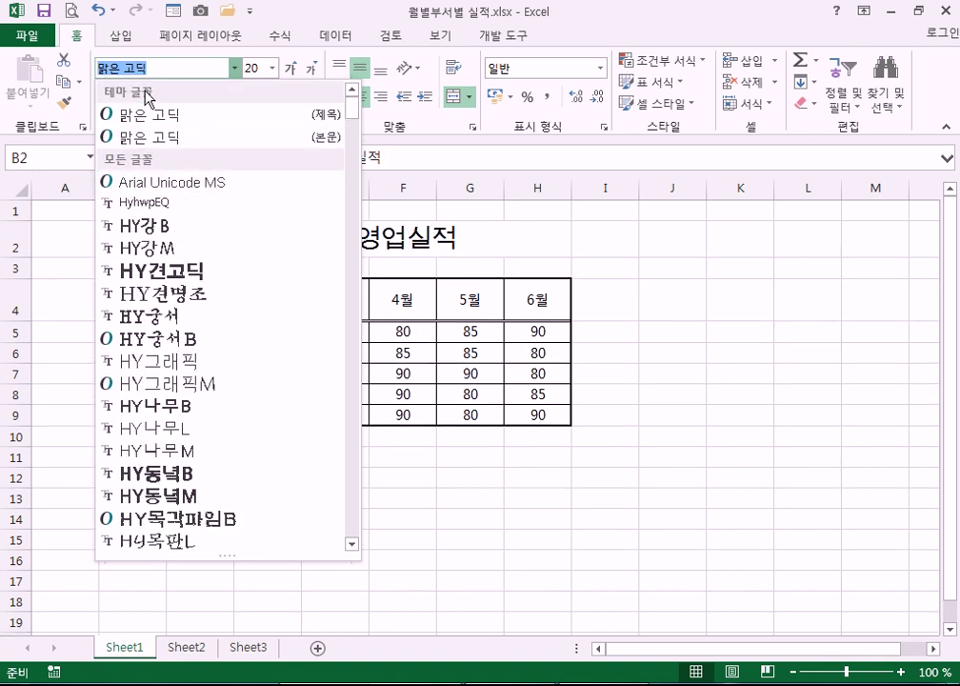
{"action": "left_click", "coordinate": [234, 69]}
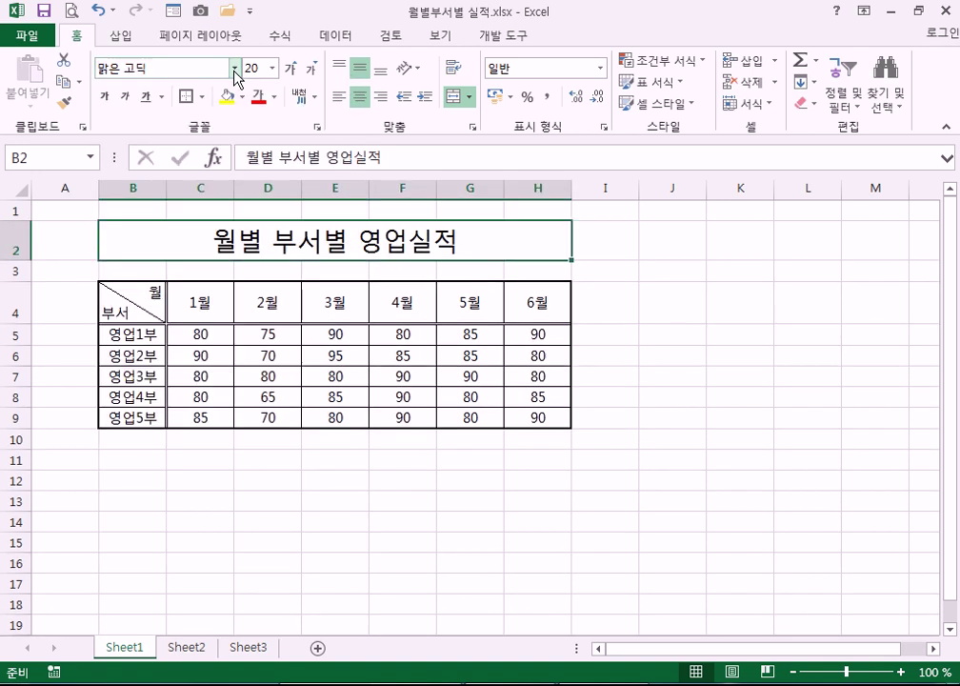
{"action": "left_click", "coordinate": [234, 69]}
{"action": "left_click", "coordinate": [235, 71]}
- Set the font of the merged title in row 2 to HY헤드라인M
{"action": "left_click", "coordinate": [235, 71]}
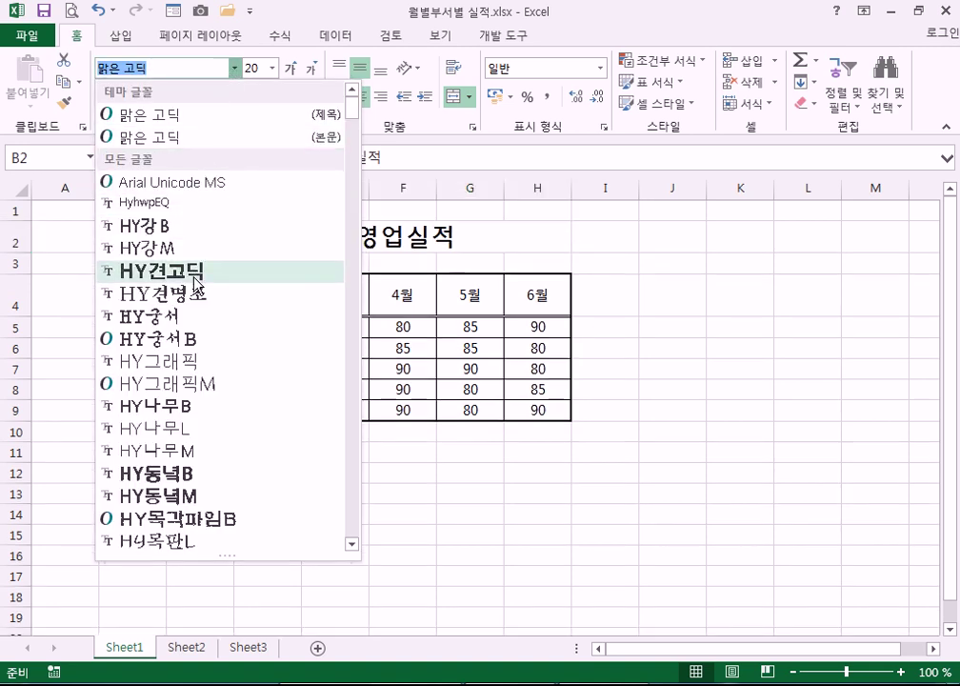
{"action": "scroll", "coordinate": [225, 365], "scroll_direction": "down", "scroll_amount": 9}
{"action": "scroll", "coordinate": [235, 354], "scroll_direction": "down", "scroll_amount": 12}
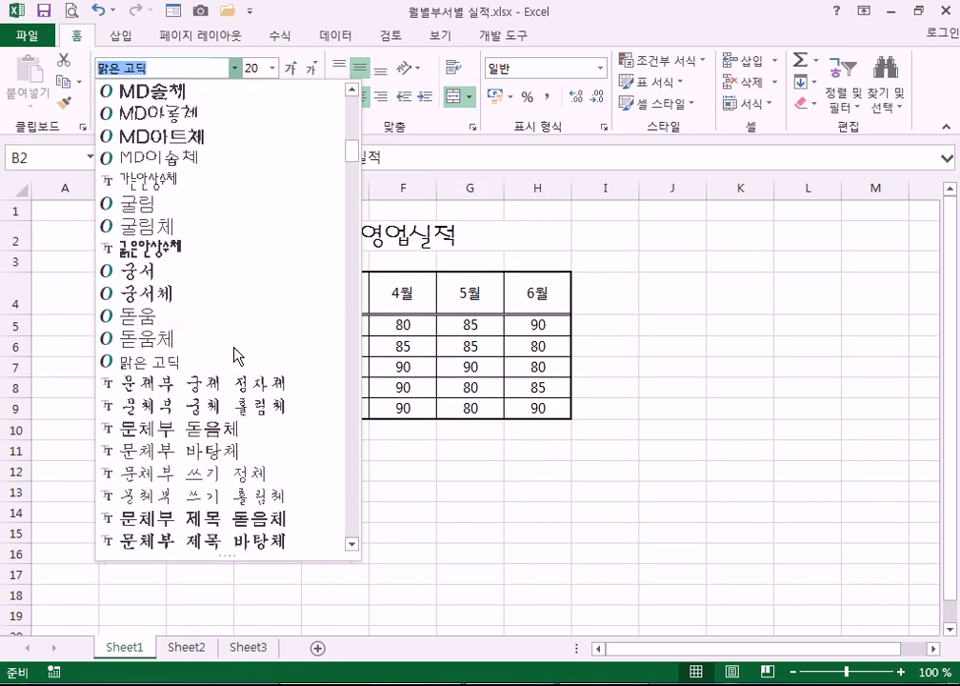
{"action": "scroll", "coordinate": [246, 341], "scroll_direction": "down", "scroll_amount": 15}
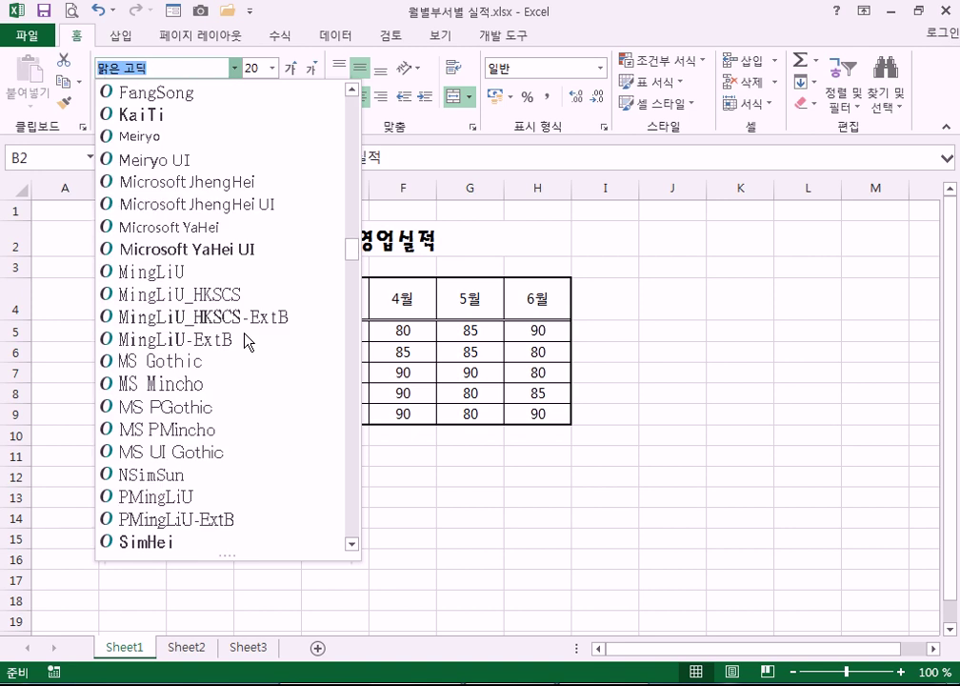
{"action": "scroll", "coordinate": [245, 341], "scroll_direction": "down", "scroll_amount": 20}
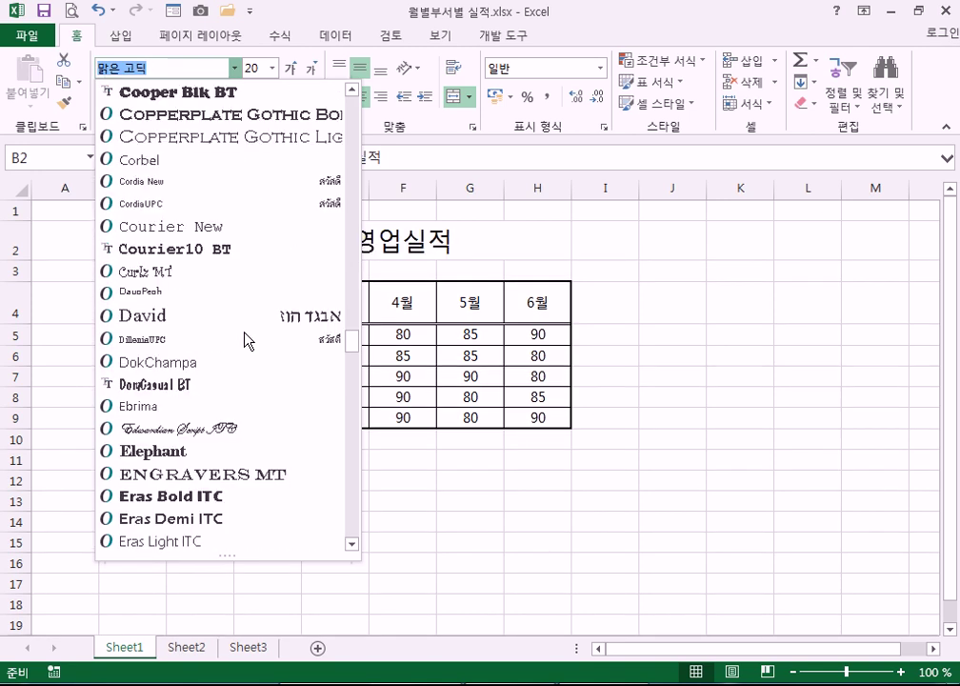
{"action": "scroll", "coordinate": [246, 336], "scroll_direction": "down", "scroll_amount": 20}
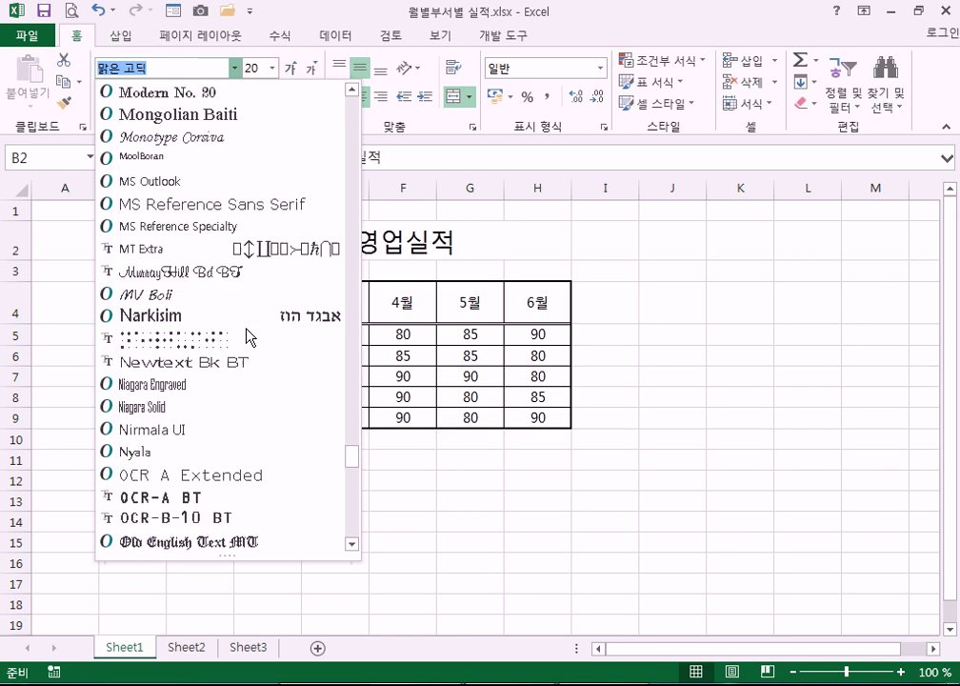
{"action": "left_click_drag", "start_coordinate": [352, 497], "coordinate": [324, 52]}
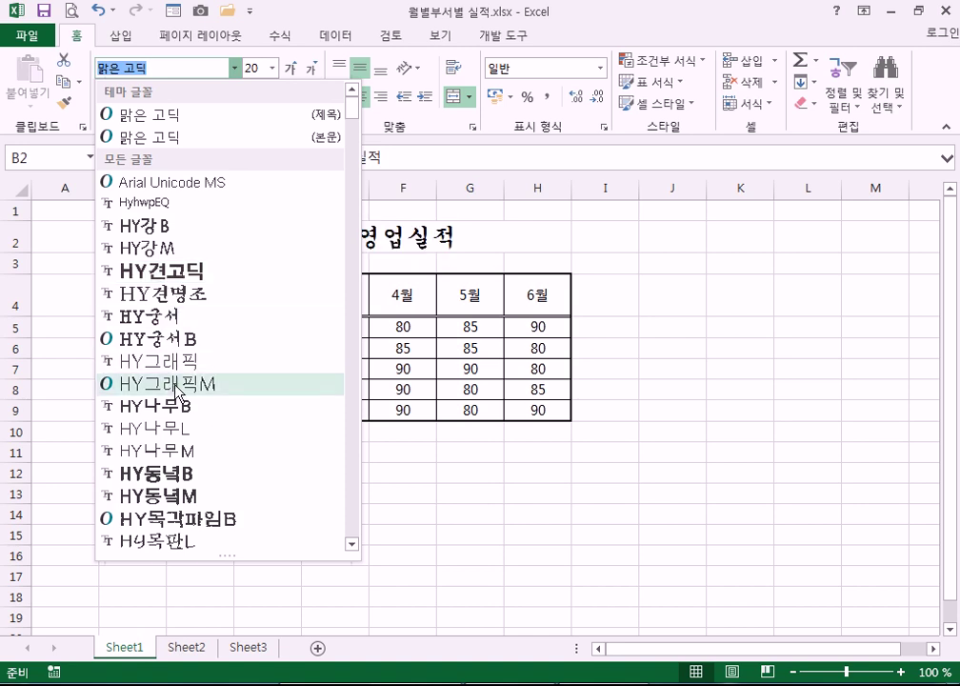
{"action": "scroll", "coordinate": [179, 391], "scroll_direction": "down", "scroll_amount": 4}
{"action": "scroll", "coordinate": [176, 446], "scroll_direction": "down", "scroll_amount": 3}
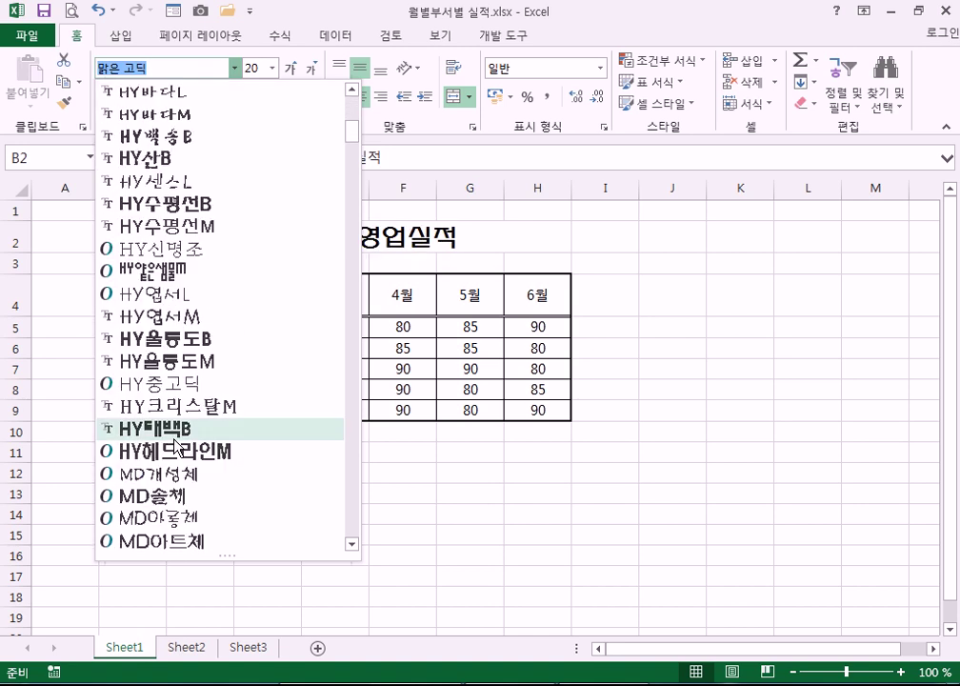
{"action": "left_click", "coordinate": [177, 453]}
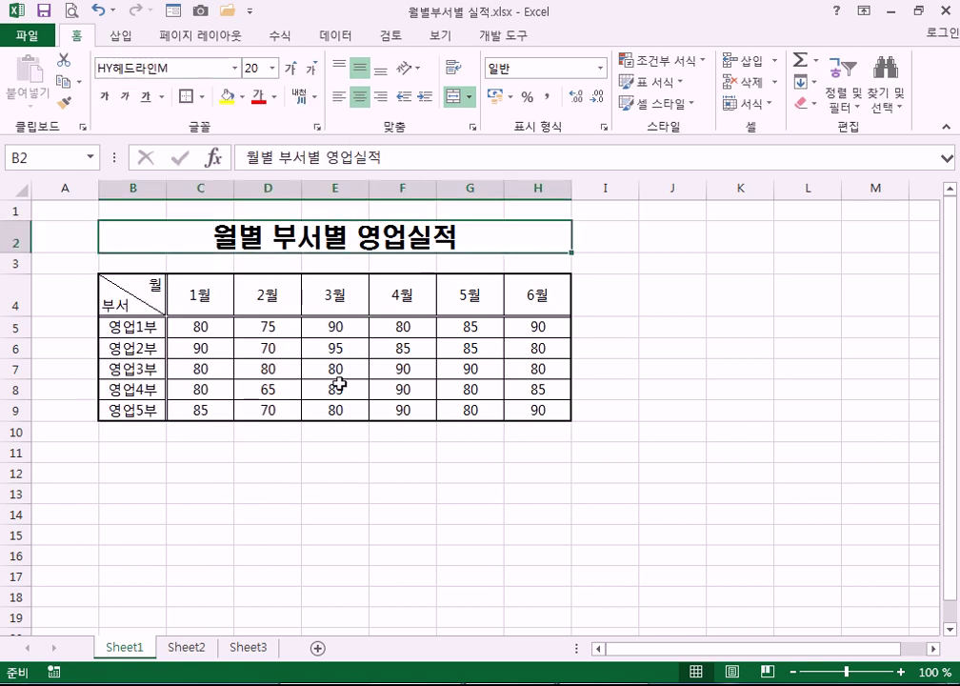
- Turn bold on and off twice for the title in row 2
{"action": "left_click", "coordinate": [107, 96]}
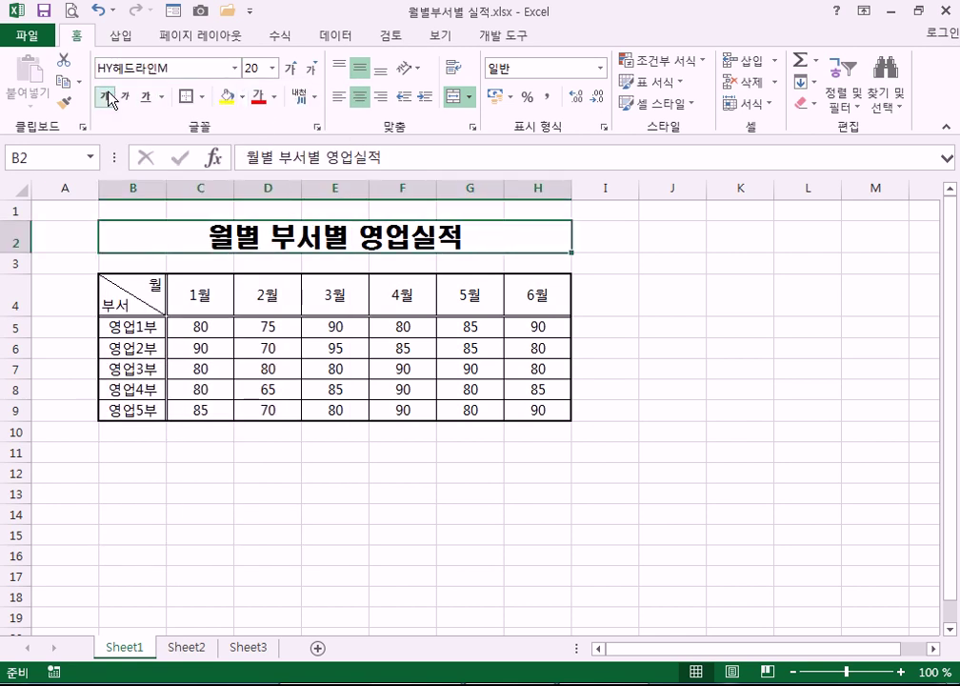
{"action": "left_click", "coordinate": [107, 96]}
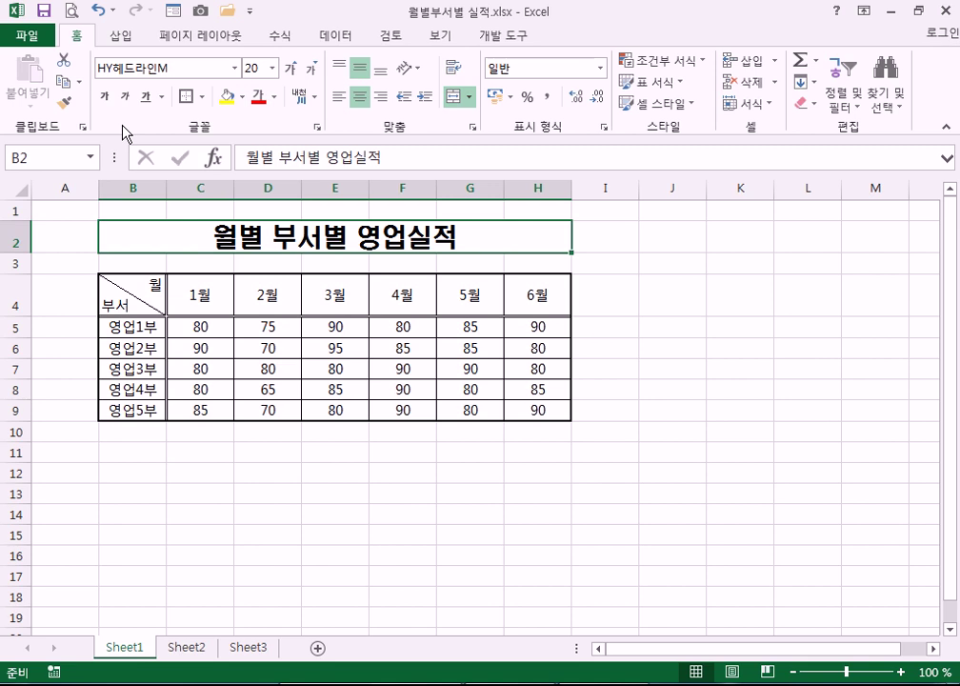
{"action": "left_click", "coordinate": [105, 96]}
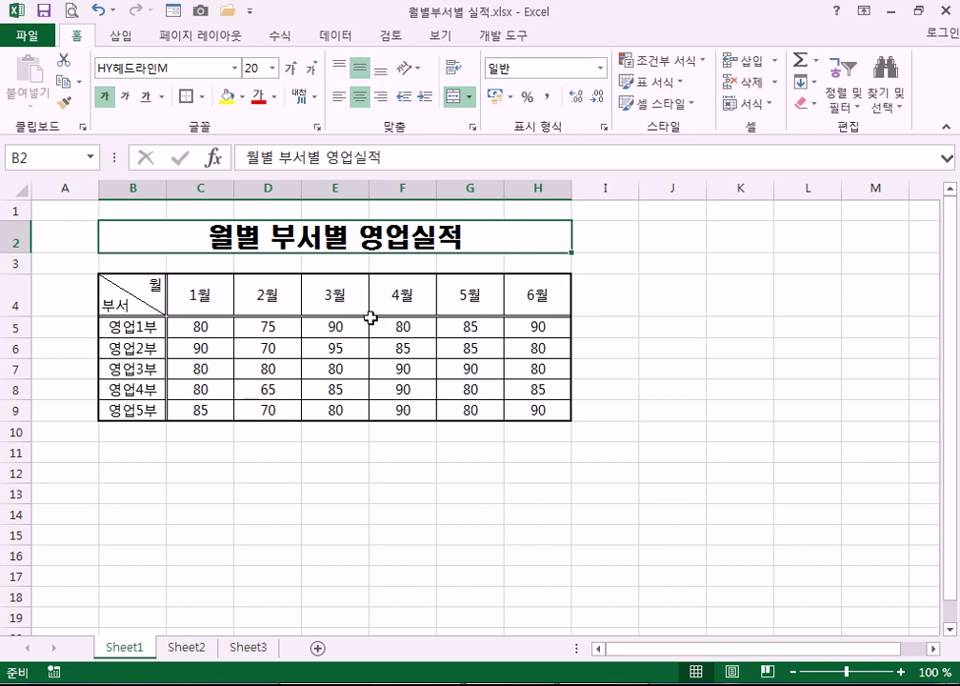
{"action": "left_click", "coordinate": [105, 96]}
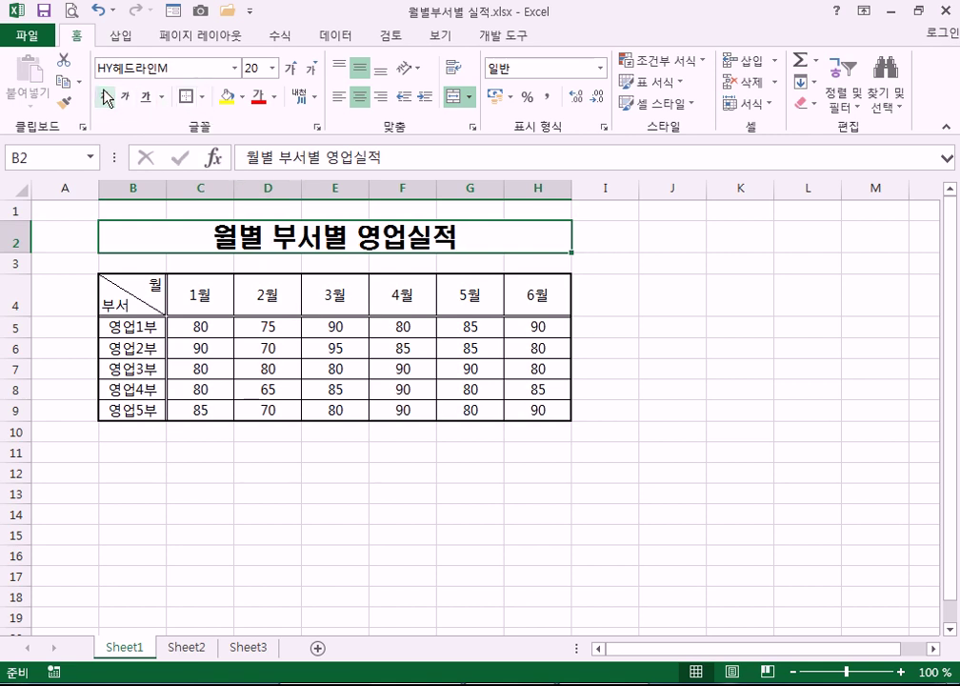
- Reduce the title's font size by two steps to 16
{"action": "left_click", "coordinate": [310, 70]}
{"action": "left_click", "coordinate": [311, 73]}
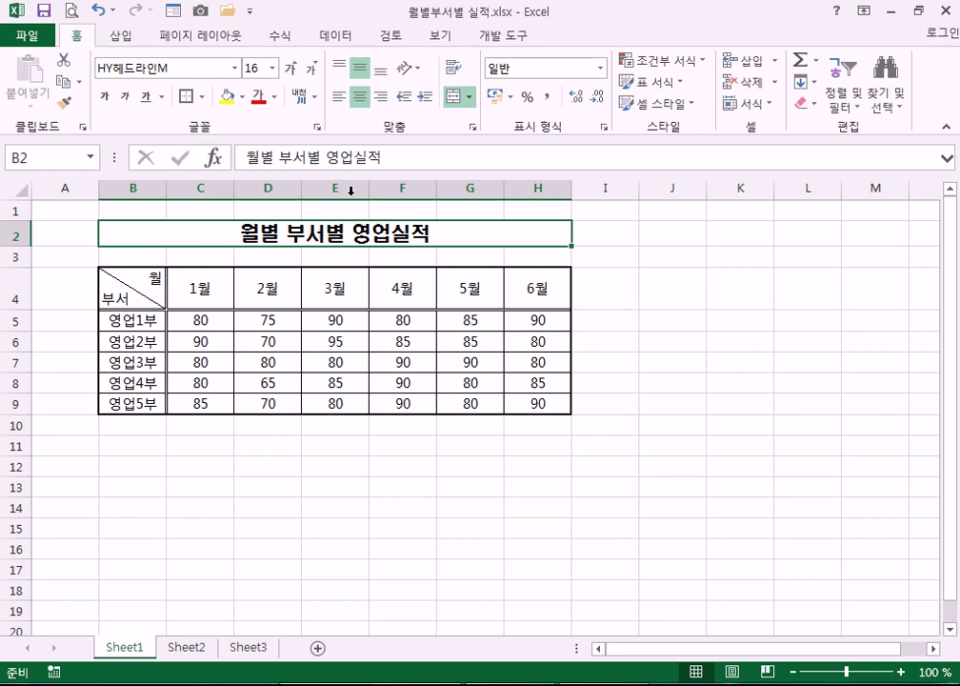
- Try a yellow fill and red text on the title, and finish with standard dark blue text and no fill
{"action": "left_click", "coordinate": [228, 99]}
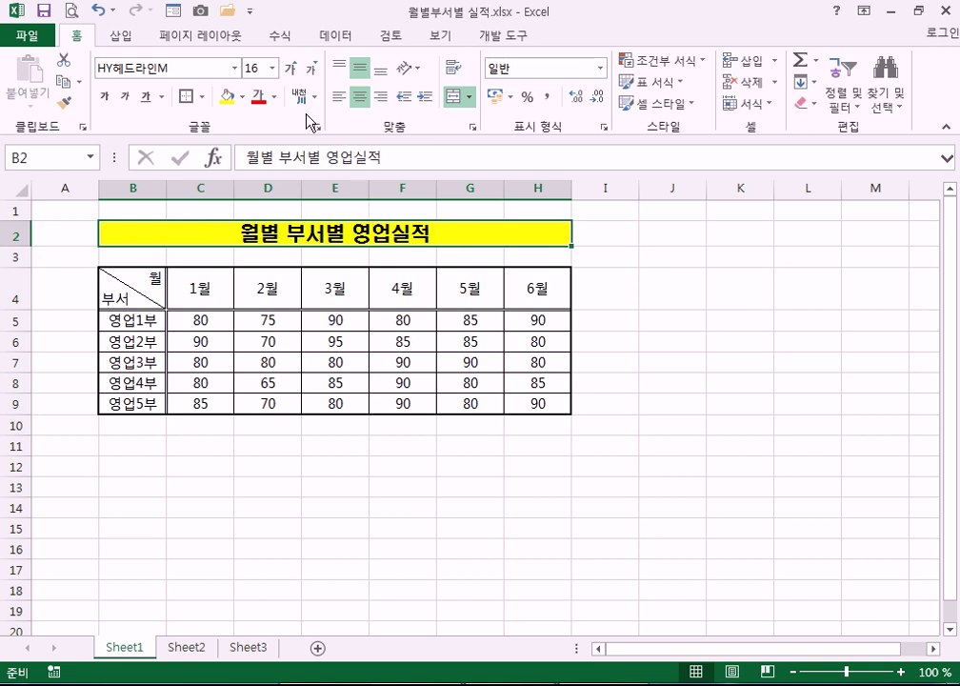
{"action": "left_click", "coordinate": [258, 99]}
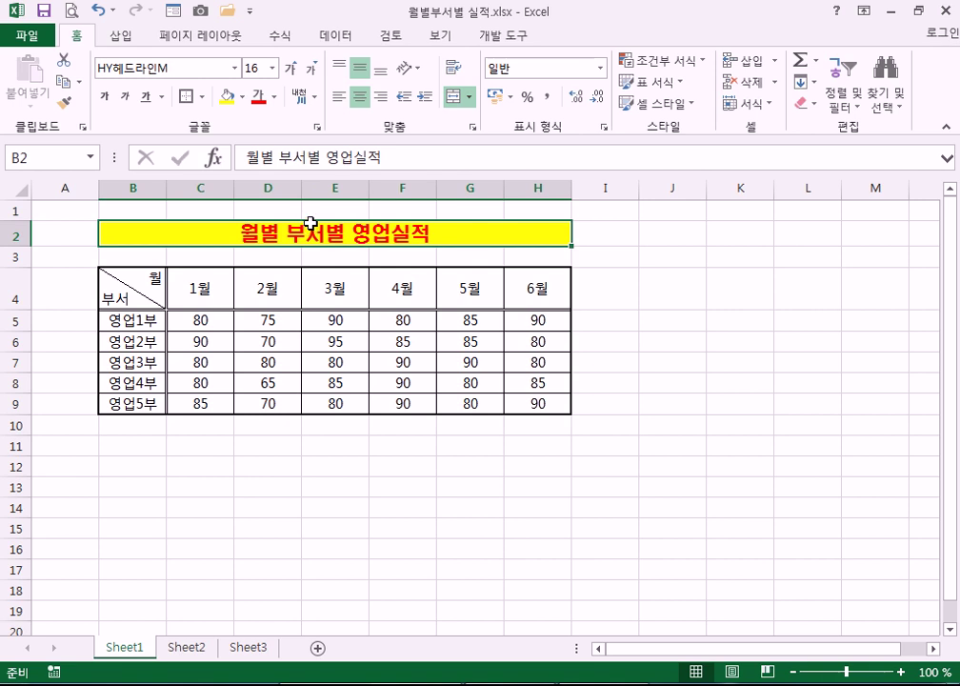
{"action": "left_click", "coordinate": [275, 98]}
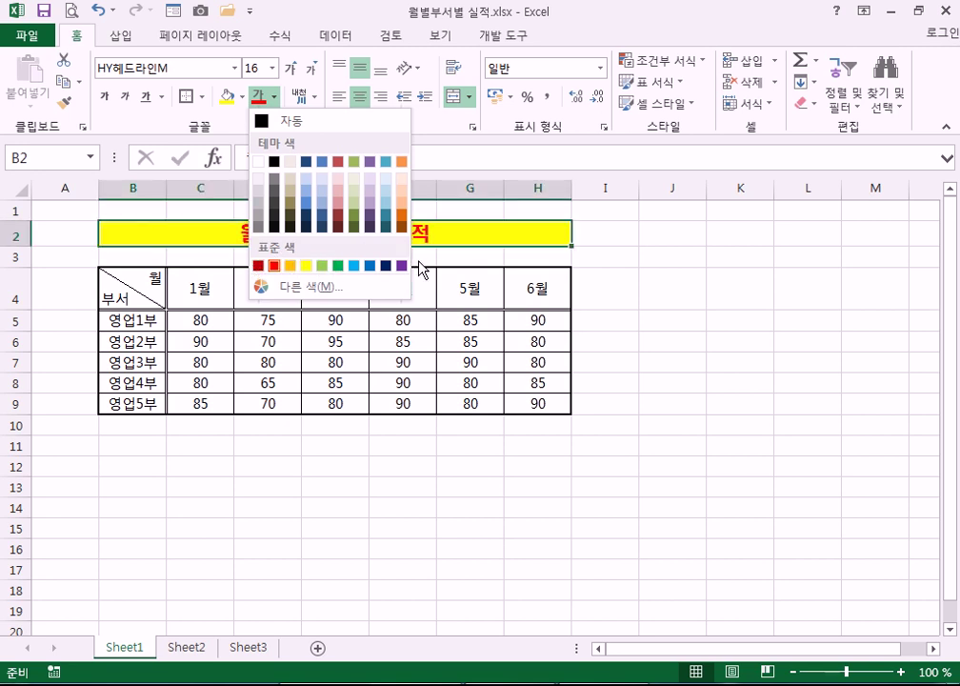
{"action": "left_click", "coordinate": [388, 272]}
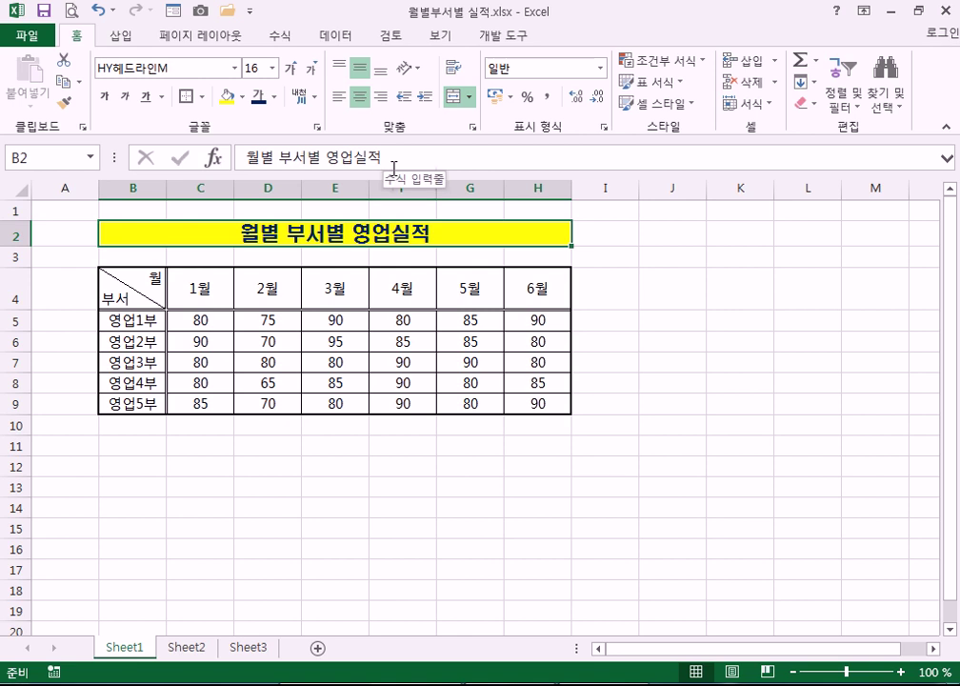
{"action": "left_click", "coordinate": [244, 99]}
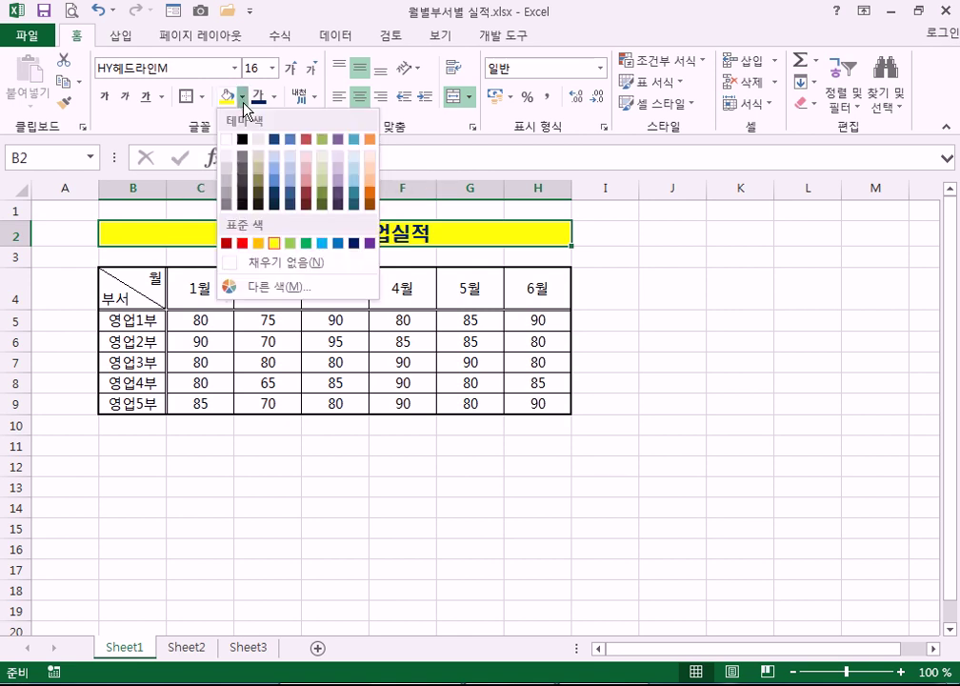
{"action": "left_click", "coordinate": [261, 269]}
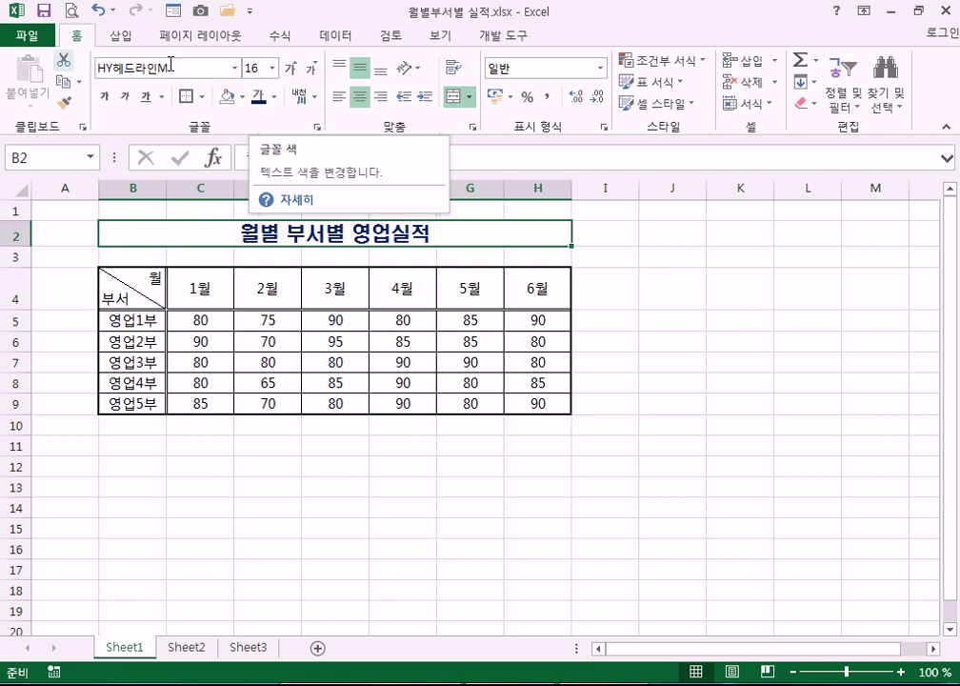
{"action": "left_click", "coordinate": [110, 36]}
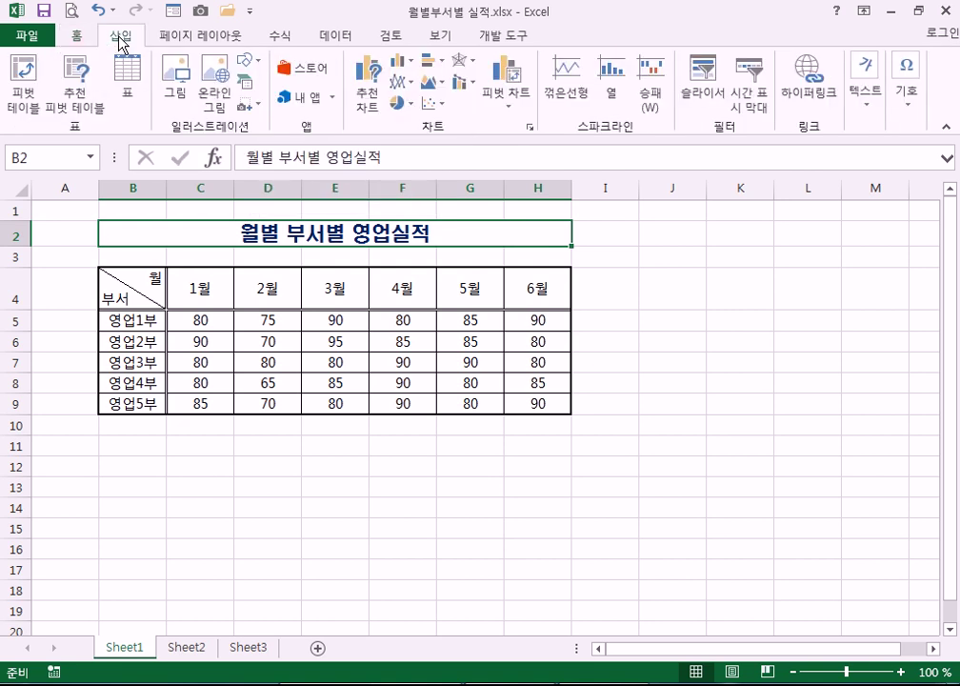
{"action": "left_click", "coordinate": [242, 40]}
{"action": "left_click", "coordinate": [278, 36]}
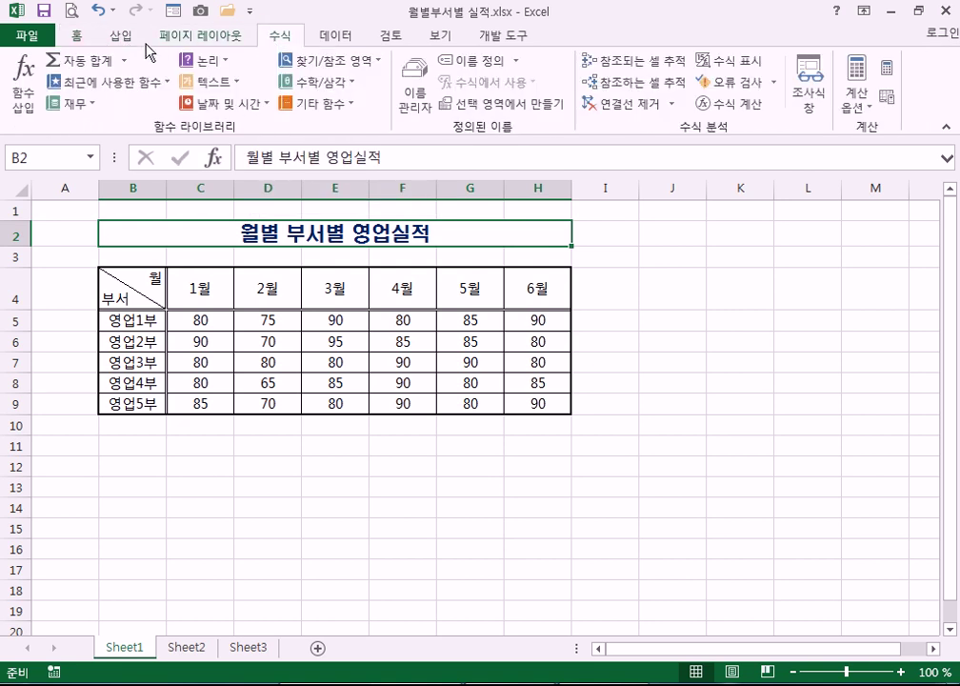
{"action": "left_click", "coordinate": [73, 39]}
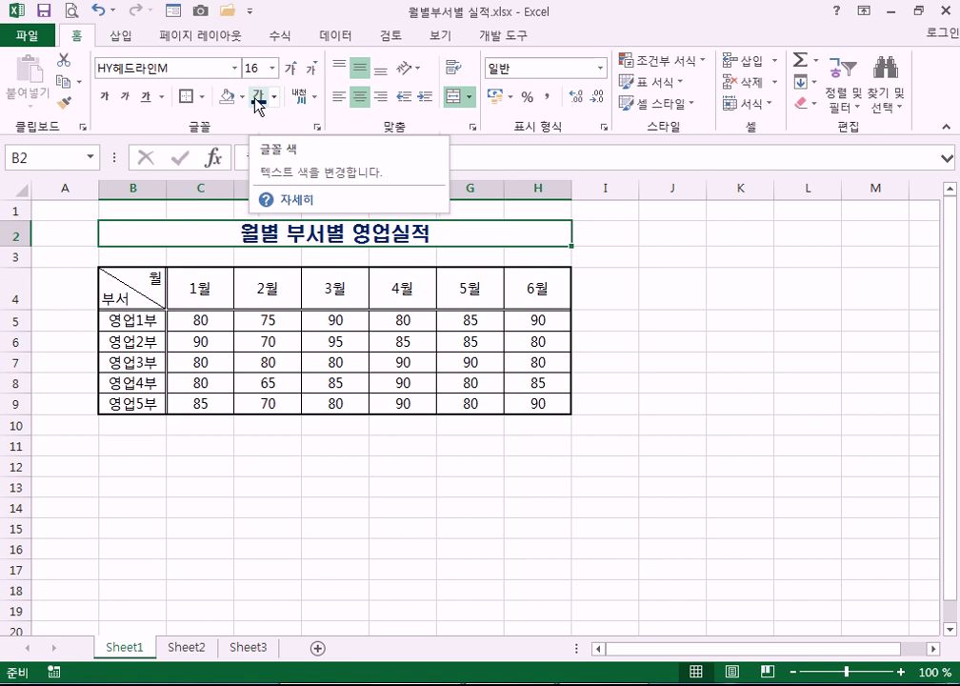
- Make the header row B4:H4 and the department column B4:B9 bold
{"action": "left_click_drag", "start_coordinate": [107, 285], "coordinate": [521, 289]}
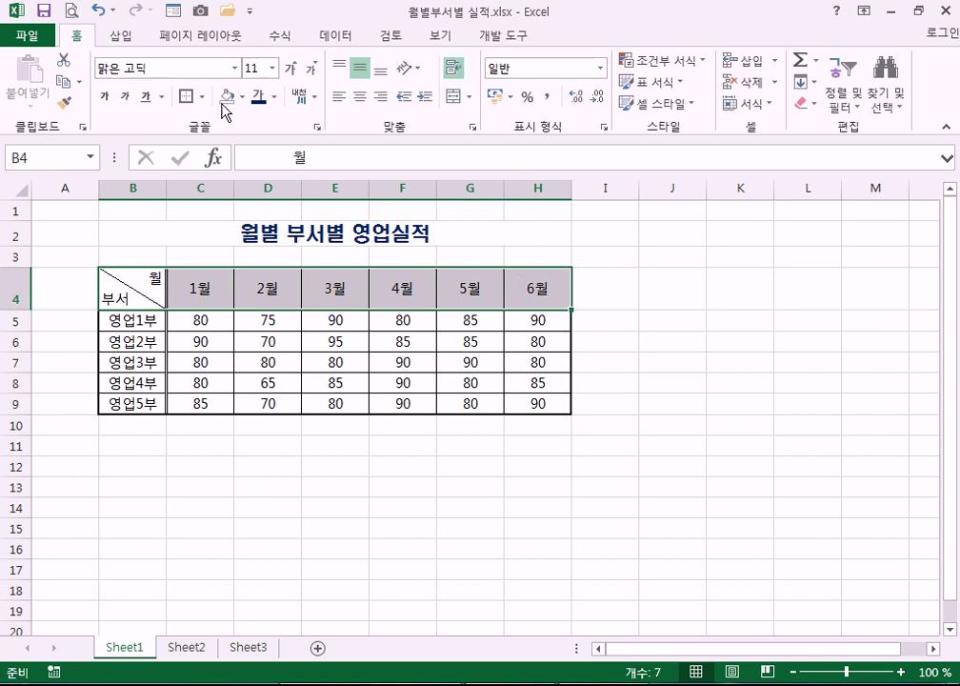
{"action": "left_click", "coordinate": [106, 99]}
{"action": "left_click_drag", "start_coordinate": [134, 297], "coordinate": [138, 405]}
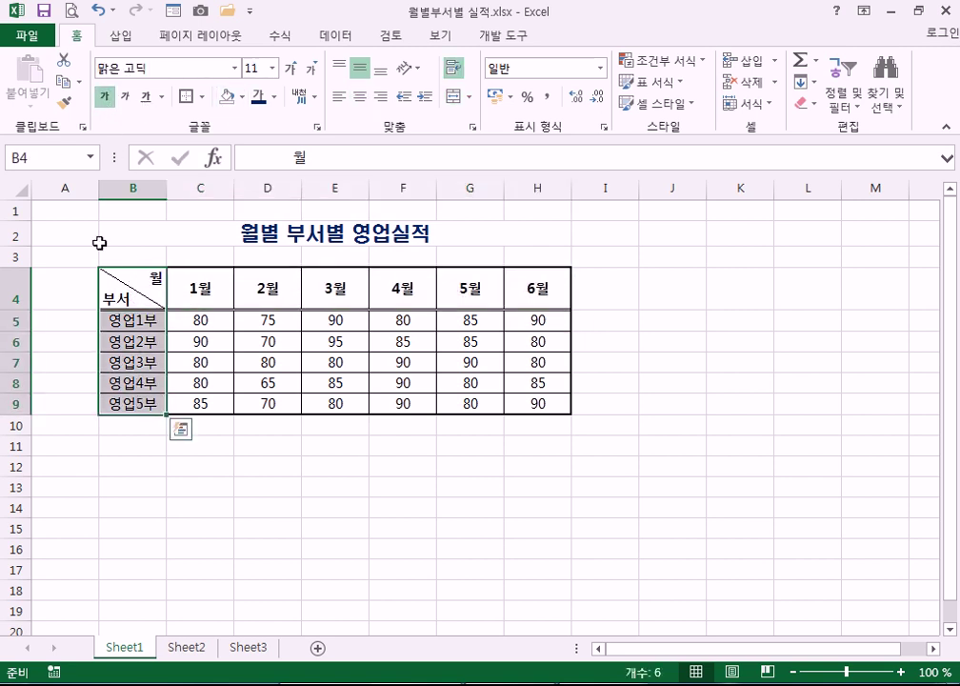
{"action": "left_click", "coordinate": [106, 99]}
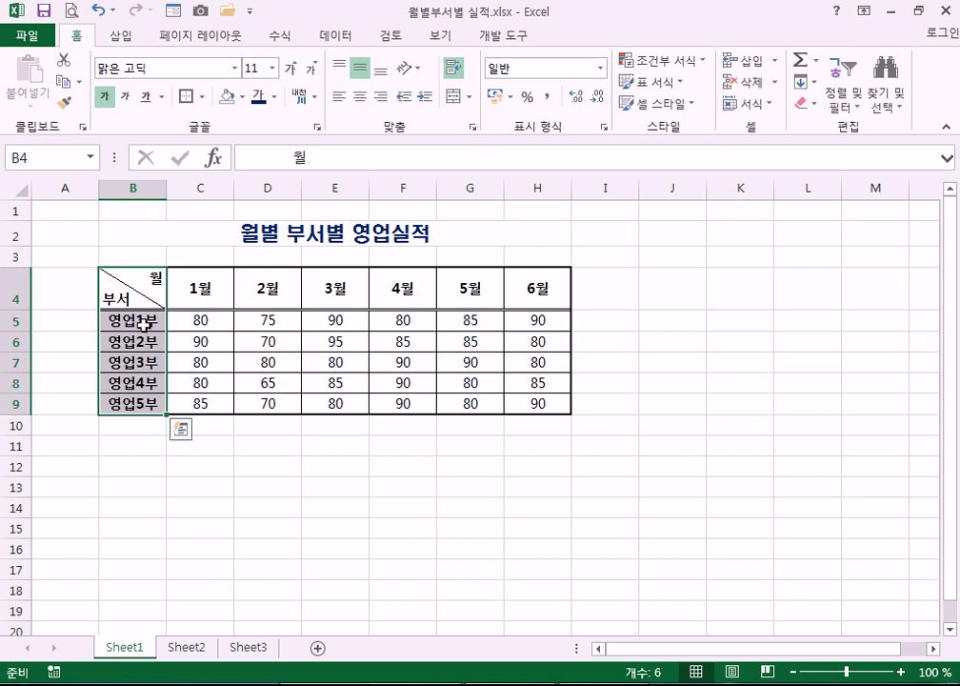
{"action": "left_click_drag", "start_coordinate": [134, 289], "coordinate": [526, 291]}
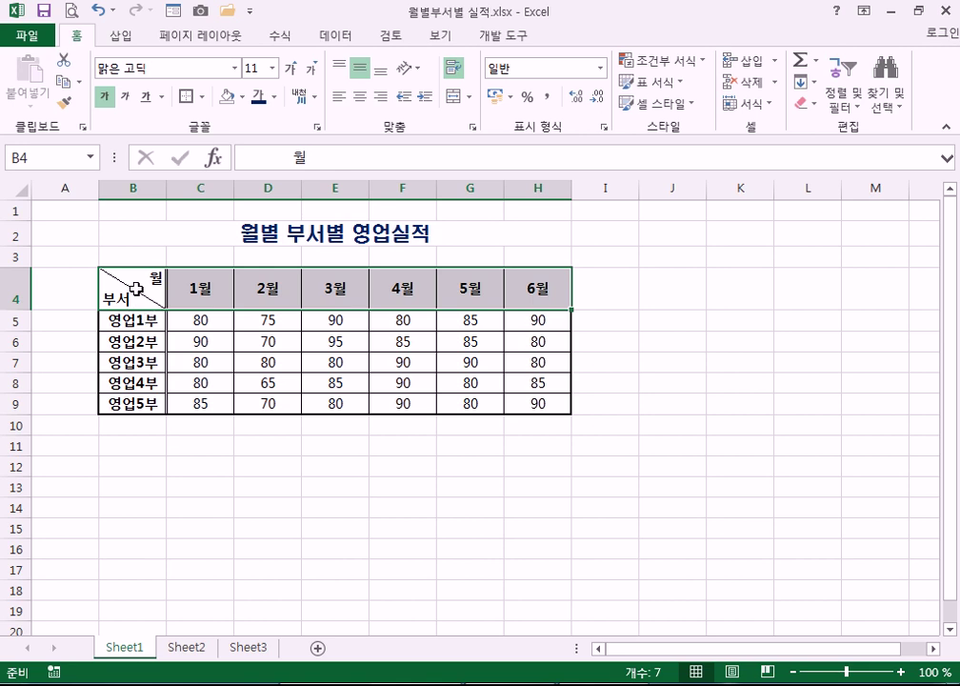
{"action": "left_click_drag", "start_coordinate": [135, 320], "coordinate": [132, 401]}
{"action": "left_click", "coordinate": [259, 381]}
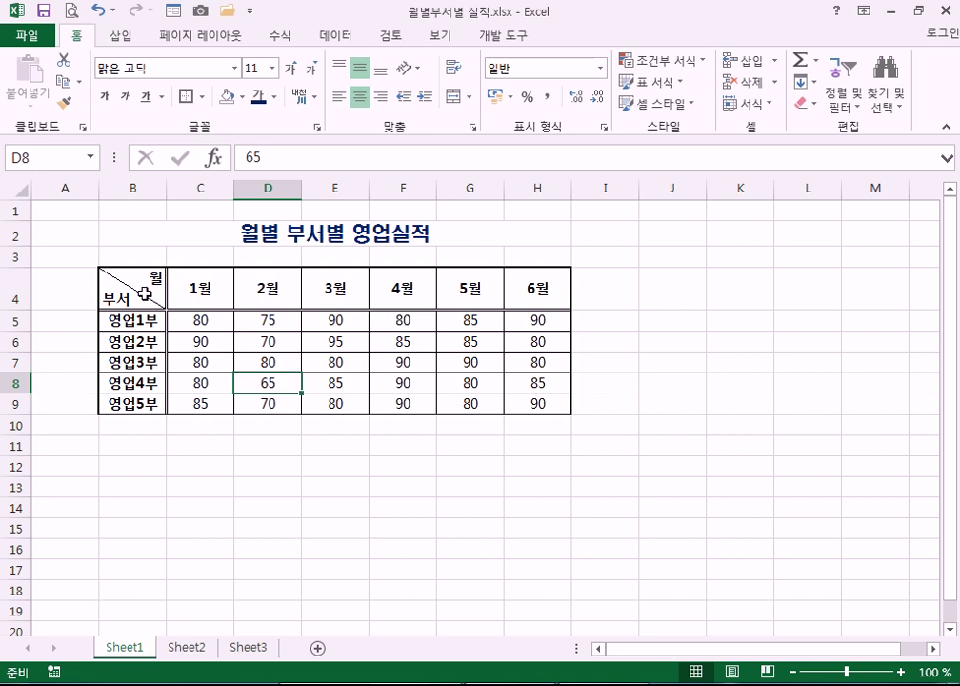
{"action": "left_click_drag", "start_coordinate": [109, 289], "coordinate": [530, 289]}
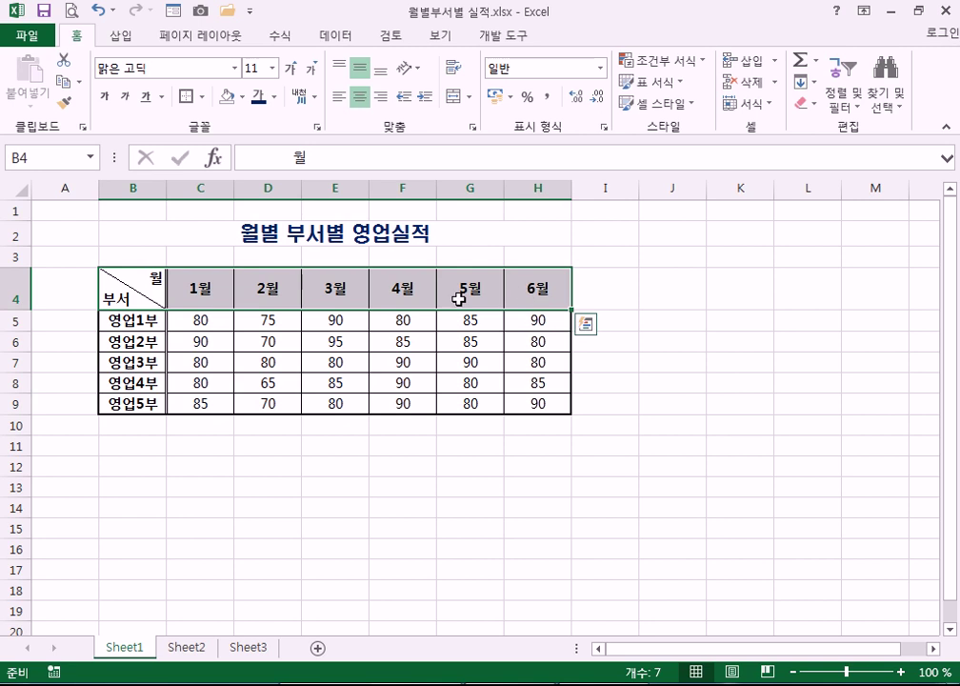
{"action": "left_click_drag", "start_coordinate": [111, 323], "coordinate": [133, 398]}
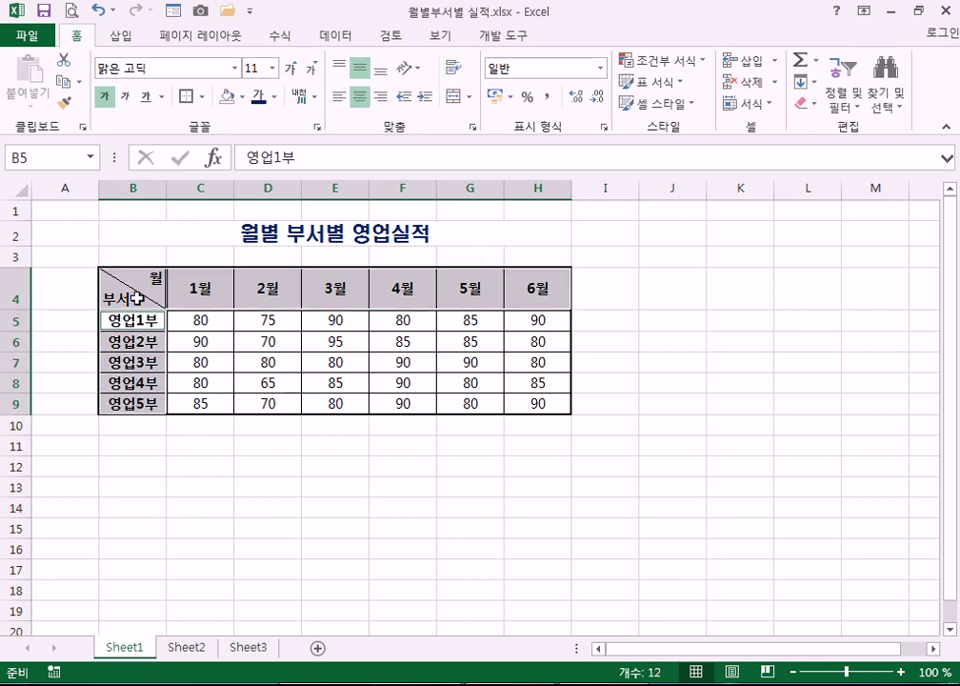
{"action": "left_click_drag", "start_coordinate": [133, 279], "coordinate": [540, 289]}
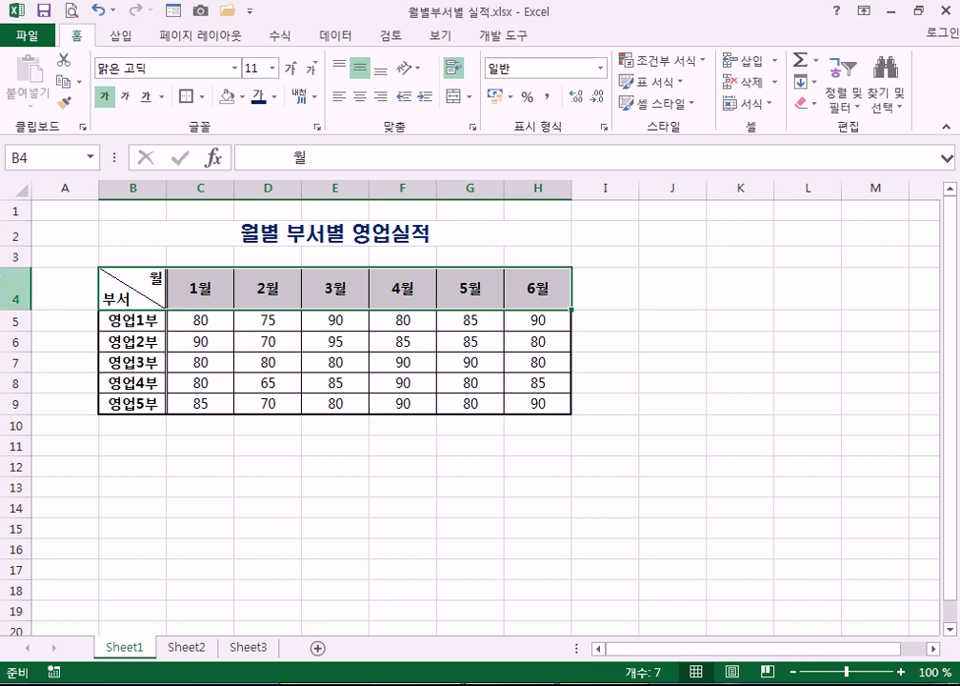
{"action": "left_click", "coordinate": [143, 288]}
{"action": "left_click_drag", "start_coordinate": [144, 288], "coordinate": [405, 289]}
{"action": "left_click", "coordinate": [146, 287]}
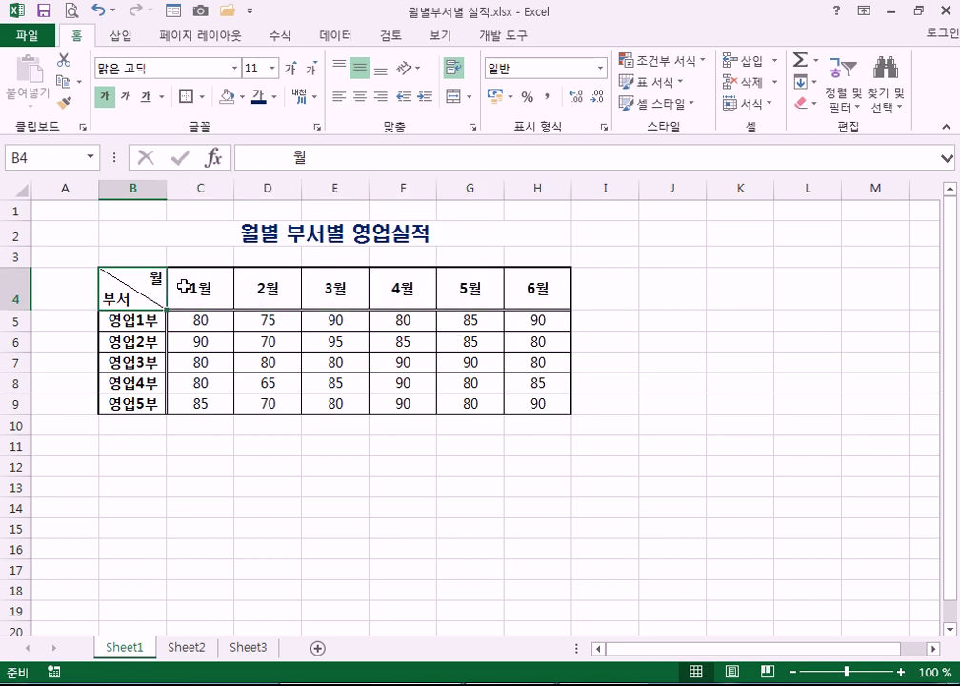
{"action": "left_click_drag", "start_coordinate": [686, 292], "coordinate": [814, 290]}
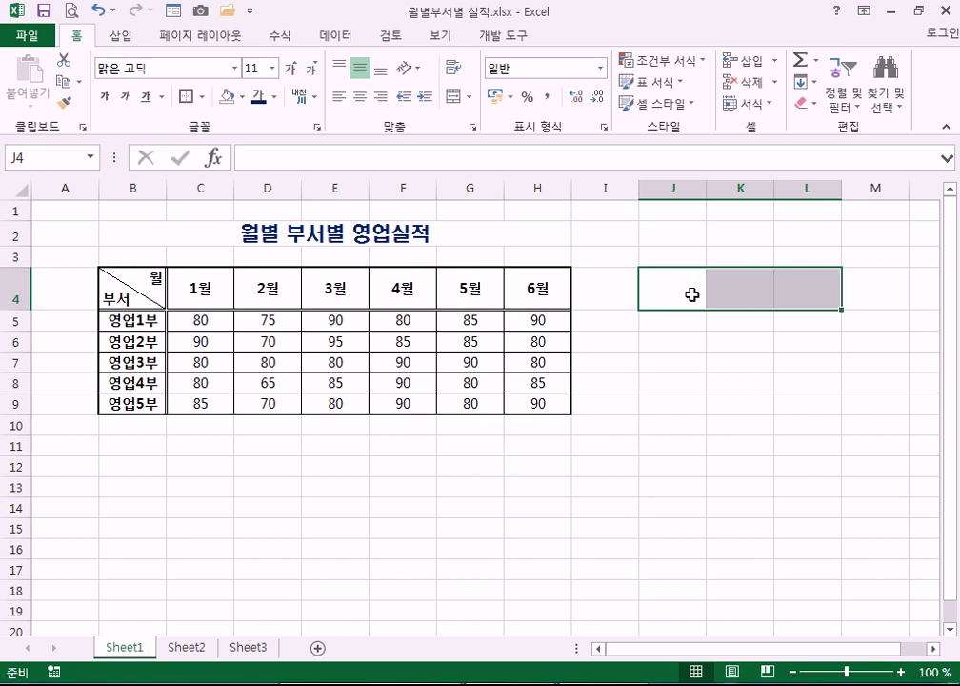
{"action": "left_click_drag", "start_coordinate": [672, 362], "coordinate": [870, 474]}
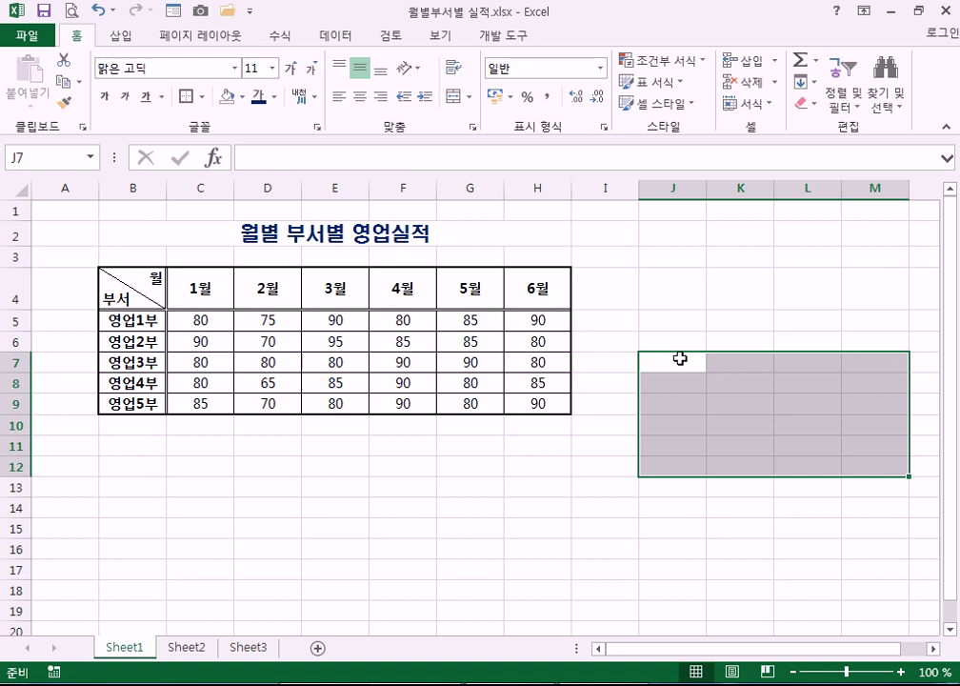
{"action": "left_click", "coordinate": [143, 291]}
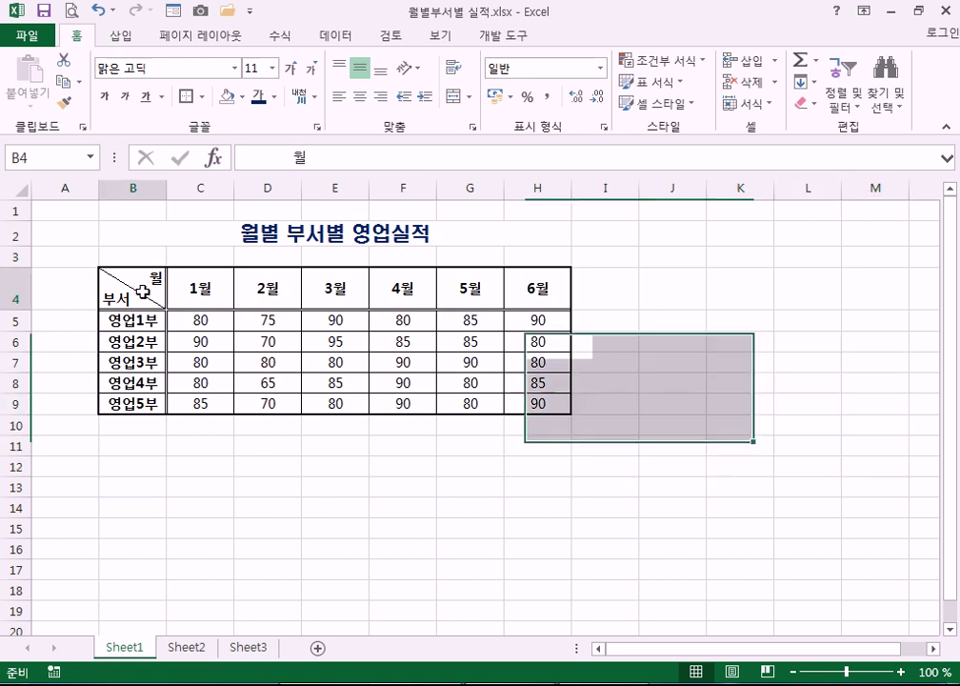
{"action": "left_click_drag", "start_coordinate": [143, 291], "coordinate": [526, 399]}
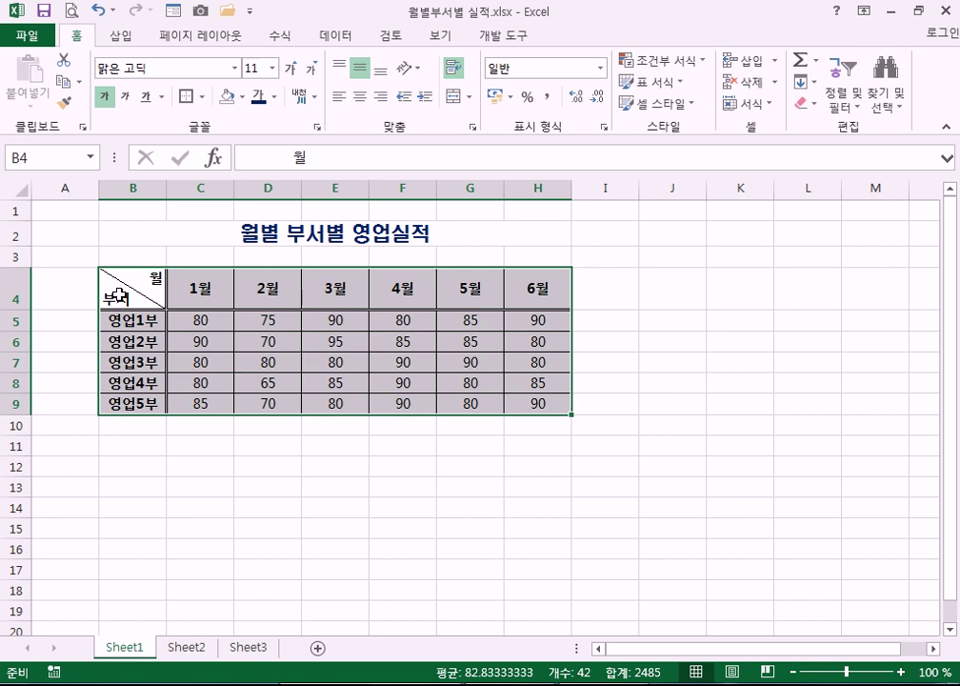
- Fill the header row B4:H4 with theme colour 파랑, 강조 1, and change the fill to 파랑, 강조 1, 60% 더 밝게
{"action": "left_click_drag", "start_coordinate": [121, 302], "coordinate": [533, 291]}
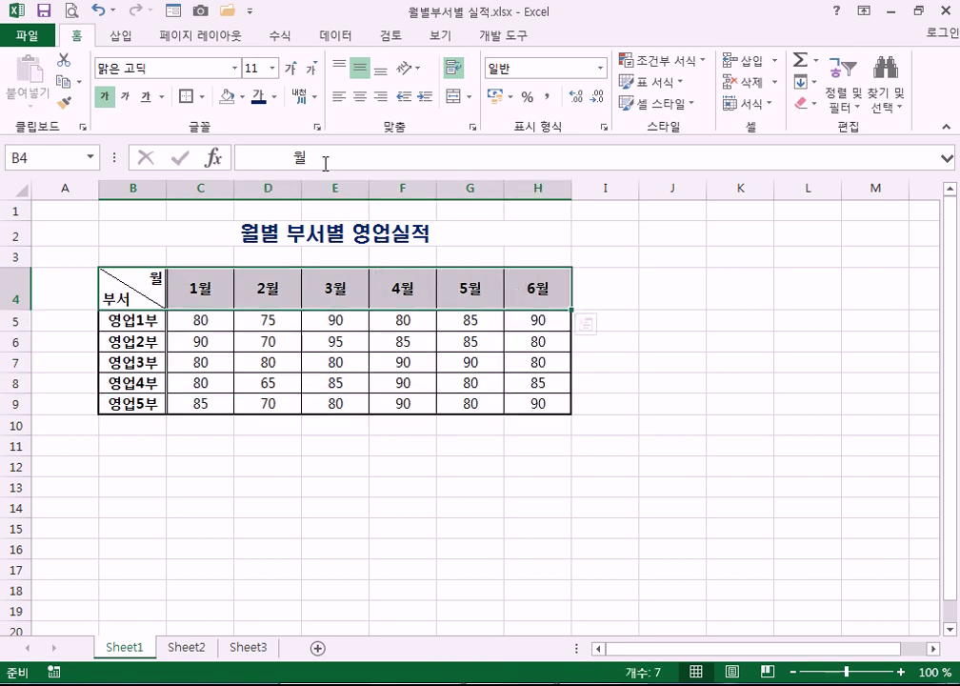
{"action": "left_click", "coordinate": [242, 98]}
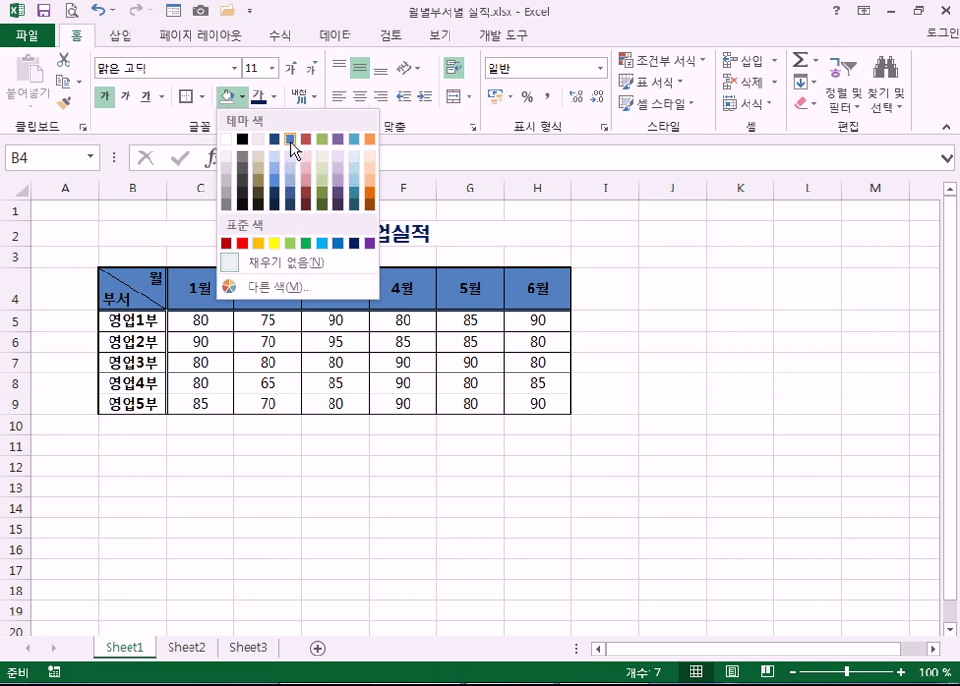
{"action": "left_click", "coordinate": [292, 143]}
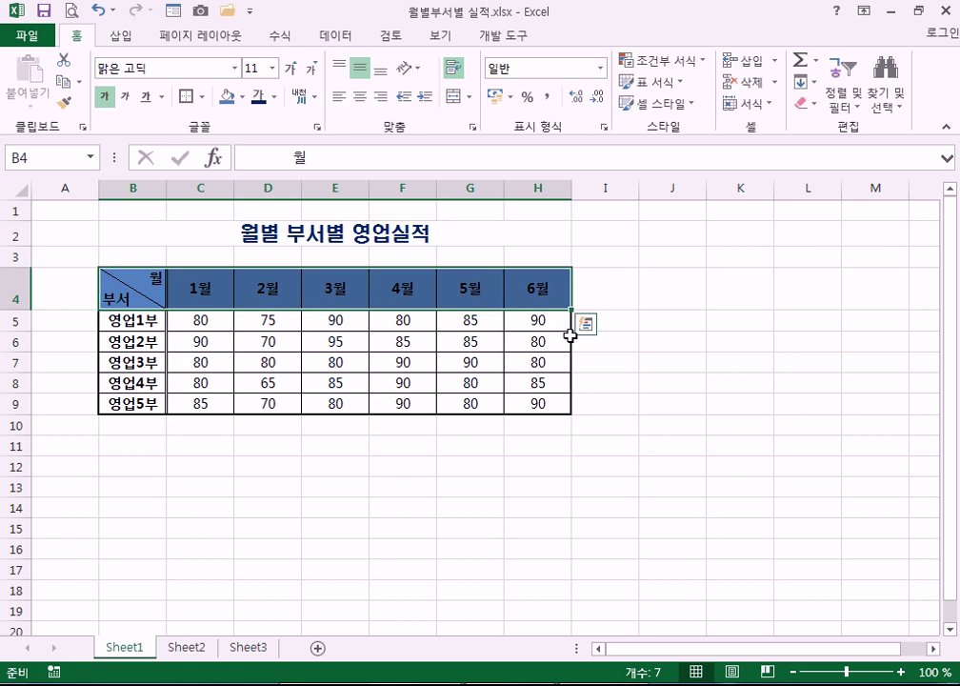
{"action": "left_click", "coordinate": [243, 97]}
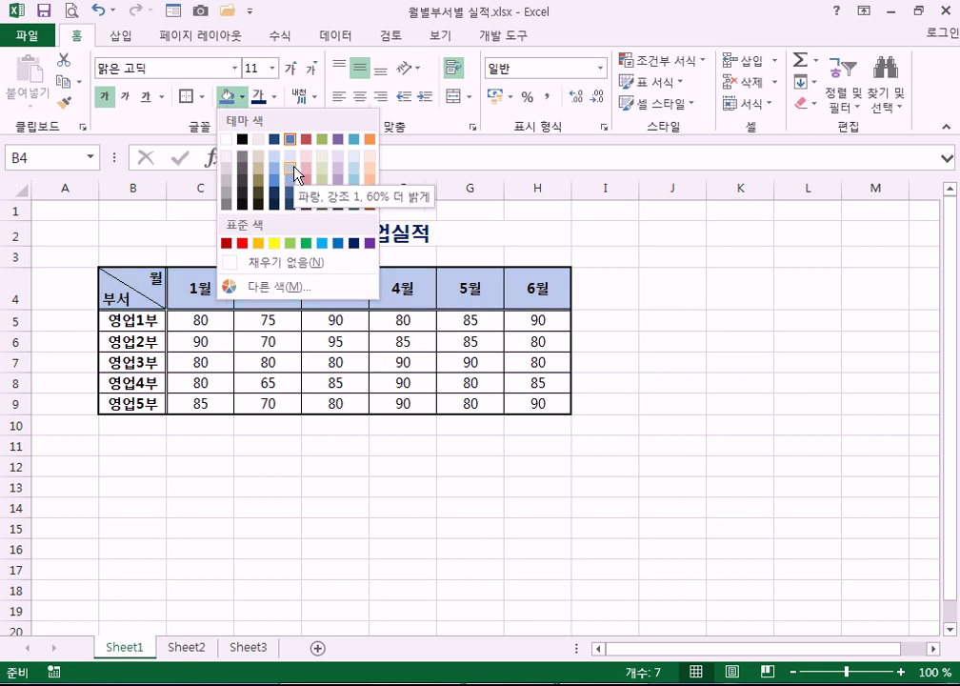
{"action": "left_click", "coordinate": [276, 187]}
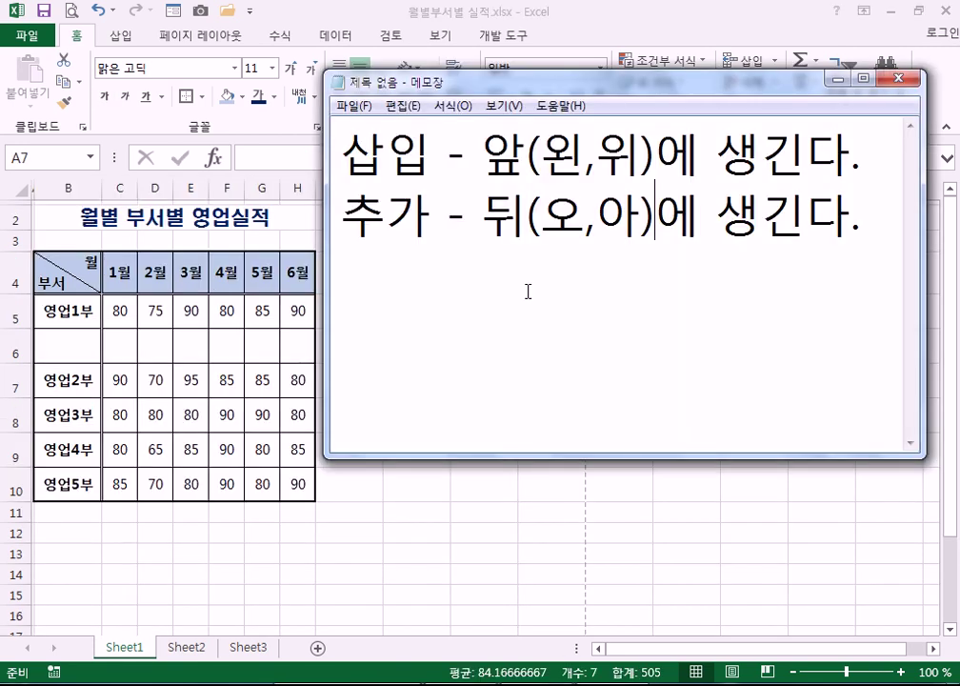
- Return from the Notepad note to the worksheet and examine the insert options for blank cell B6 without inserting anything
{"action": "left_click", "coordinate": [863, 224]}
{"action": "left_click", "coordinate": [69, 344]}
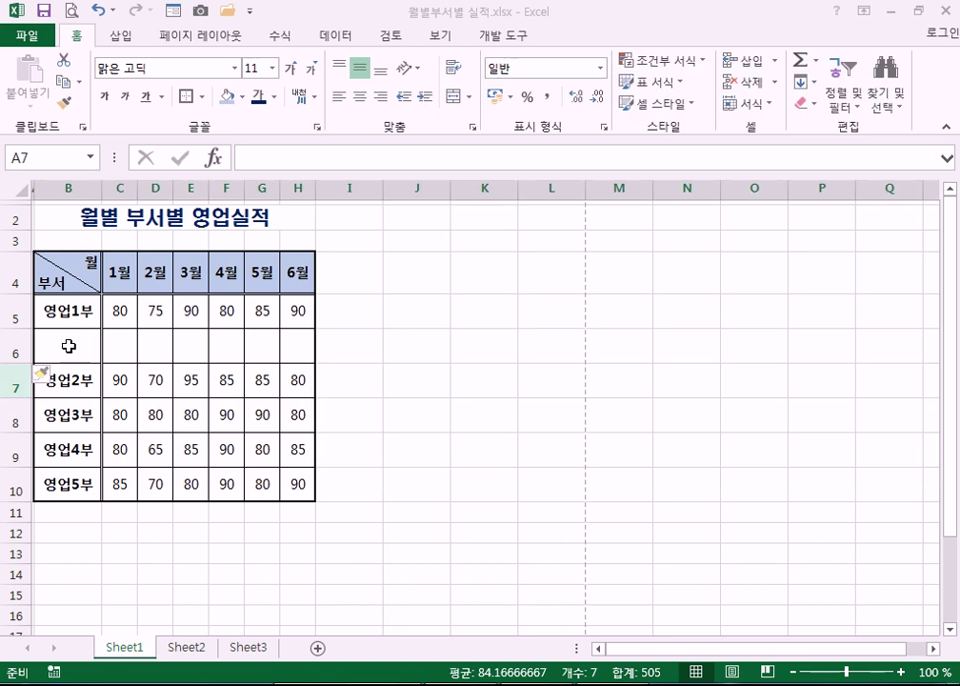
{"action": "right_click", "coordinate": [69, 345]}
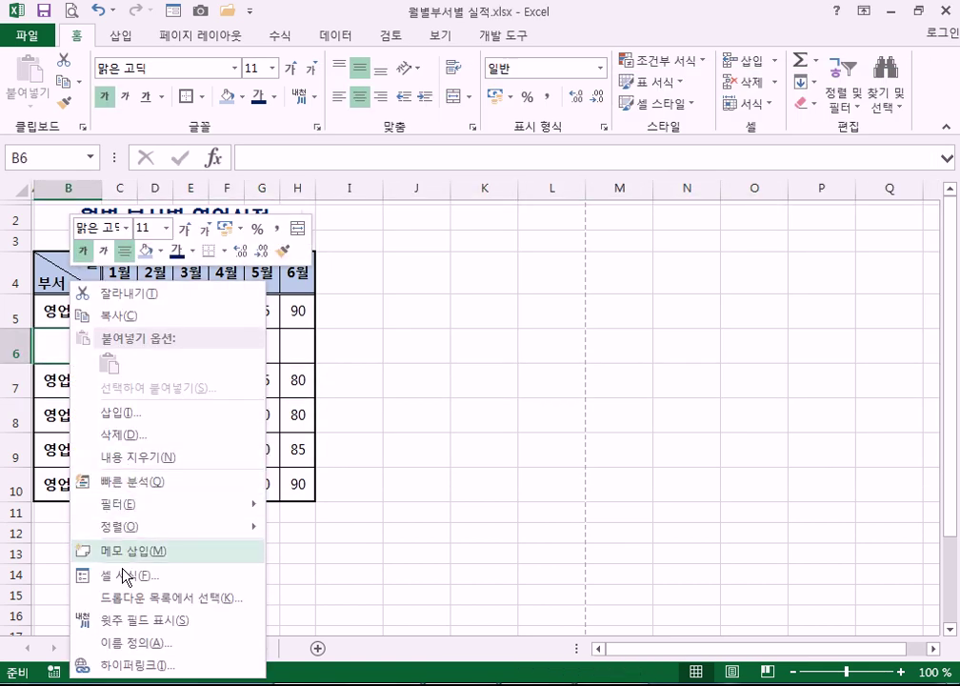
{"action": "left_click", "coordinate": [114, 419]}
{"action": "left_click_drag", "start_coordinate": [101, 322], "coordinate": [493, 197]}
{"action": "left_click", "coordinate": [522, 351]}
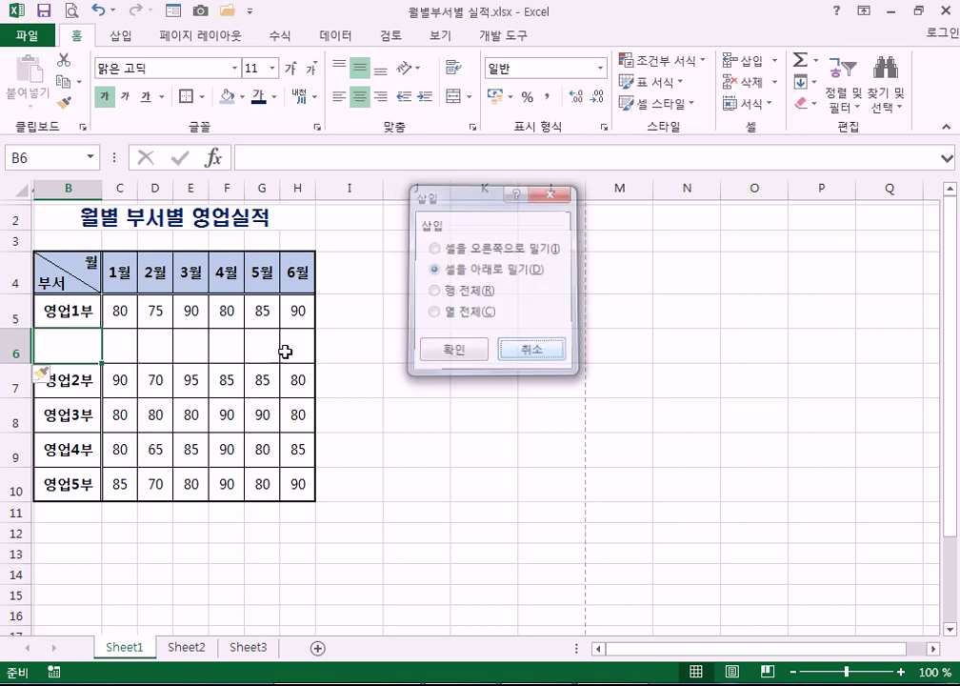
- Delete the entire blank row 6 between 영업1부 and 영업2부
{"action": "left_click", "coordinate": [17, 345]}
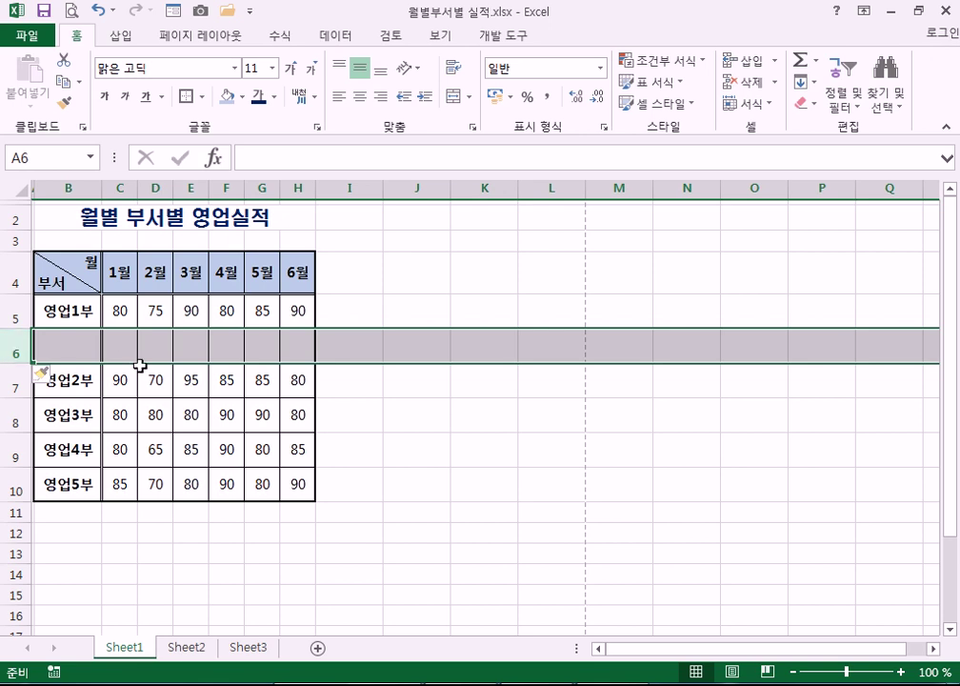
{"action": "left_click", "coordinate": [82, 348]}
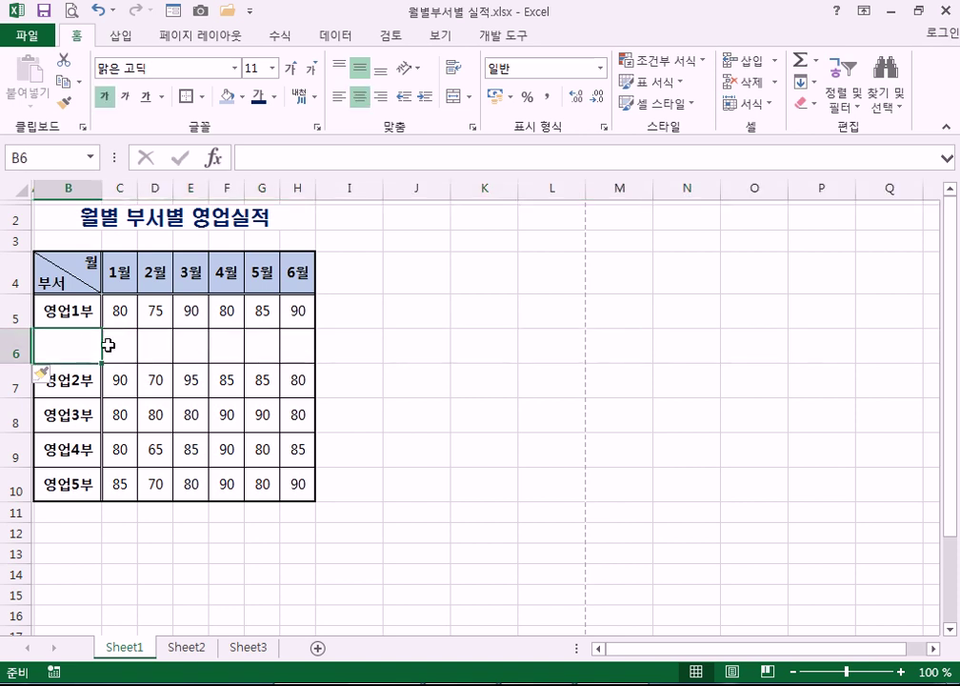
{"action": "left_click", "coordinate": [189, 341]}
{"action": "right_click", "coordinate": [4, 346]}
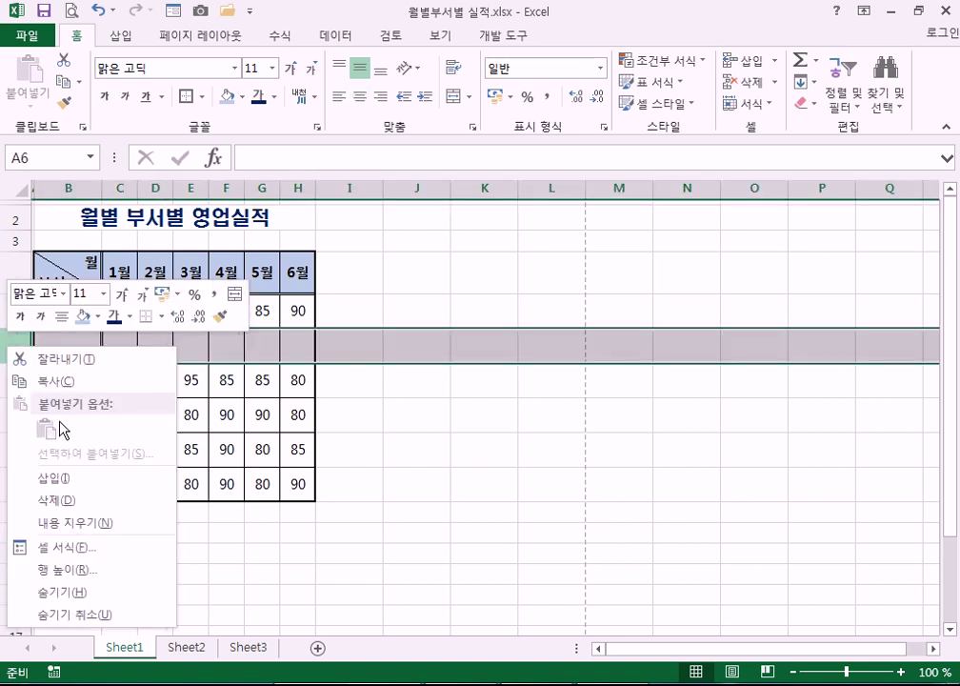
{"action": "left_click", "coordinate": [57, 494]}
- Insert a blank cell at E6, shifting the existing cells down
{"action": "left_click", "coordinate": [181, 342]}
{"action": "right_click", "coordinate": [182, 342]}
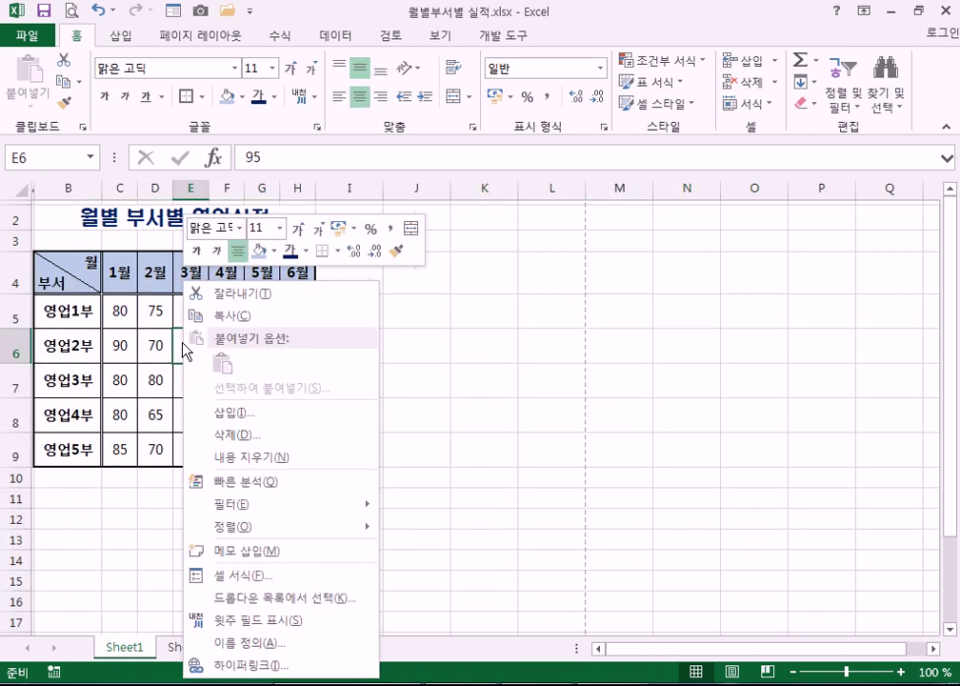
{"action": "left_click", "coordinate": [236, 413]}
{"action": "left_click_drag", "start_coordinate": [219, 324], "coordinate": [541, 251]}
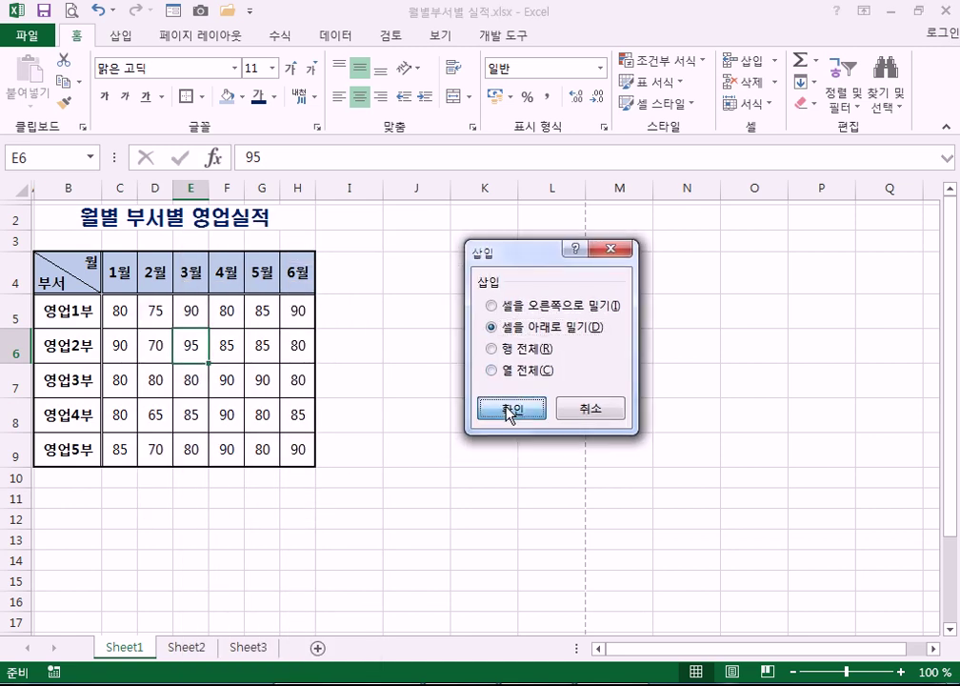
{"action": "left_click", "coordinate": [511, 411]}
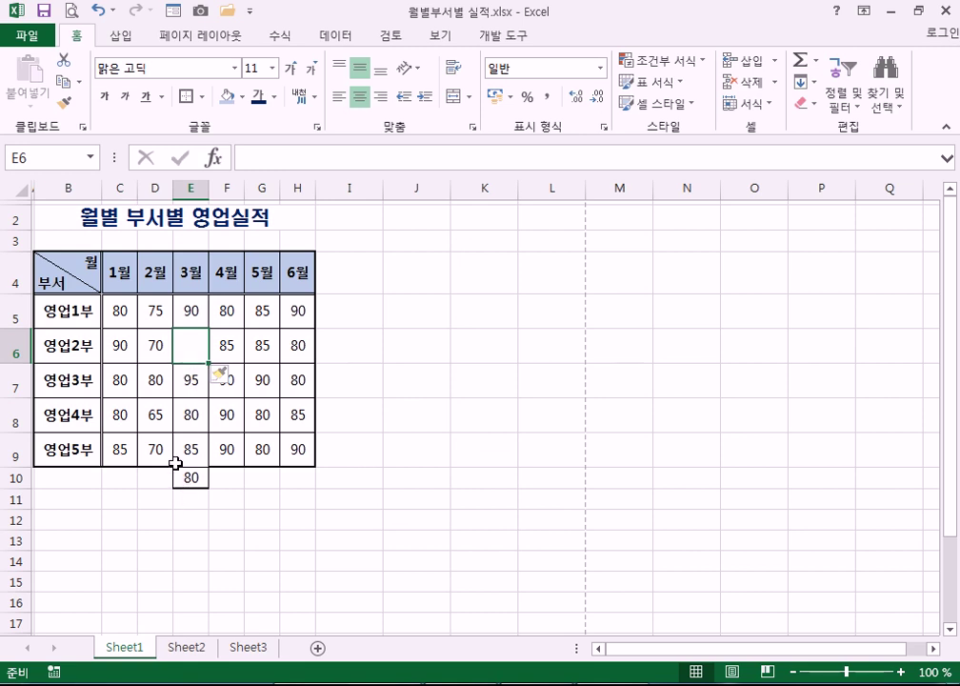
- Delete the blank cell E6, shifting the cells below up
{"action": "right_click", "coordinate": [191, 349]}
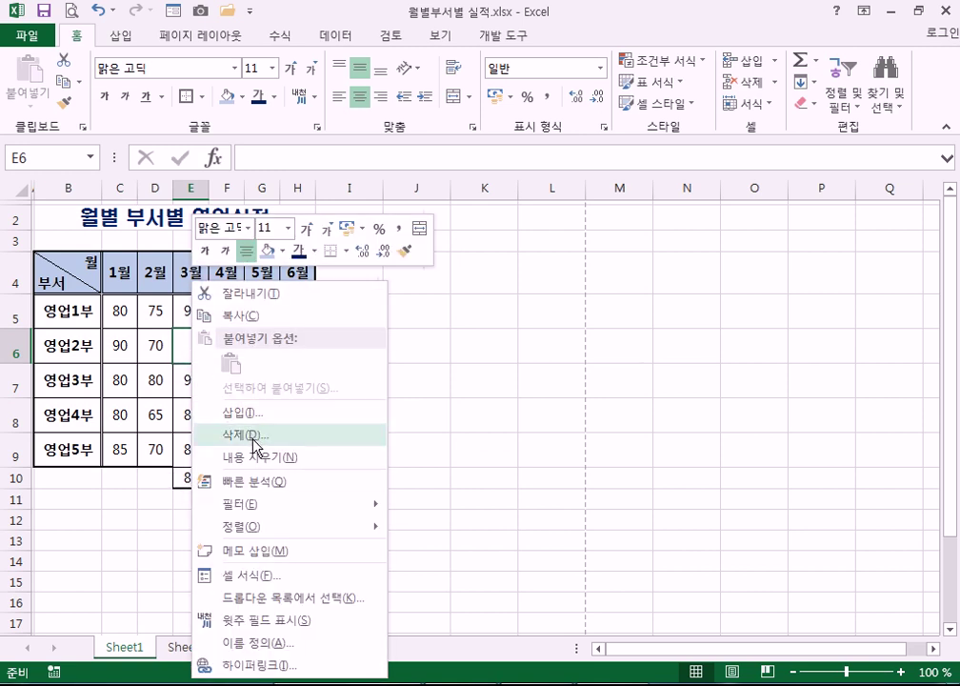
{"action": "left_click", "coordinate": [254, 438]}
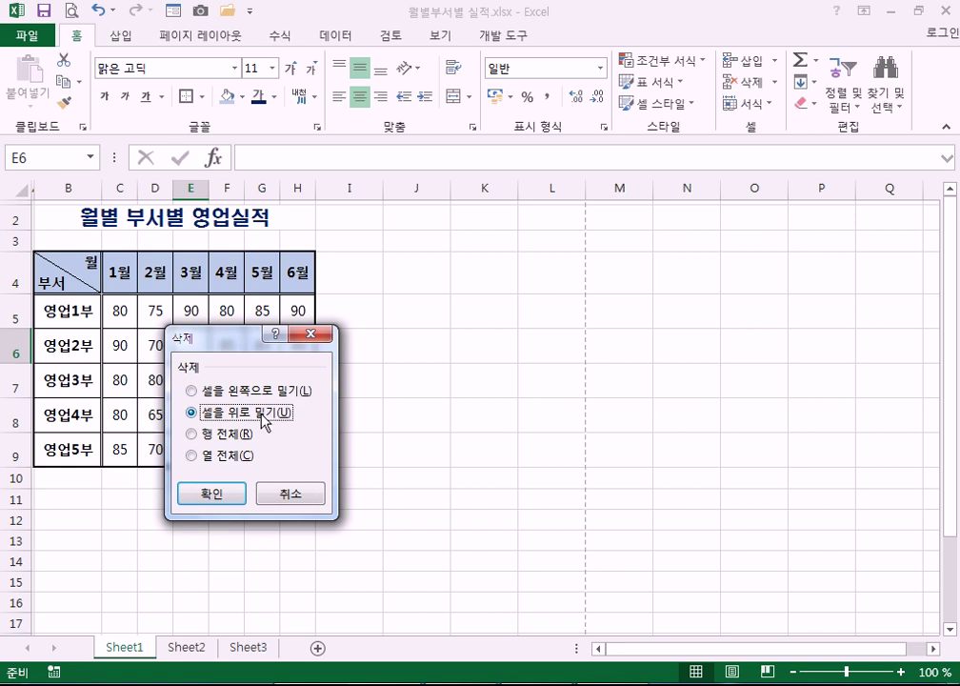
{"action": "left_click", "coordinate": [216, 494]}
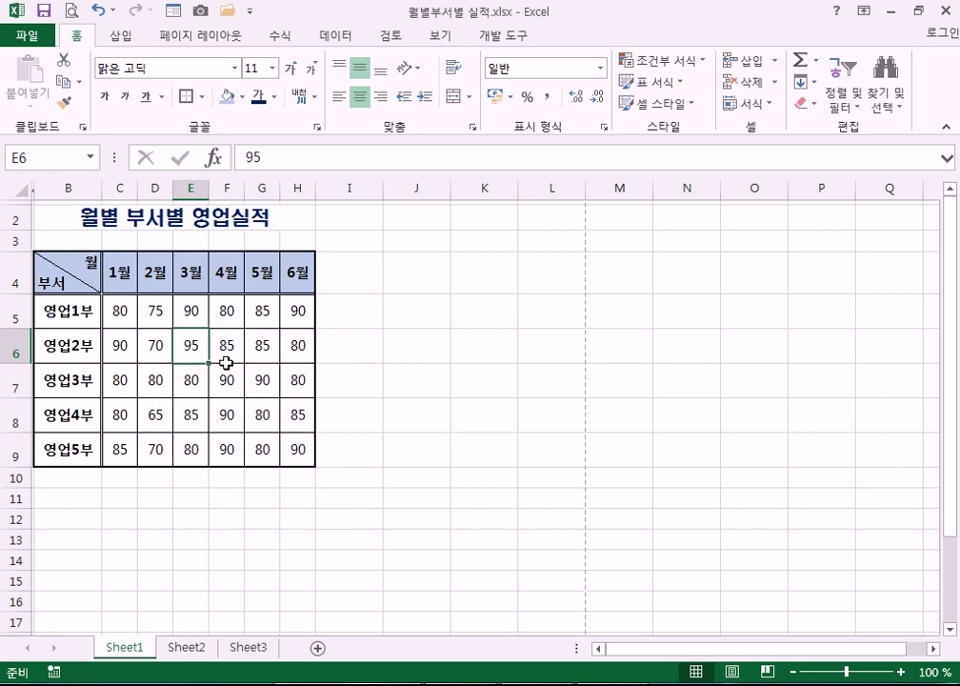
- Insert an entire blank row above 영업2부 from cell E6
{"action": "right_click", "coordinate": [190, 347]}
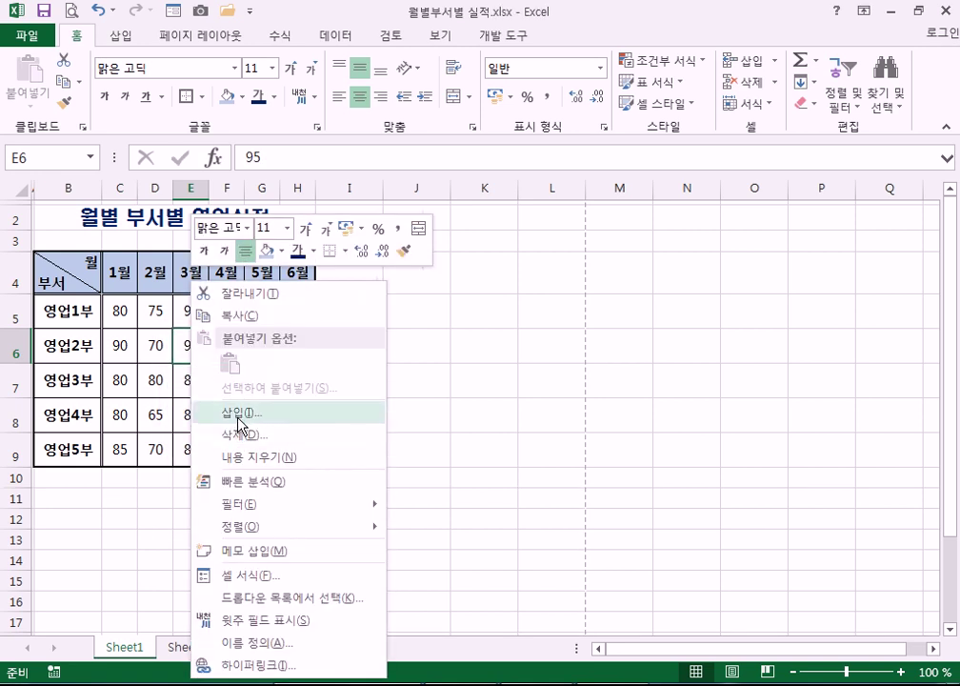
{"action": "left_click", "coordinate": [256, 411]}
{"action": "left_click_drag", "start_coordinate": [238, 327], "coordinate": [510, 277]}
{"action": "left_click", "coordinate": [477, 372]}
{"action": "left_click", "coordinate": [472, 428]}
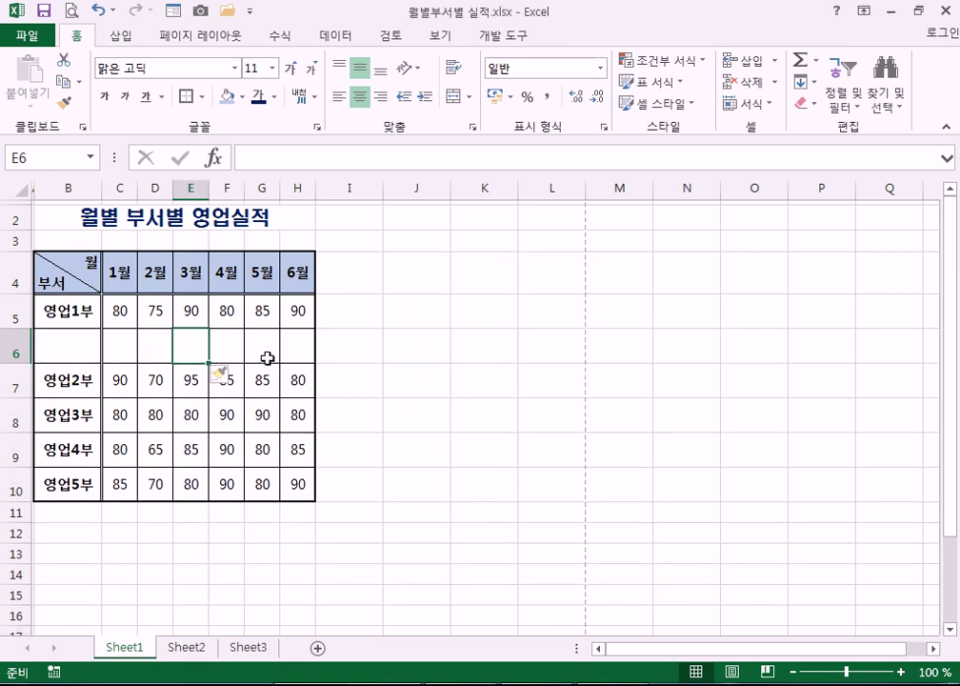
- Insert a blank column between the 3월 and 4월 columns
{"action": "left_click", "coordinate": [14, 347]}
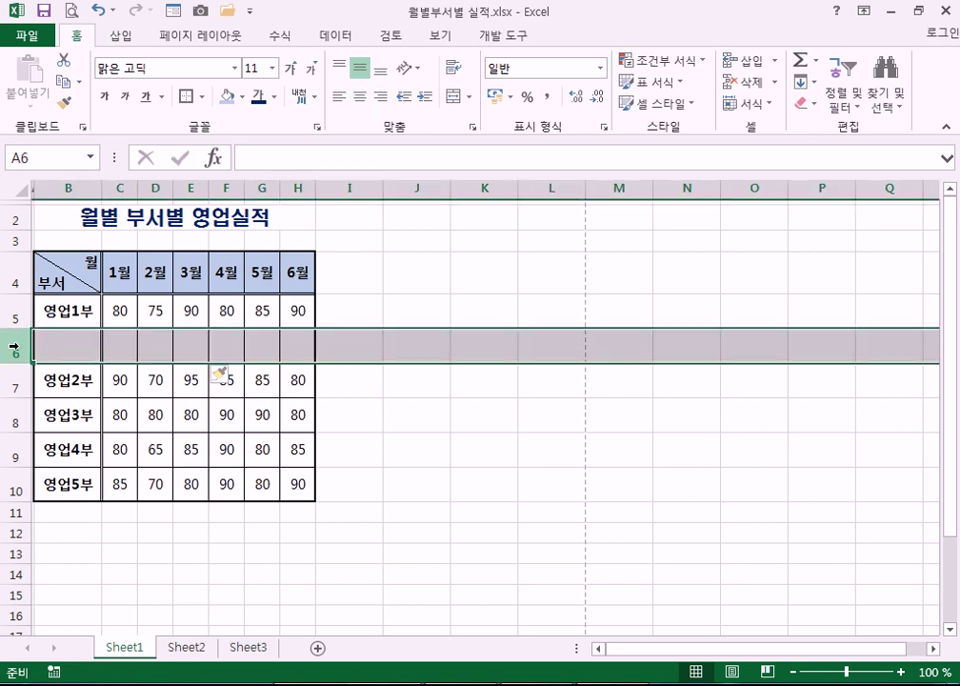
{"action": "left_click", "coordinate": [192, 187]}
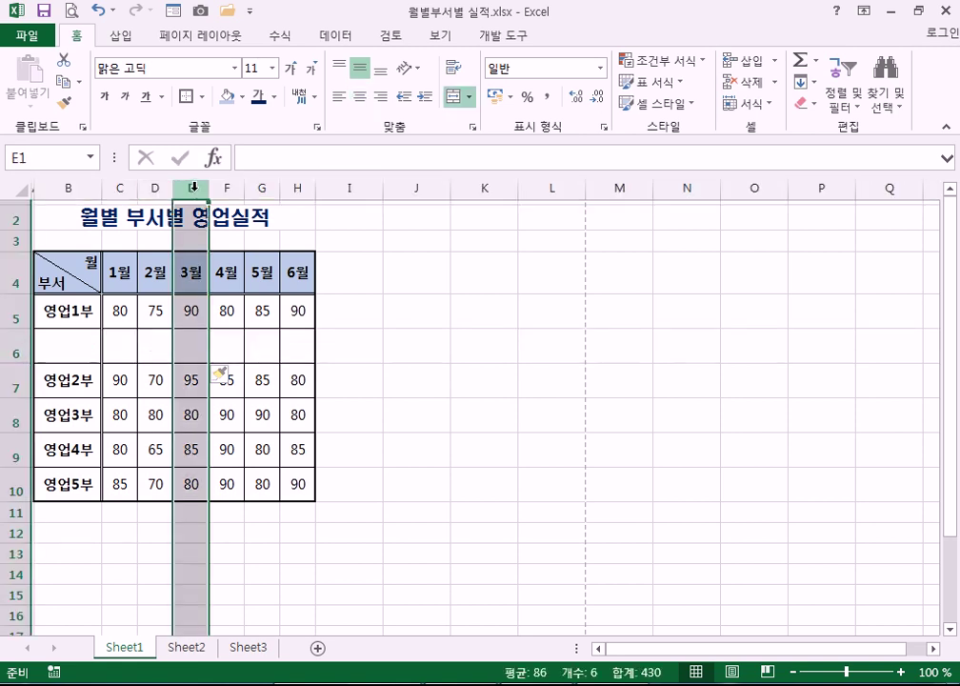
{"action": "left_click", "coordinate": [195, 271]}
{"action": "left_click", "coordinate": [233, 272]}
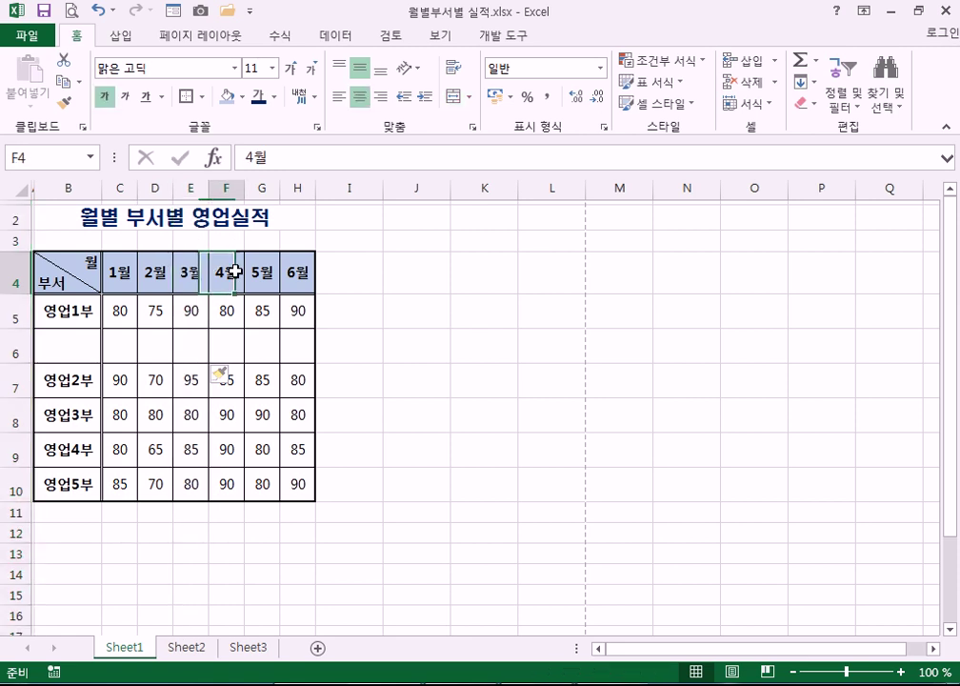
{"action": "left_click", "coordinate": [225, 188]}
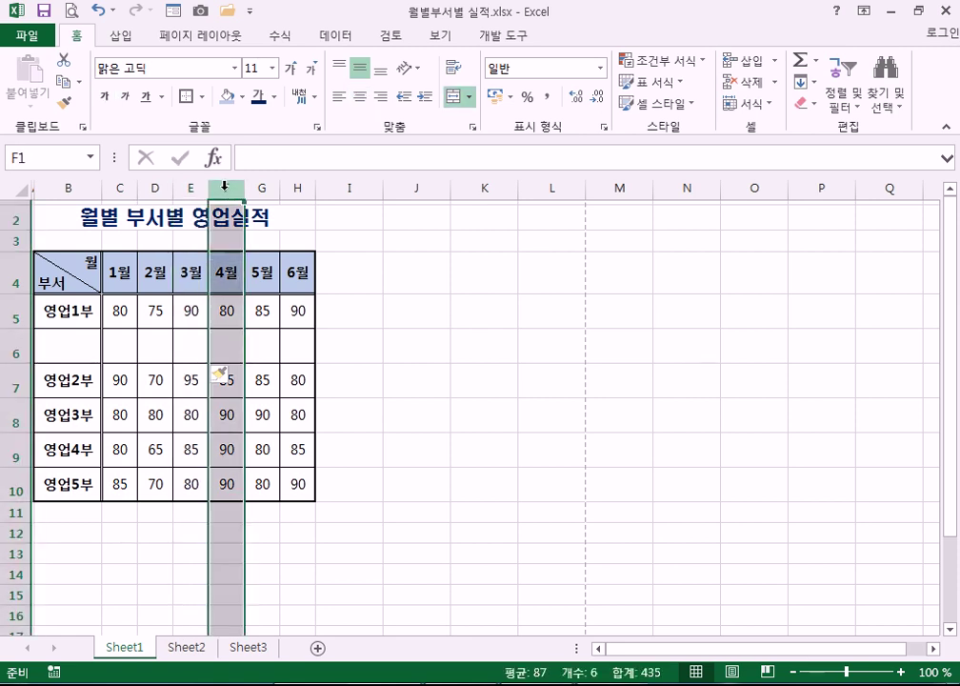
{"action": "right_click", "coordinate": [228, 190]}
{"action": "left_click", "coordinate": [273, 321]}
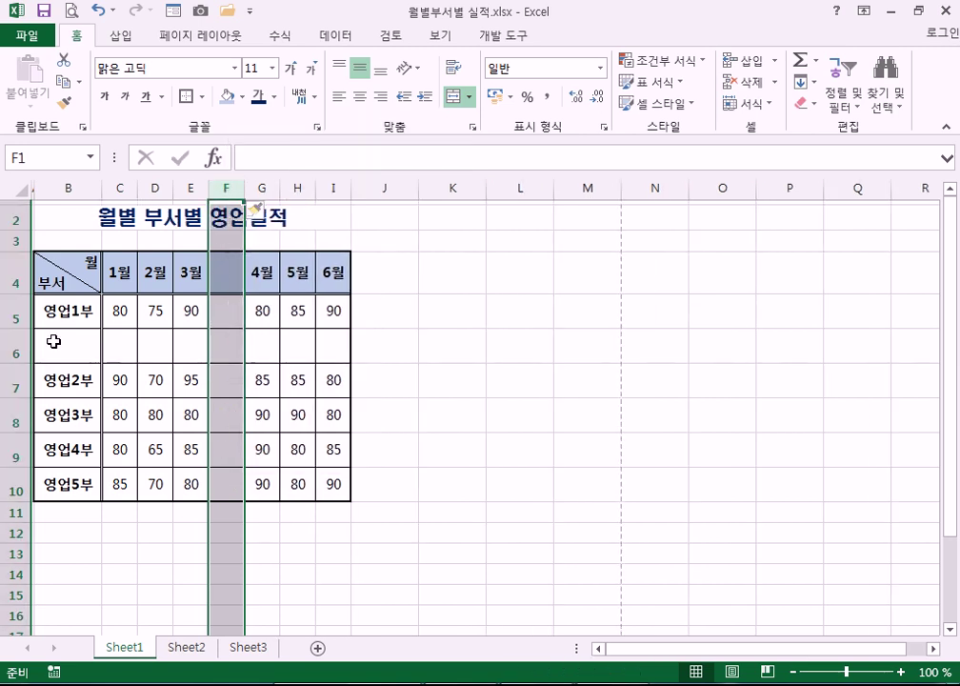
- Delete the blank row 6 and the blank column F from the table
{"action": "right_click", "coordinate": [25, 343]}
{"action": "left_click", "coordinate": [84, 494]}
{"action": "left_click", "coordinate": [227, 187]}
{"action": "right_click", "coordinate": [228, 187]}
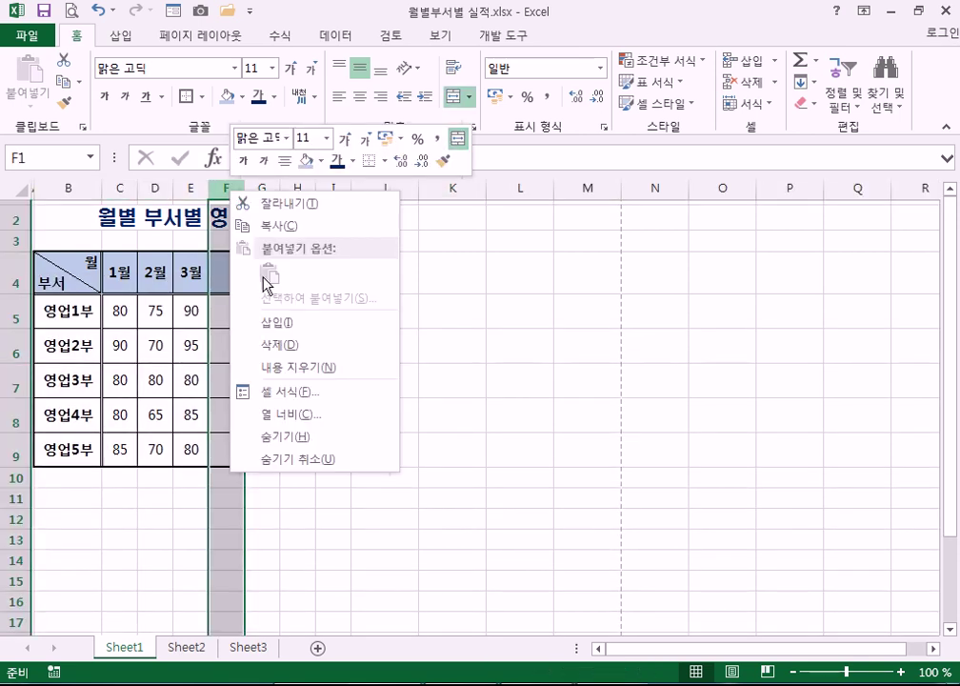
{"action": "left_click", "coordinate": [262, 344]}
{"action": "left_click", "coordinate": [225, 320]}
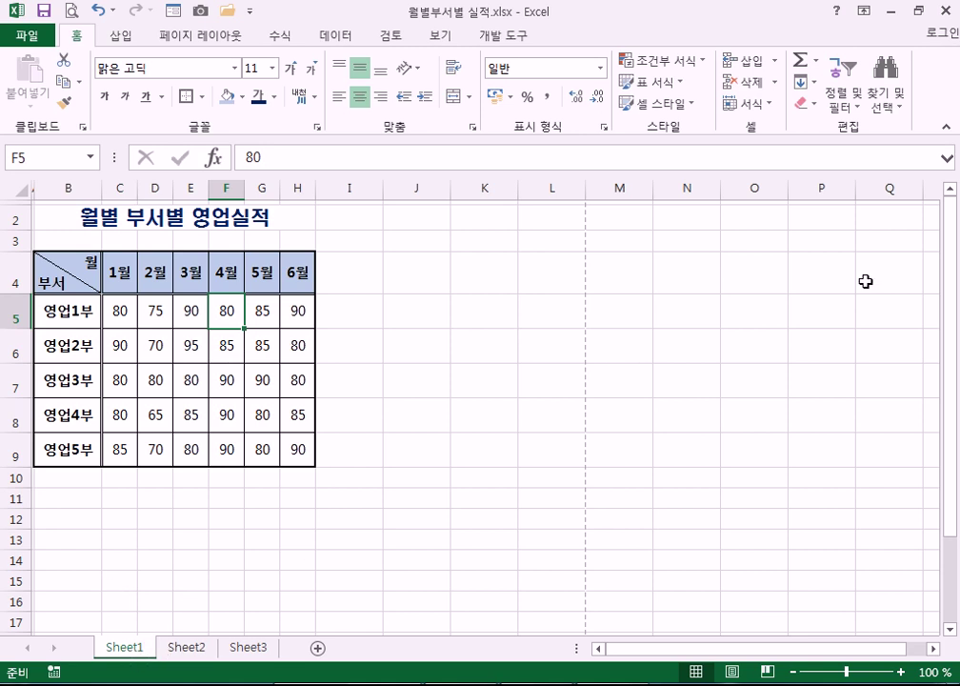
- Restore the maximized workbook window to its non-maximized size
{"action": "left_click", "coordinate": [919, 16]}
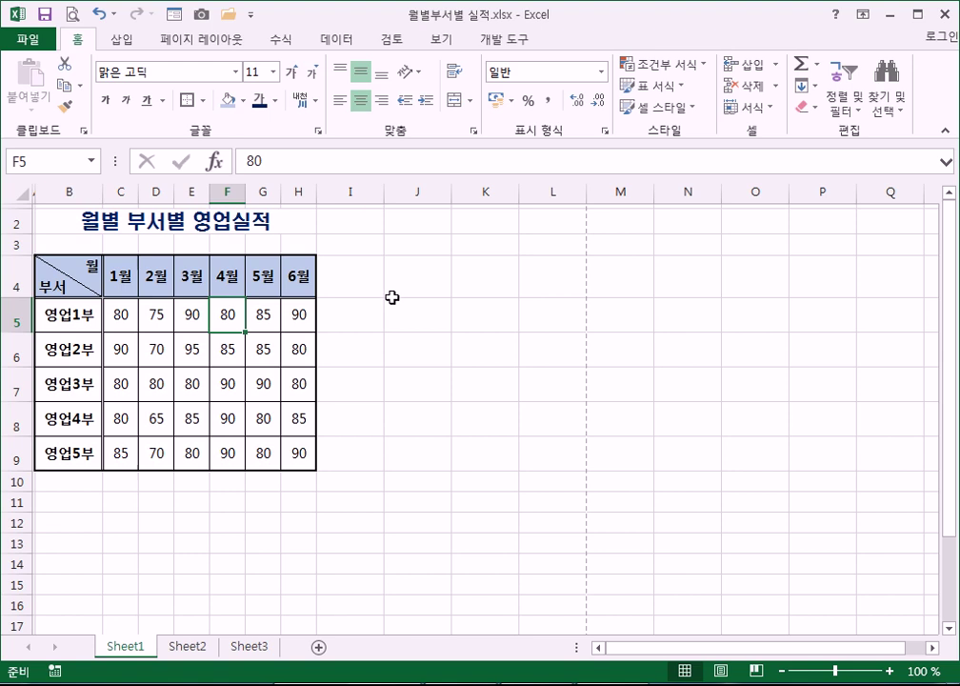
- Maximize the workbook window and rename Sheet1 as 상반기
{"action": "left_click", "coordinate": [918, 17]}
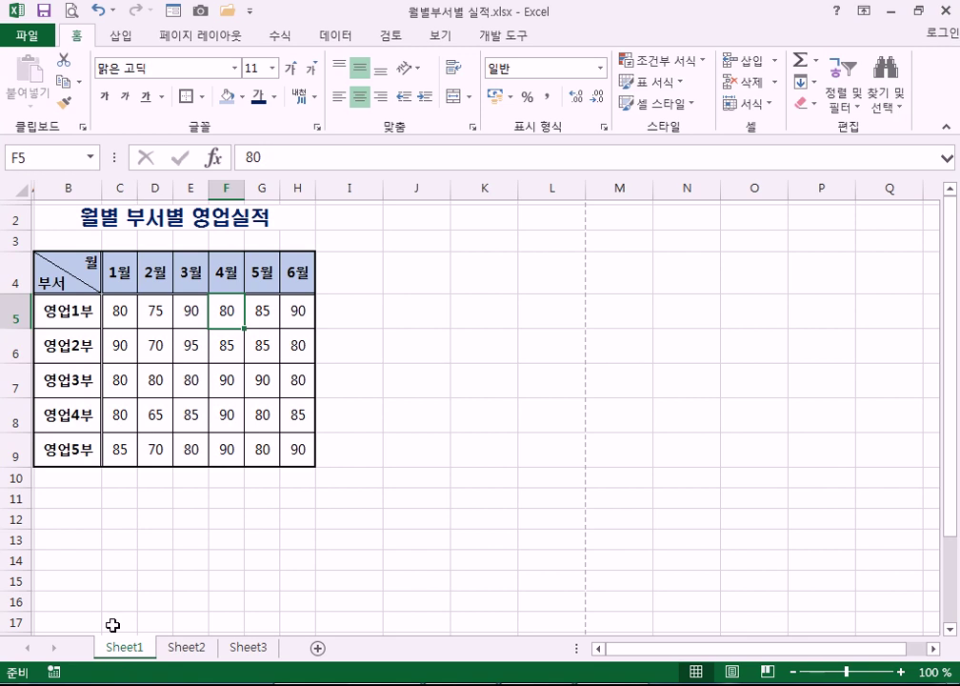
{"action": "left_click", "coordinate": [193, 648]}
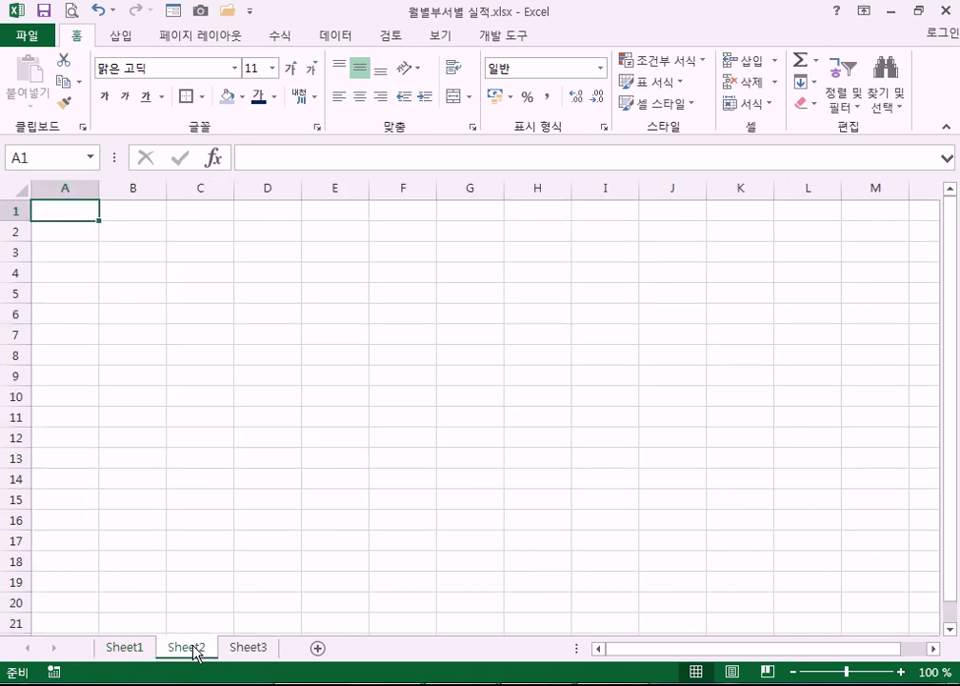
{"action": "left_click", "coordinate": [139, 657]}
{"action": "double_click", "coordinate": [139, 655]}
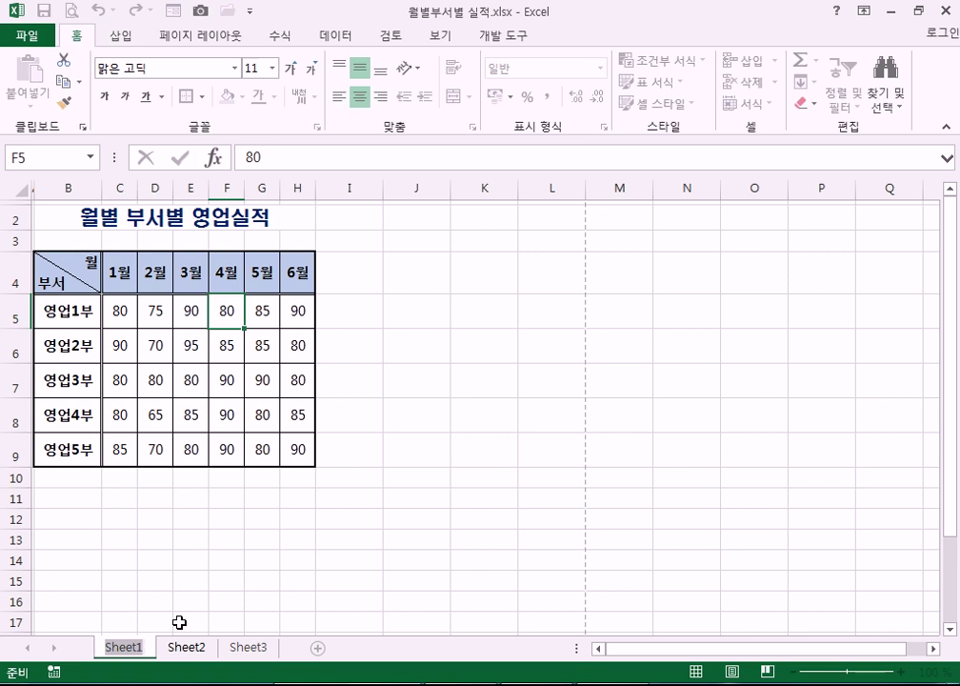
{"action": "type", "text": "상반ㄱㅣ"}
{"action": "key", "text": "Return"}
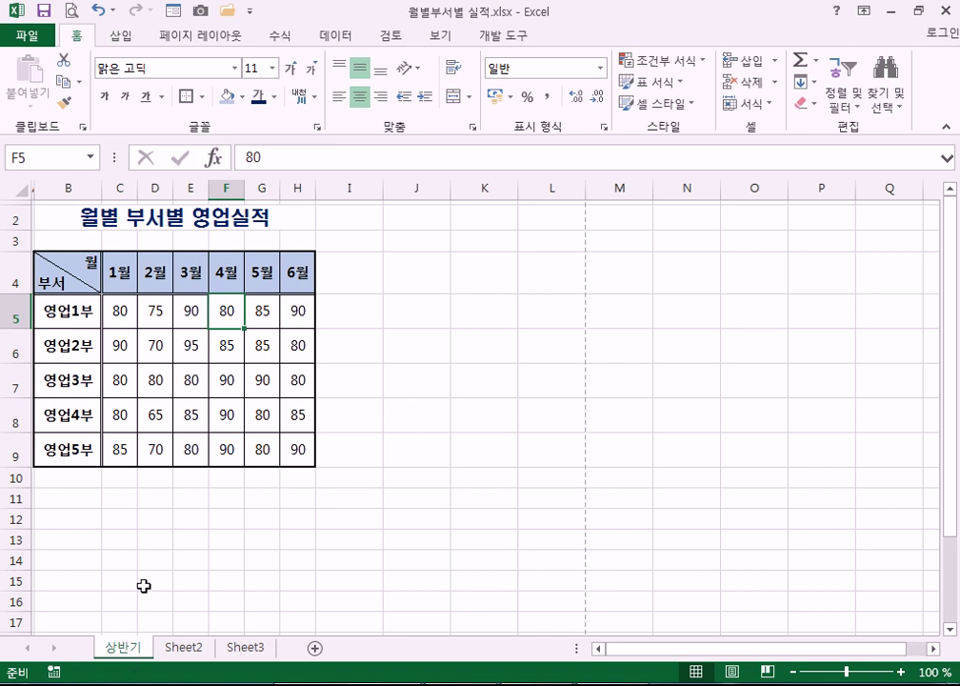
{"action": "right_click", "coordinate": [487, 318]}
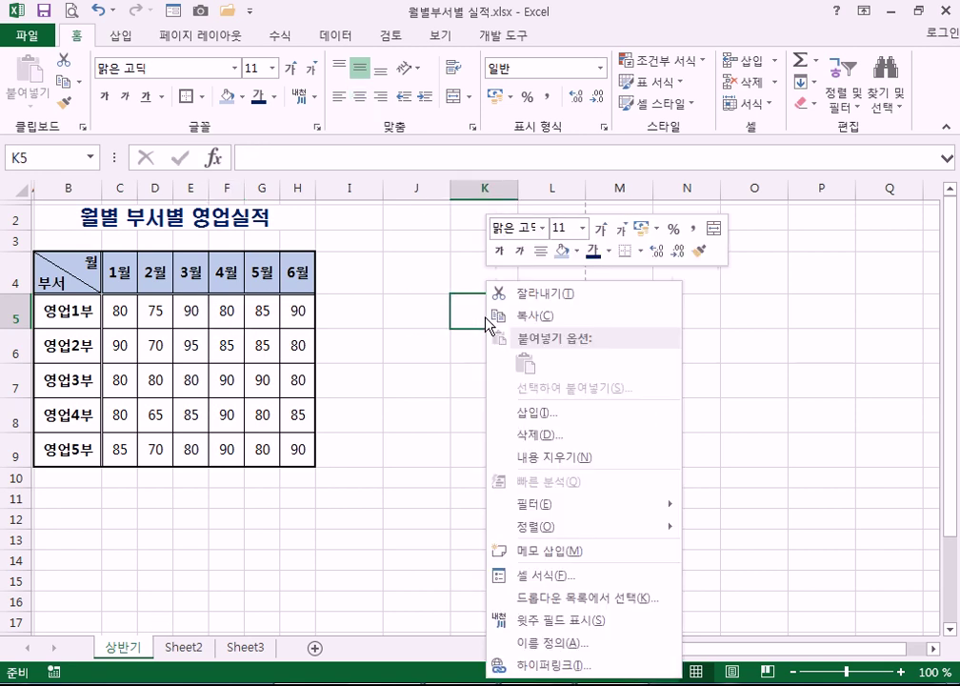
{"action": "left_click", "coordinate": [121, 655]}
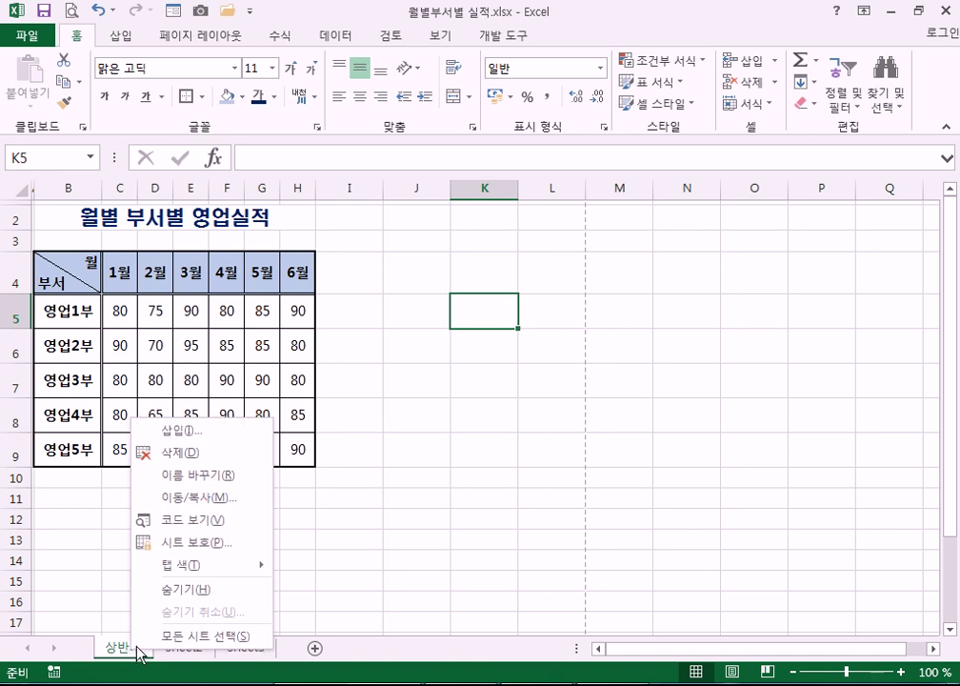
{"action": "left_click", "coordinate": [196, 474]}
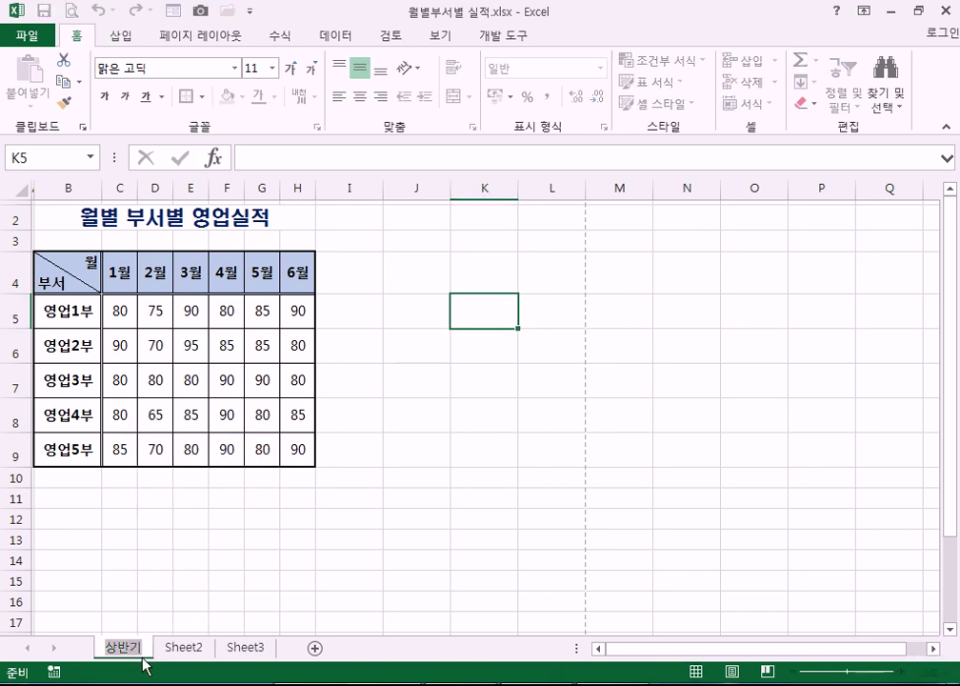
{"action": "left_click", "coordinate": [105, 482]}
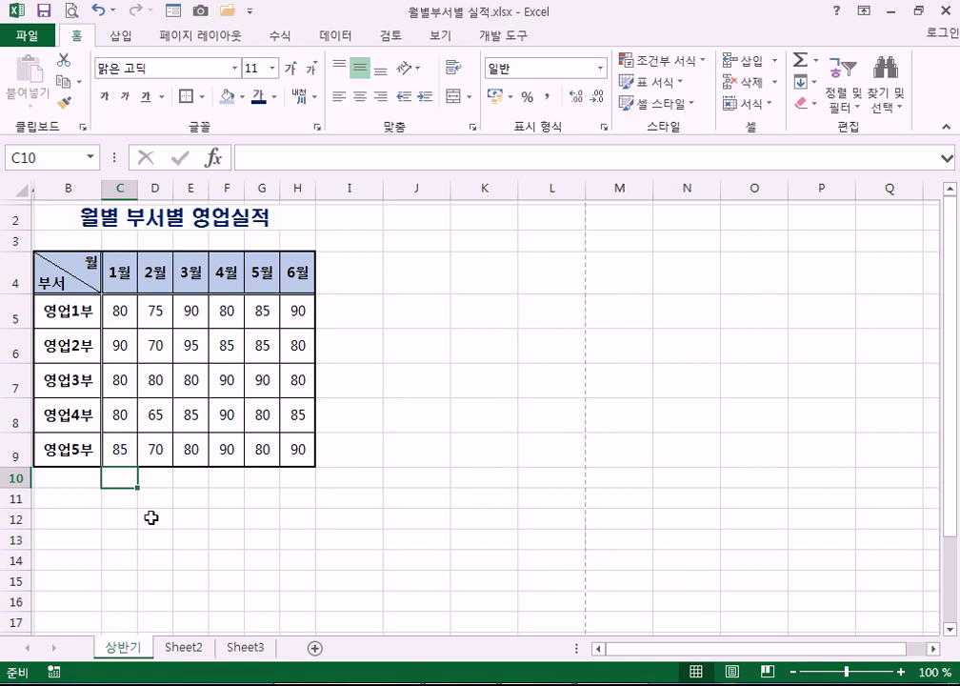
{"action": "left_click", "coordinate": [485, 273]}
{"action": "double_click", "coordinate": [493, 275]}
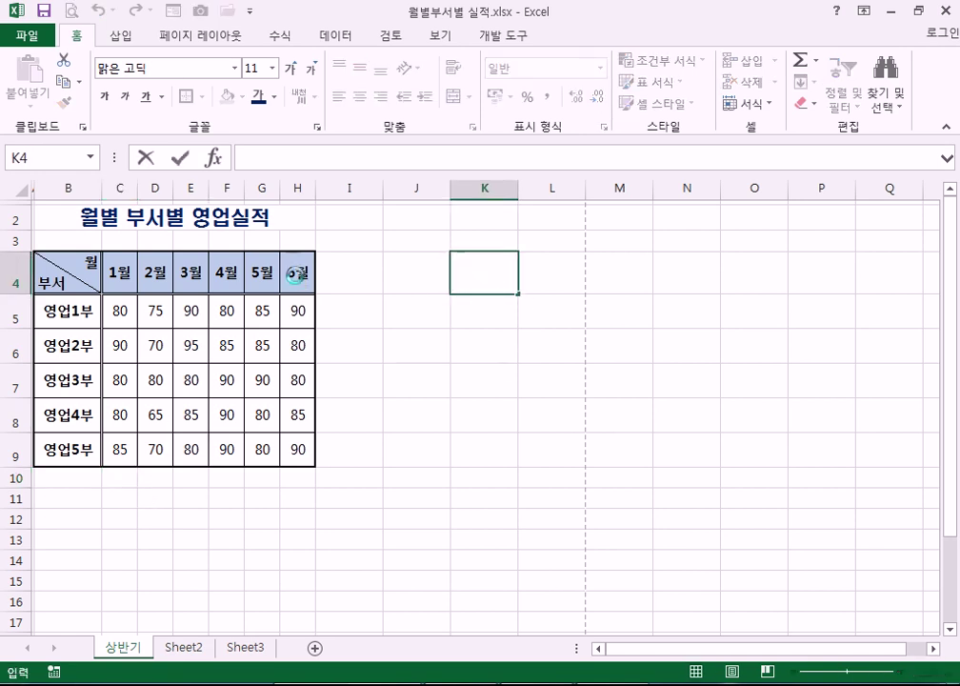
{"action": "left_click", "coordinate": [295, 275]}
{"action": "left_click", "coordinate": [411, 359]}
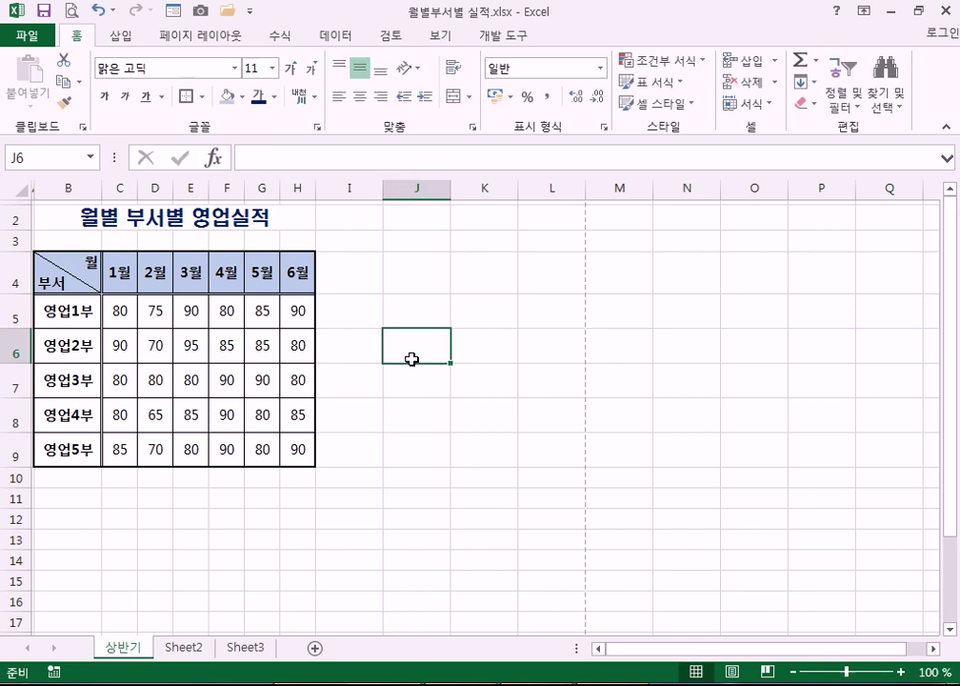
{"action": "double_click", "coordinate": [186, 647]}
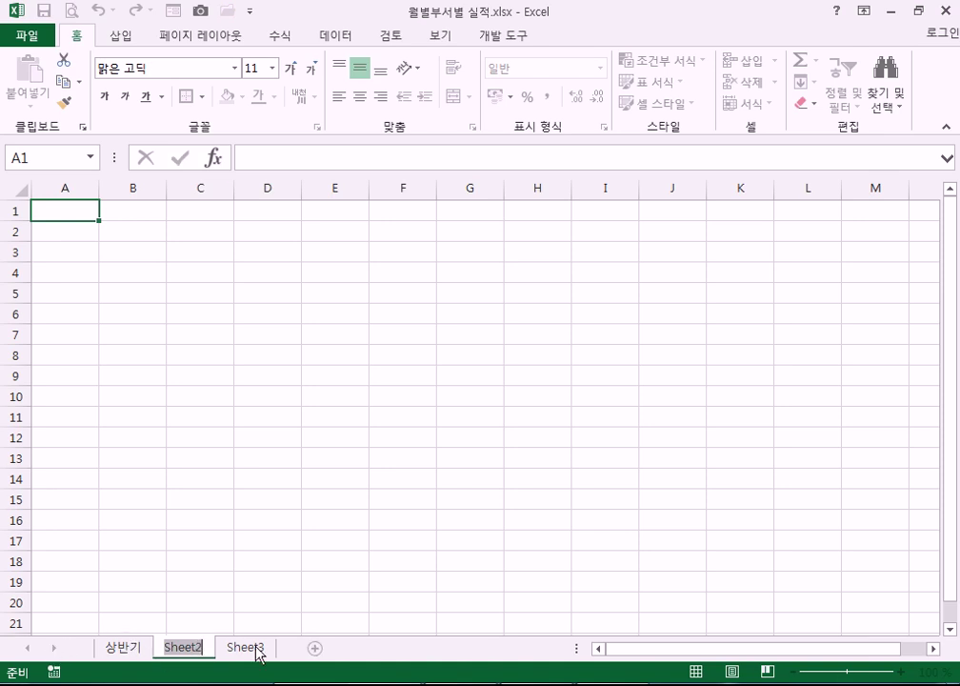
{"action": "left_click", "coordinate": [130, 650]}
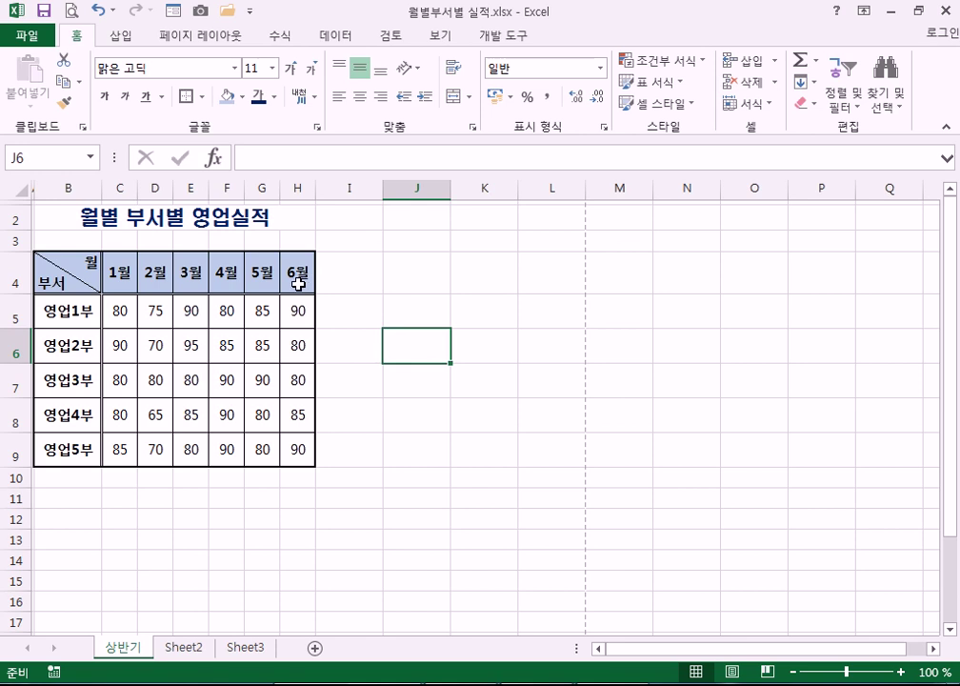
- Copy the sales title and table in B2:H9 of the 상반기 sheet and paste it into Sheet2 at B2
{"action": "left_click_drag", "start_coordinate": [60, 218], "coordinate": [278, 449]}
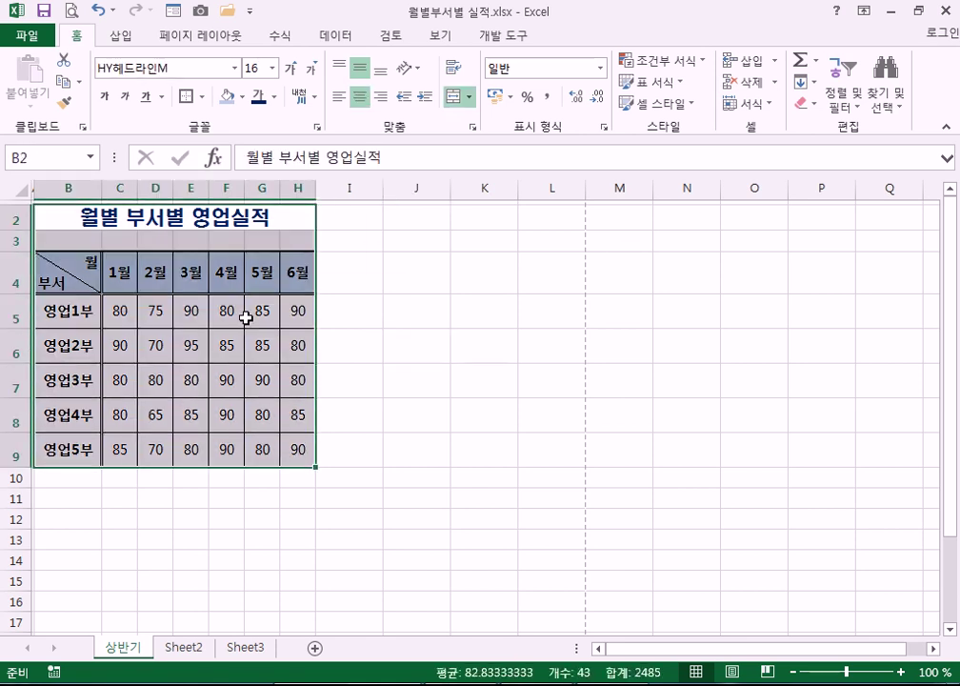
{"action": "right_click", "coordinate": [263, 270]}
{"action": "left_click", "coordinate": [294, 304]}
{"action": "left_click", "coordinate": [183, 647]}
{"action": "left_click", "coordinate": [133, 230]}
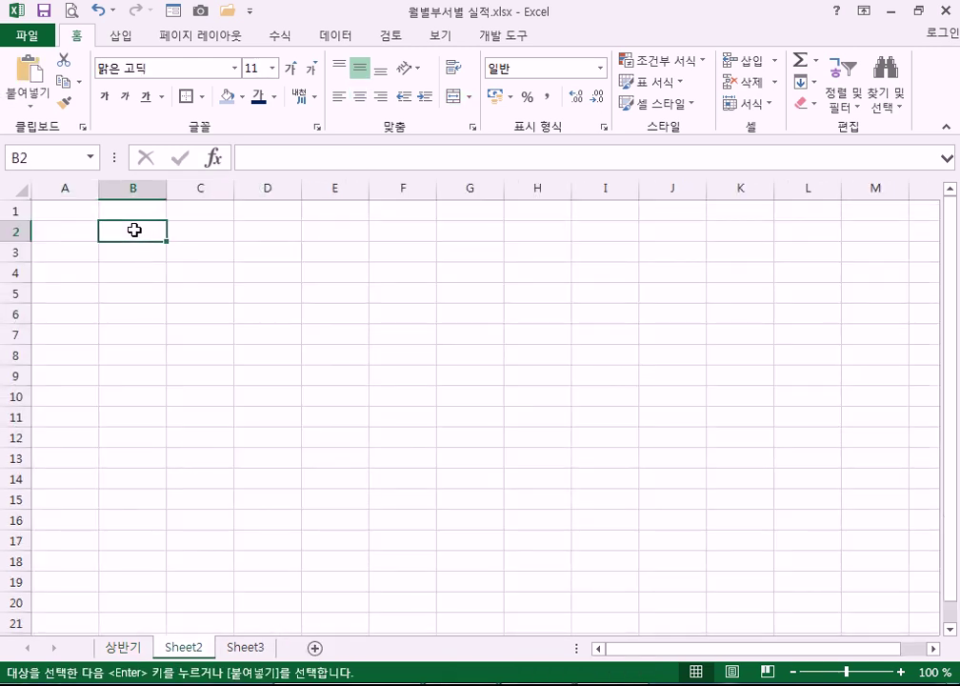
{"action": "right_click", "coordinate": [133, 230]}
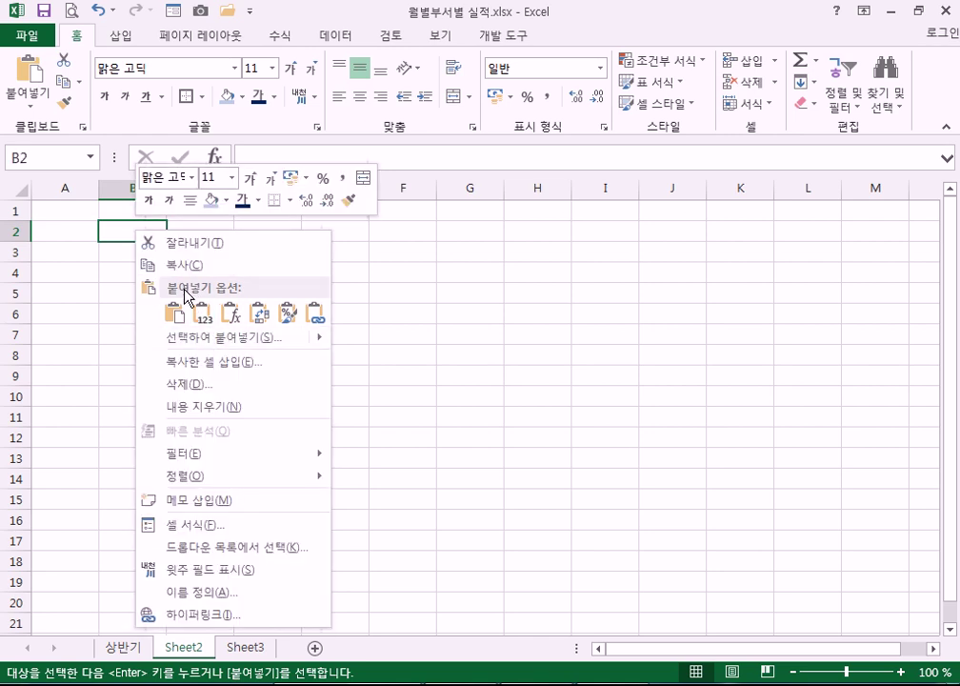
{"action": "left_click", "coordinate": [177, 311]}
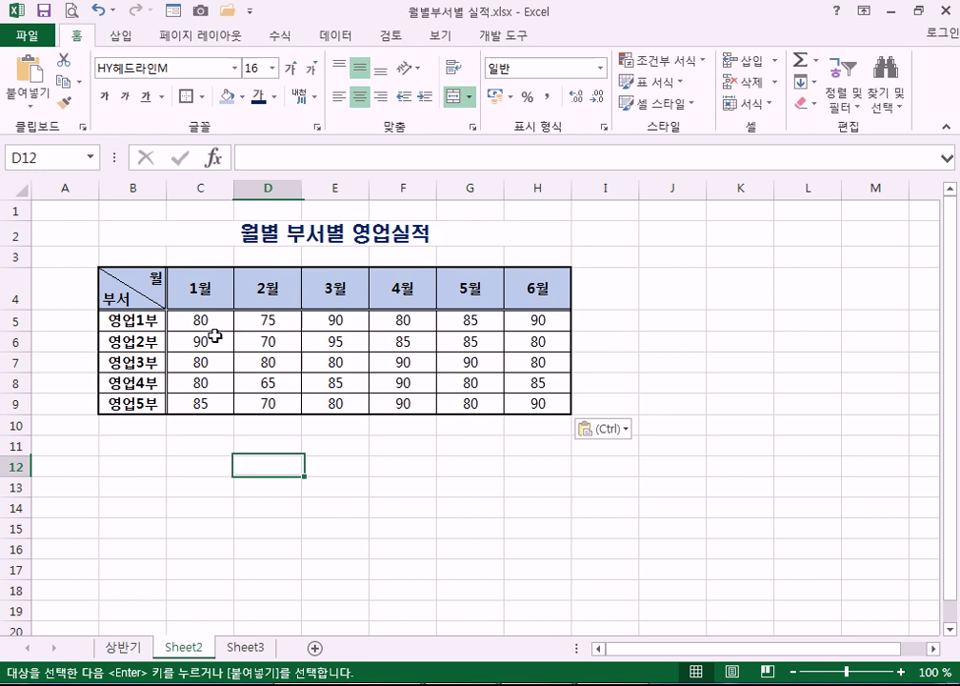
- Rename Sheet2 as 후반기
{"action": "left_click", "coordinate": [197, 285]}
{"action": "left_click_drag", "start_coordinate": [287, 285], "coordinate": [544, 289]}
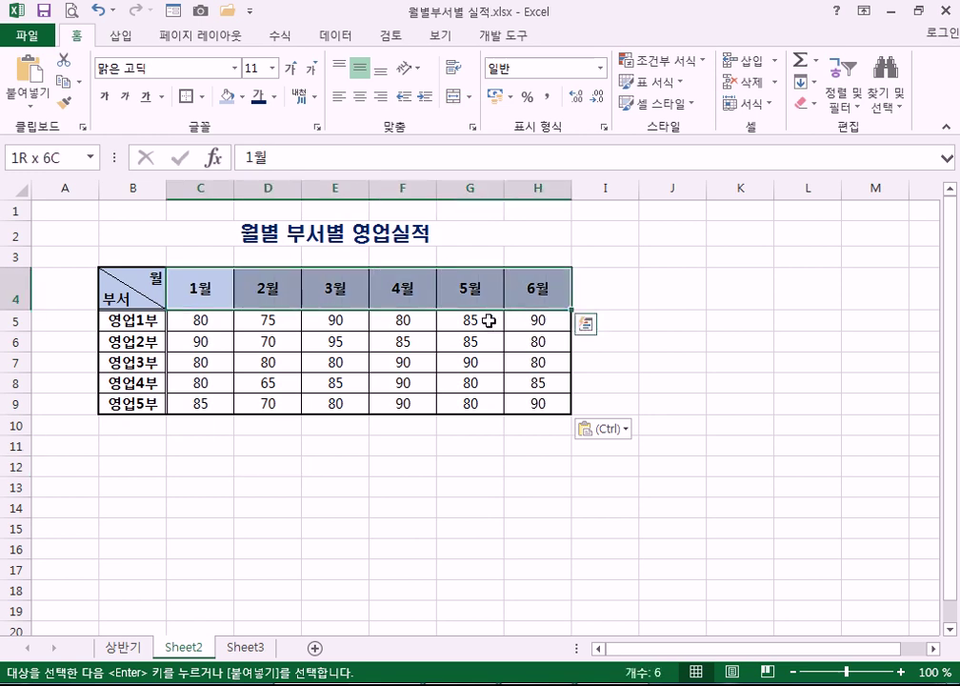
{"action": "double_click", "coordinate": [183, 648]}
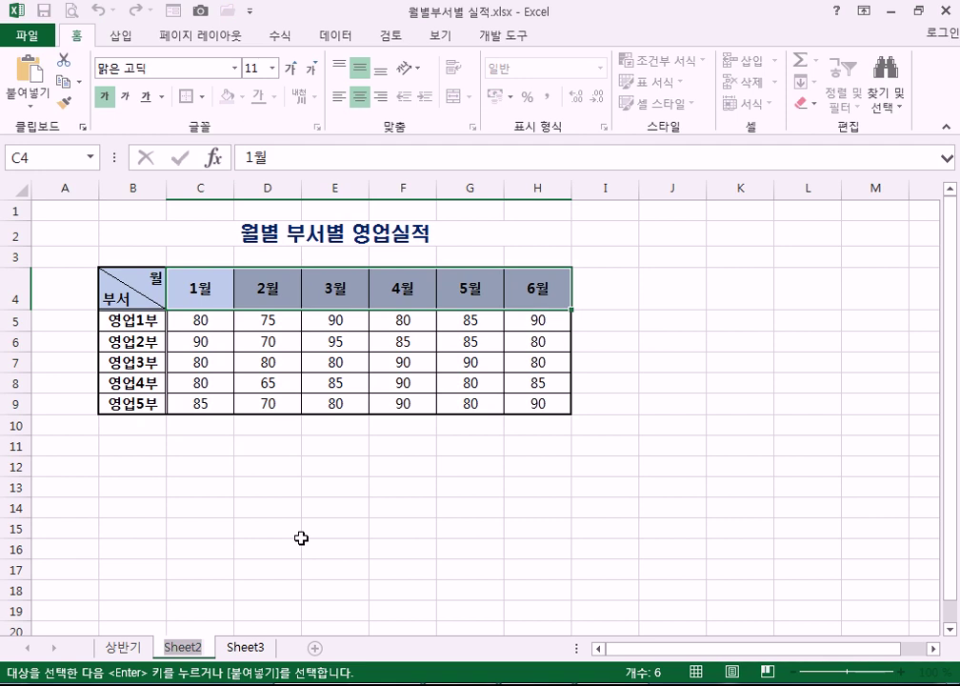
{"action": "type", "text": "후반기"}
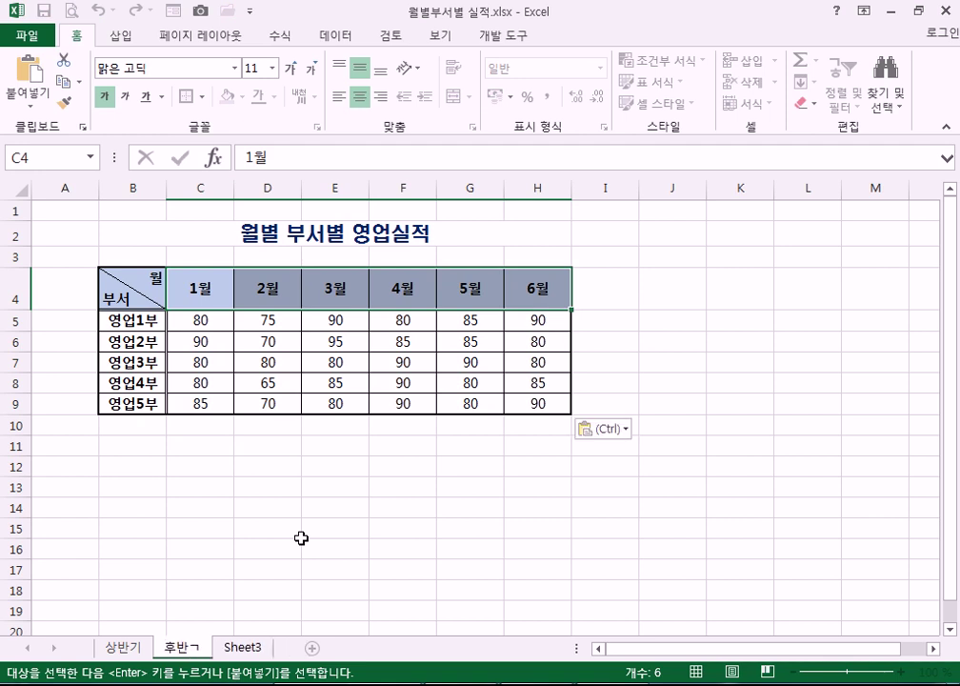
{"action": "key", "text": "Return"}
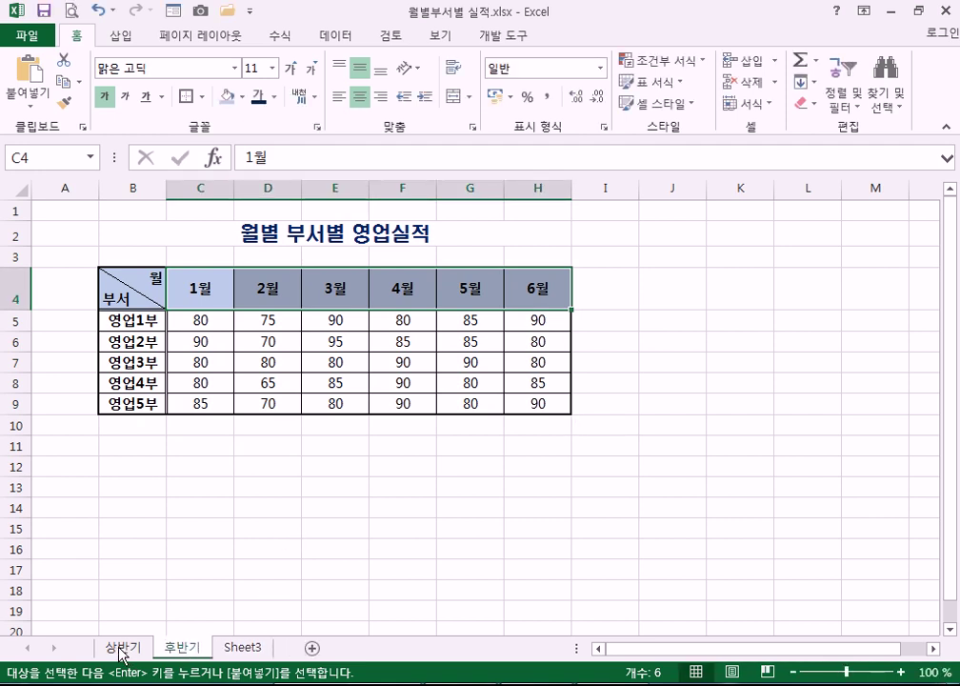
- Compare the sales tables on the 상반기 and 후반기 sheets, including the month headers and figures
{"action": "left_click", "coordinate": [122, 647]}
{"action": "left_click", "coordinate": [195, 651]}
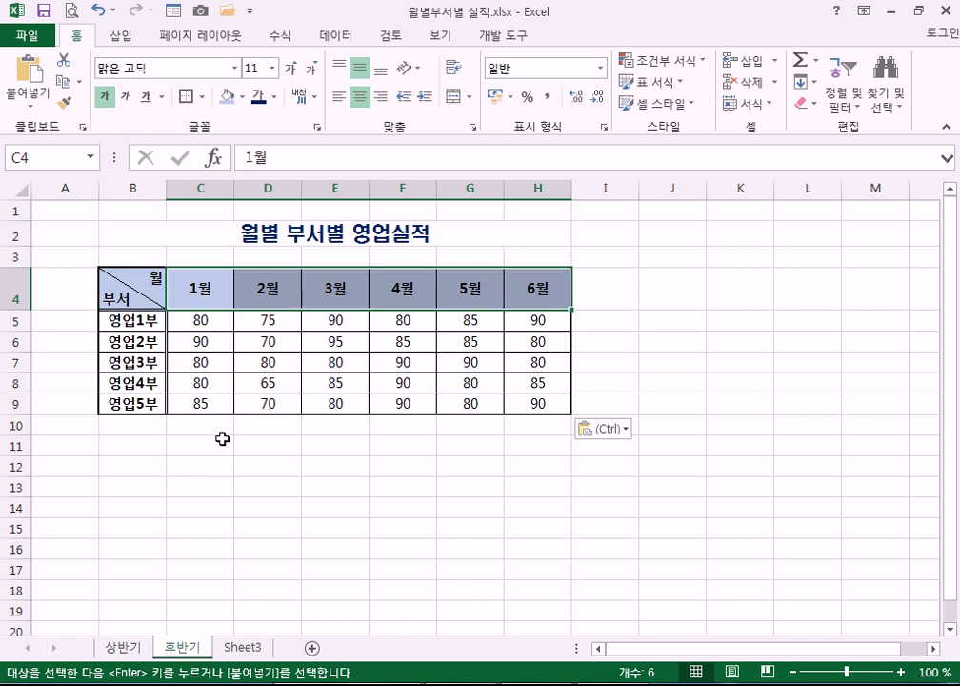
{"action": "left_click", "coordinate": [115, 648]}
{"action": "left_click", "coordinate": [188, 652]}
{"action": "left_click_drag", "start_coordinate": [197, 285], "coordinate": [559, 384]}
{"action": "left_click", "coordinate": [444, 363]}
{"action": "left_click", "coordinate": [417, 473]}
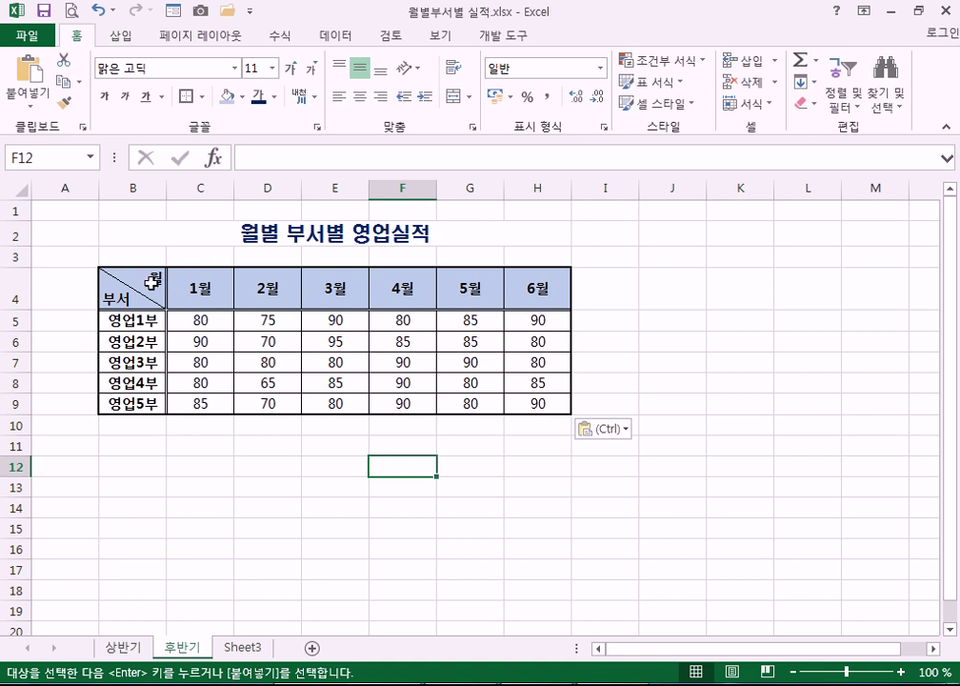
- Copy the sales title and table on the 상반기 sheet and paste it on the same sheet at J2
{"action": "left_click", "coordinate": [124, 647]}
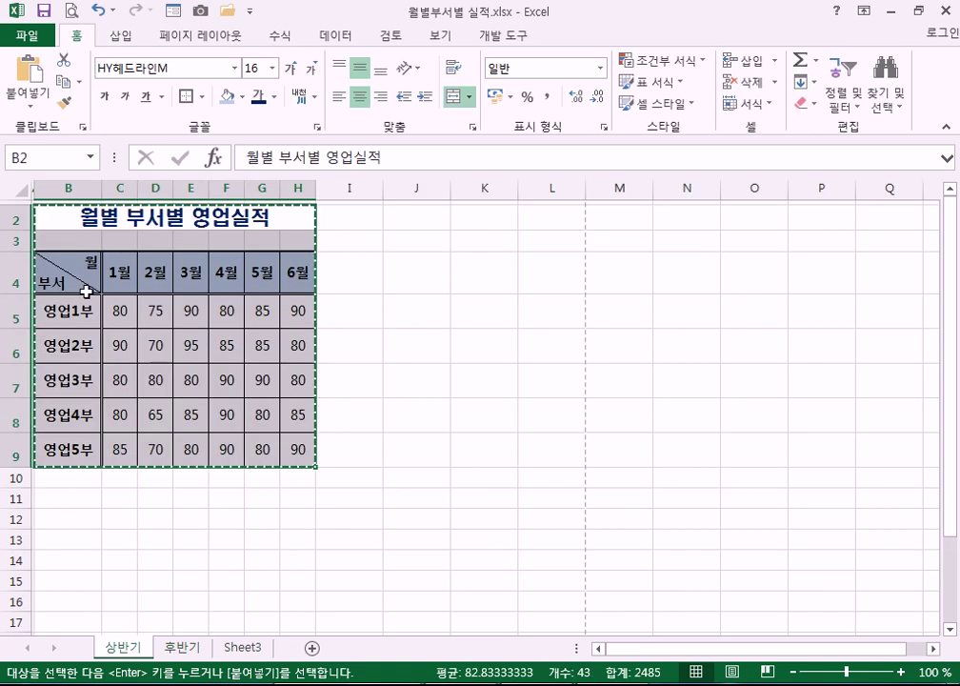
{"action": "right_click", "coordinate": [60, 227]}
{"action": "left_click", "coordinate": [99, 270]}
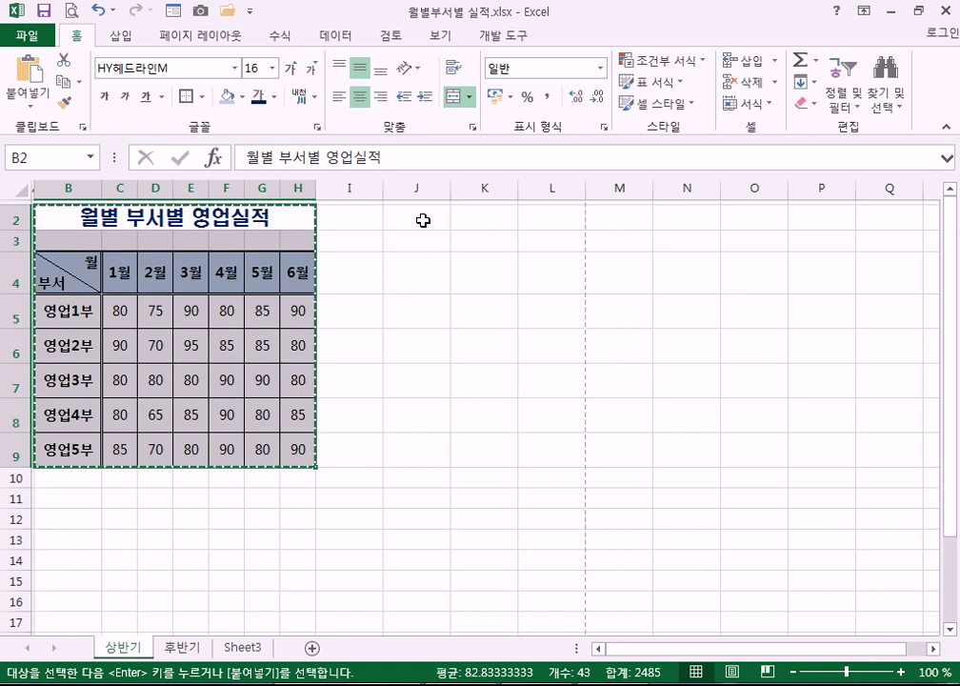
{"action": "right_click", "coordinate": [426, 220]}
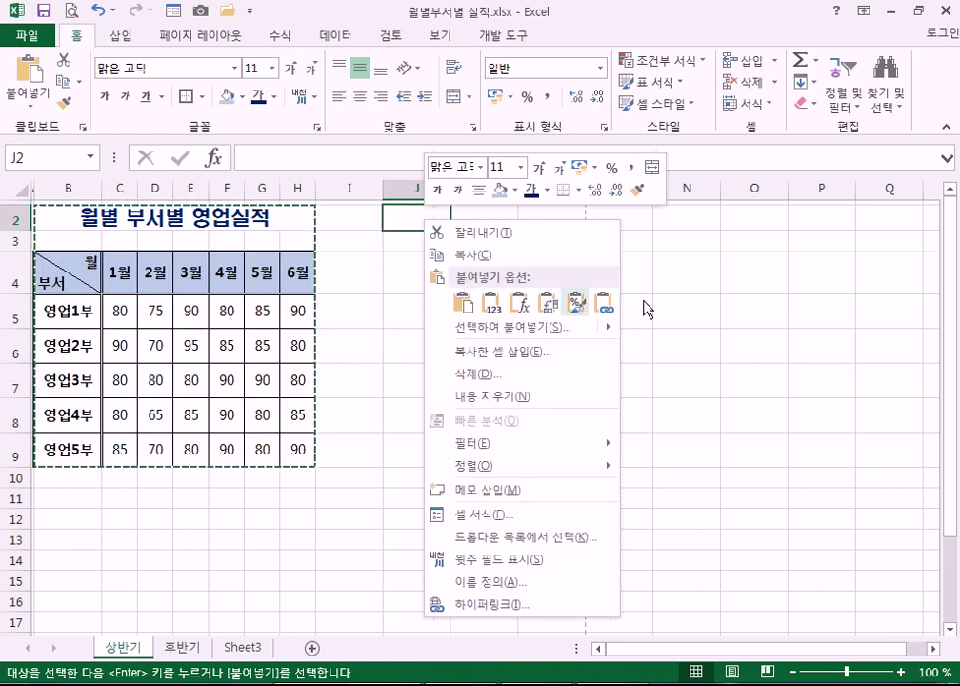
{"action": "left_click", "coordinate": [464, 305]}
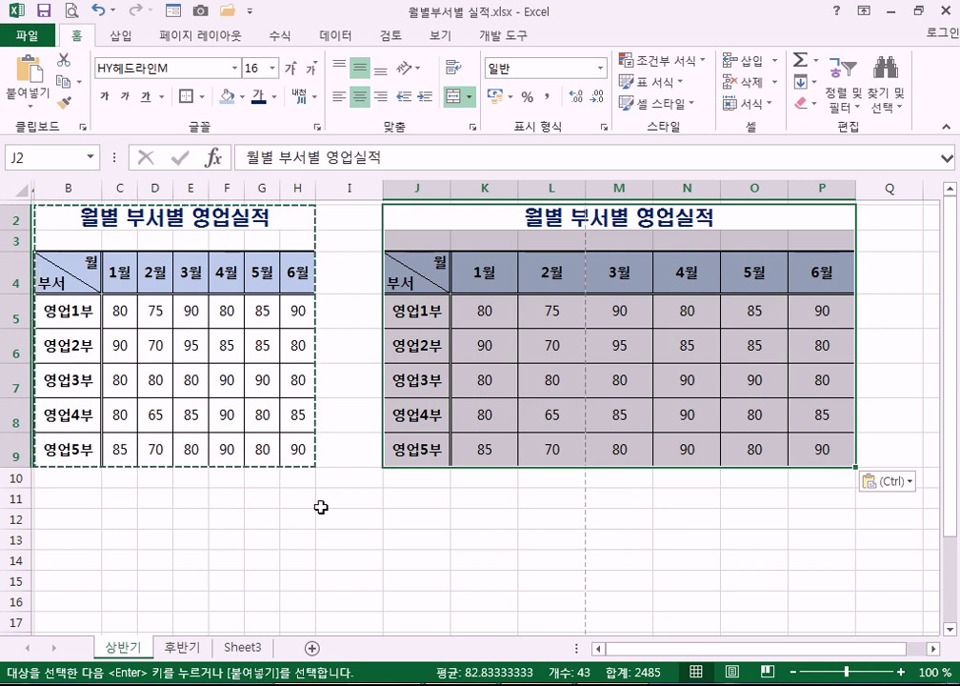
- Rename the 후반기 sheet as 하반기
{"action": "left_click", "coordinate": [183, 647]}
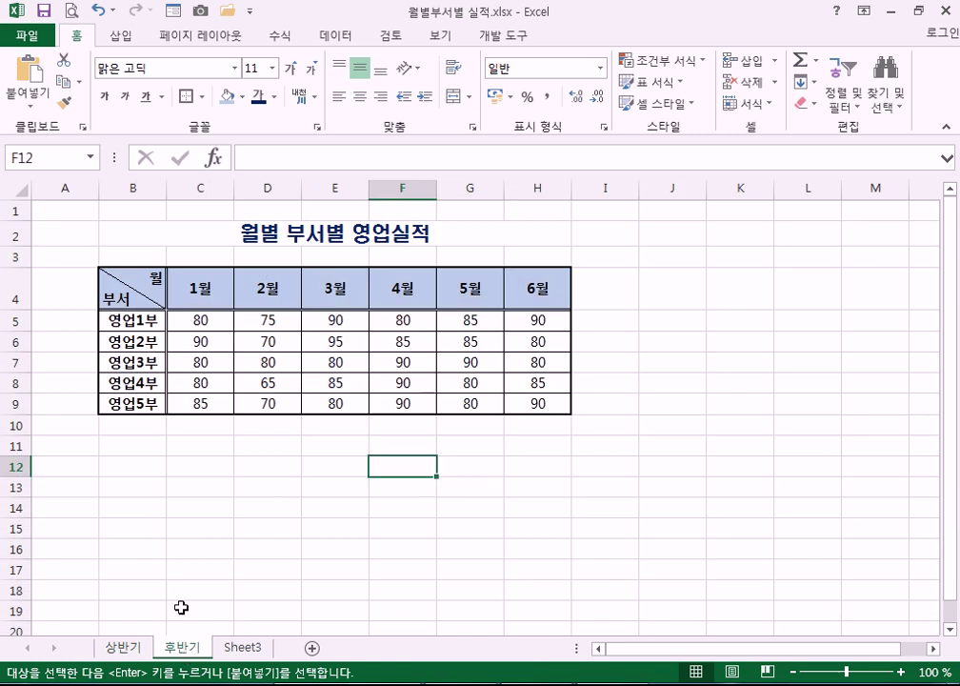
{"action": "left_click_drag", "start_coordinate": [179, 649], "coordinate": [440, 611]}
{"action": "left_click", "coordinate": [210, 289]}
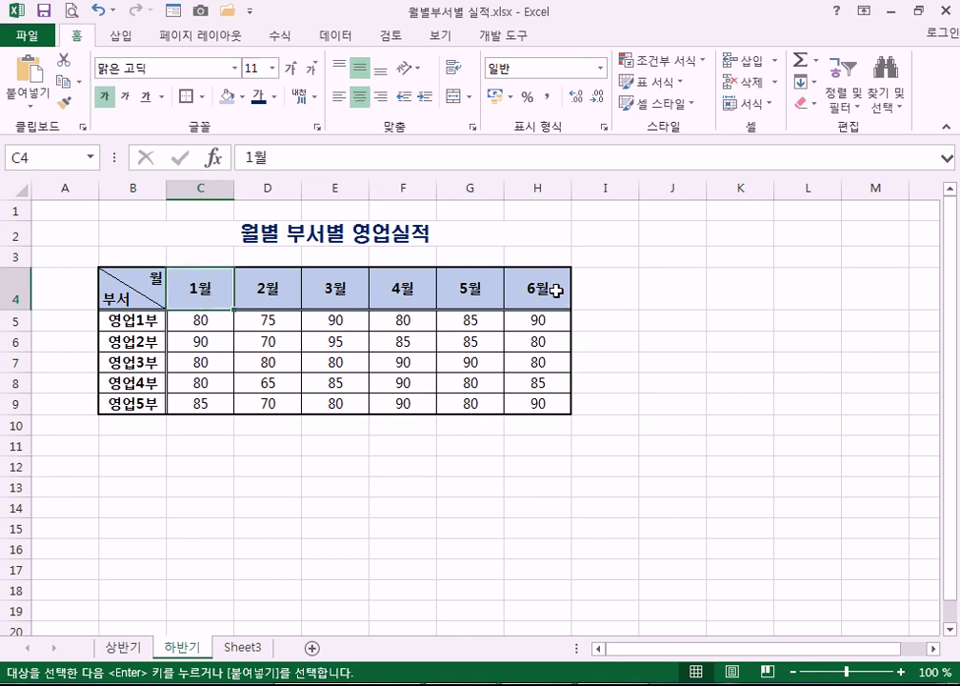
- Change the first month header in C4 to 7월 and fill the series across to 12월 in H4
{"action": "double_click", "coordinate": [199, 283]}
{"action": "left_click_drag", "start_coordinate": [198, 287], "coordinate": [573, 311]}
{"action": "type", "text": "7"}
{"action": "left_click", "coordinate": [638, 403]}
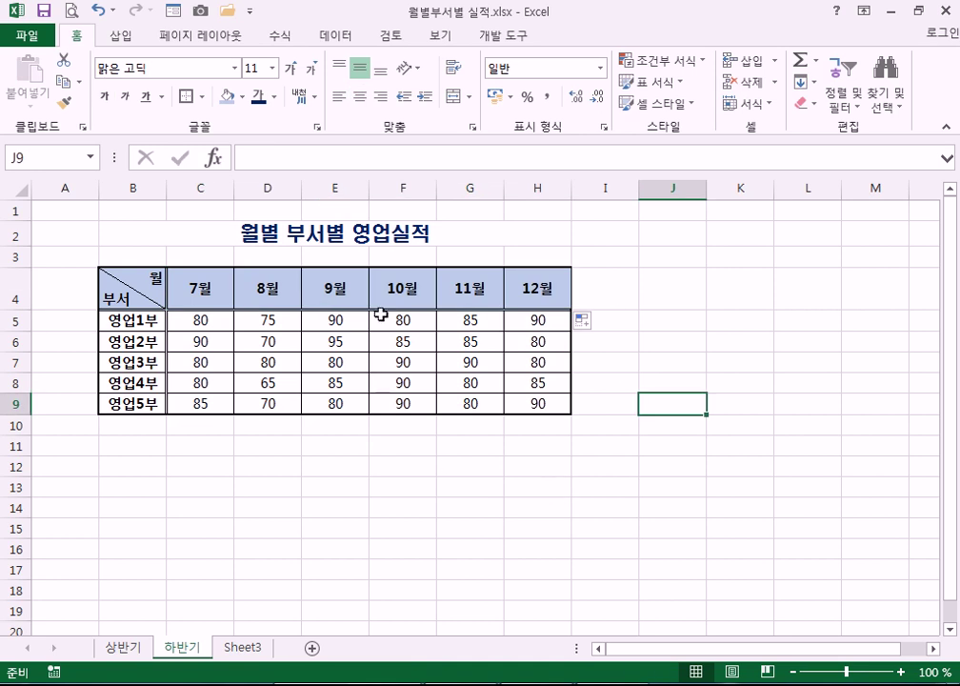
{"action": "left_click", "coordinate": [668, 484]}
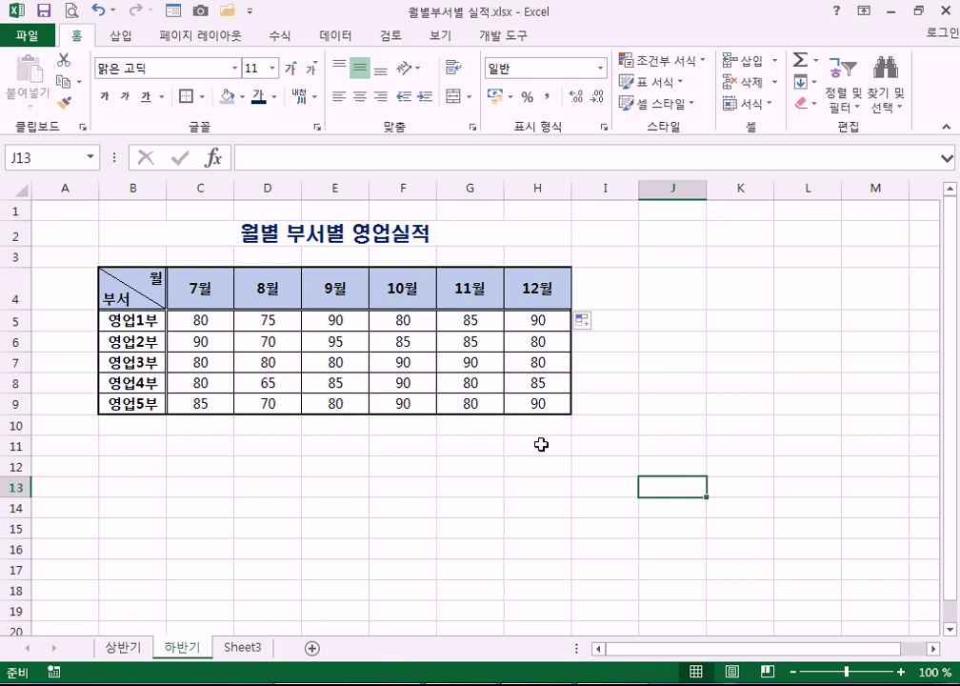
{"action": "left_click", "coordinate": [200, 291]}
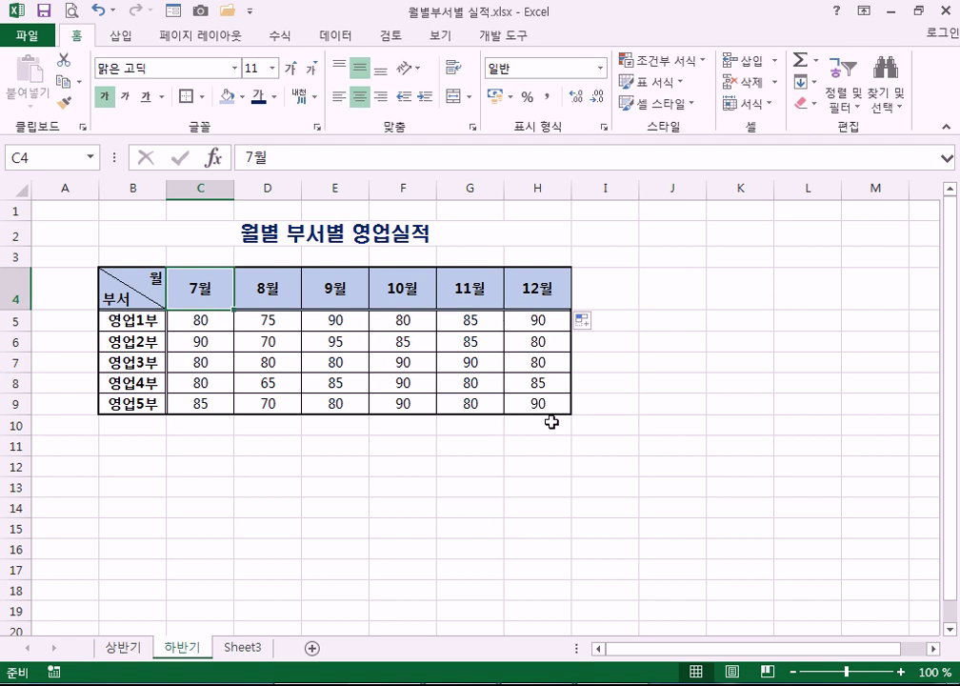
{"action": "left_click", "coordinate": [735, 468]}
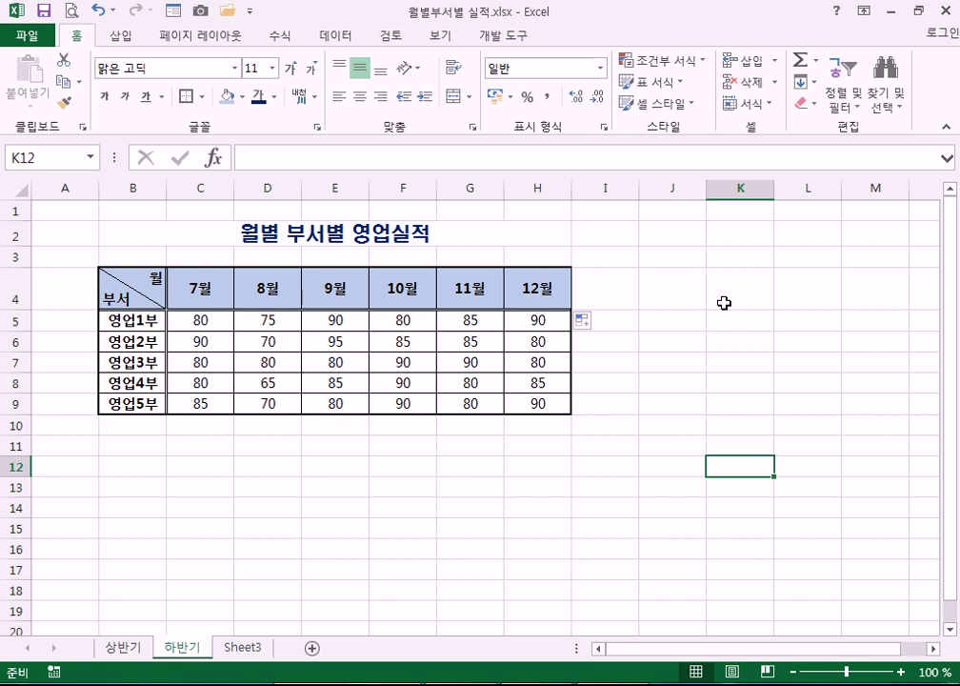
- Enter the time 09:00 in cell K4 of the 하반기 sheet
{"action": "left_click", "coordinate": [754, 292]}
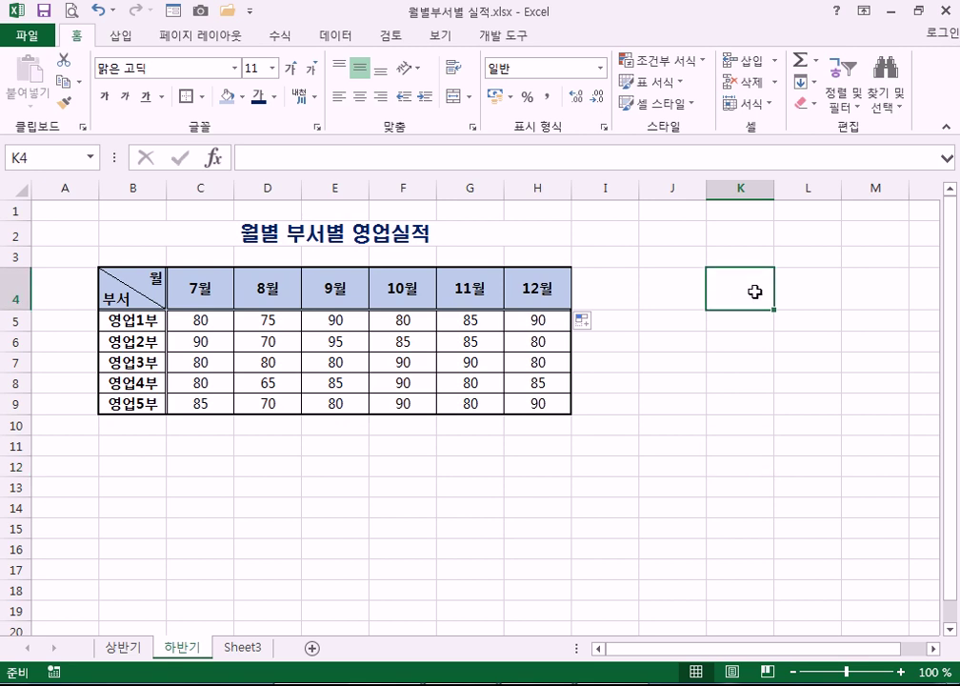
{"action": "type", "text": "09:00"}
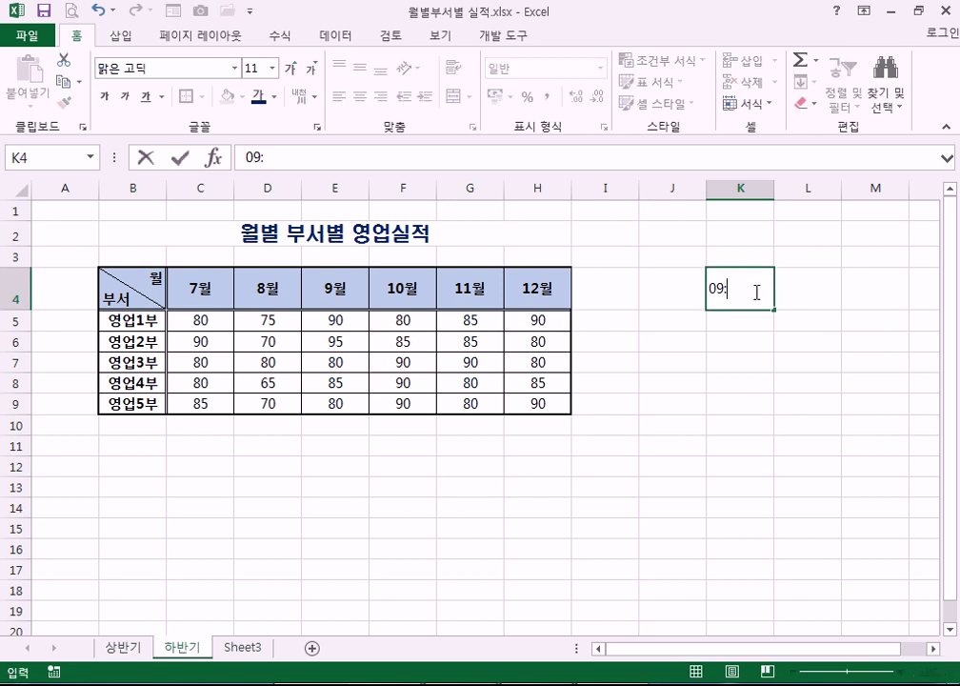
{"action": "key", "text": "Return"}
{"action": "left_click", "coordinate": [748, 324]}
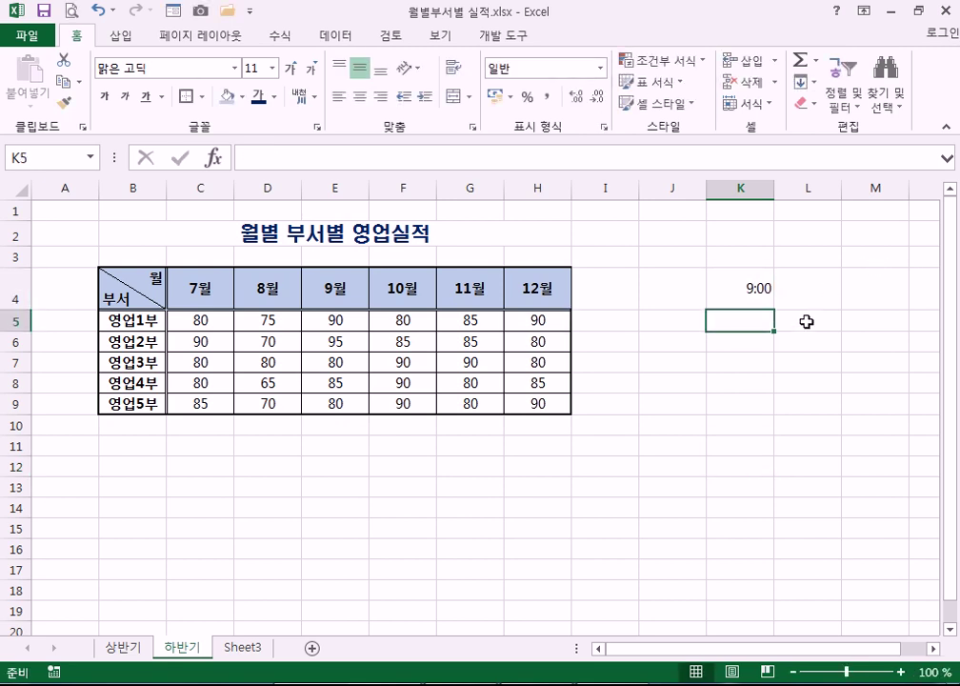
- Enter 10:00 in K5 and fill the hourly series from K4:K5 down to 18:00 in K13
{"action": "type", "text": "10:00"}
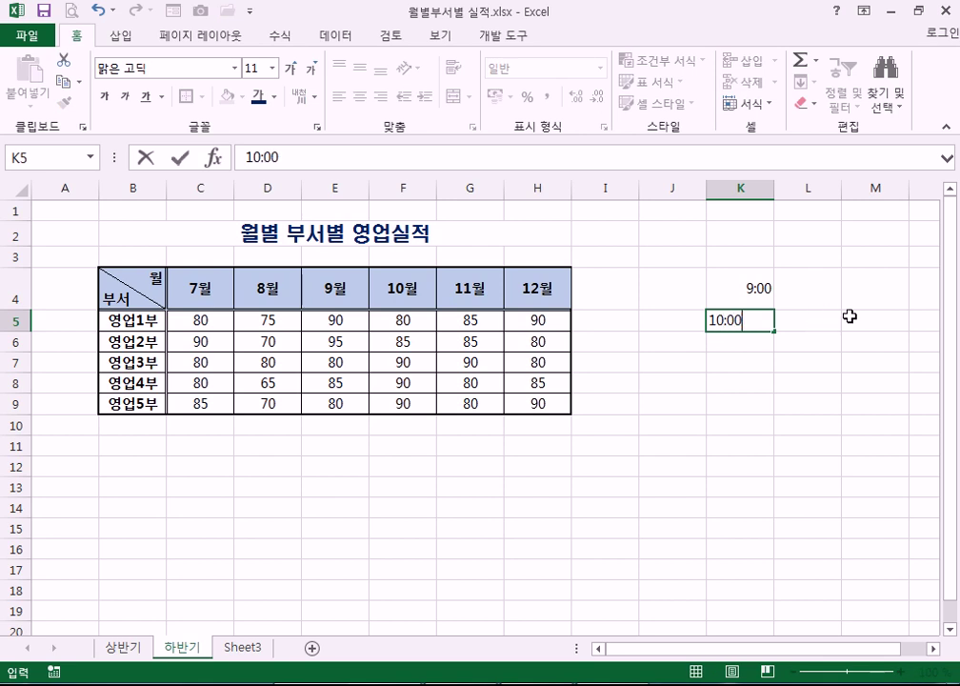
{"action": "key", "text": "Return"}
{"action": "left_click_drag", "start_coordinate": [754, 301], "coordinate": [776, 500]}
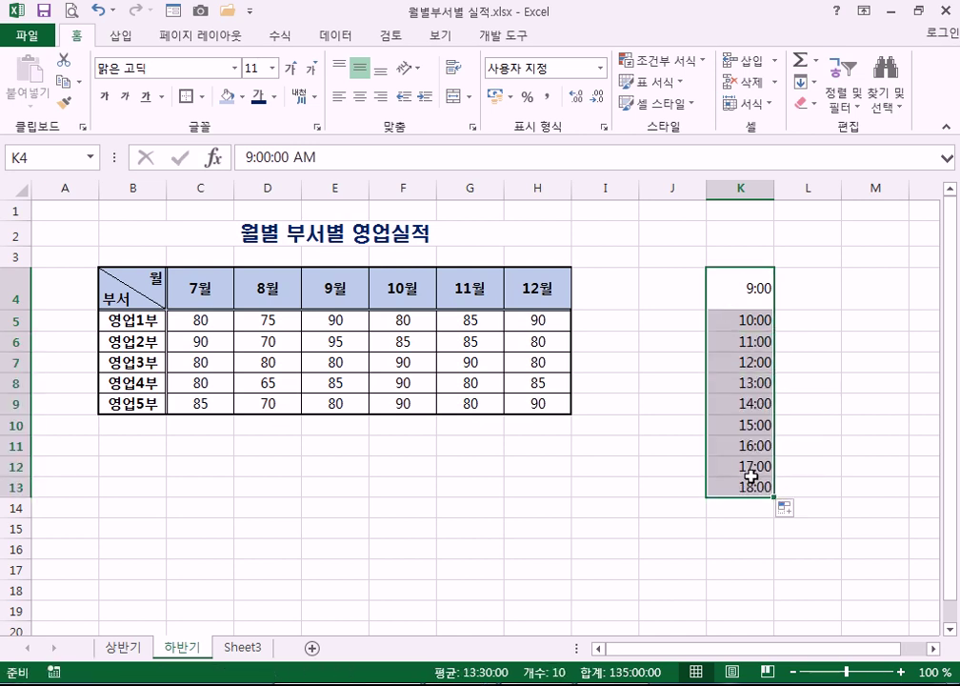
- Enter 9:05 in L4 and fill the five-minute series from K4:L4 across to 9:25 in P4
{"action": "left_click", "coordinate": [933, 648]}
{"action": "left_click", "coordinate": [933, 648]}
{"action": "left_click", "coordinate": [933, 649]}
{"action": "left_click", "coordinate": [933, 648]}
{"action": "left_click", "coordinate": [519, 299]}
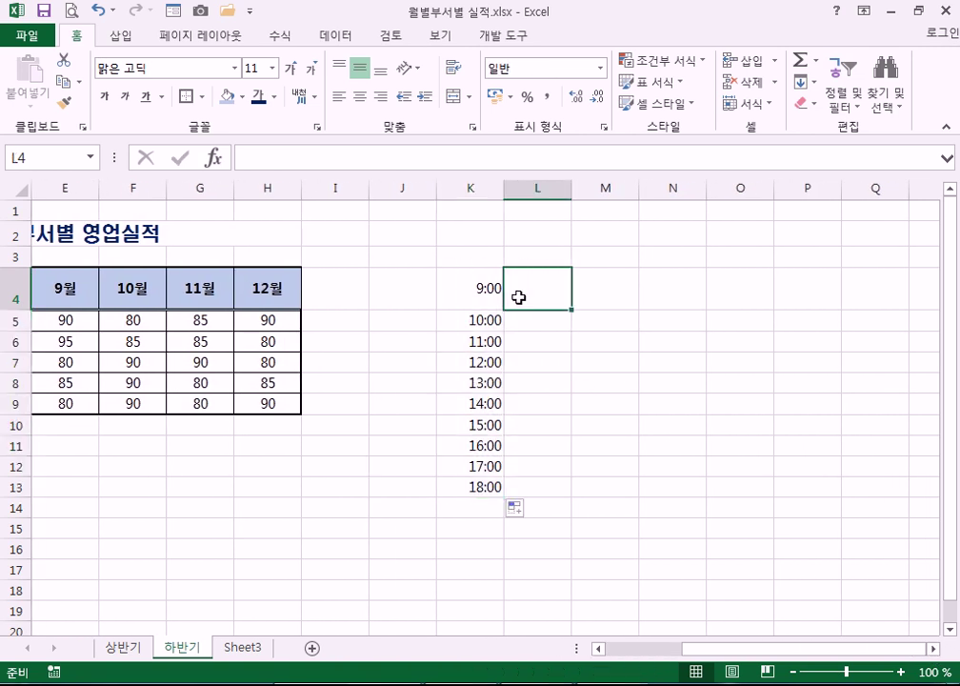
{"action": "type", "text": "9:0"}
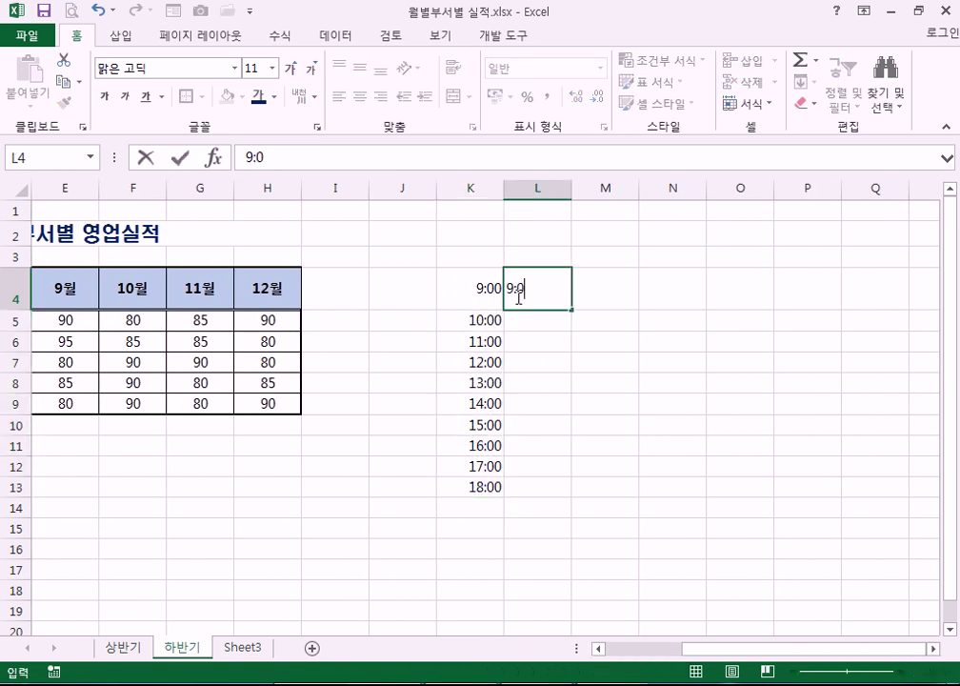
{"action": "type", "text": "5"}
{"action": "key", "text": "Return"}
{"action": "left_click_drag", "start_coordinate": [481, 290], "coordinate": [545, 292]}
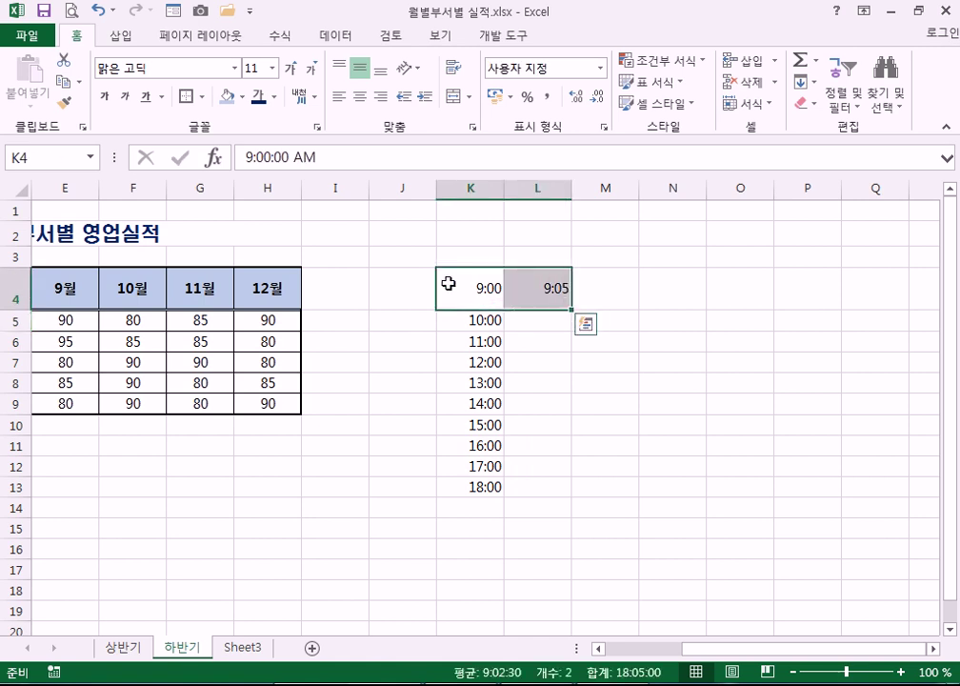
{"action": "left_click_drag", "start_coordinate": [571, 311], "coordinate": [862, 310]}
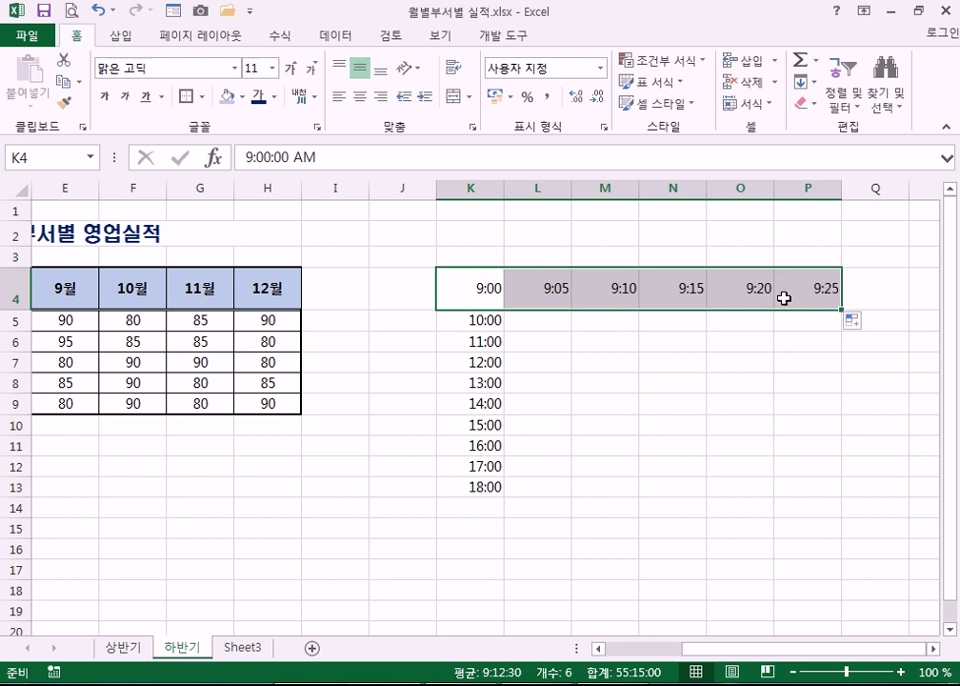